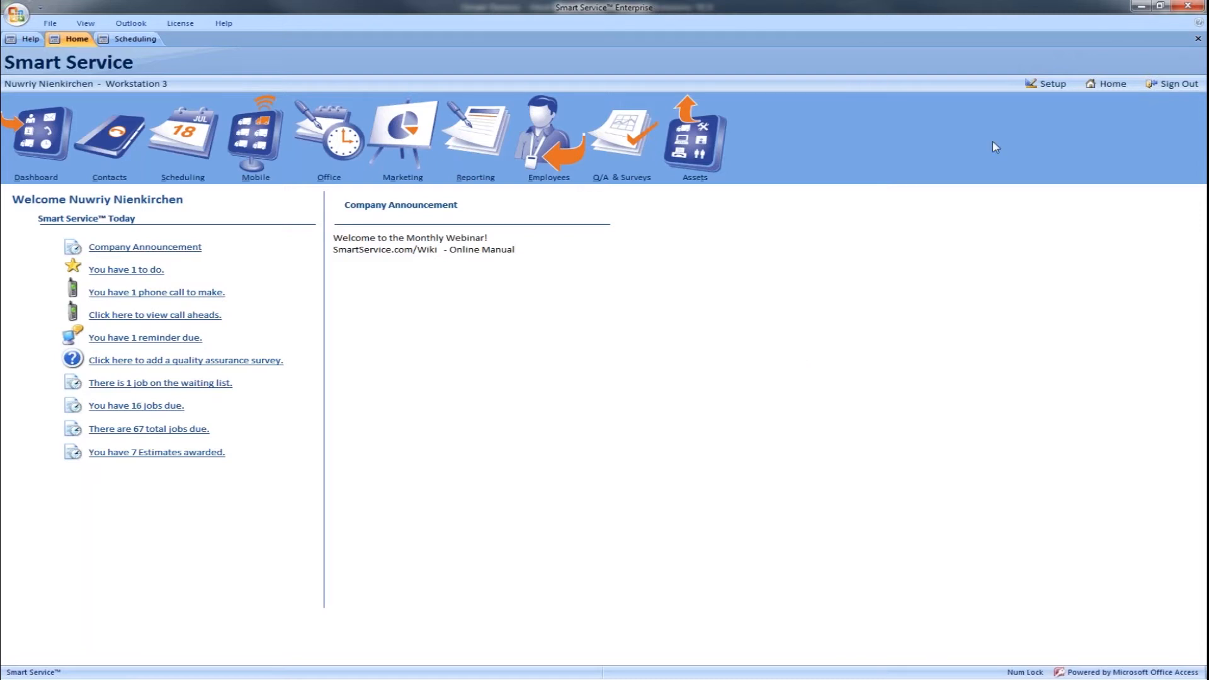
In the setup's user-defined fields, review the Customer group, especially the ESA Customer and ESA Ends After fields.
left_click(1051, 87)
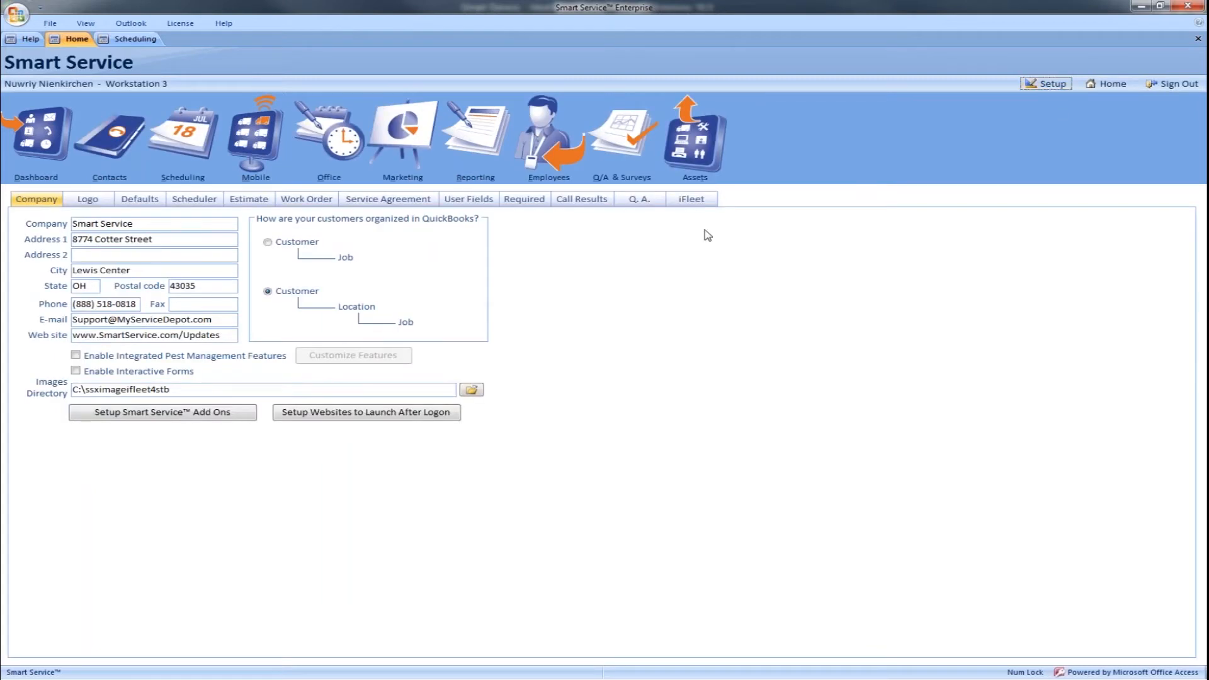
left_click(478, 202)
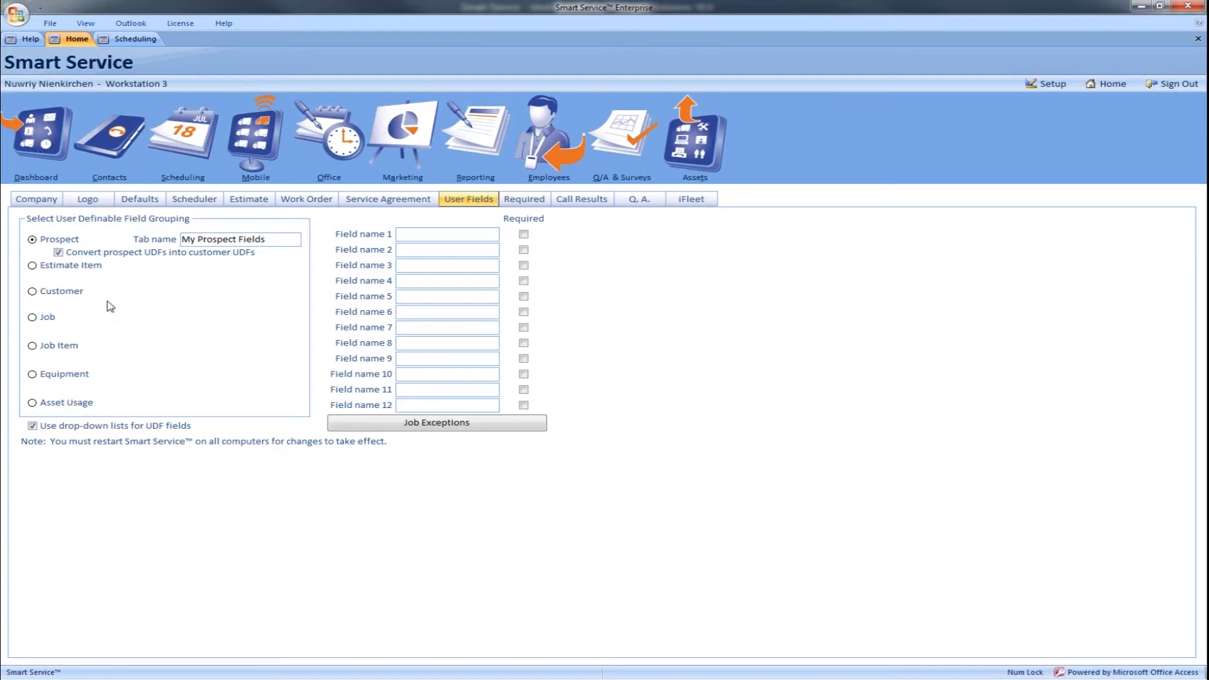
left_click(34, 294)
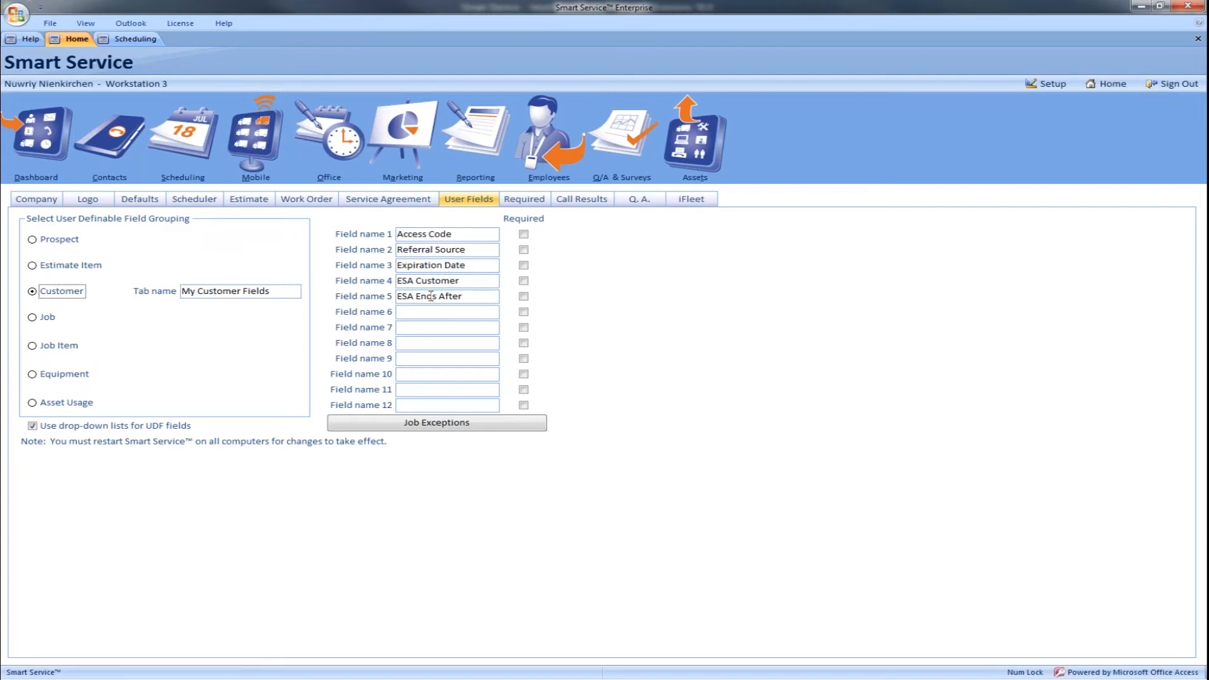
left_click_drag(460, 281, 410, 288)
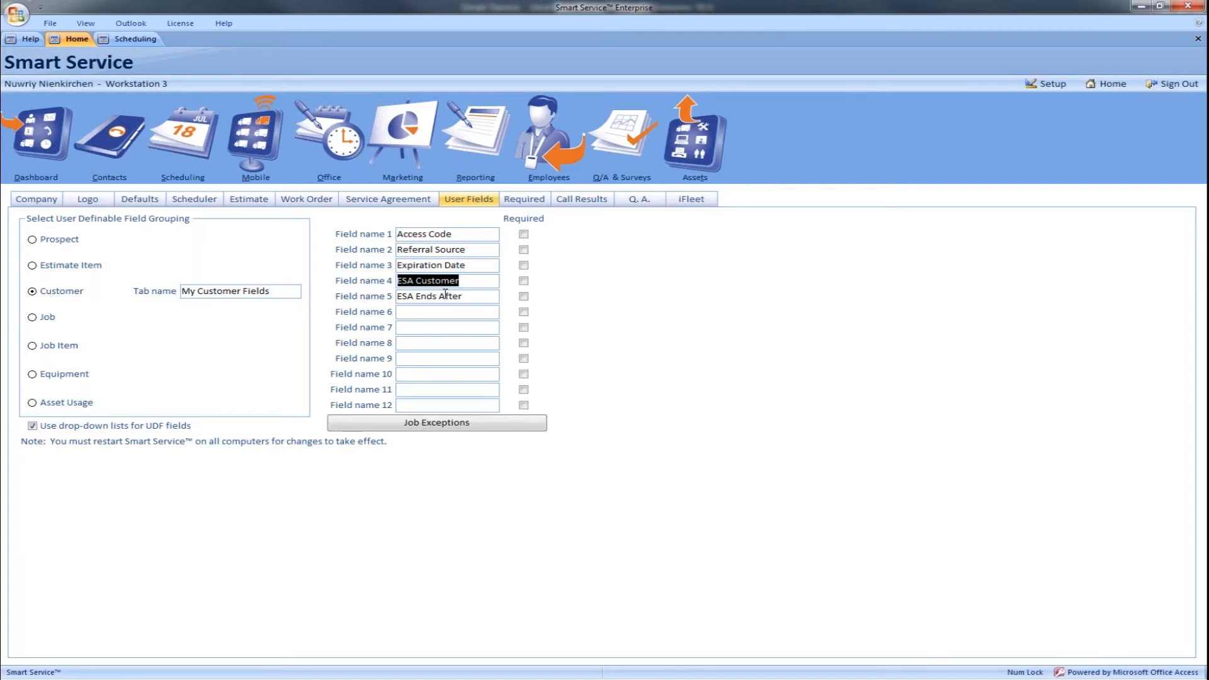
left_click(459, 281)
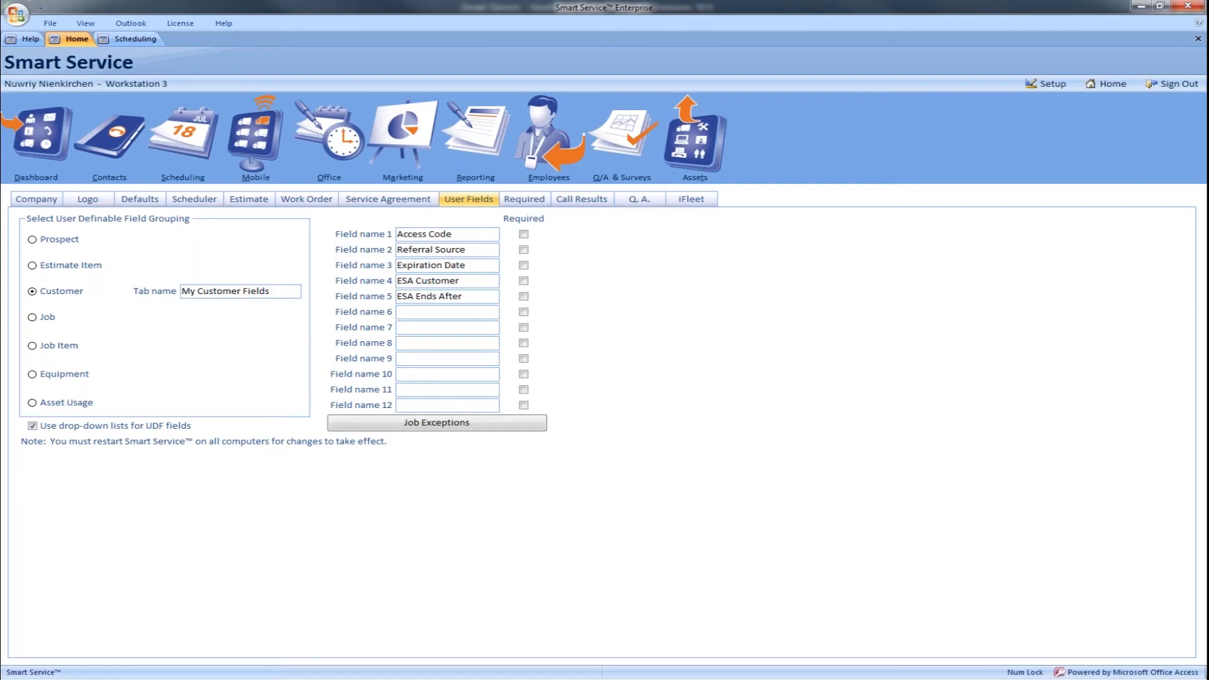
left_click_drag(459, 281, 399, 282)
left_click(468, 296)
left_click_drag(468, 296, 397, 296)
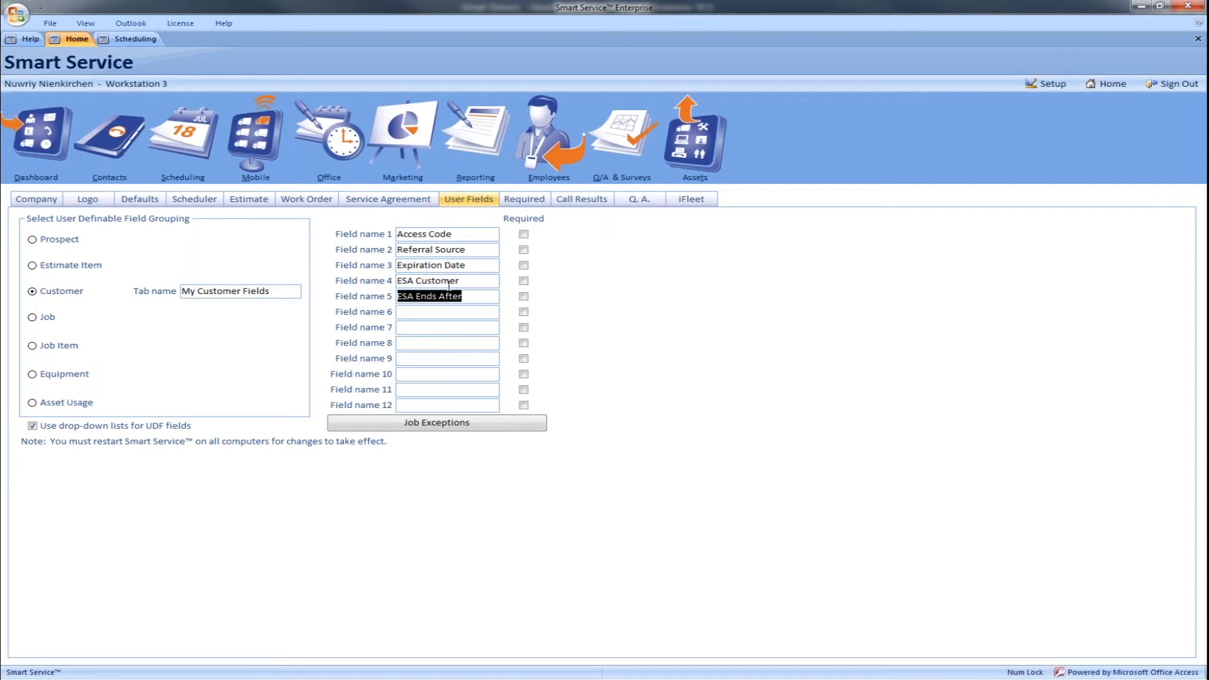
Review the job exceptions list, including Contract Sold, save it and return to the home screen.
left_click(395, 427)
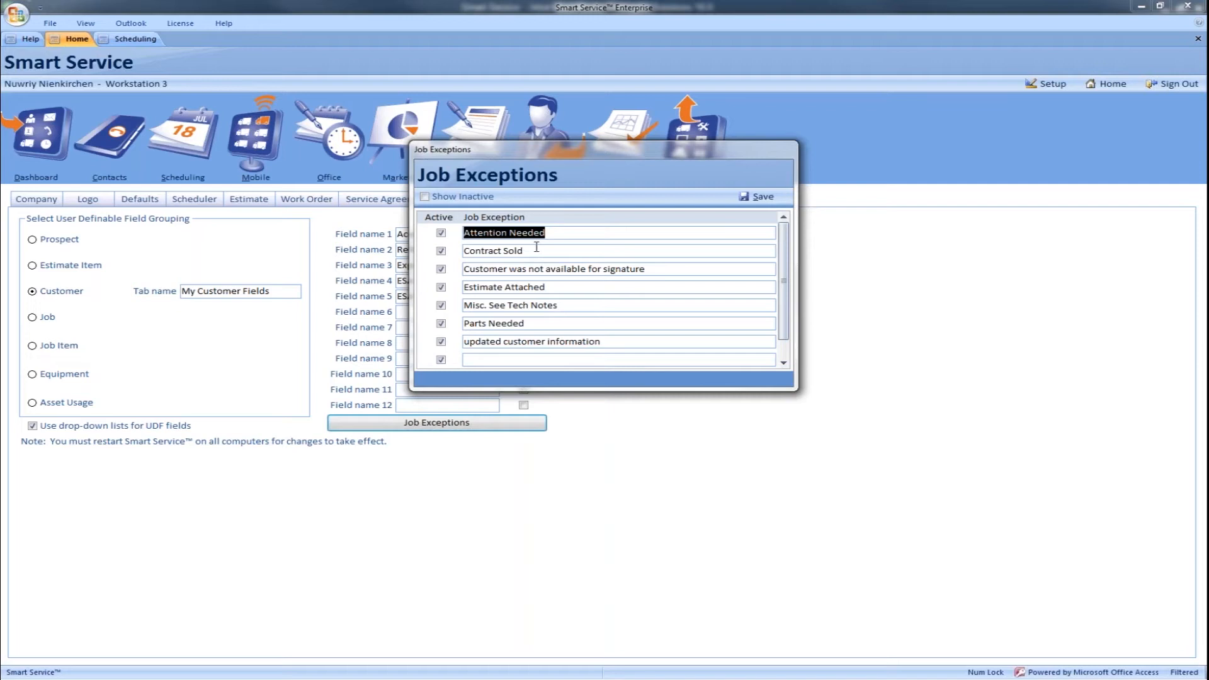
left_click_drag(526, 251, 464, 251)
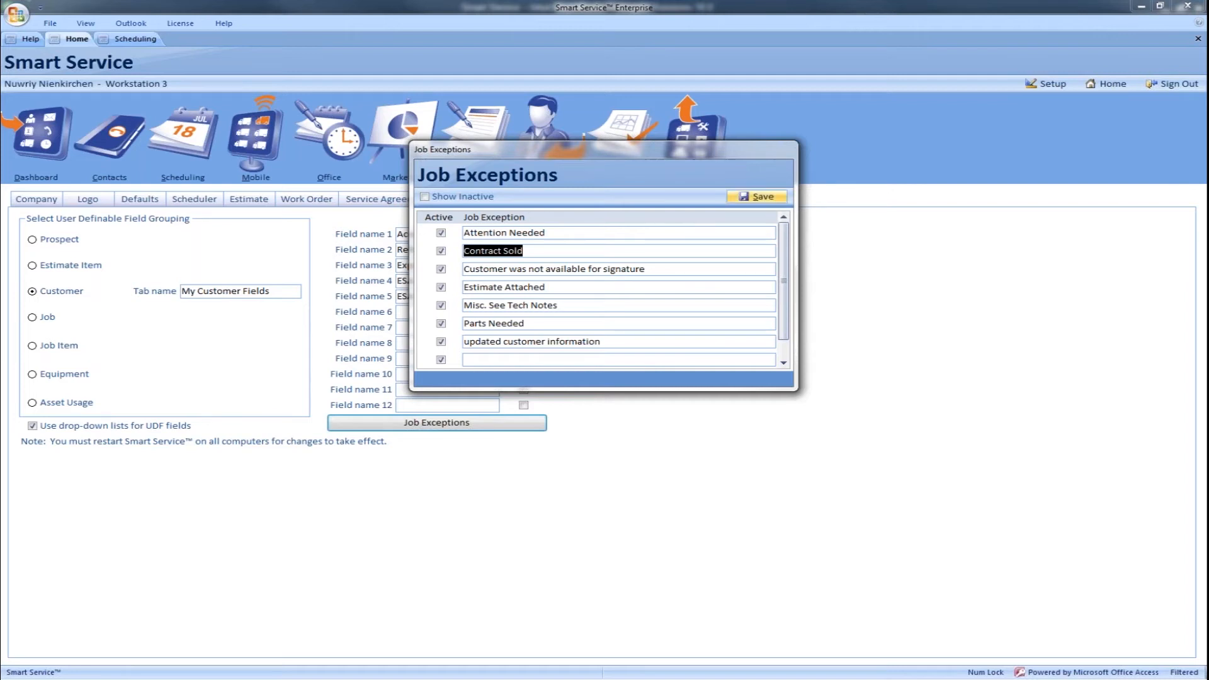
left_click(758, 197)
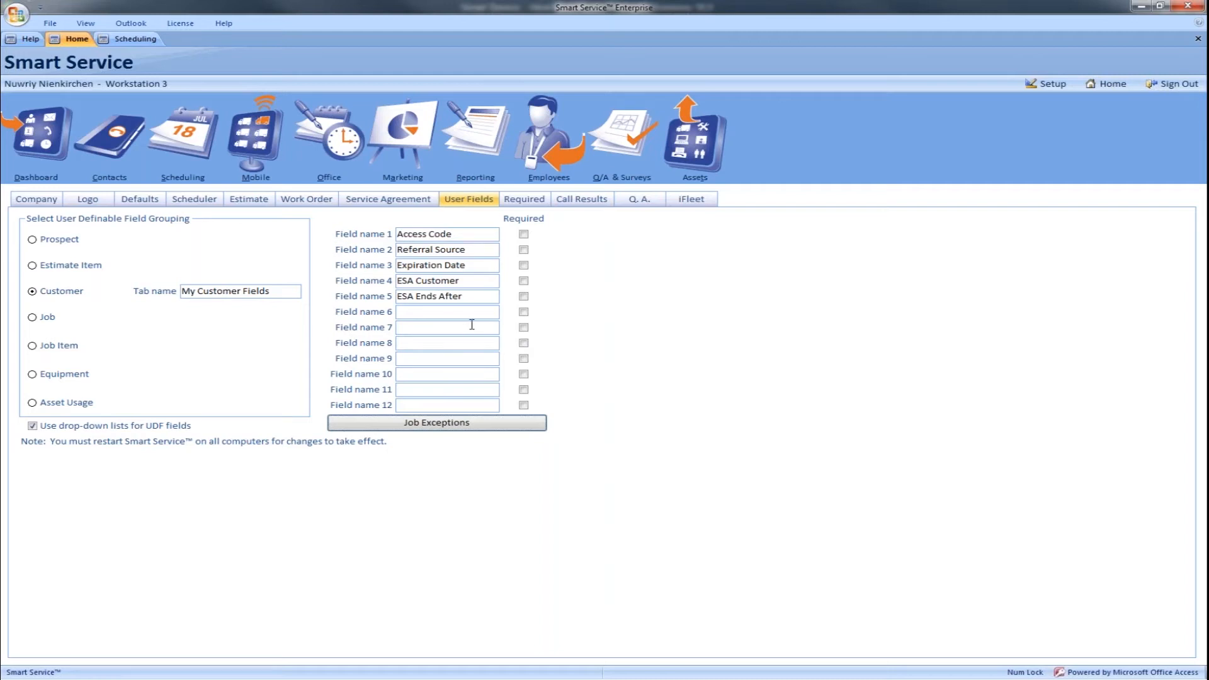
left_click(1095, 86)
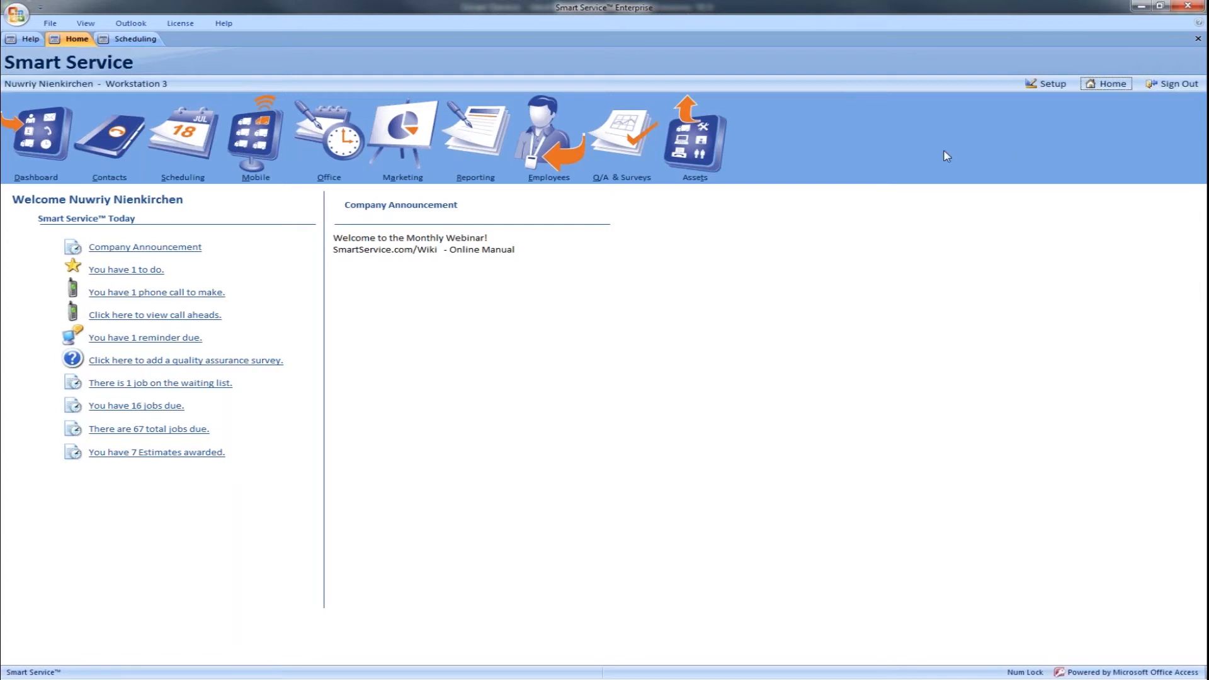
Open the seventh customer's record in the contacts list and show its customer type choices.
left_click(117, 158)
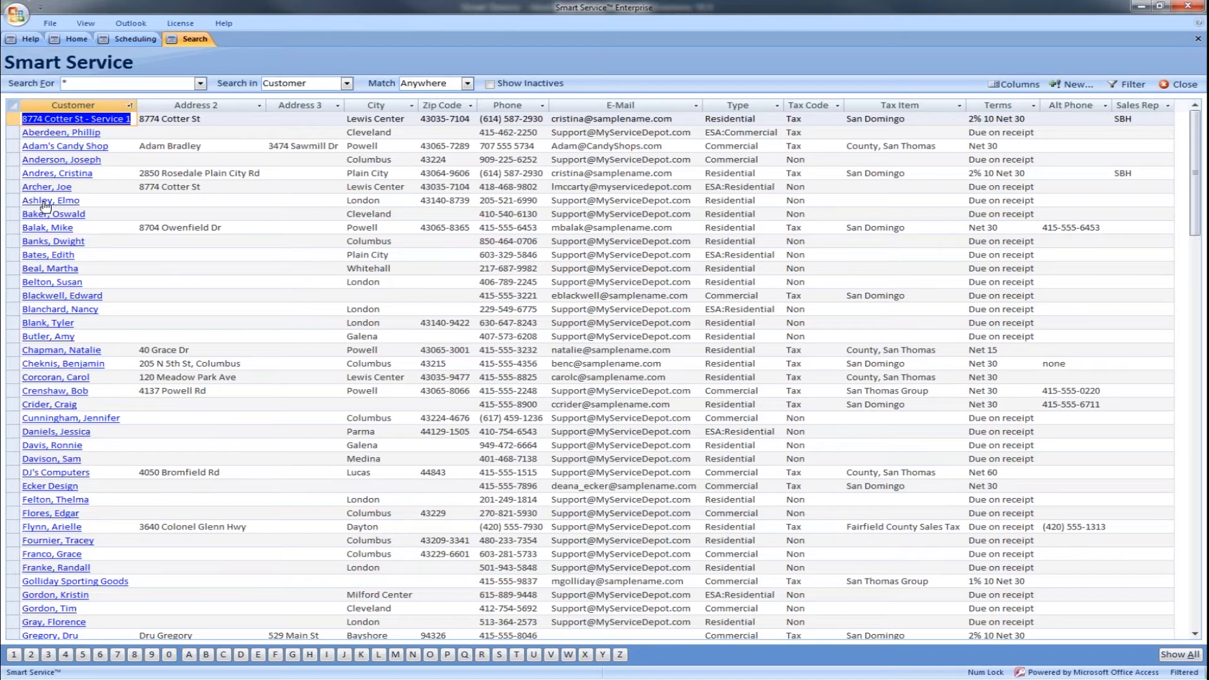
left_click(45, 206)
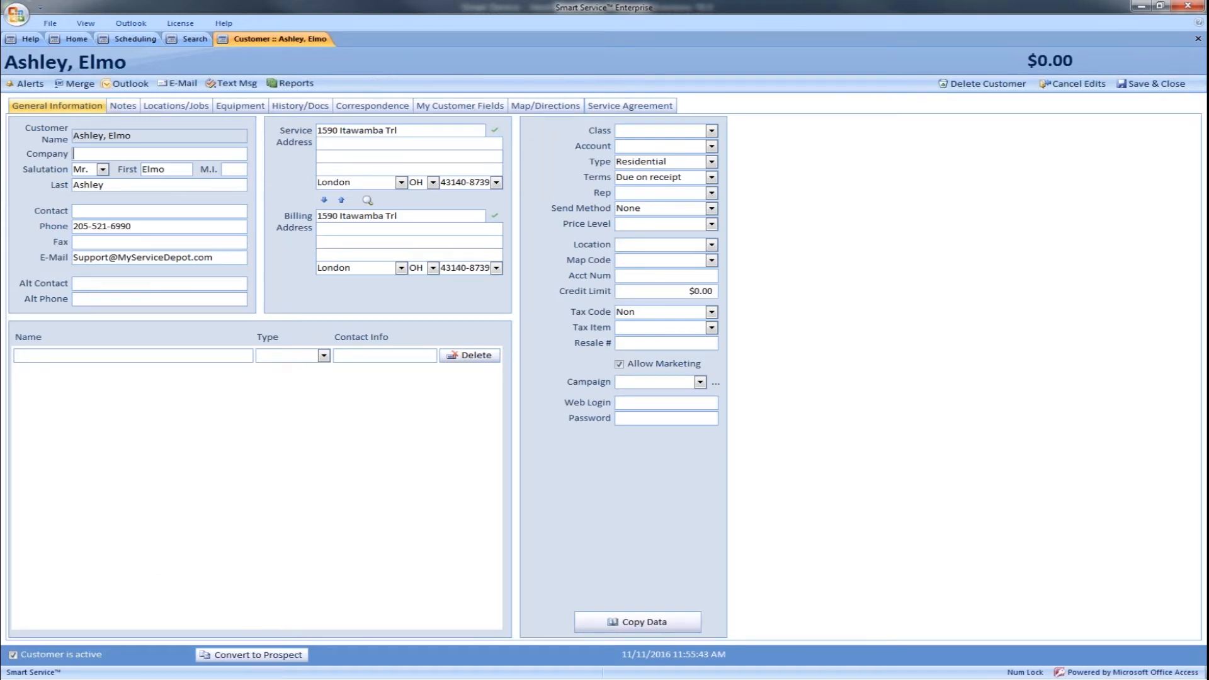
left_click(712, 162)
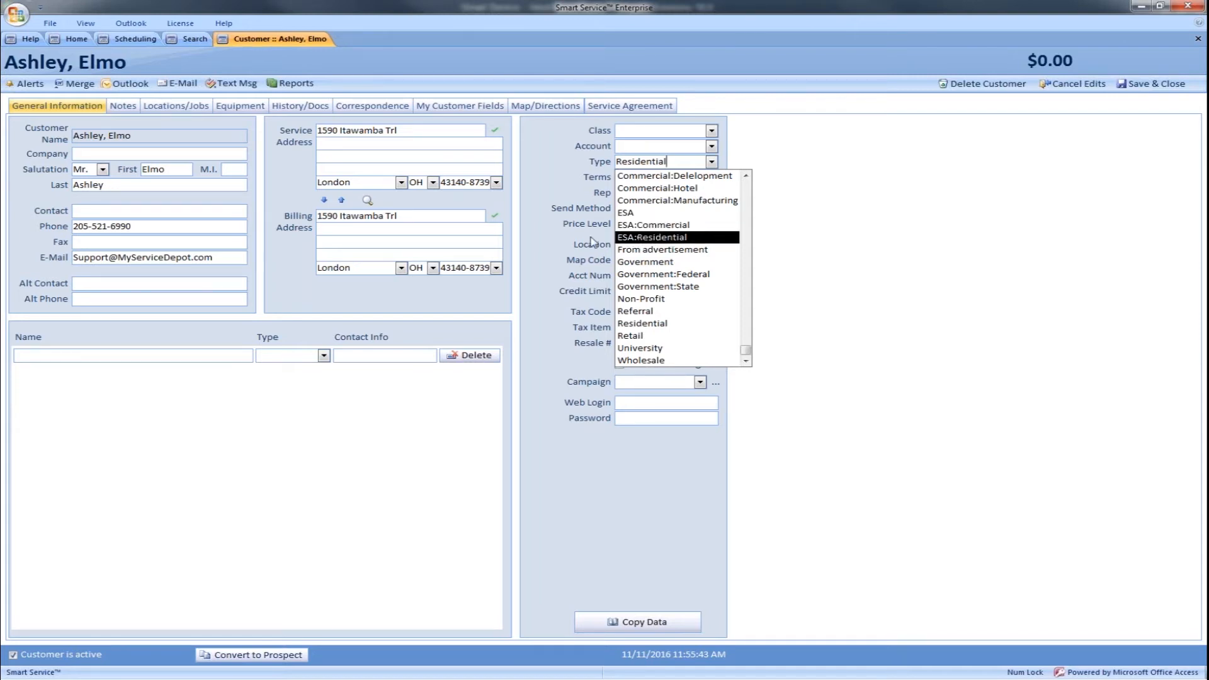
In the setup defaults, look through the default job types as far as ESA Maintenance.
left_click(75, 41)
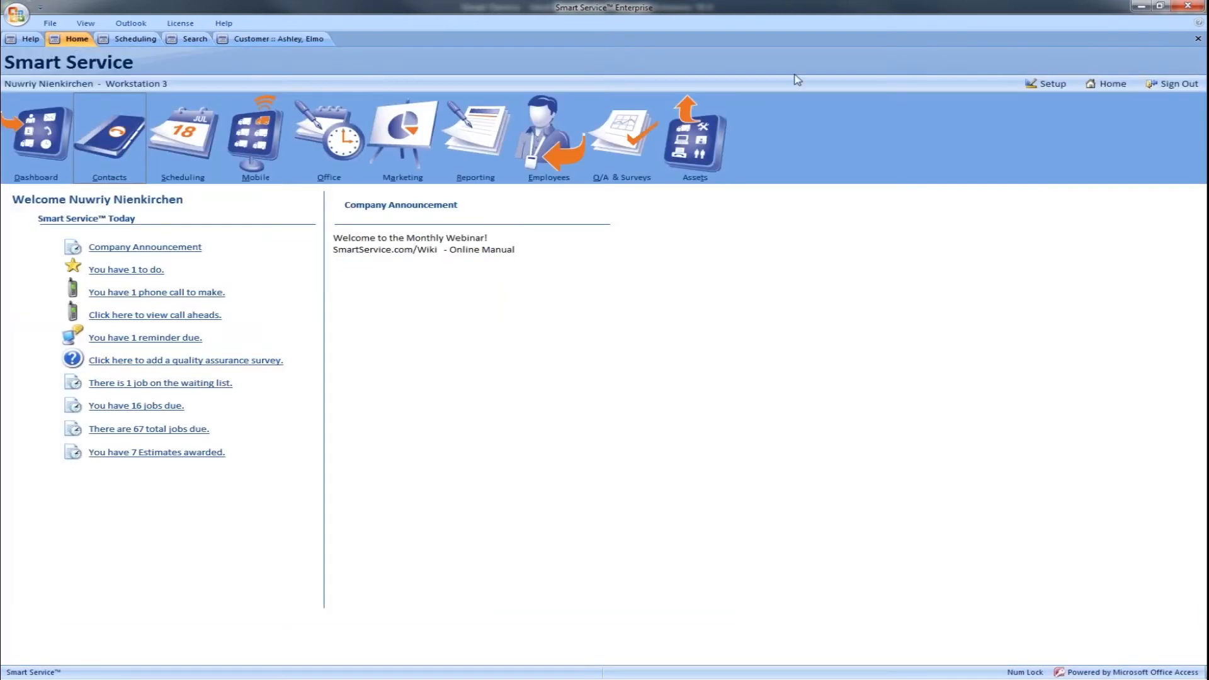
left_click(1047, 84)
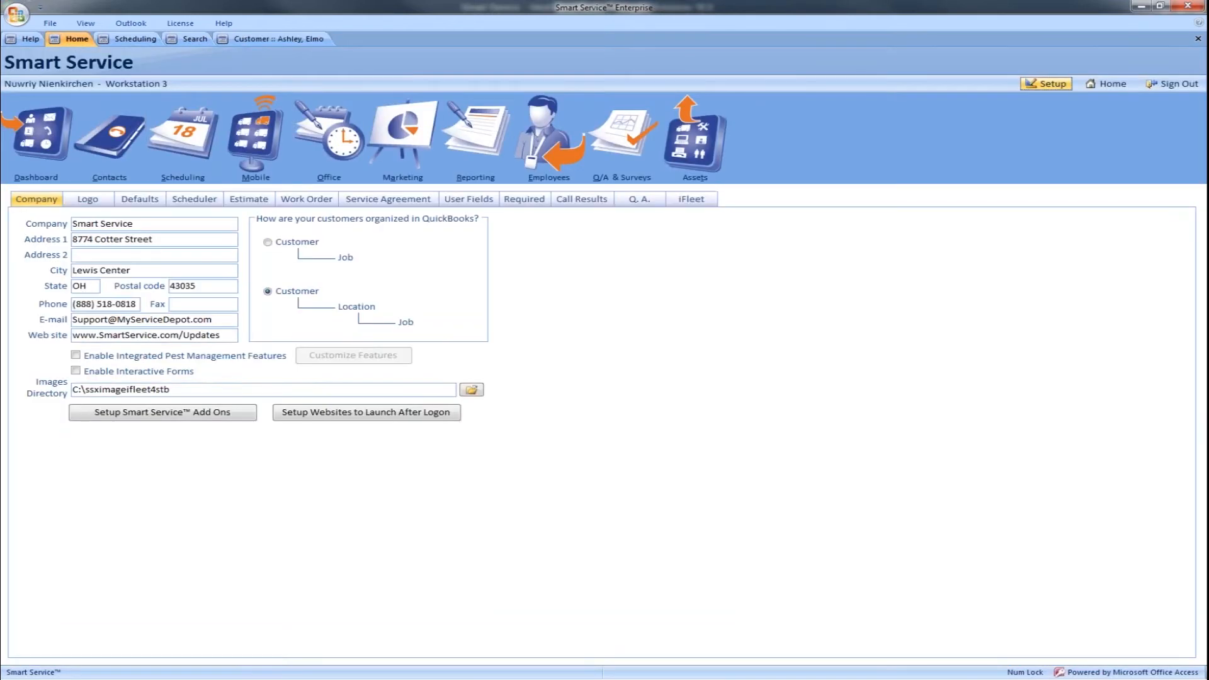
left_click(141, 200)
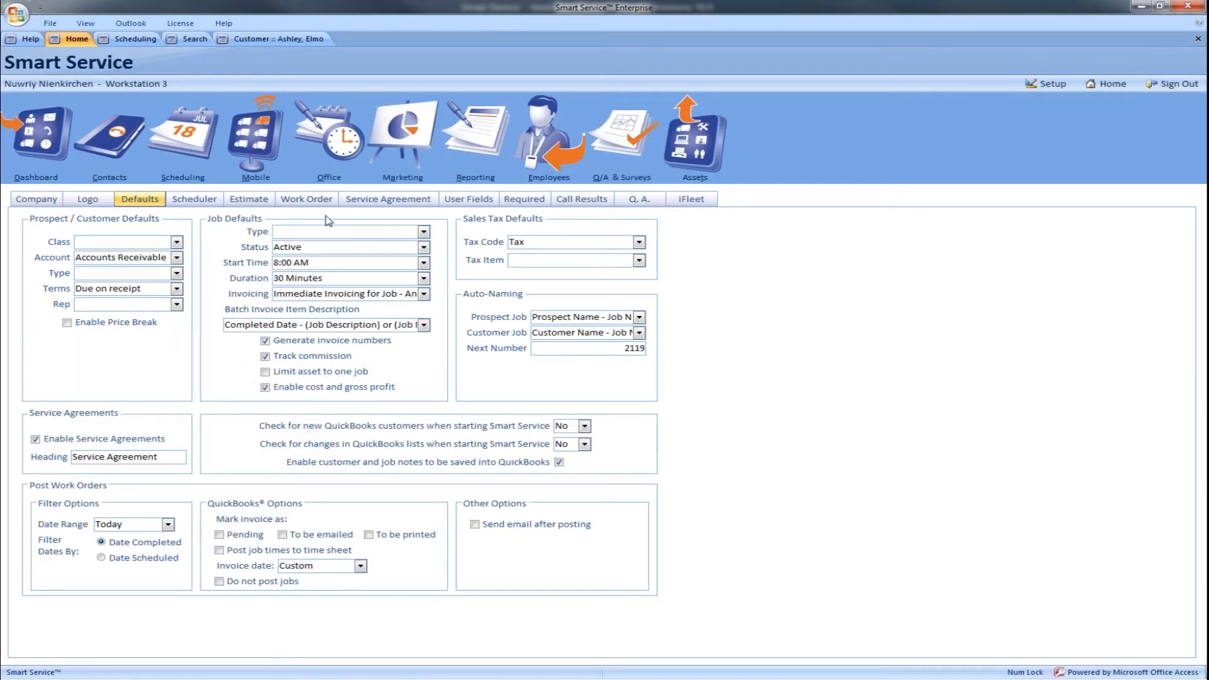
left_click(424, 232)
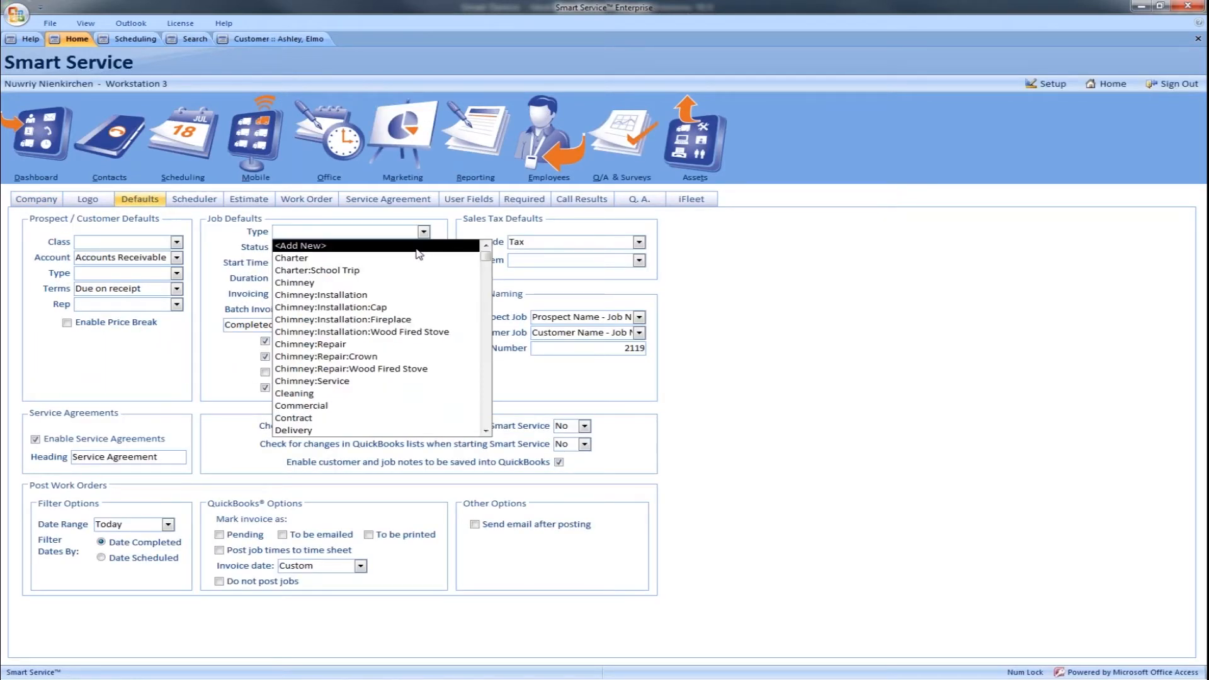
scroll(411, 302, "down", 3)
scroll(410, 305, "down", 4)
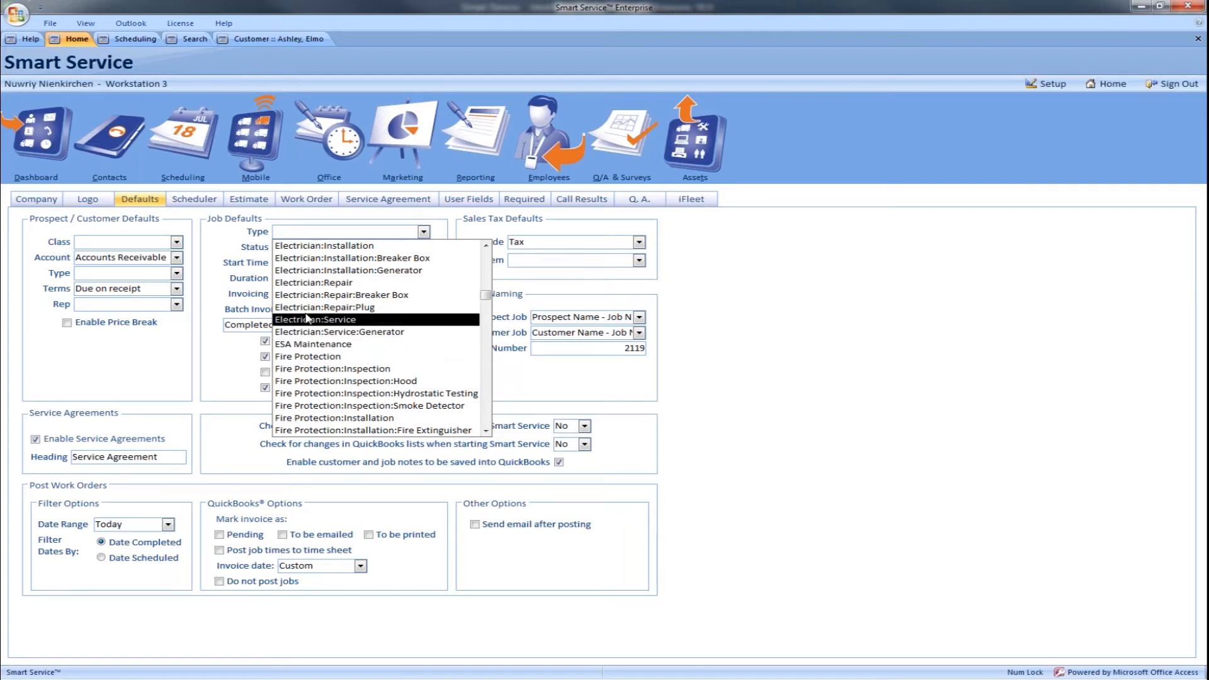
Look at the default customer types and the form for adding a new one, without creating a type.
left_click(176, 273)
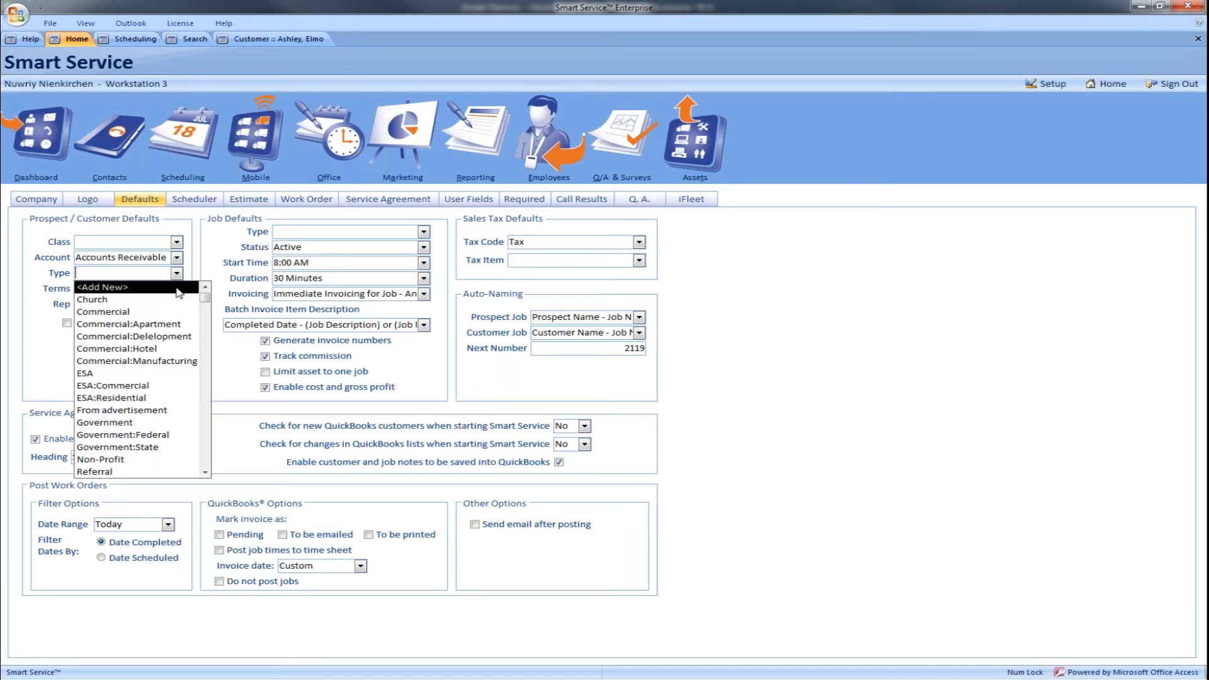
left_click(179, 288)
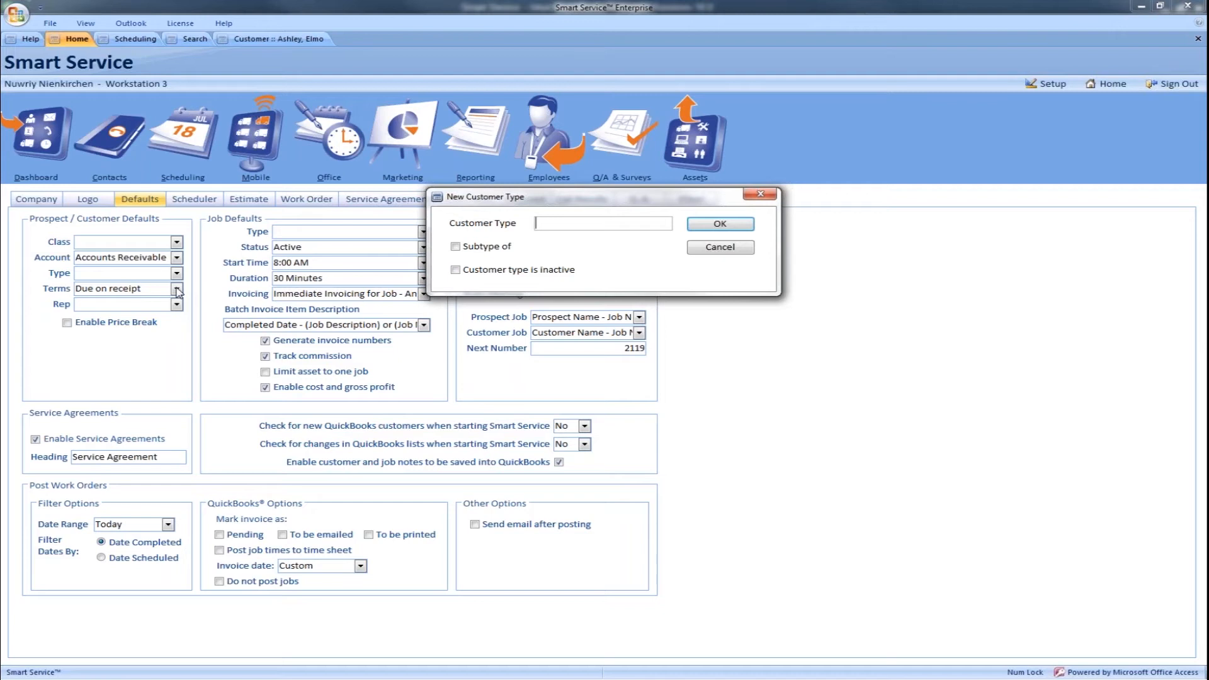
left_click(751, 255)
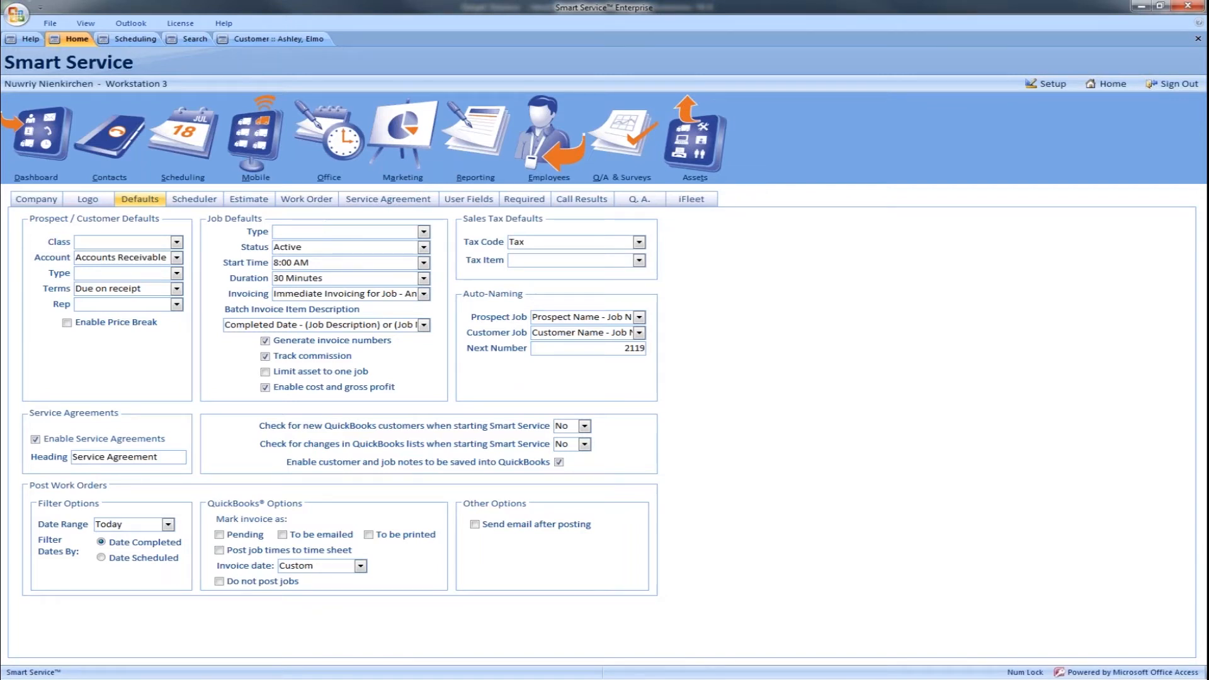
Return to the open customer record and set the customer's type to ESA:Residential.
left_click(283, 39)
left_click(711, 163)
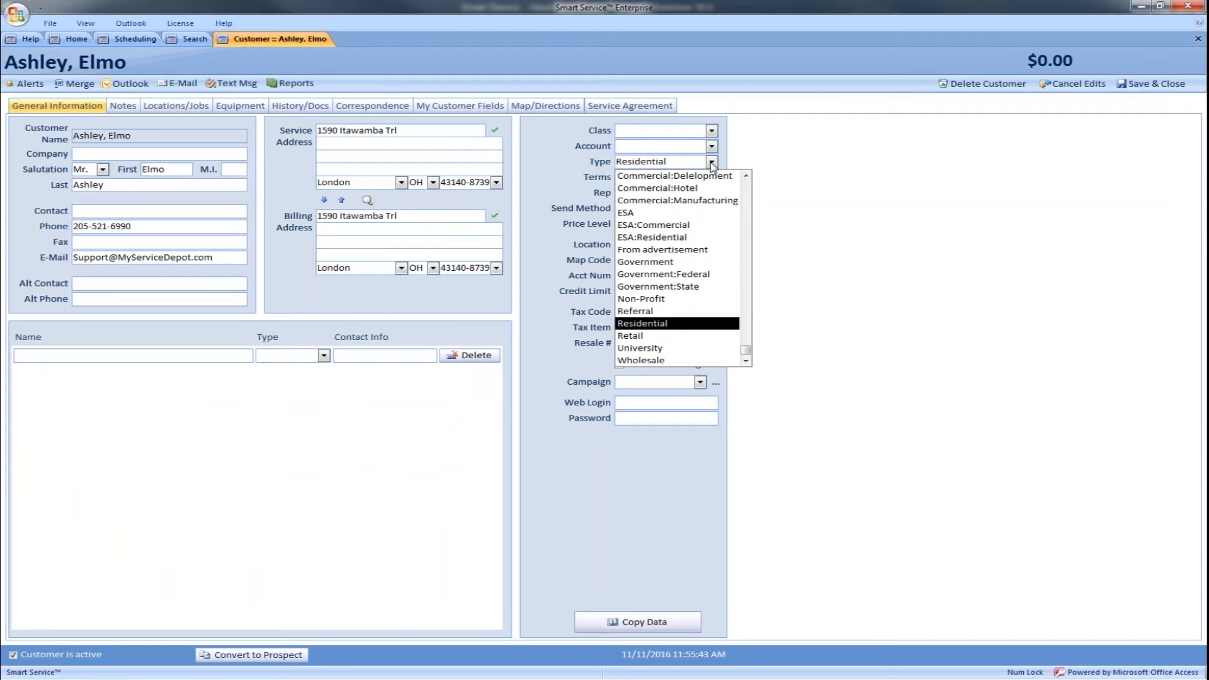
left_click(668, 238)
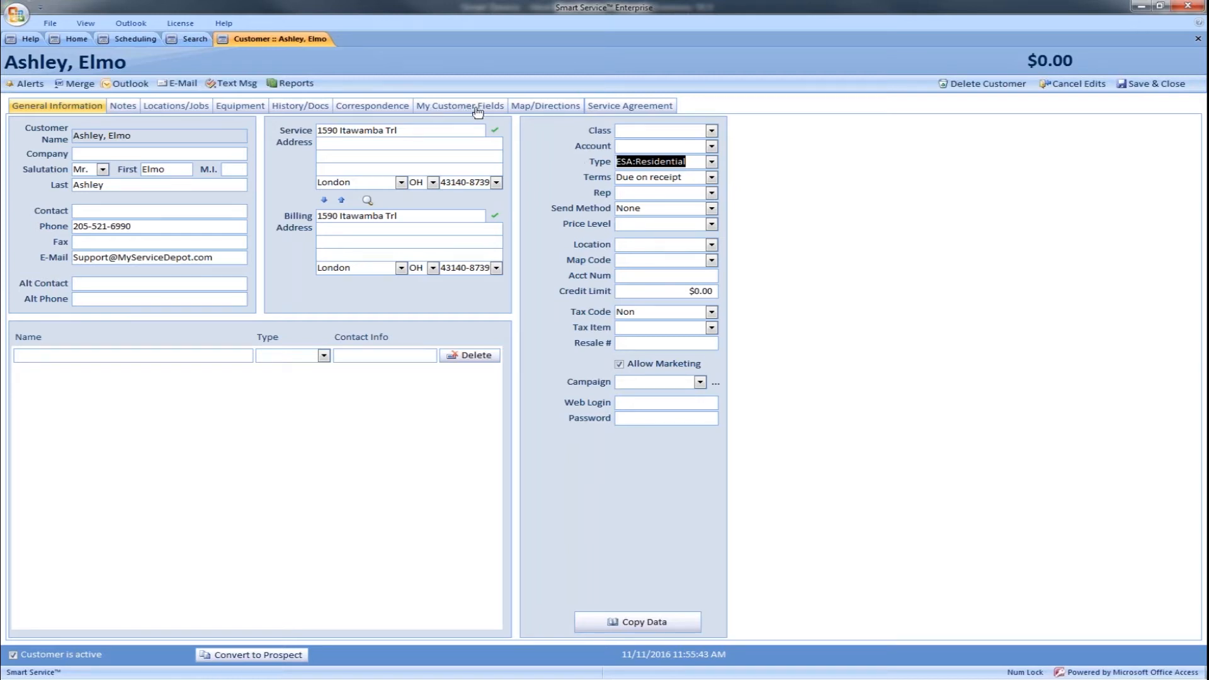
In the customer's custom fields, set ESA Customer to Yes and ESA Ends After to 2018-06-07.
left_click(448, 110)
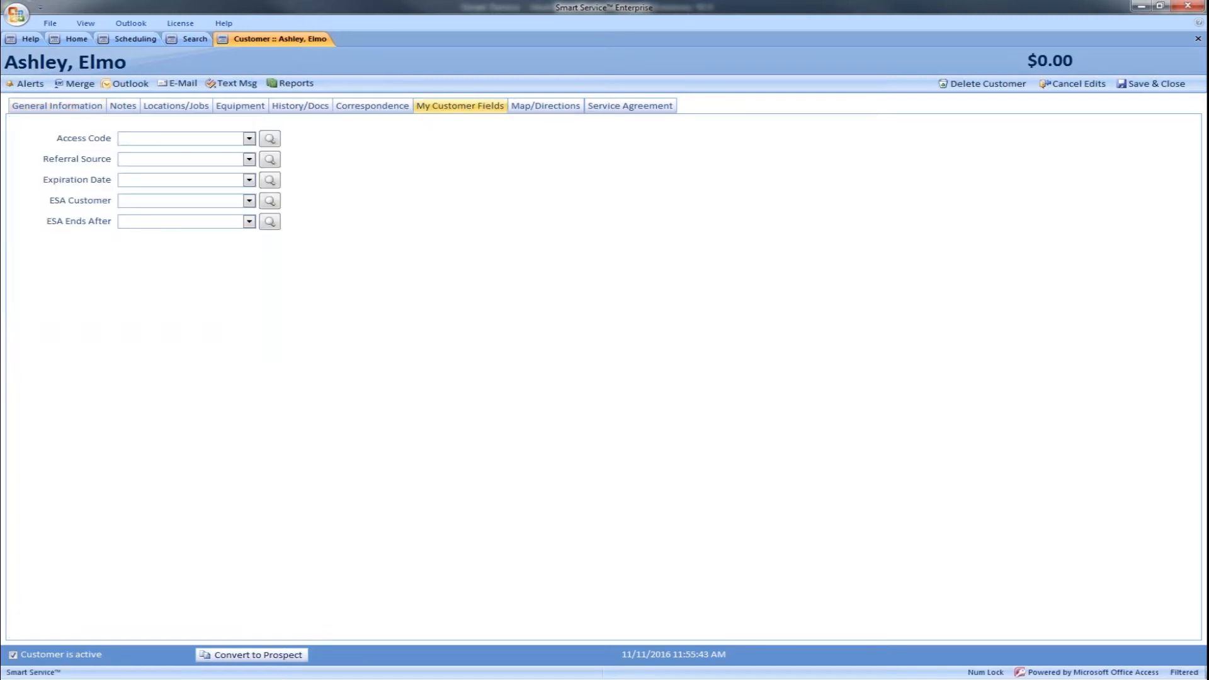
left_click(204, 199)
type("Yes")
left_click(197, 221)
type("2018-")
key("shift+Right")
key("shift+Right")
key("shift+Right")
type("07")
mouse_move(140, 221)
left_mouse_down()
mouse_move(107, 221)
mouse_move(138, 221)
left_mouse_up()
double_click(160, 220)
key("shift+Left")
left_click(222, 223)
In the setup's user-defined fields, rename the Customer group's tab to ESA and return to the home screen.
left_click(76, 39)
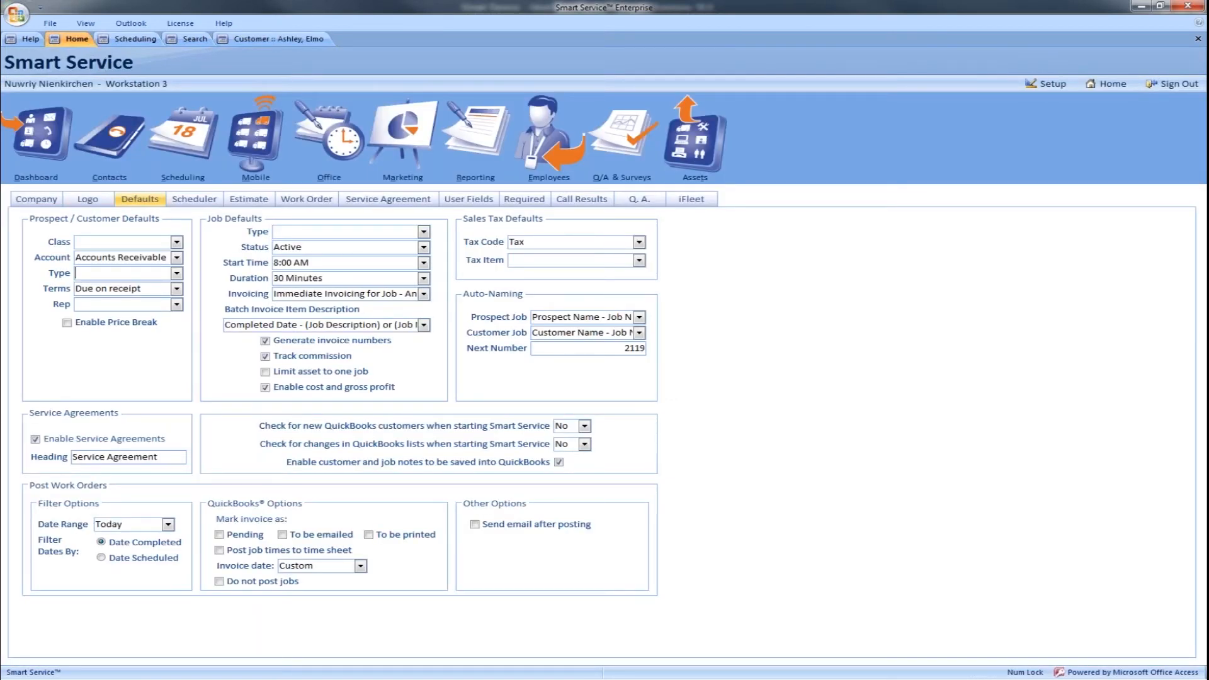
left_click(482, 200)
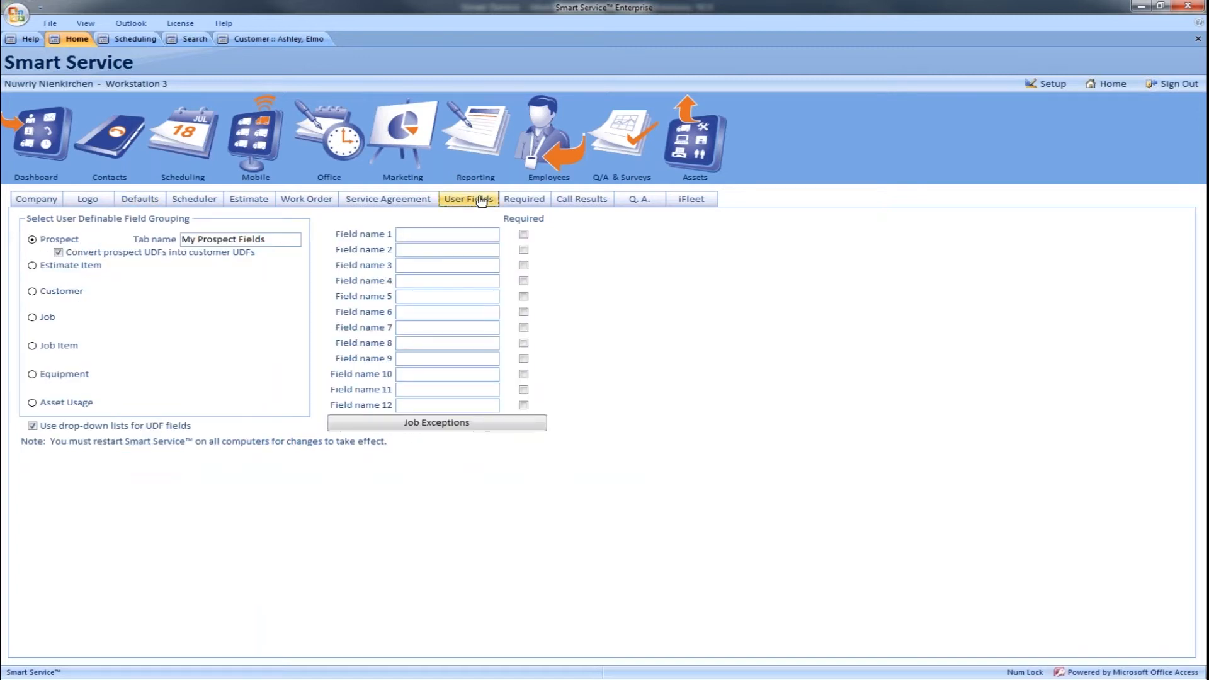
left_click(61, 293)
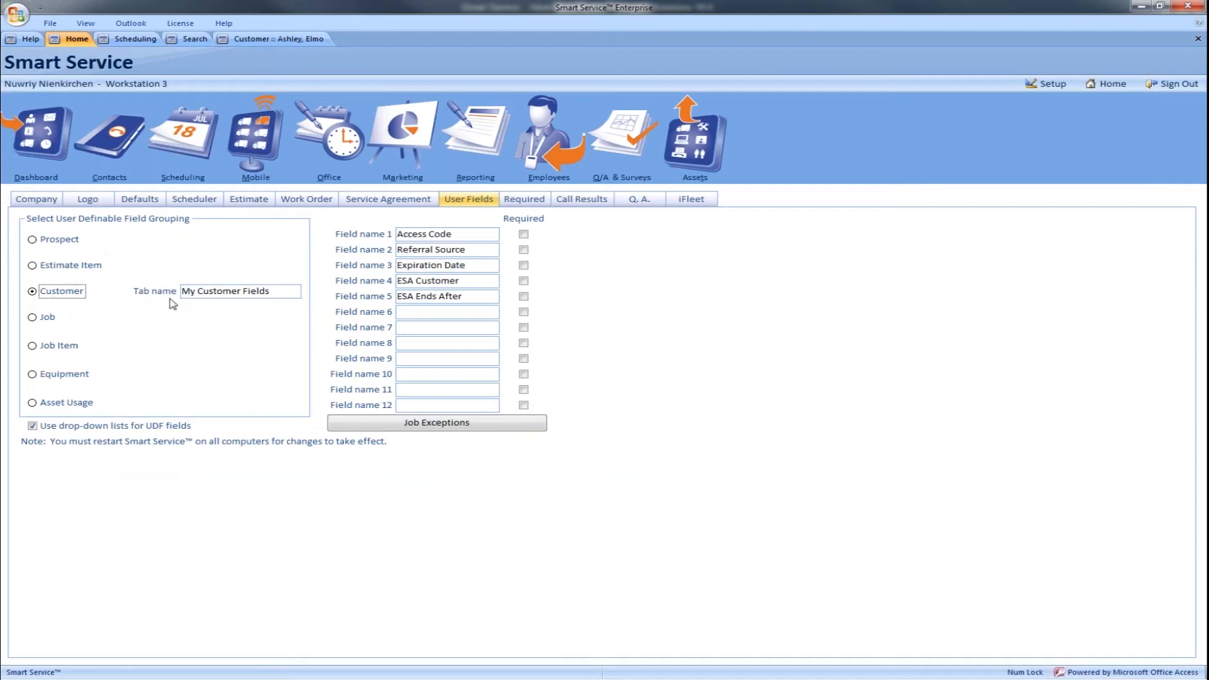
left_click(282, 291)
left_click_drag(283, 291, 89, 293)
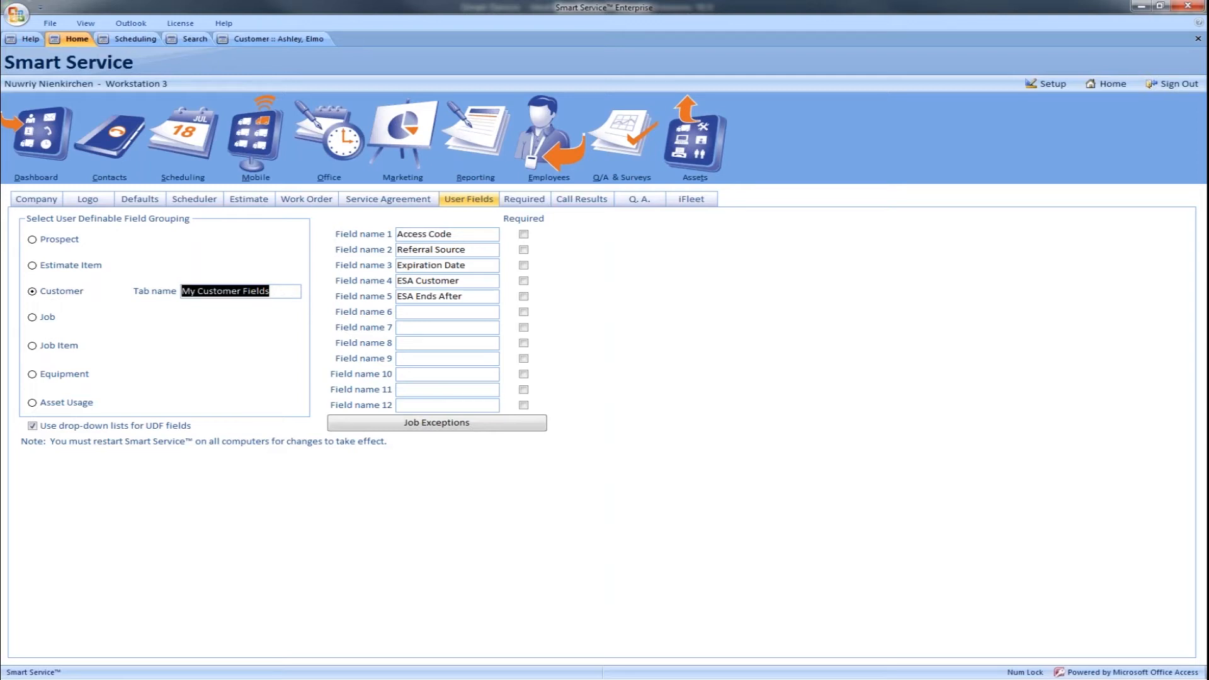
type("ESA")
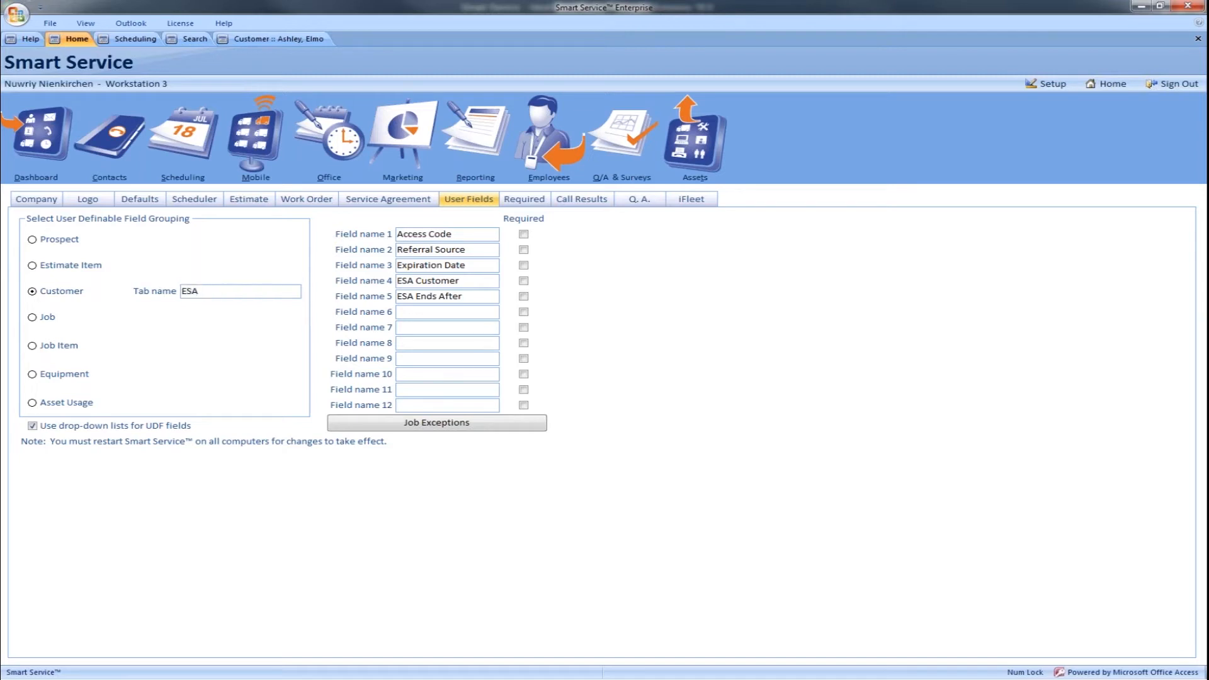
key("Tab")
left_click(1108, 84)
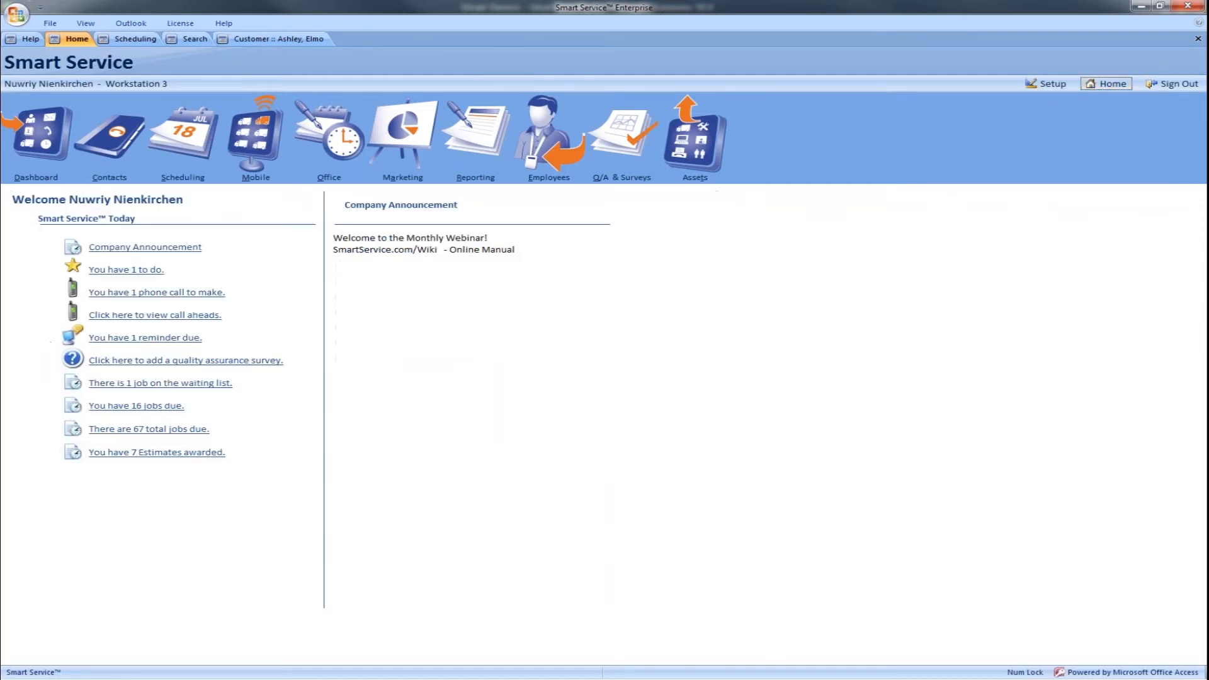
Save and close the customer's record, and reopen it to check the ESA fields and general information.
left_click(309, 41)
left_click(1146, 87)
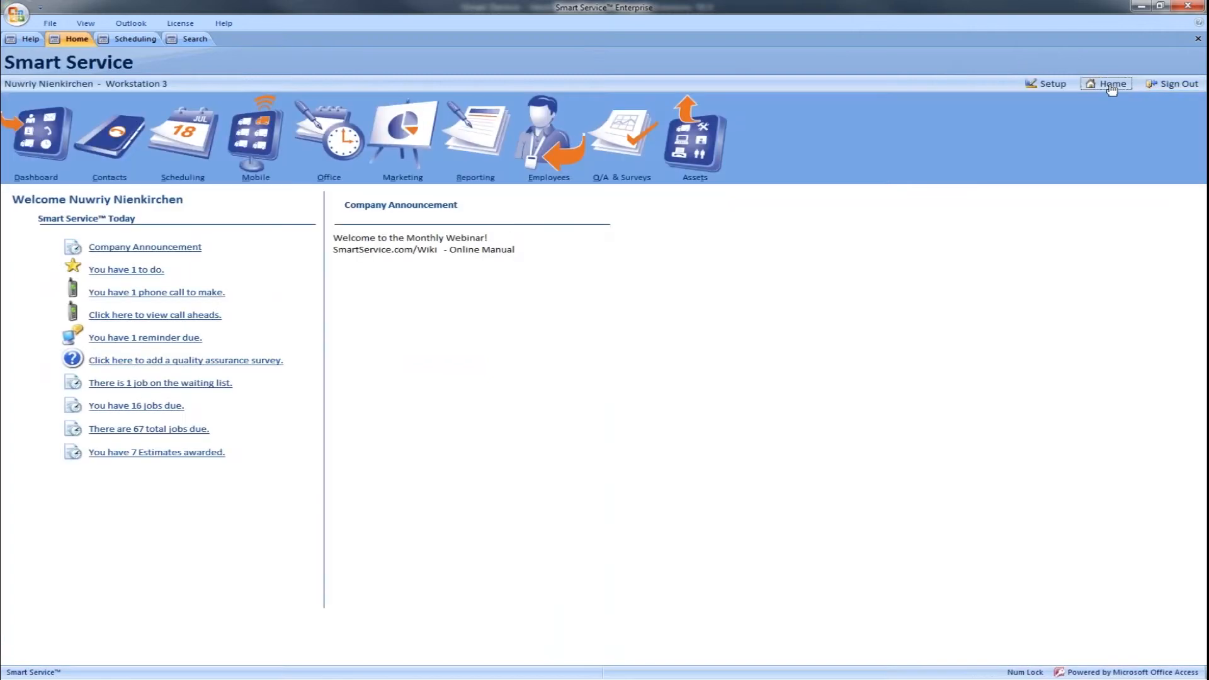
left_click(195, 39)
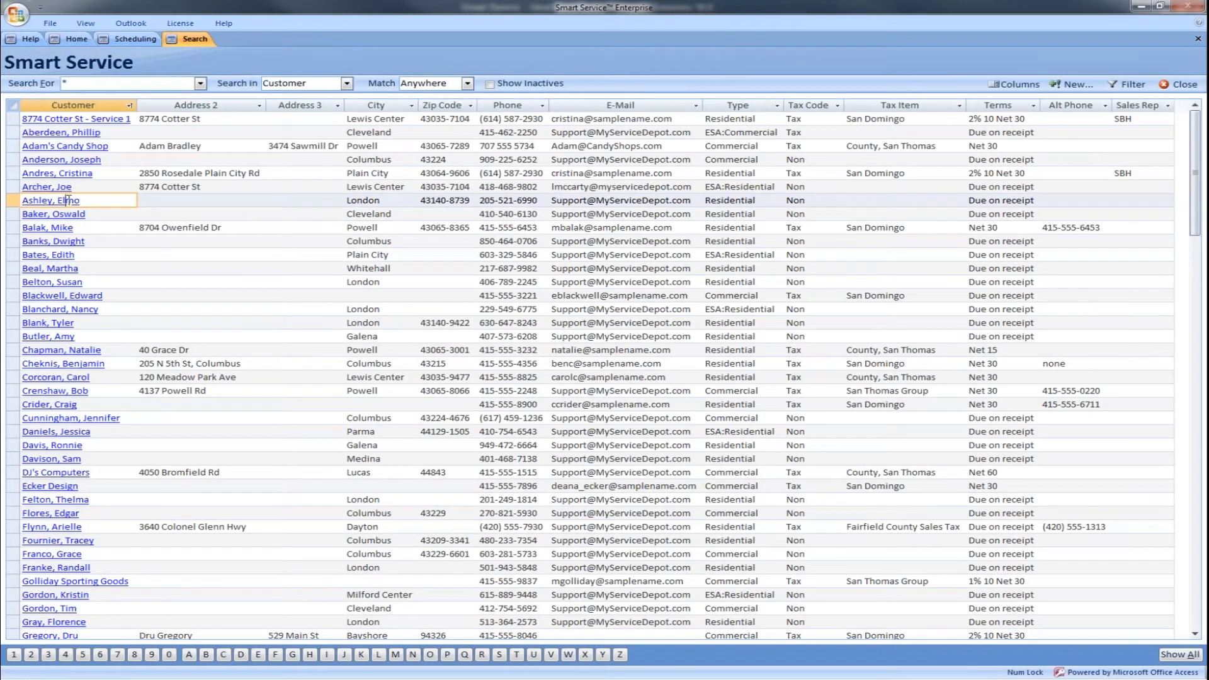
left_click(67, 201)
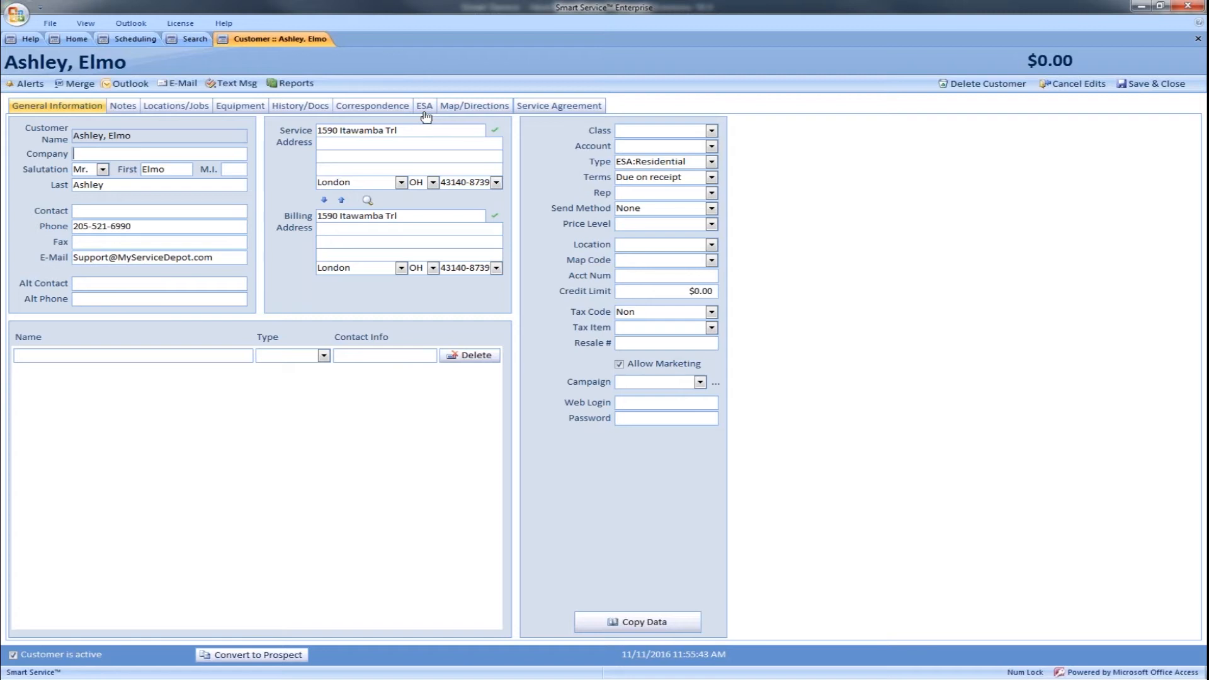
left_click(424, 106)
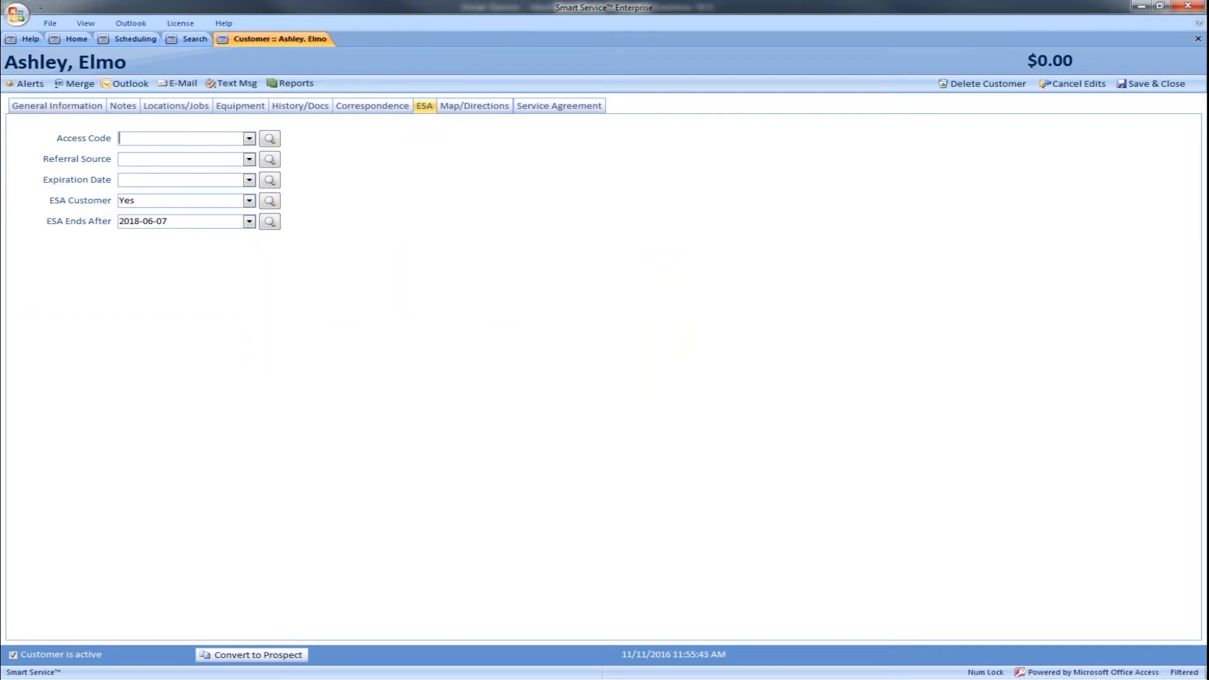
left_click(56, 105)
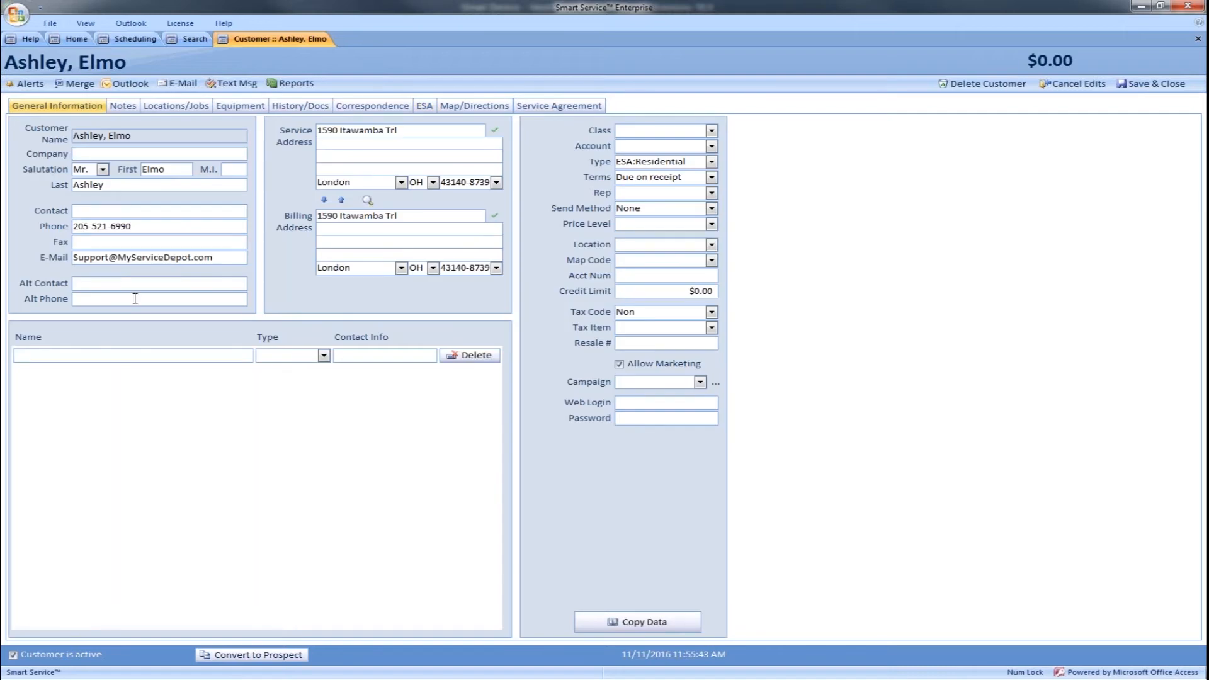
Check the customer's e-mail in the general information, and save and close the customer's record.
left_click_drag(218, 258, 77, 254)
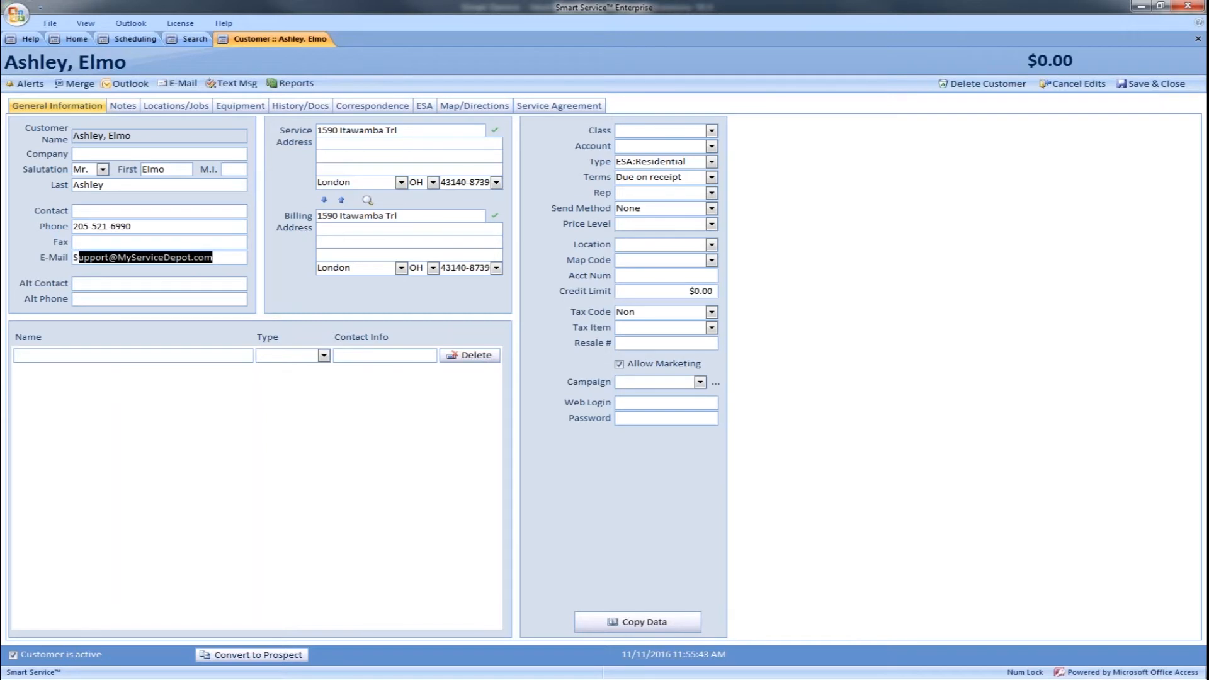
key("alt+Tab")
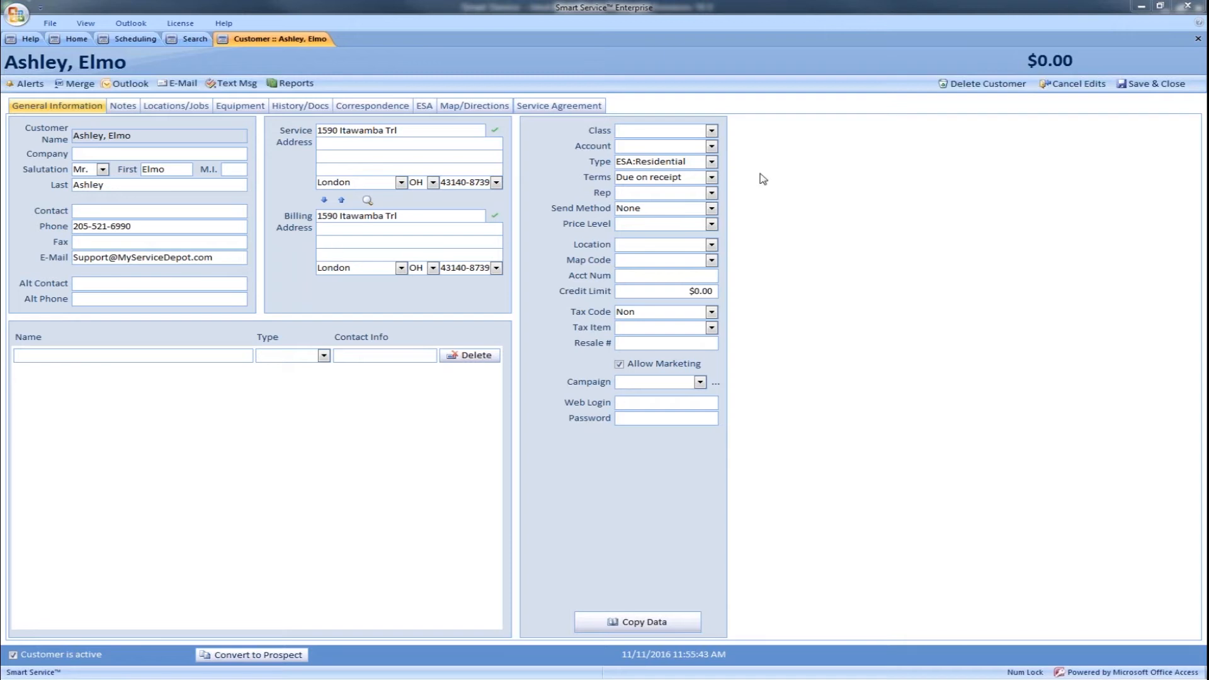
left_click(1172, 85)
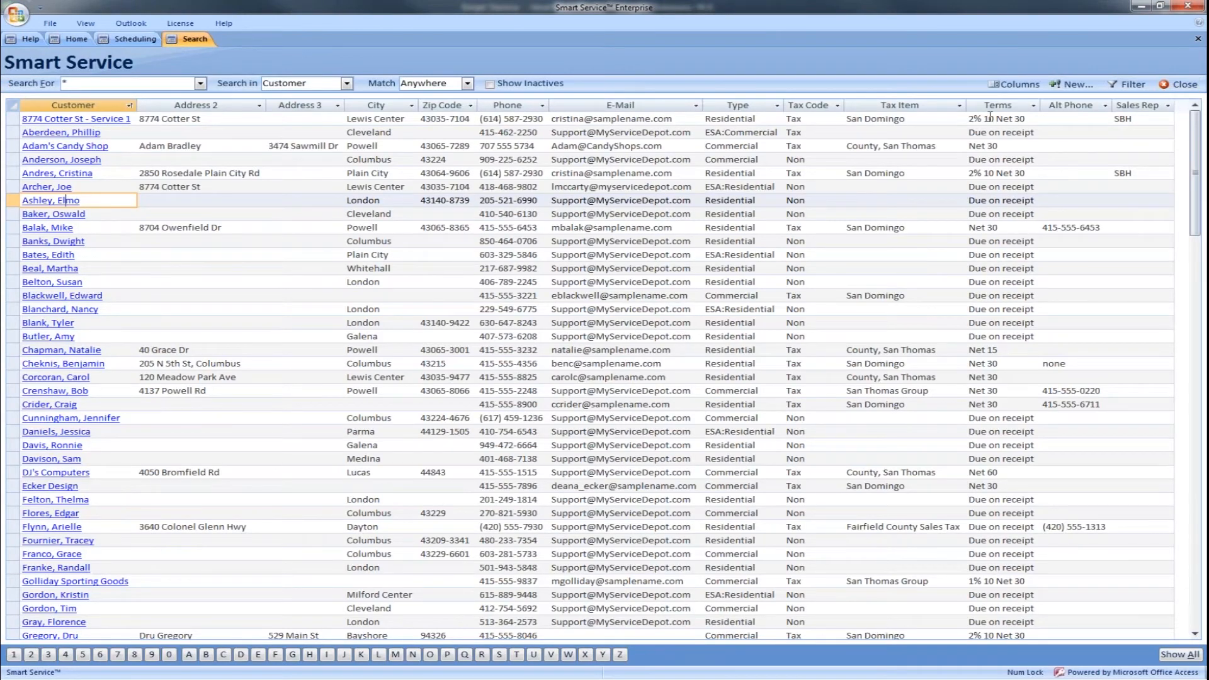
On the Jun 7, 2018 schedule, create a job for the sample ESA customer under Unassigned - PM from 9:00 to 11:00 AM.
left_click(132, 39)
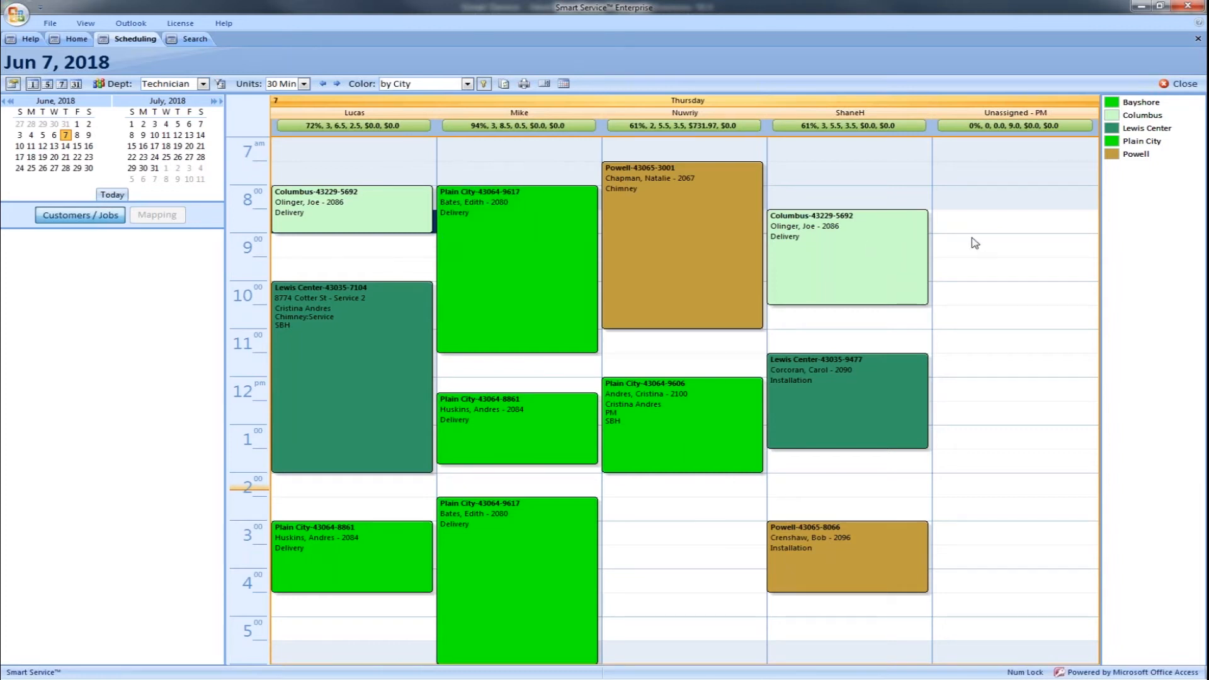
left_click_drag(981, 245, 971, 315)
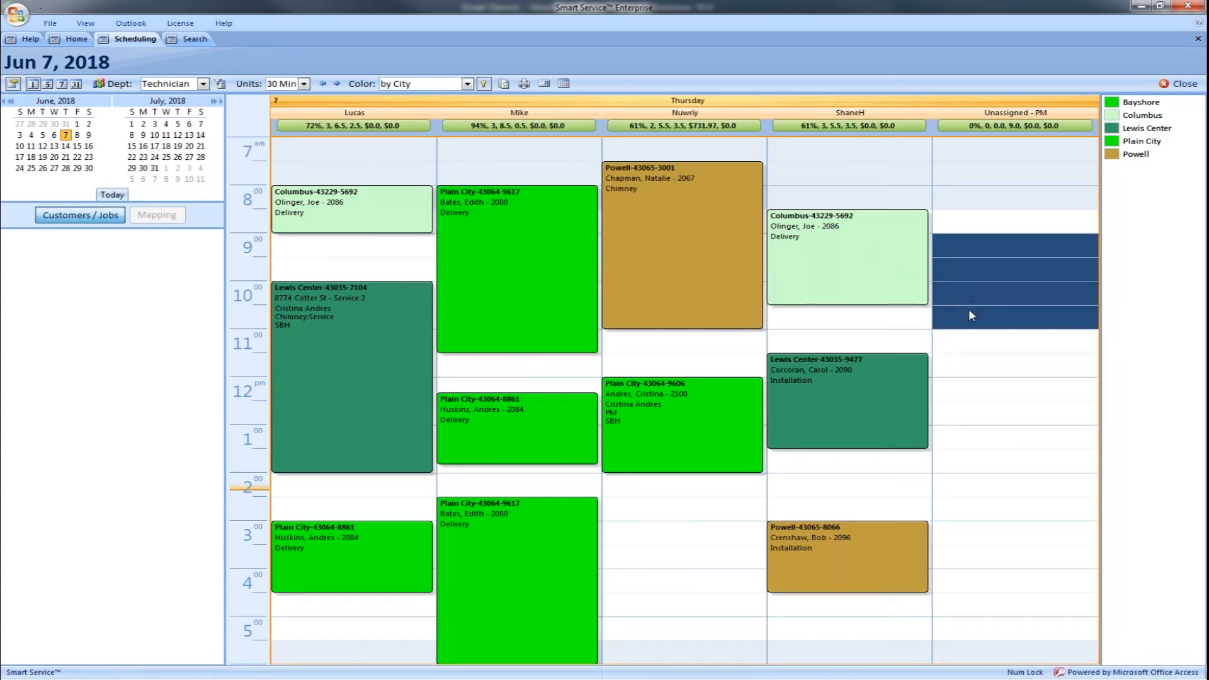
right_click(981, 269)
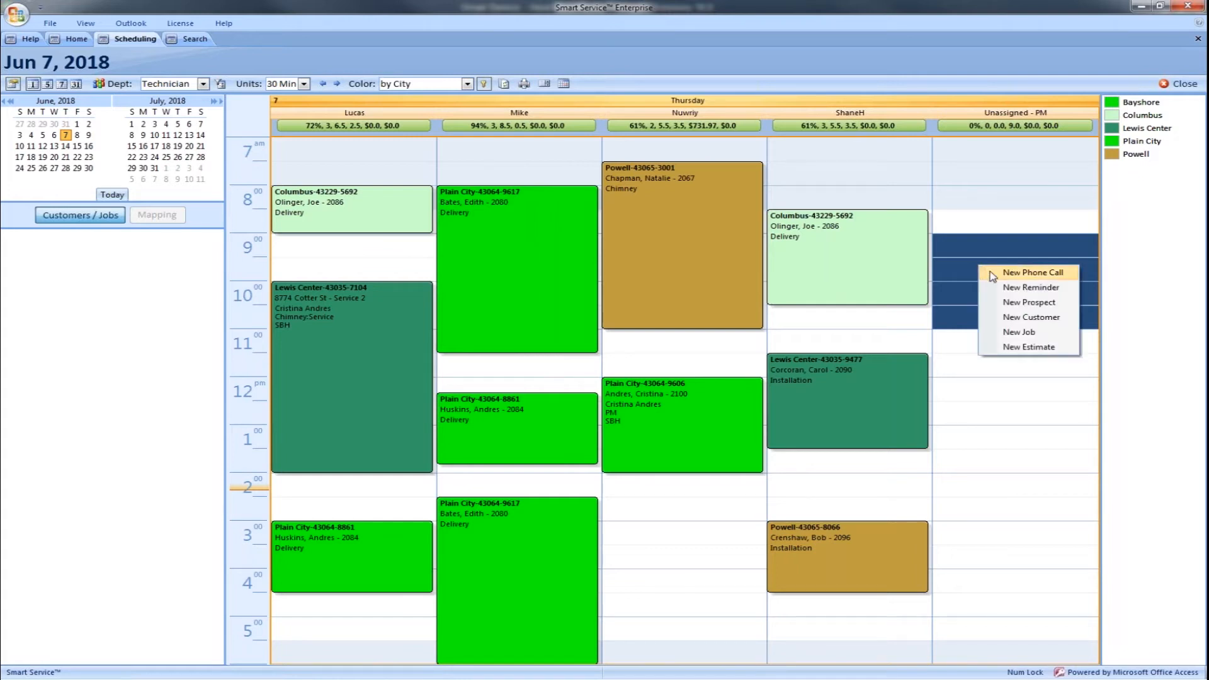
left_click(1049, 334)
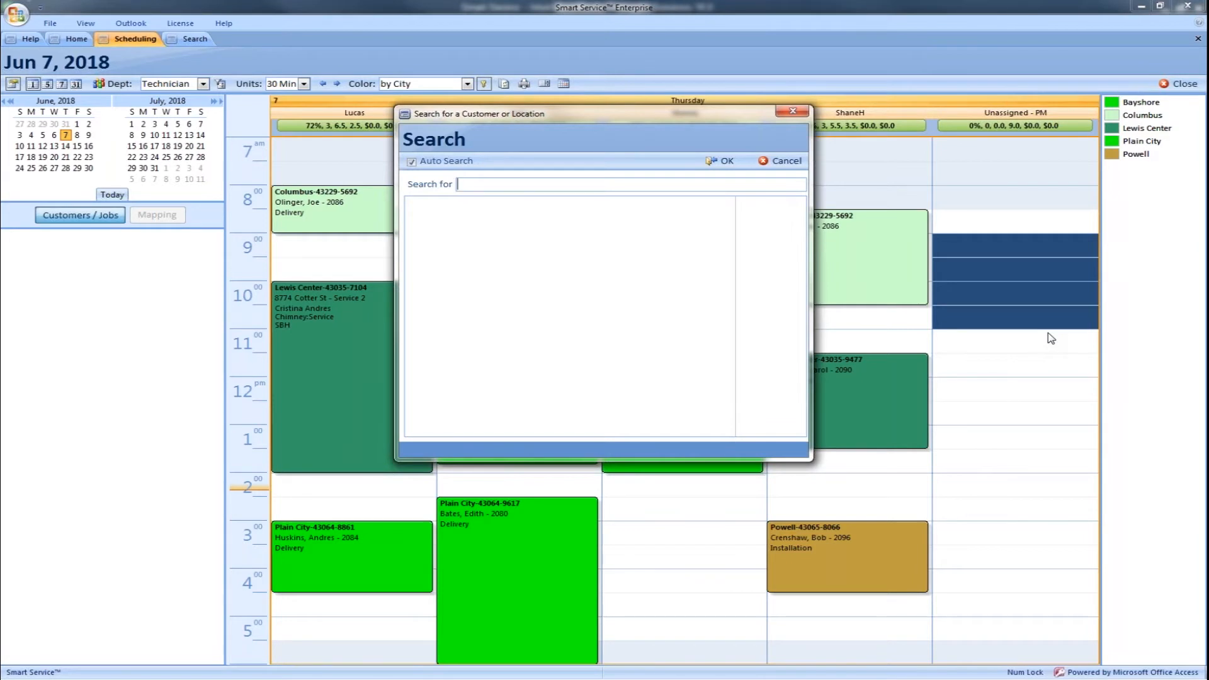
type("Ashl")
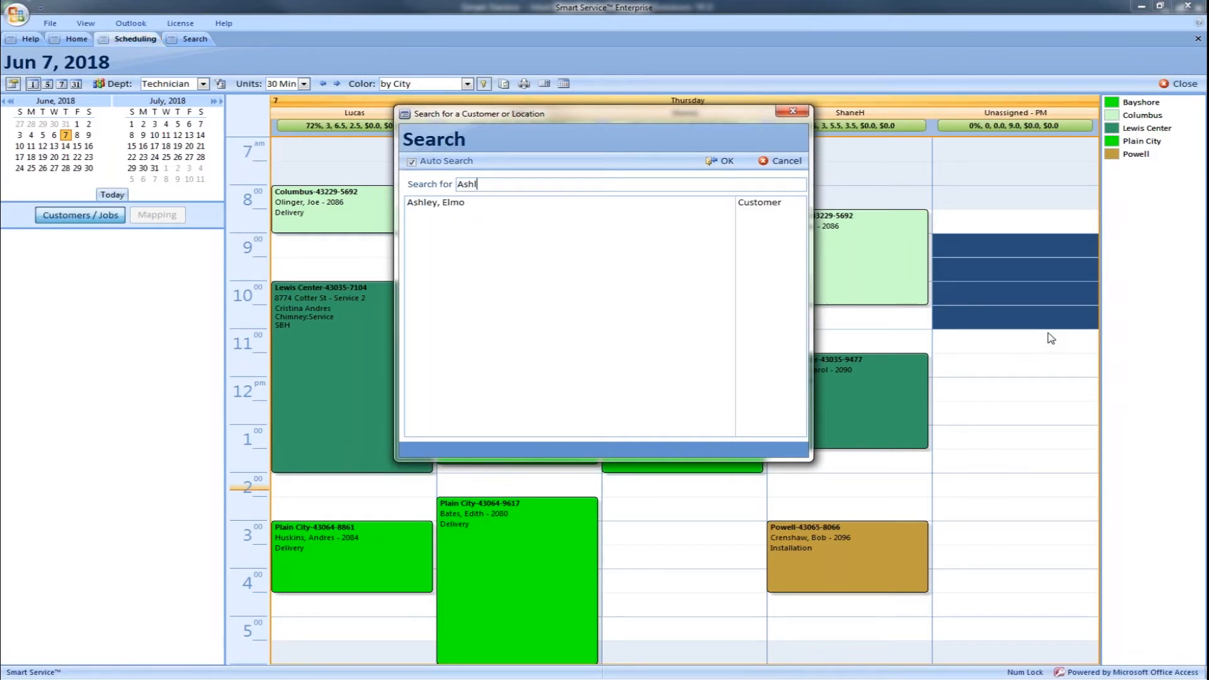
left_click(762, 207)
left_click(721, 161)
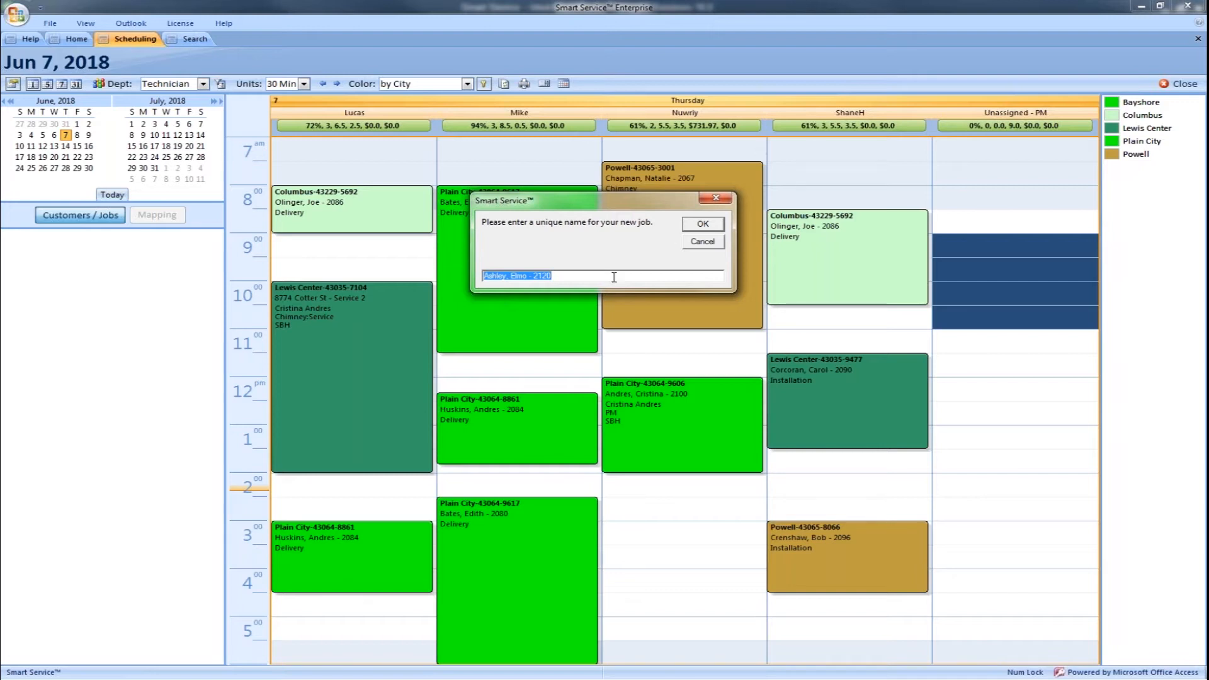
Replace the number in the new job's name with ESA Maint and accept the name.
left_click(595, 276)
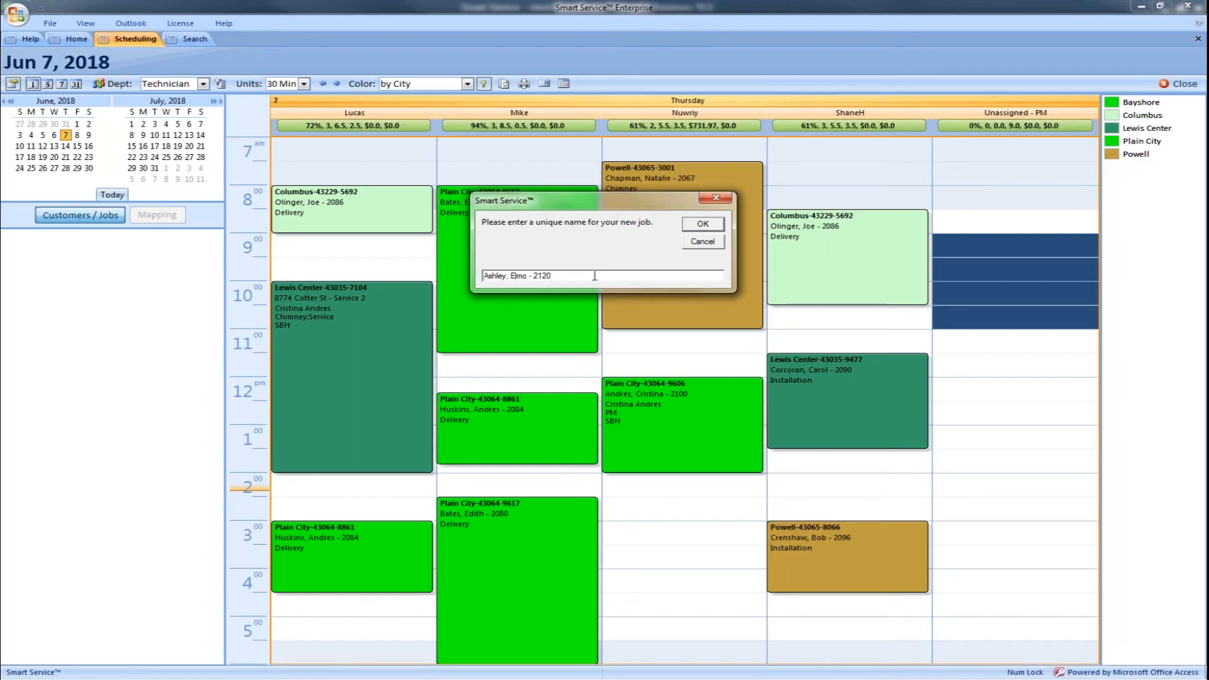
key("BackSpace")
key("BackSpace")
key("BackSpace")
key("BackSpace")
type("ESA Maint")
left_click(704, 227)
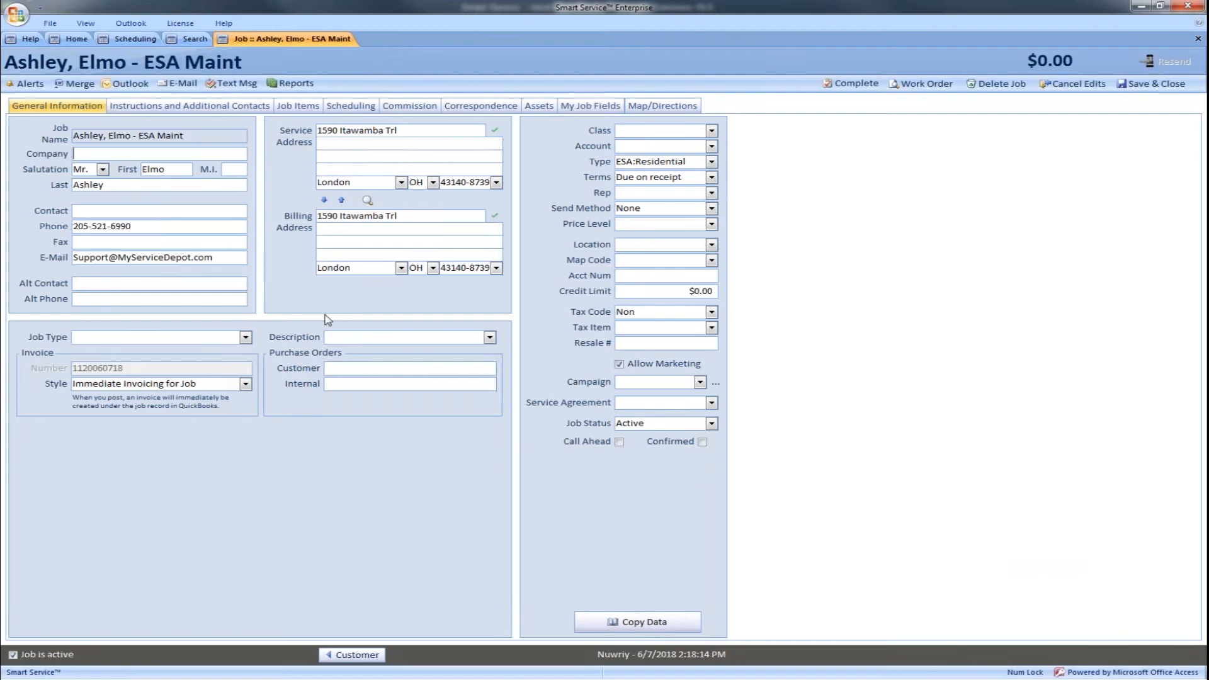
Set the job type to ESA Maintenance and enter the job description Semi-Annual ESA (AC).
left_click(245, 338)
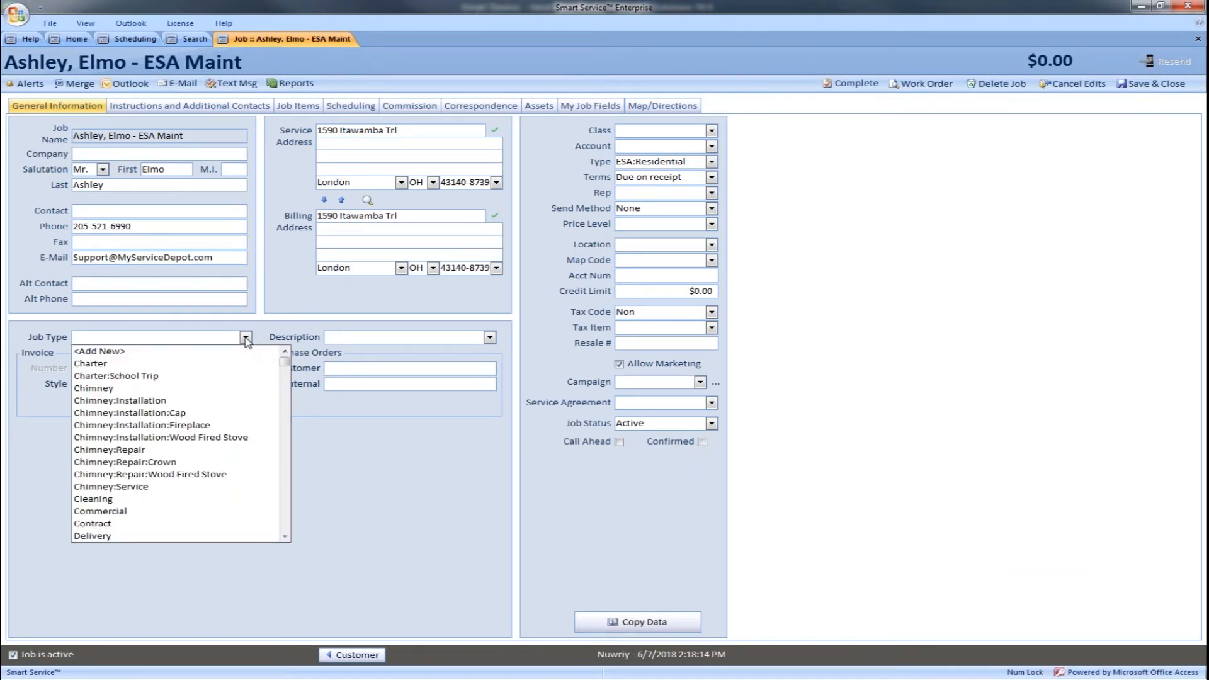
scroll(201, 448, "down", 3)
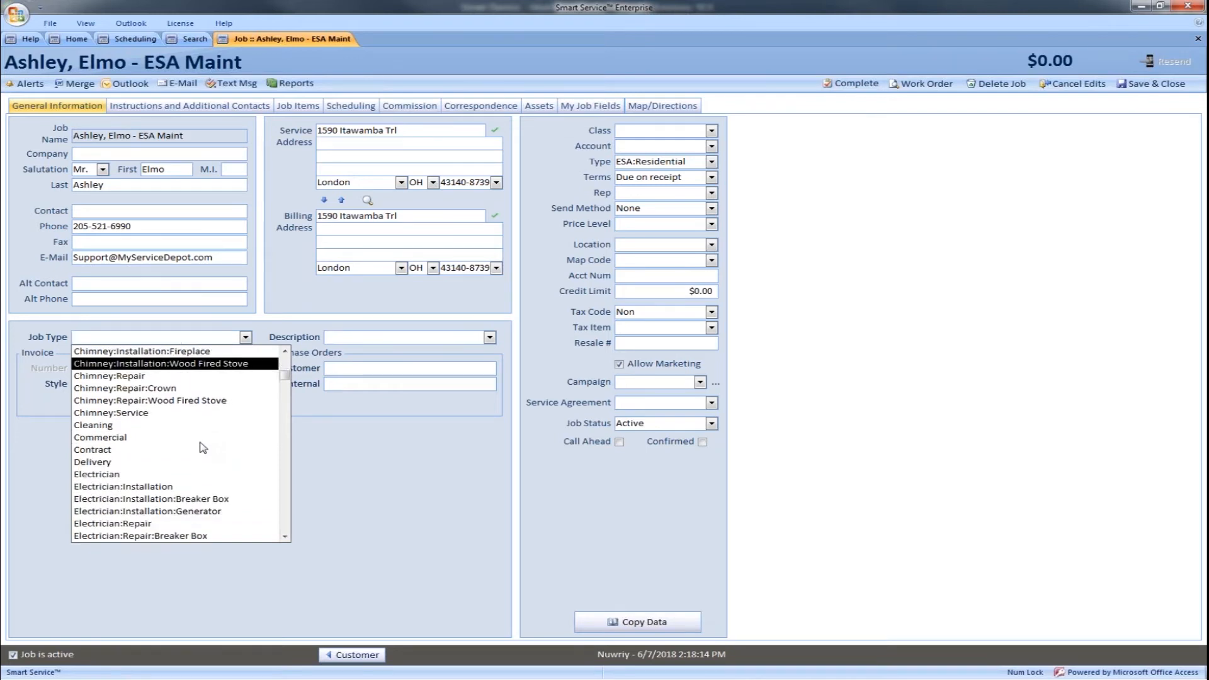
scroll(202, 447, "down", 2)
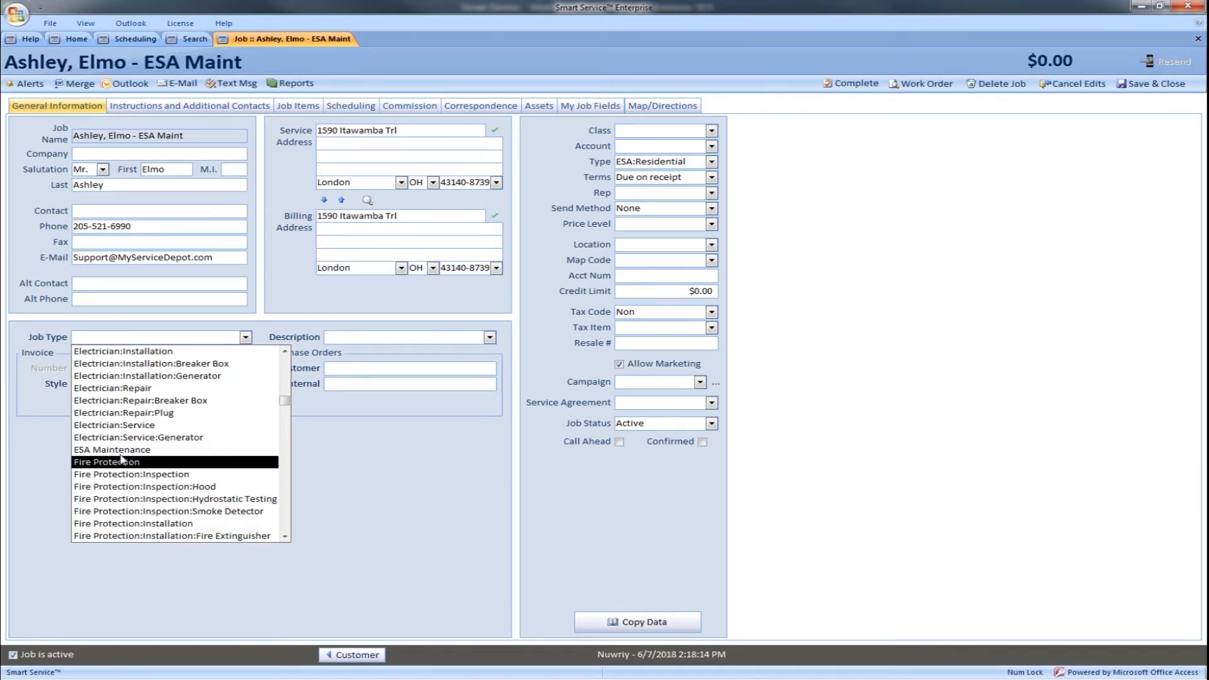
left_click(126, 451)
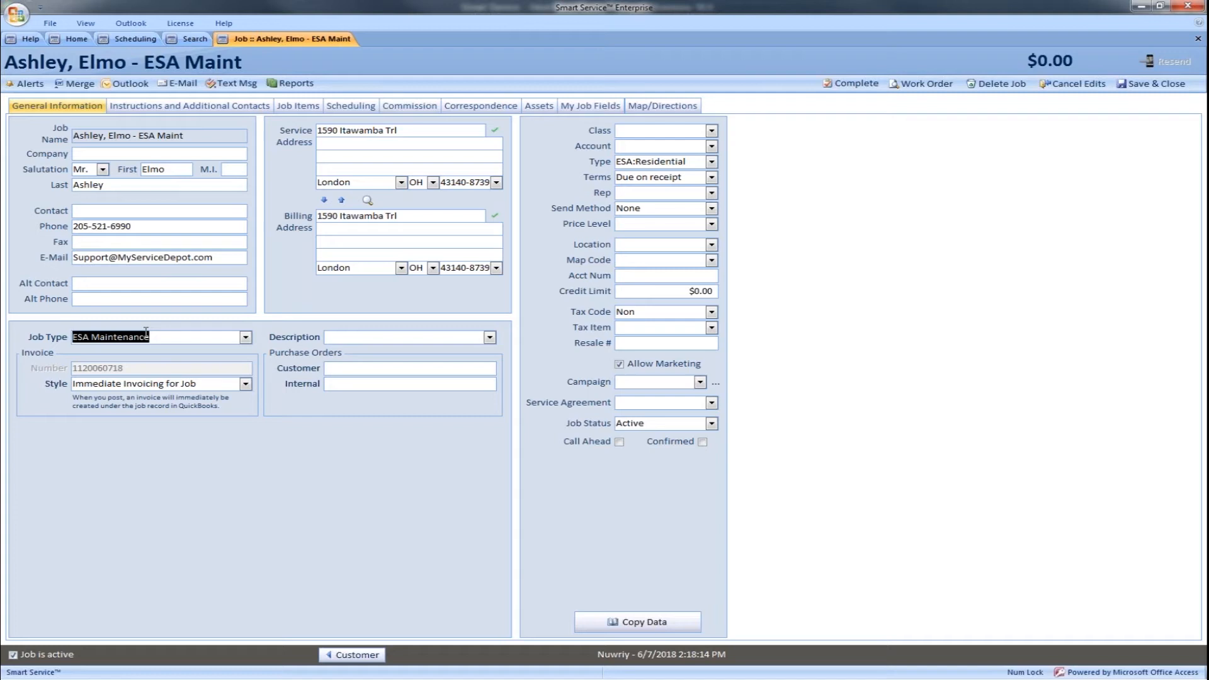
left_click(326, 337)
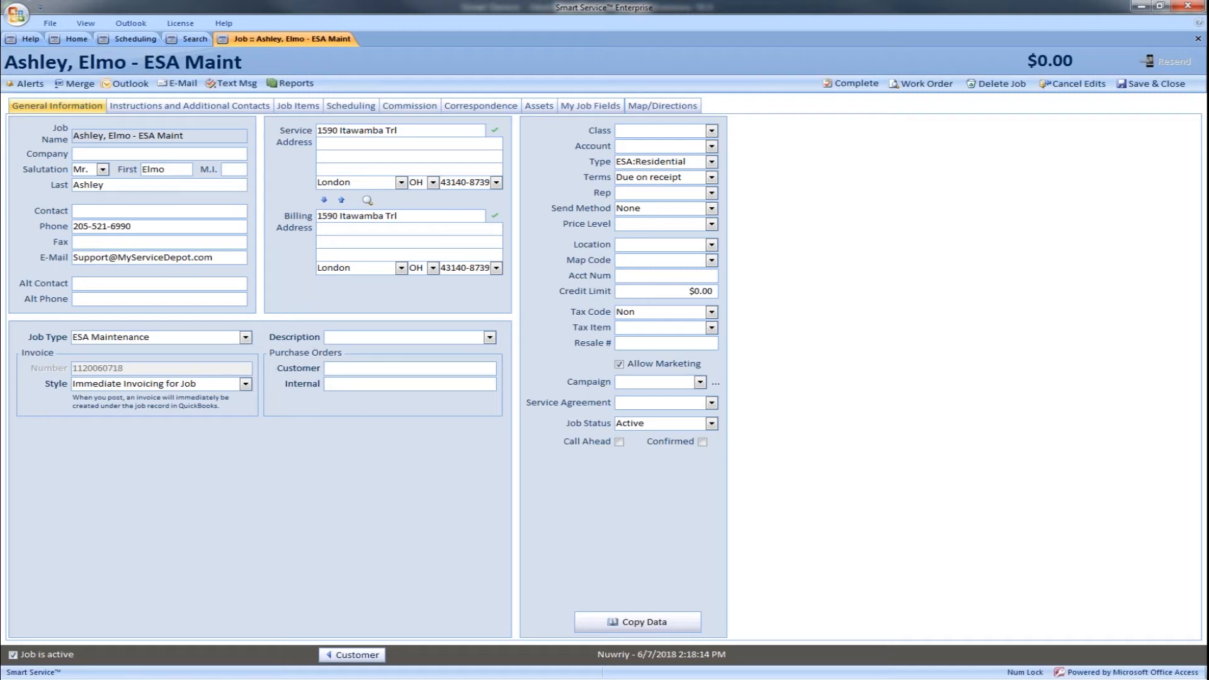
type("Semi-Annual ESA")
type("(AC)")
In the job's items, look through the full item list for a service agreement item.
left_click(301, 109)
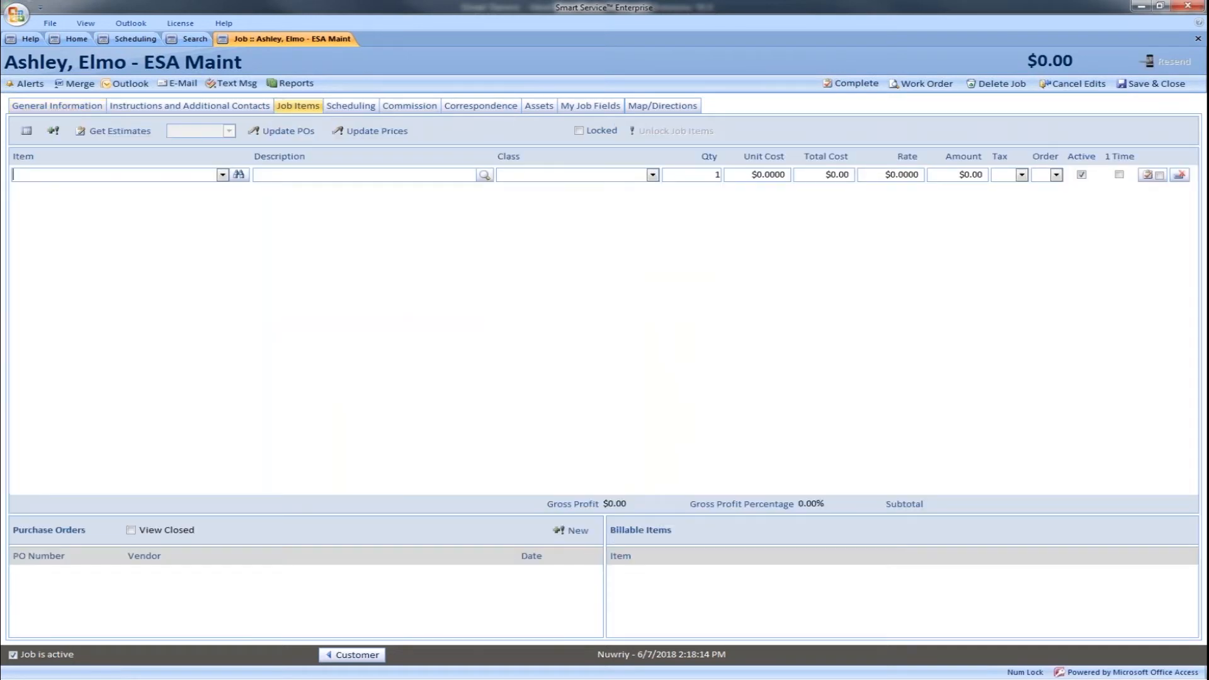
left_click(223, 175)
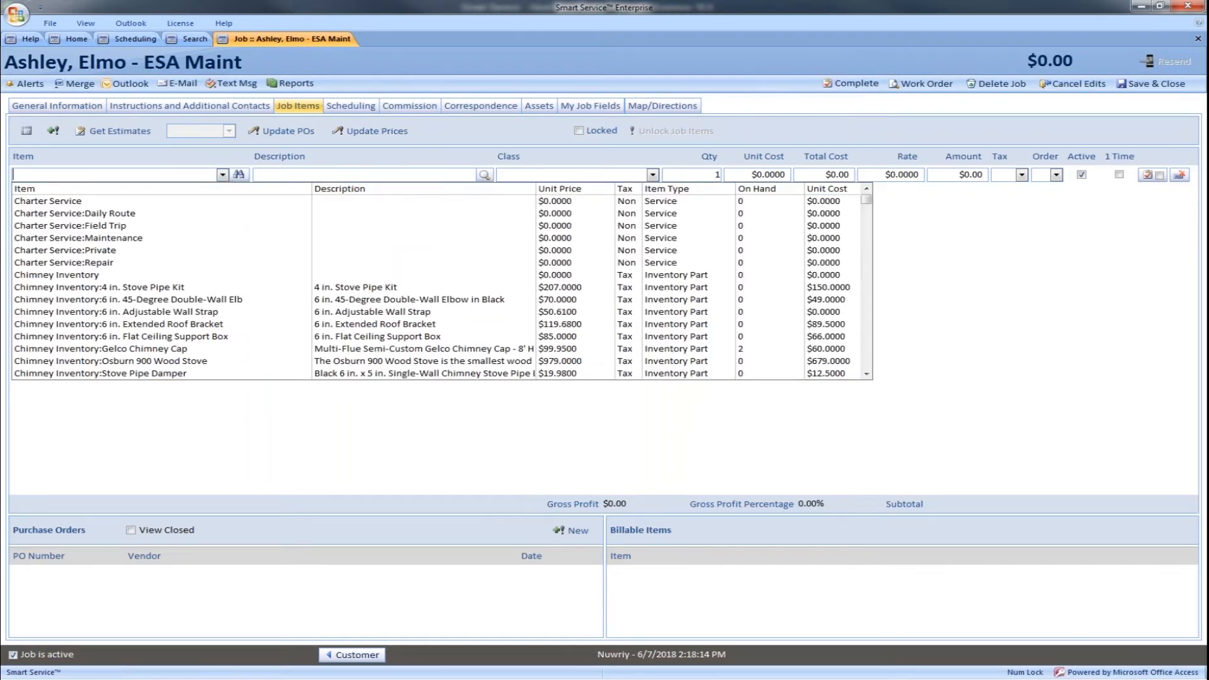
left_click(222, 175)
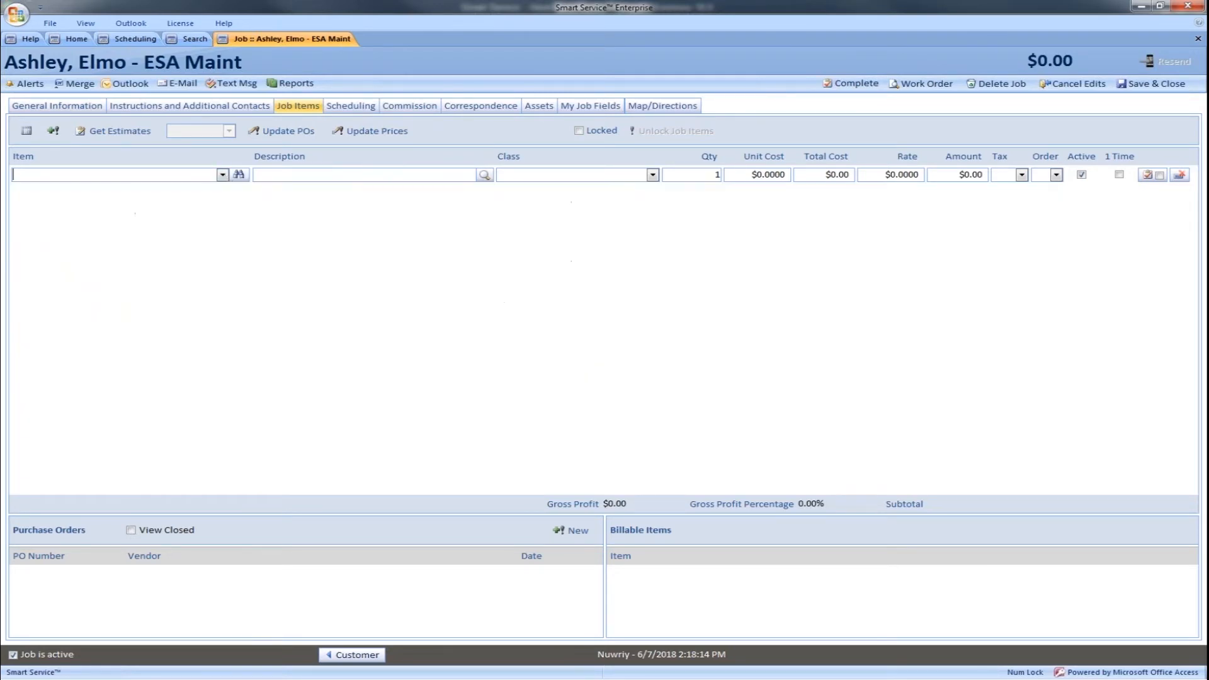
left_click(239, 175)
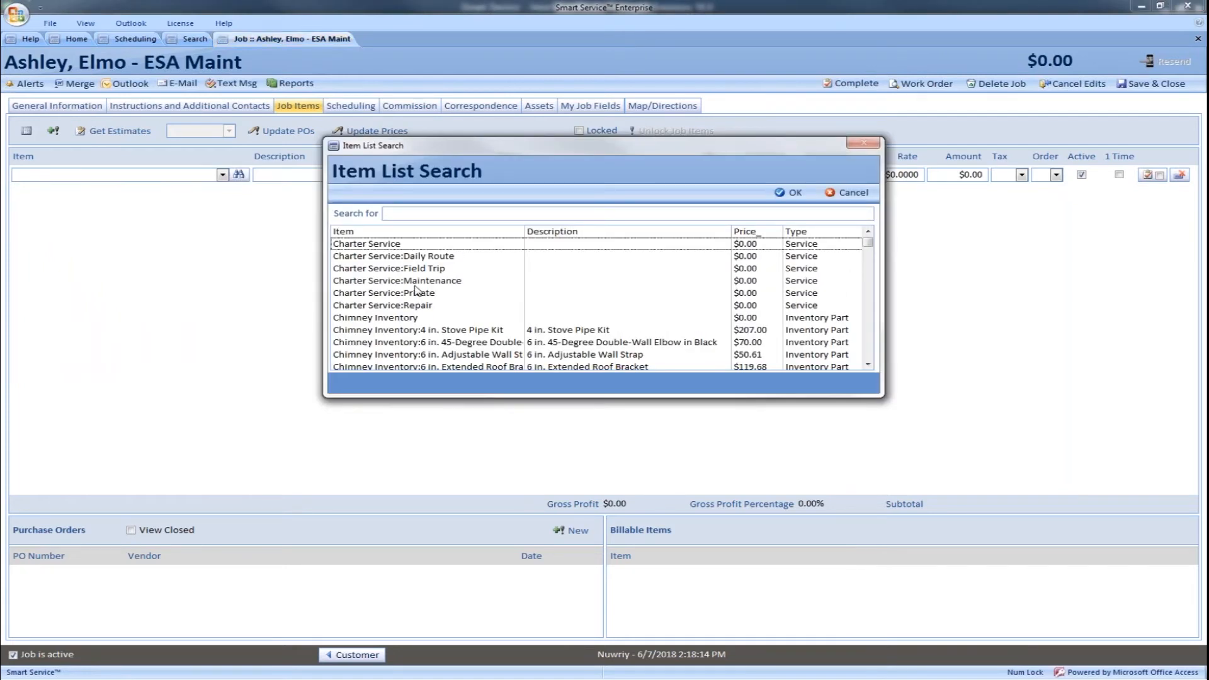
scroll(792, 317, "down", 1)
scroll(792, 317, "down", 10)
scroll(791, 316, "down", 20)
scroll(791, 316, "down", 20)
scroll(792, 316, "down", 4)
scroll(792, 316, "down", 6)
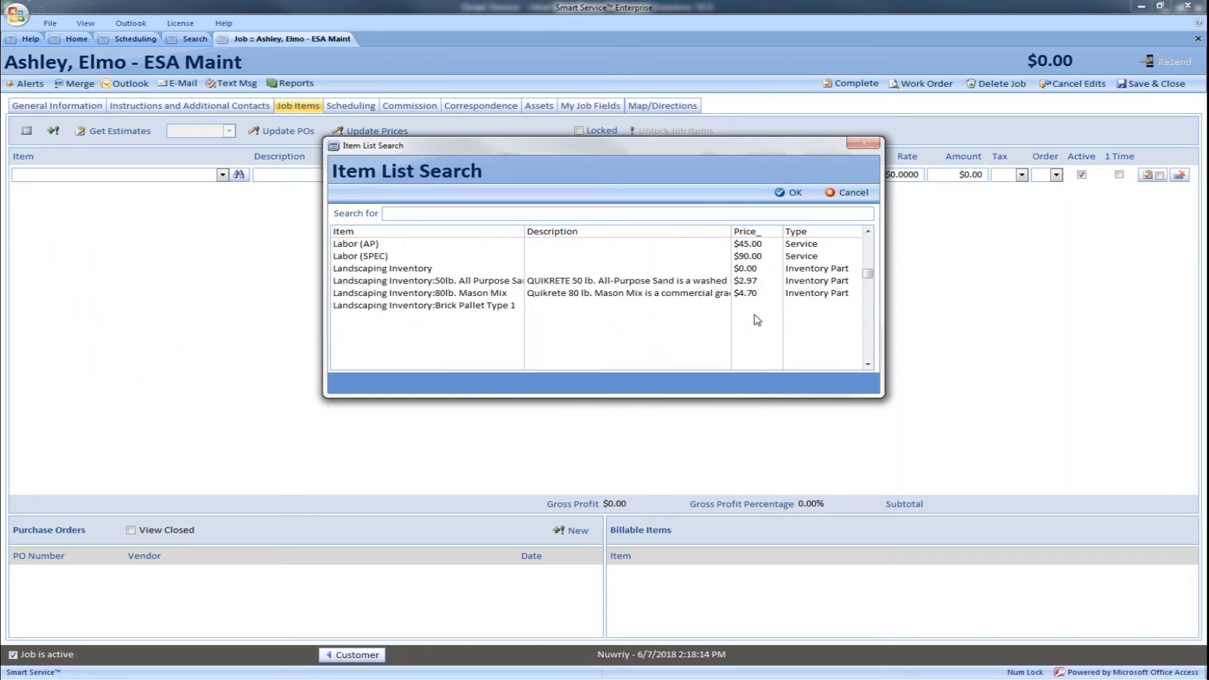
scroll(757, 320, "down", 10)
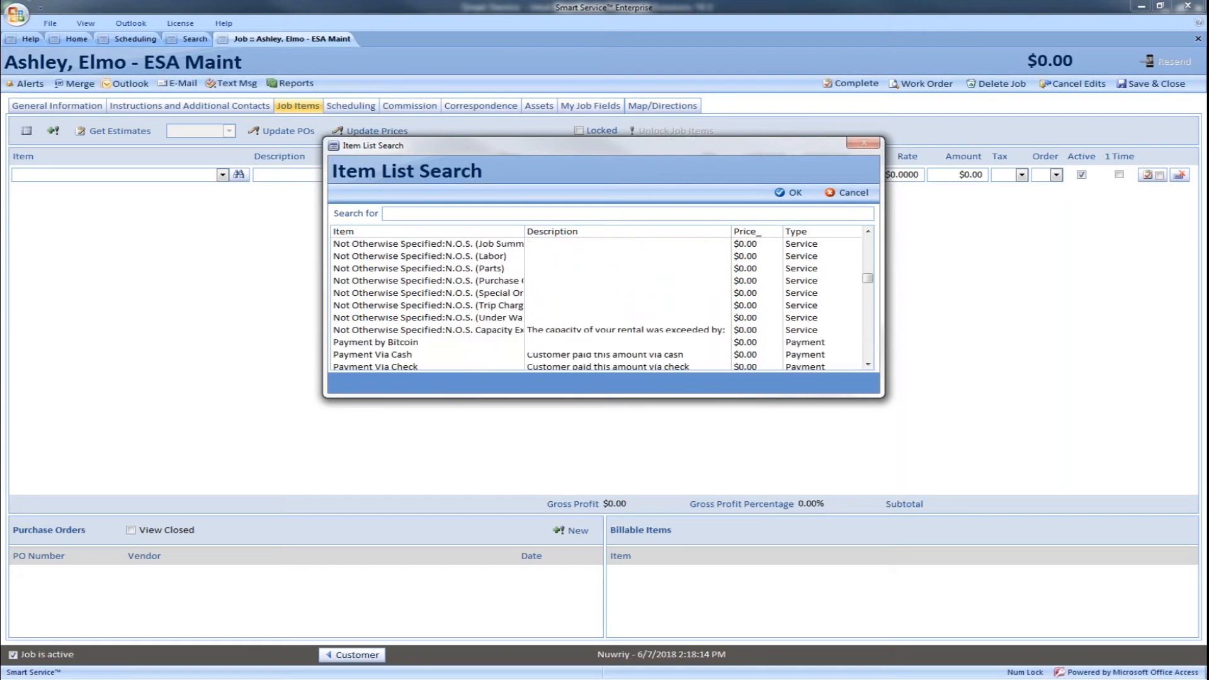
scroll(440, 293, "down", 4)
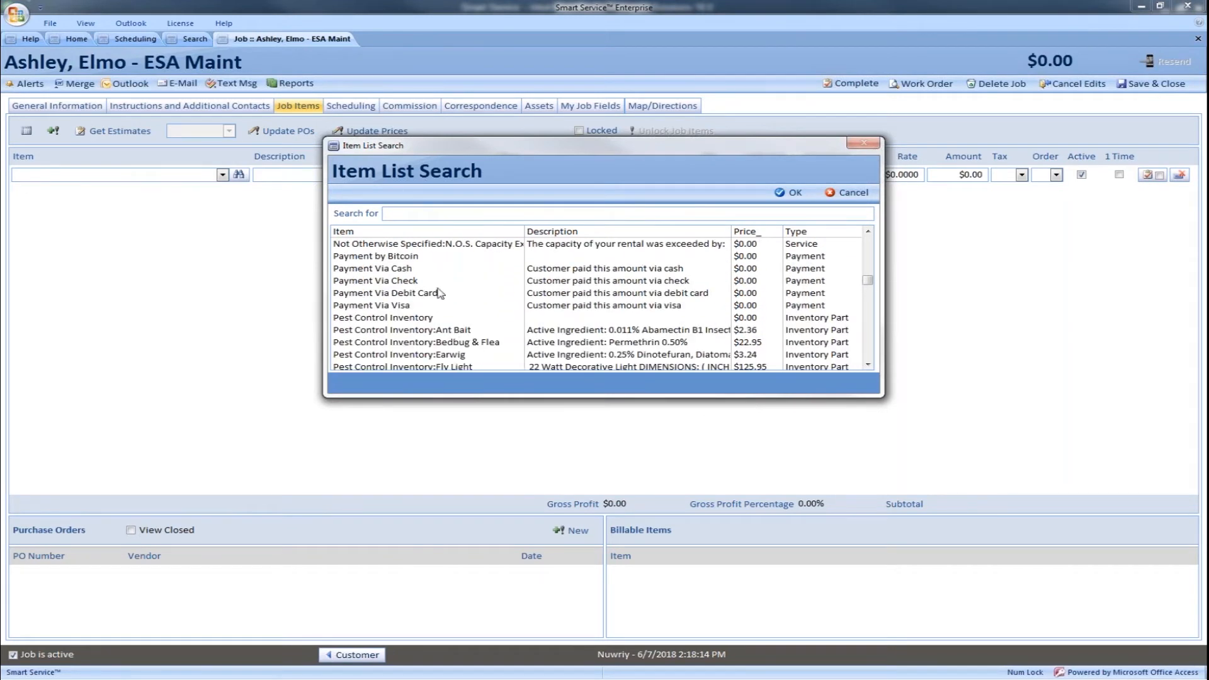
scroll(389, 344, "down", 3)
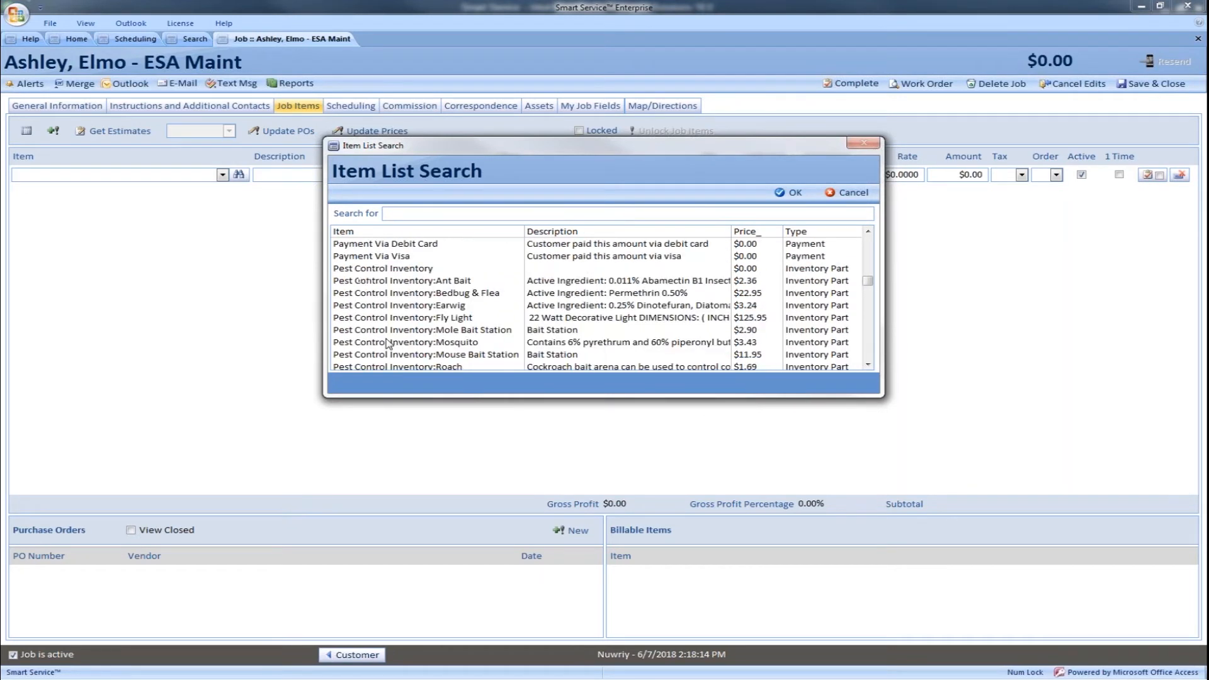
Search the item list for "service agree" and add the Platinum Star Program service agreement item to the job.
left_click(670, 211)
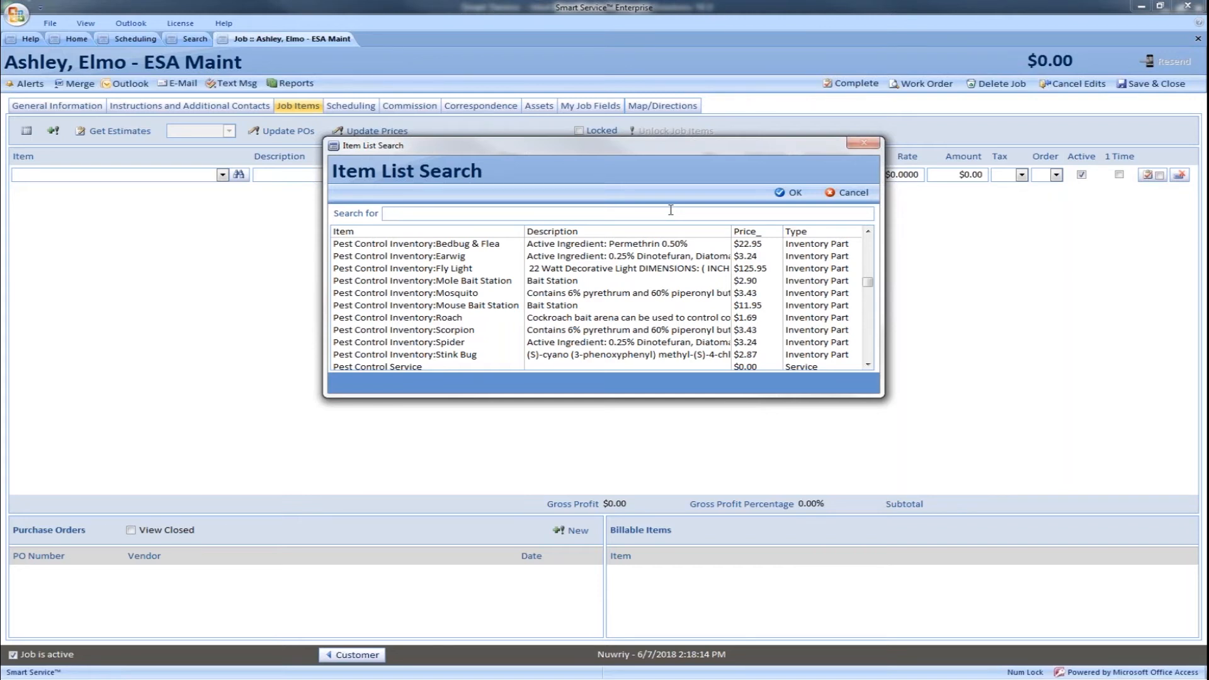
type("service")
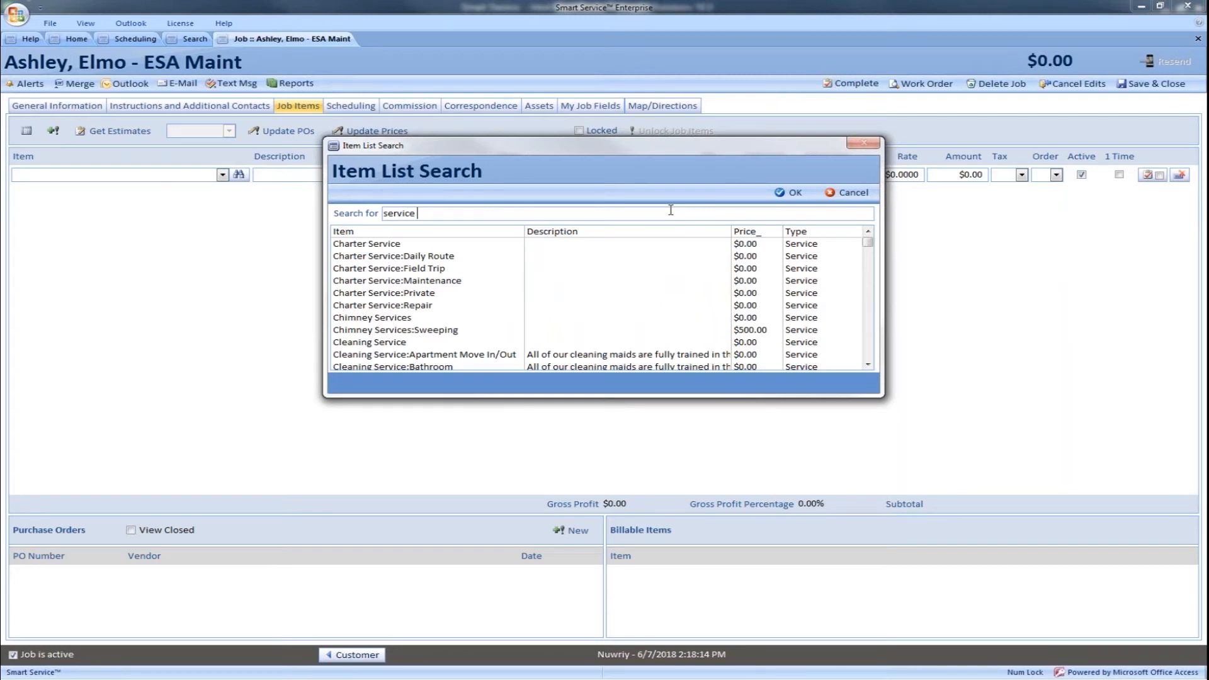
type("agree")
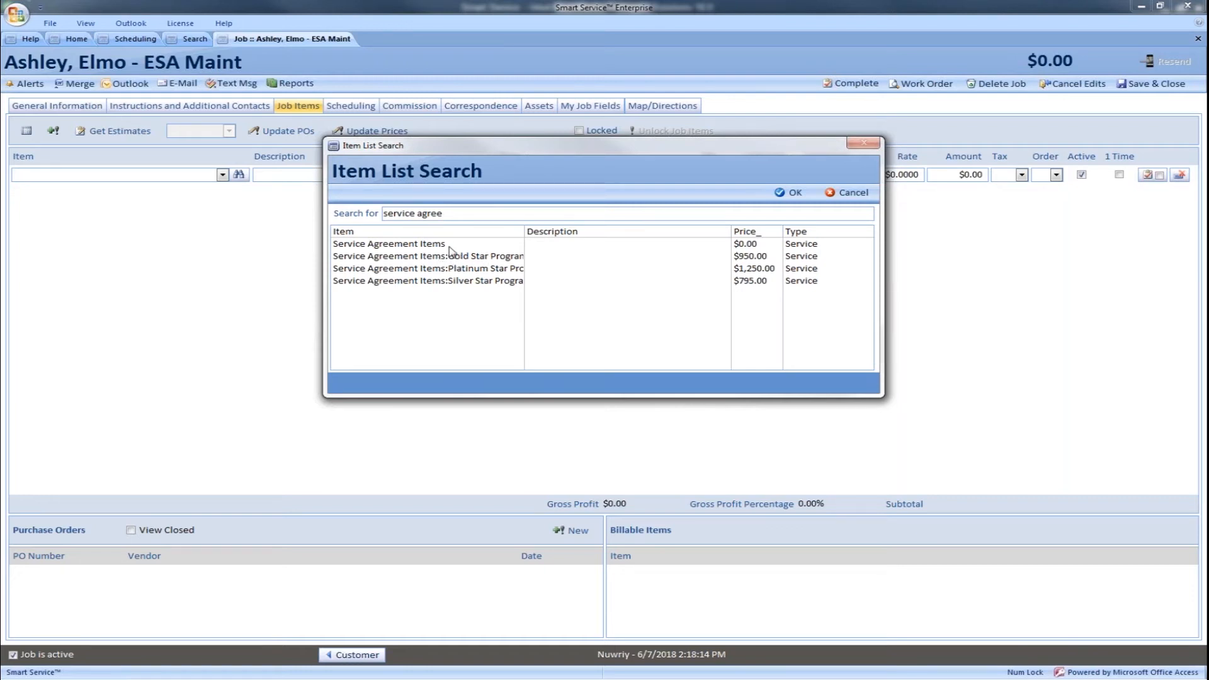
left_click(428, 271)
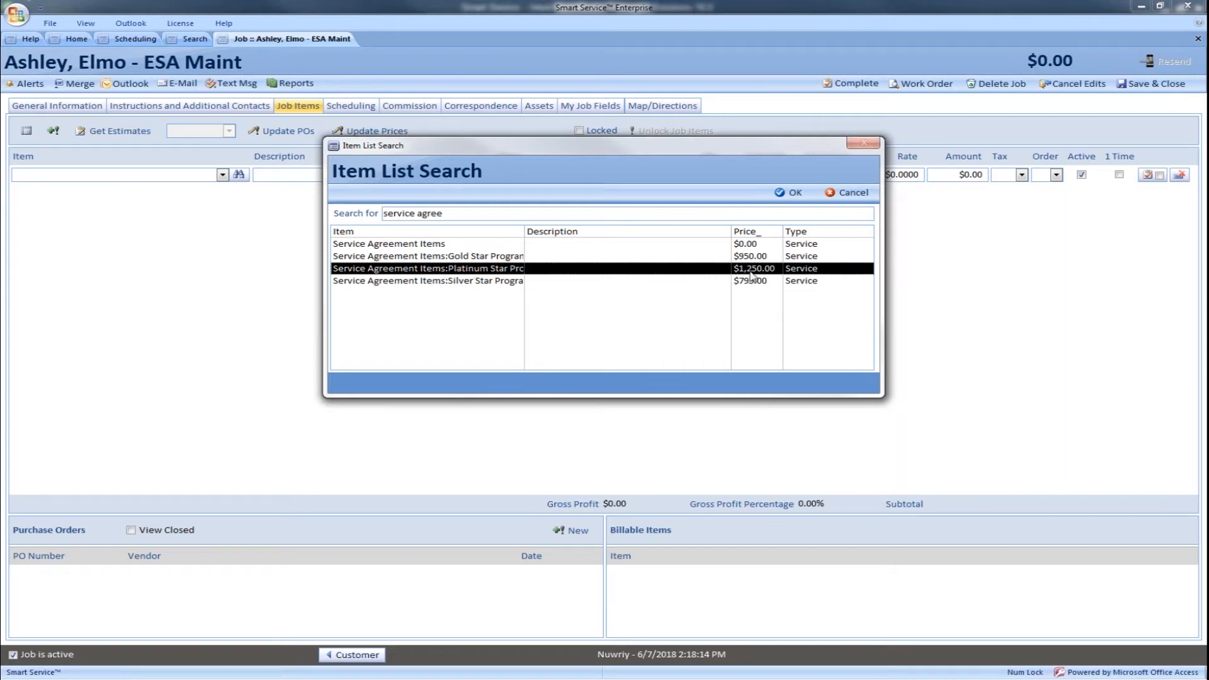
left_click(793, 193)
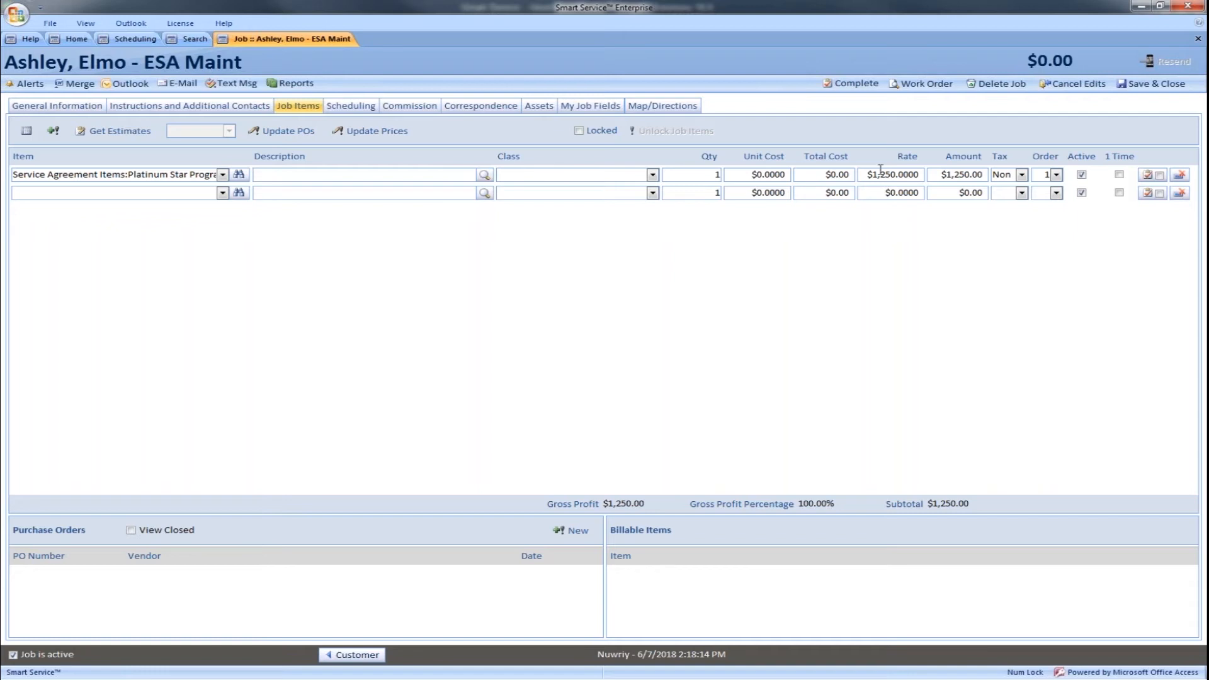
Set the Platinum Star item's description to "Two payments of $675.00 due upon completion of visit every six months.".
left_click(485, 177)
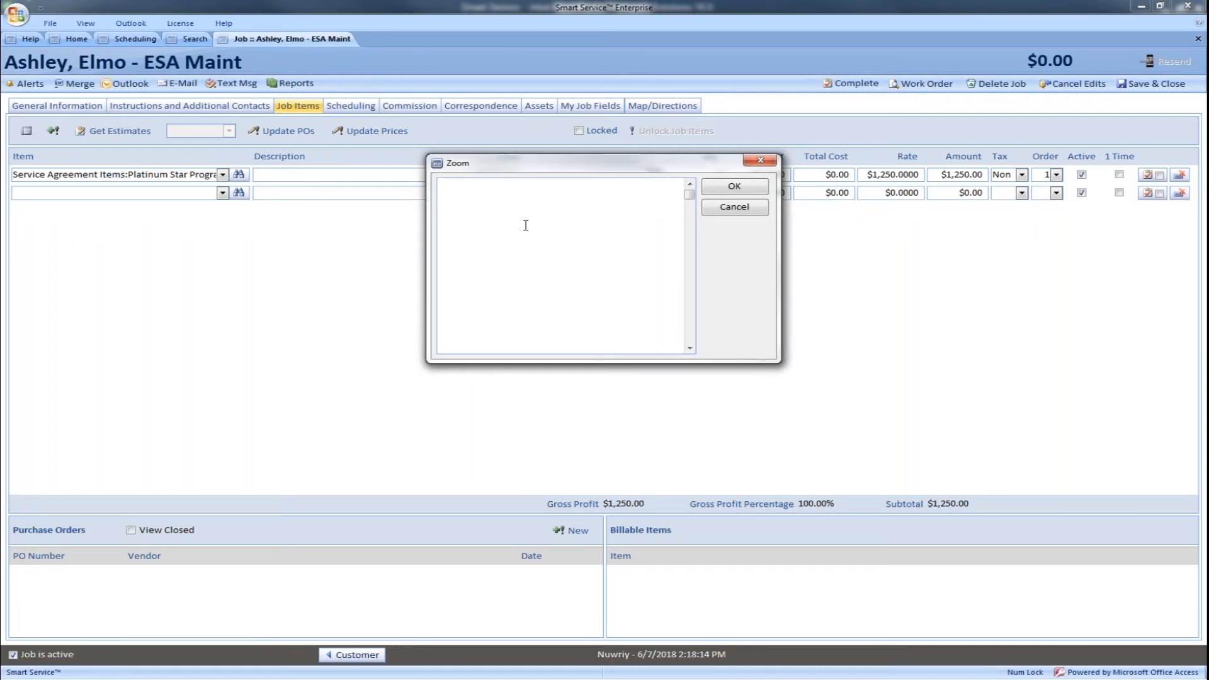
type("675")
key("Home")
type("Two payments of $")
key("End")
type(".00 due upon")
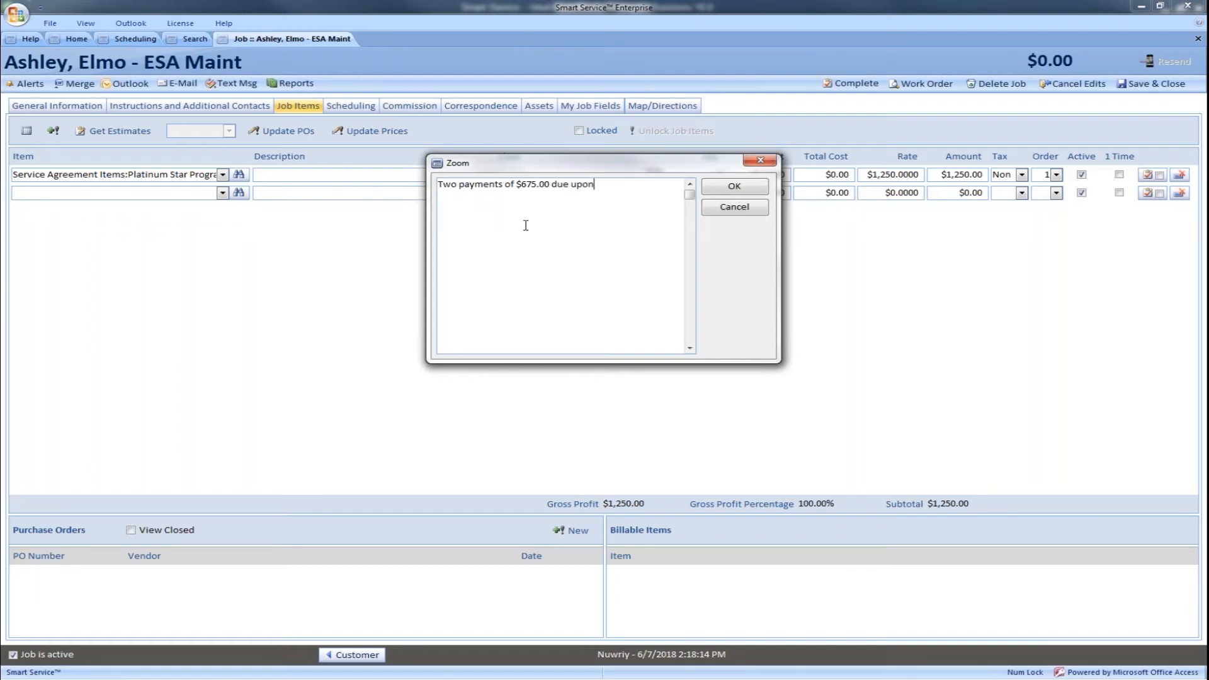
type(" completion.")
key("Left")
type("of visit every six months")
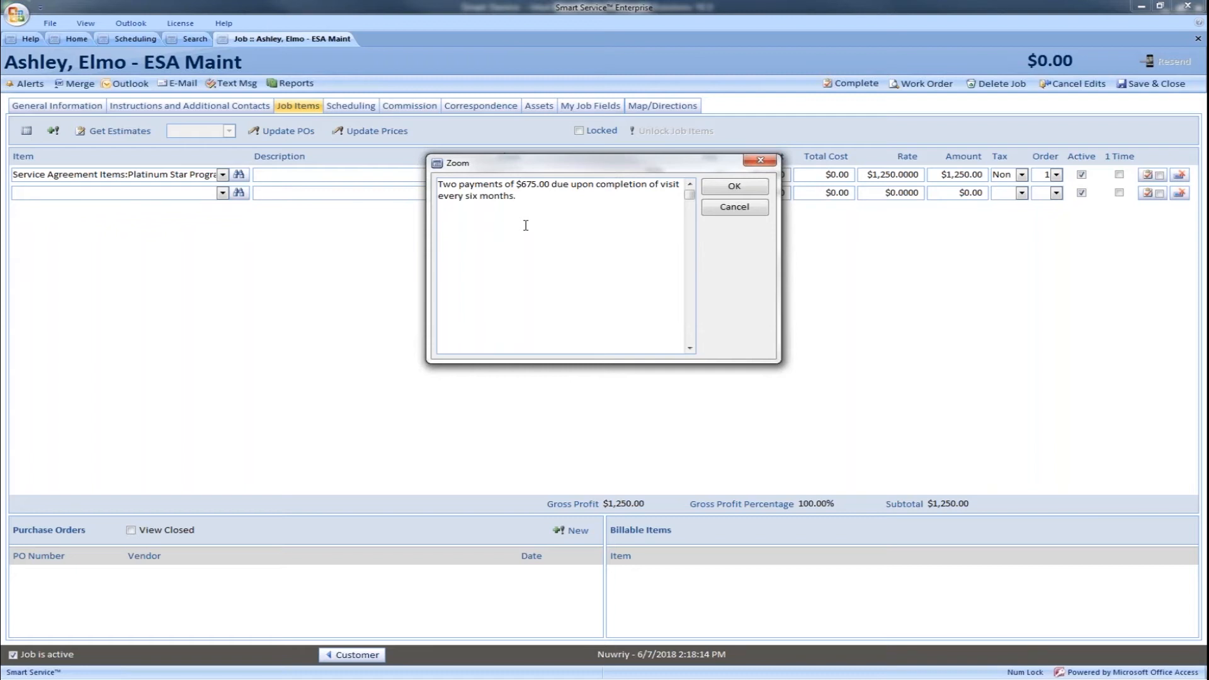
left_click(759, 190)
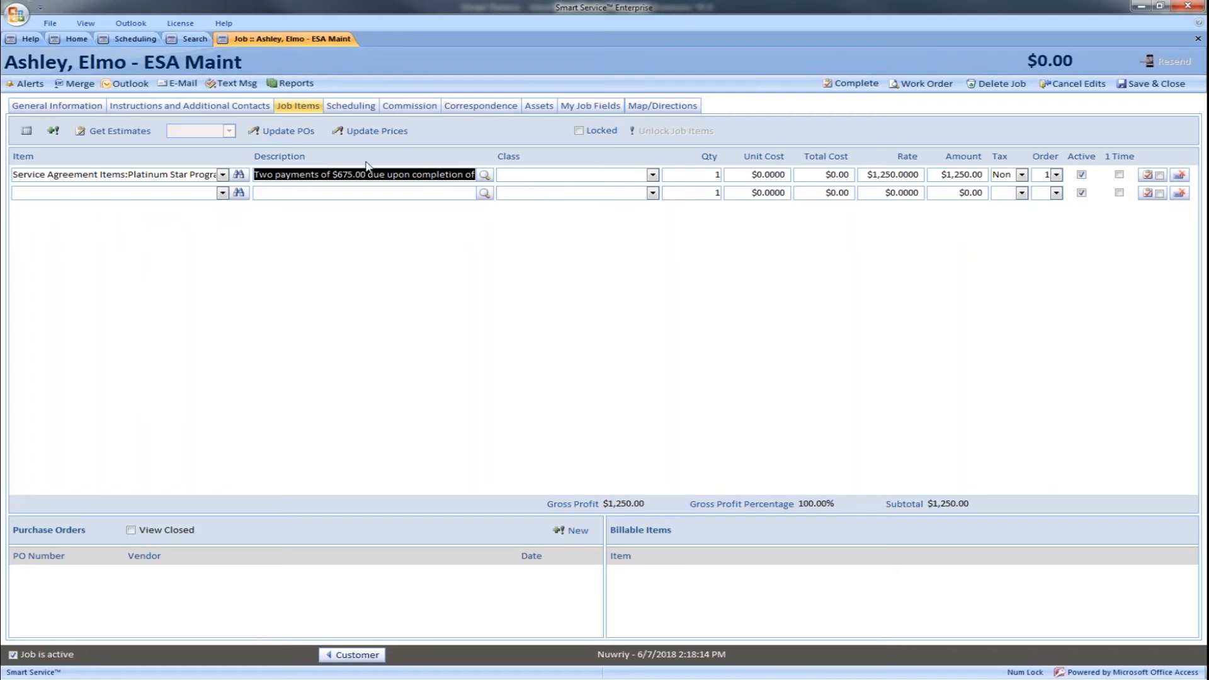
Set the ESA maintenance job's recurrence pattern to Semi-Annually in its scheduling details.
left_click(364, 112)
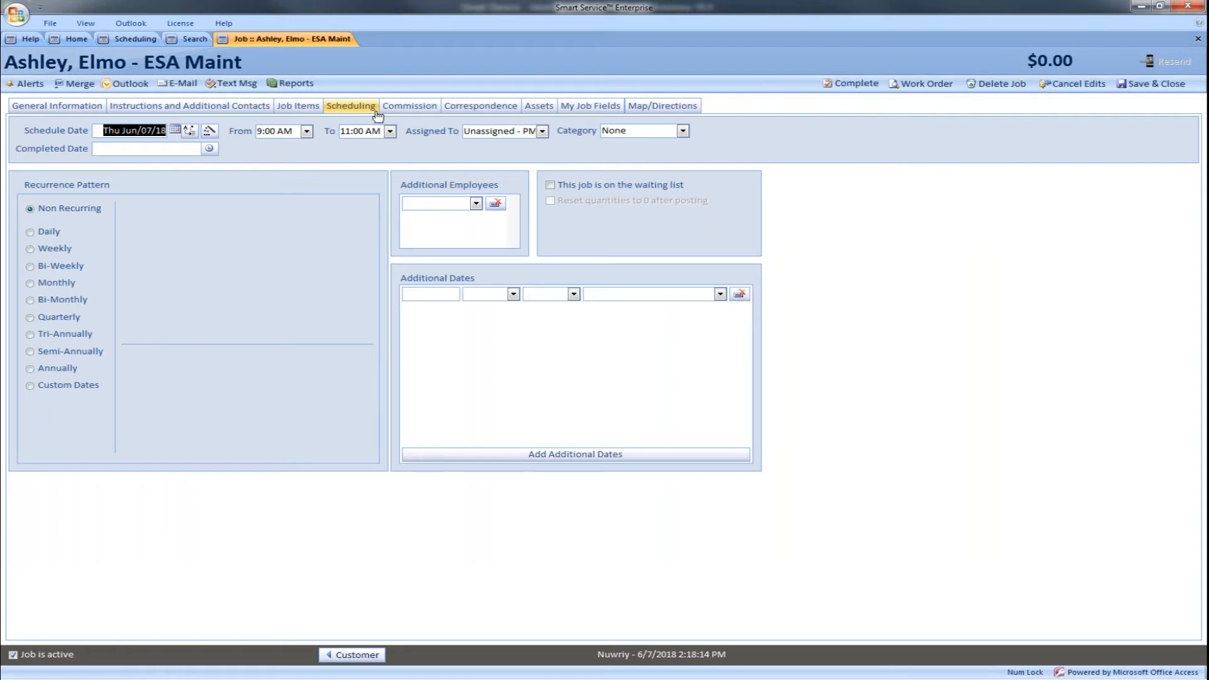
left_click(448, 132)
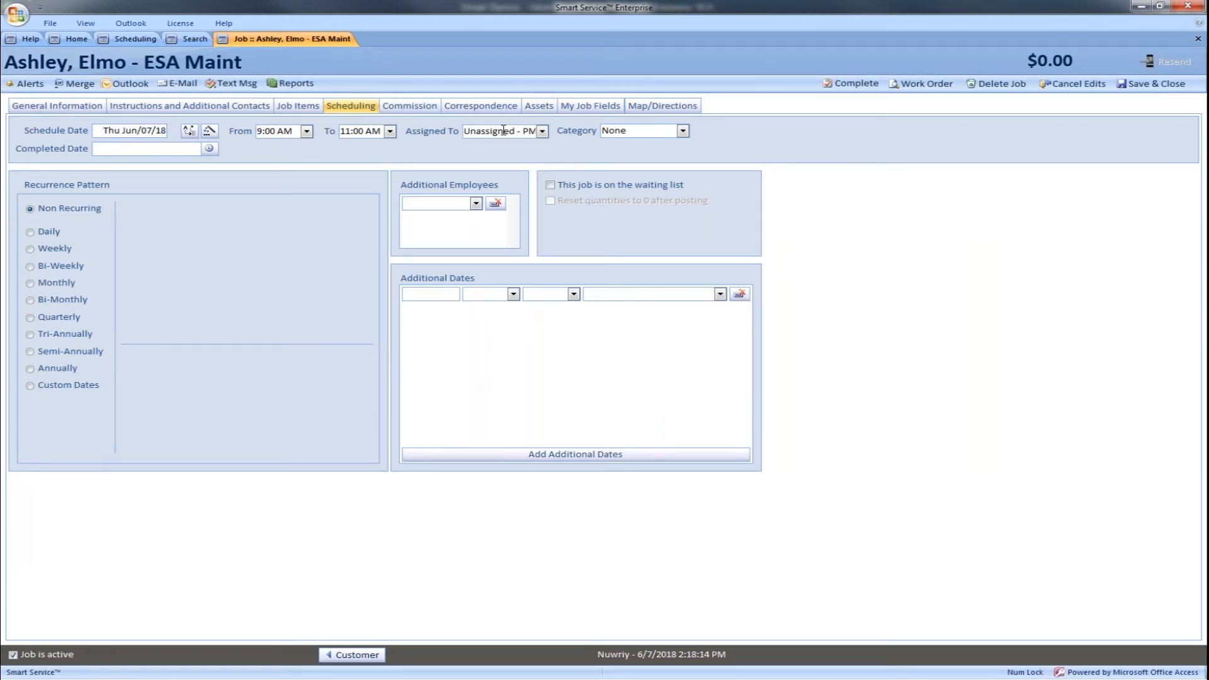
left_click(139, 133)
left_click(32, 353)
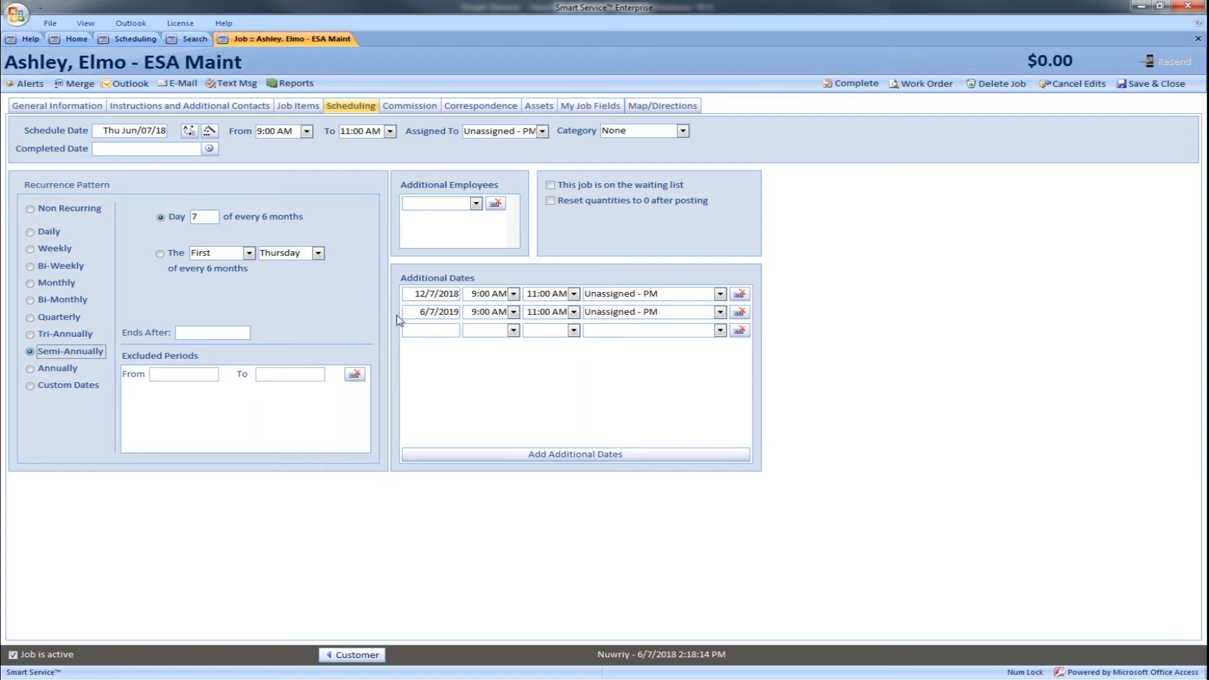
left_click(614, 295)
Assign the job's first visit to a specific technician instead of Unassigned - PM, and save and close the job.
left_click(541, 132)
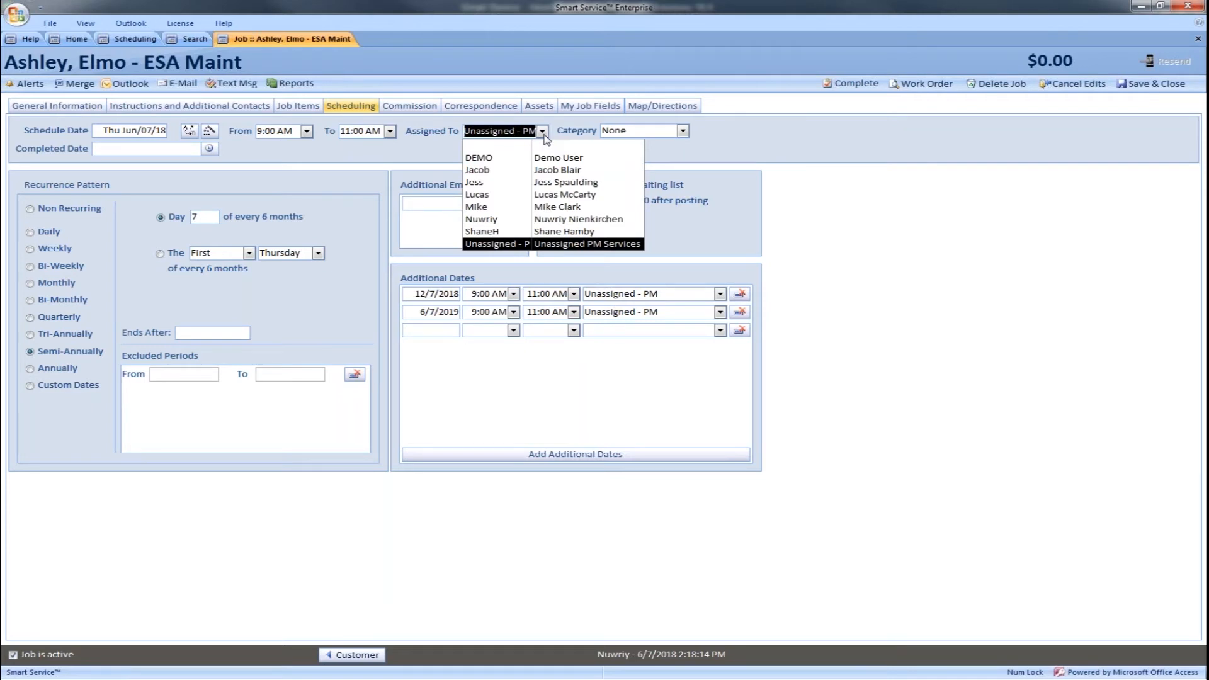
left_click(535, 184)
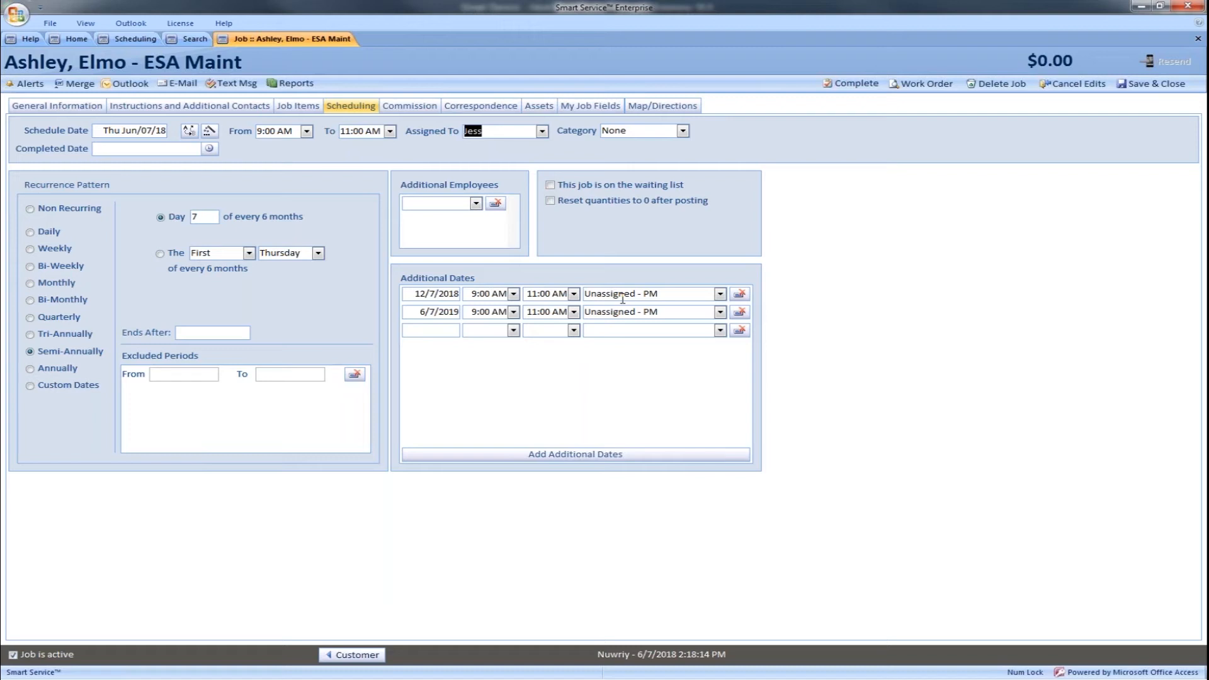
left_click(660, 295)
left_click(1151, 83)
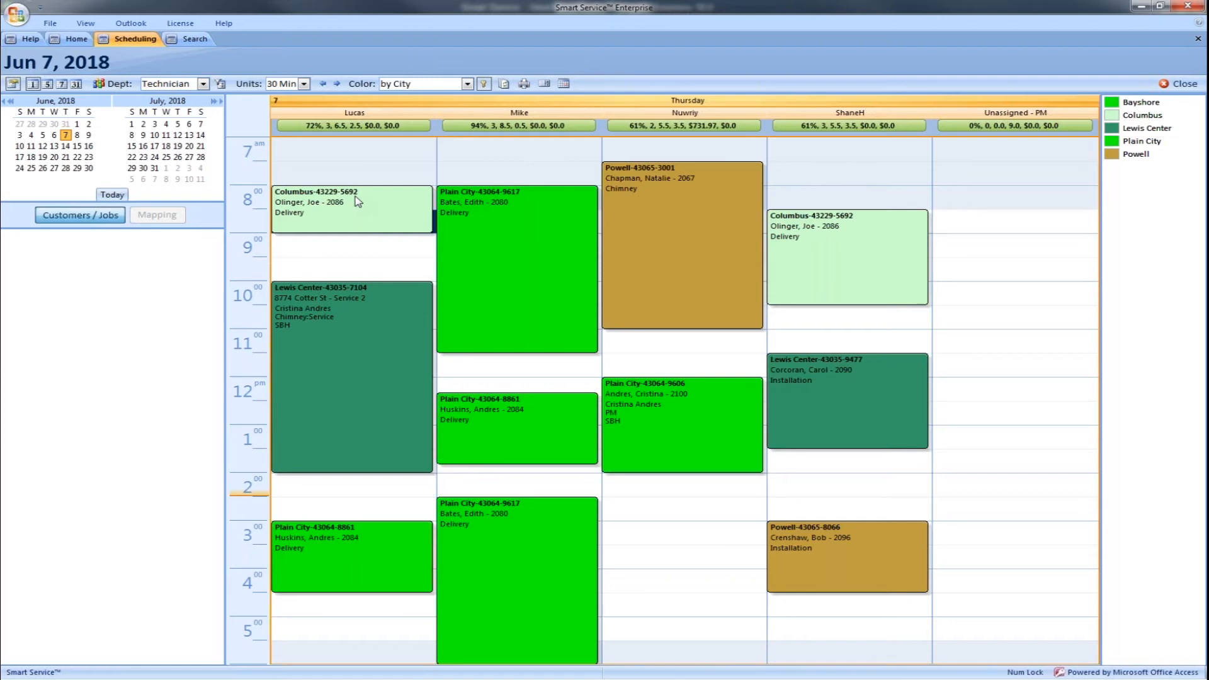
Open the Smart Service add-ons setup and examine which job types have email job reminders and which others can be added.
left_click(85, 40)
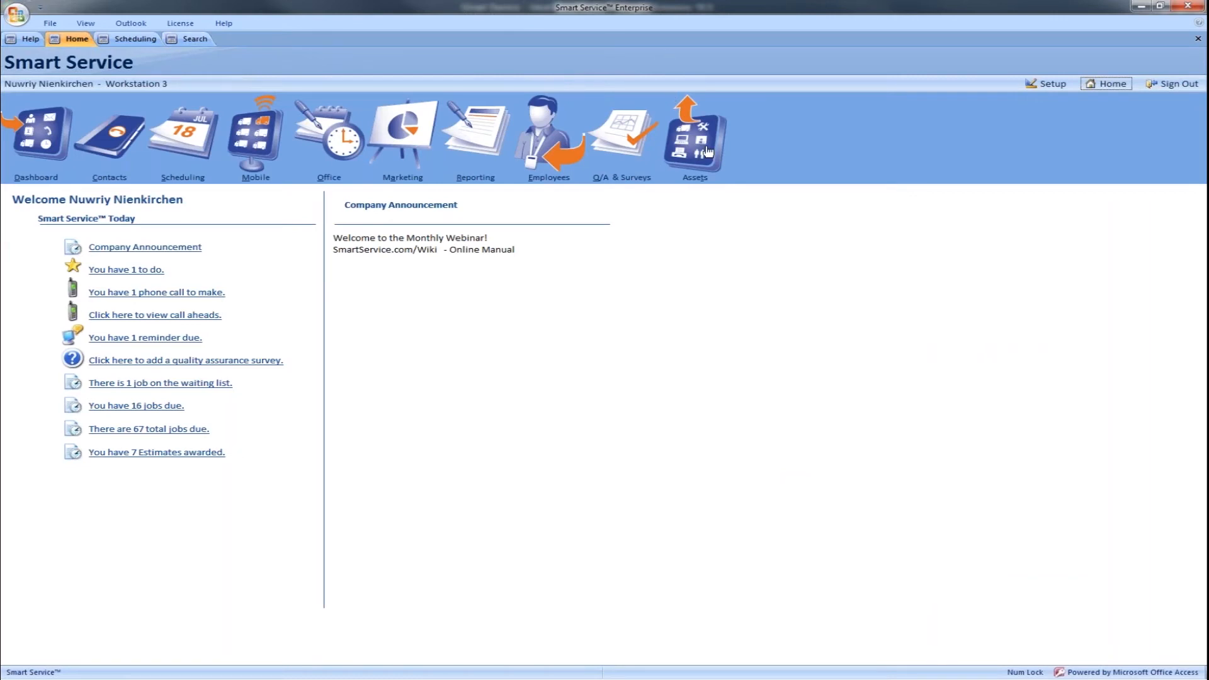
left_click(1052, 86)
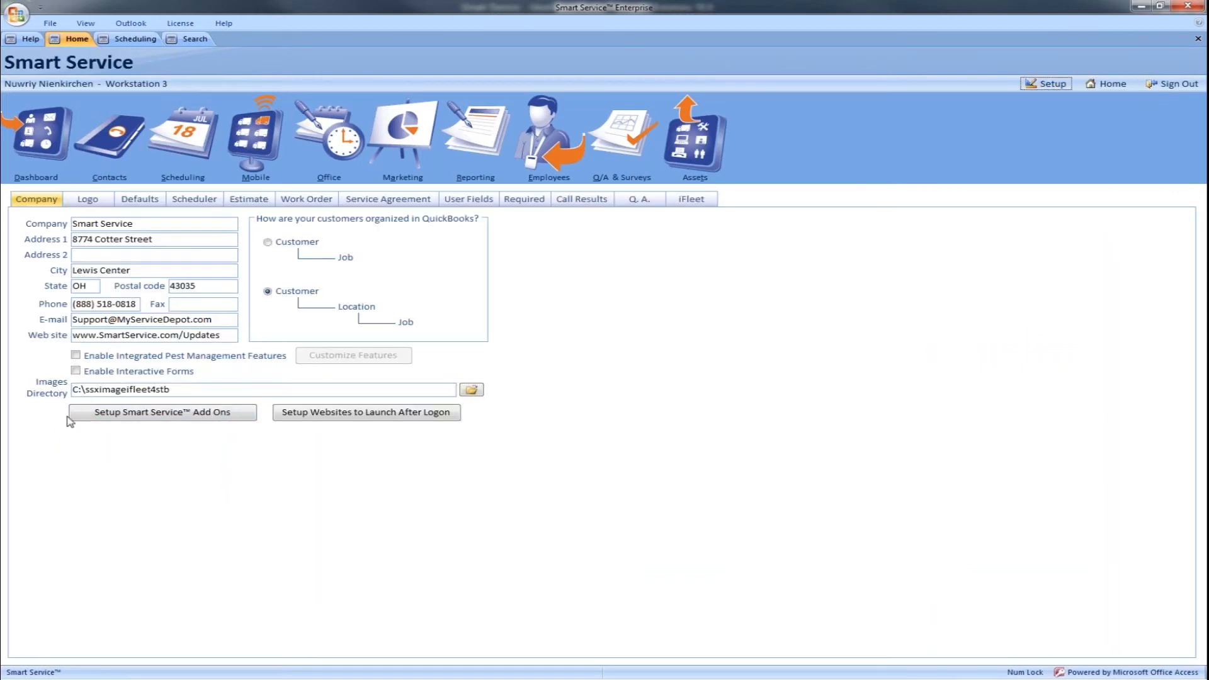
left_click(164, 416)
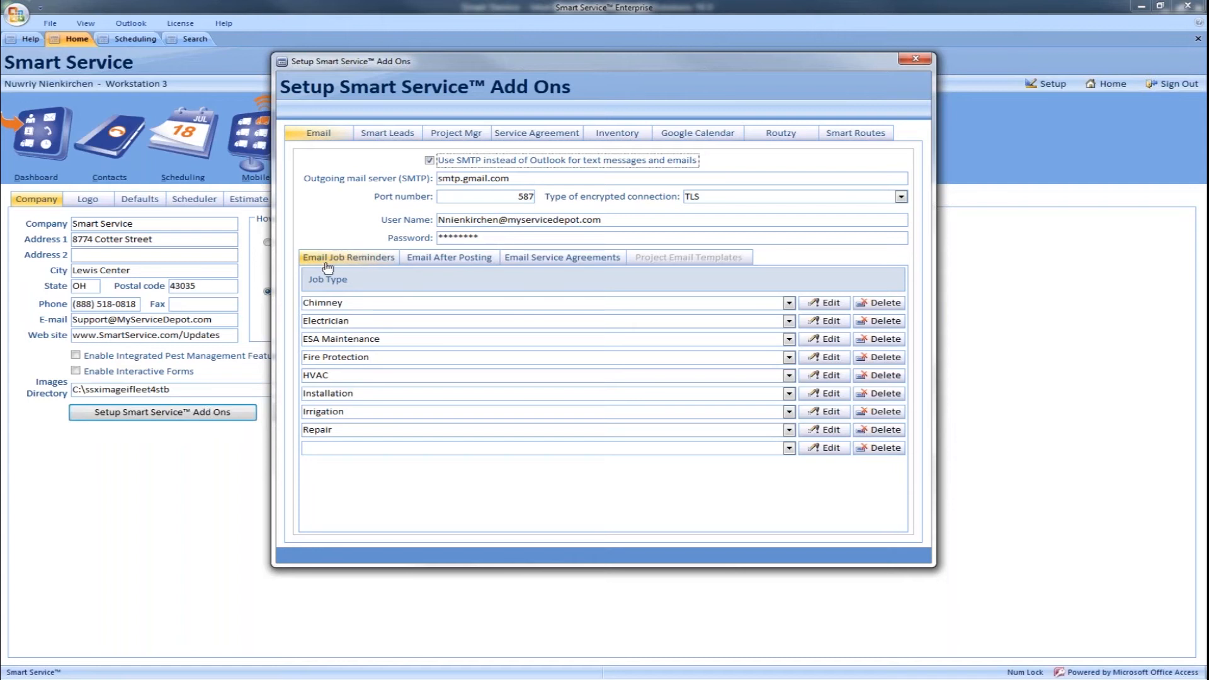
left_click(335, 302)
left_click(359, 321)
left_click(384, 339)
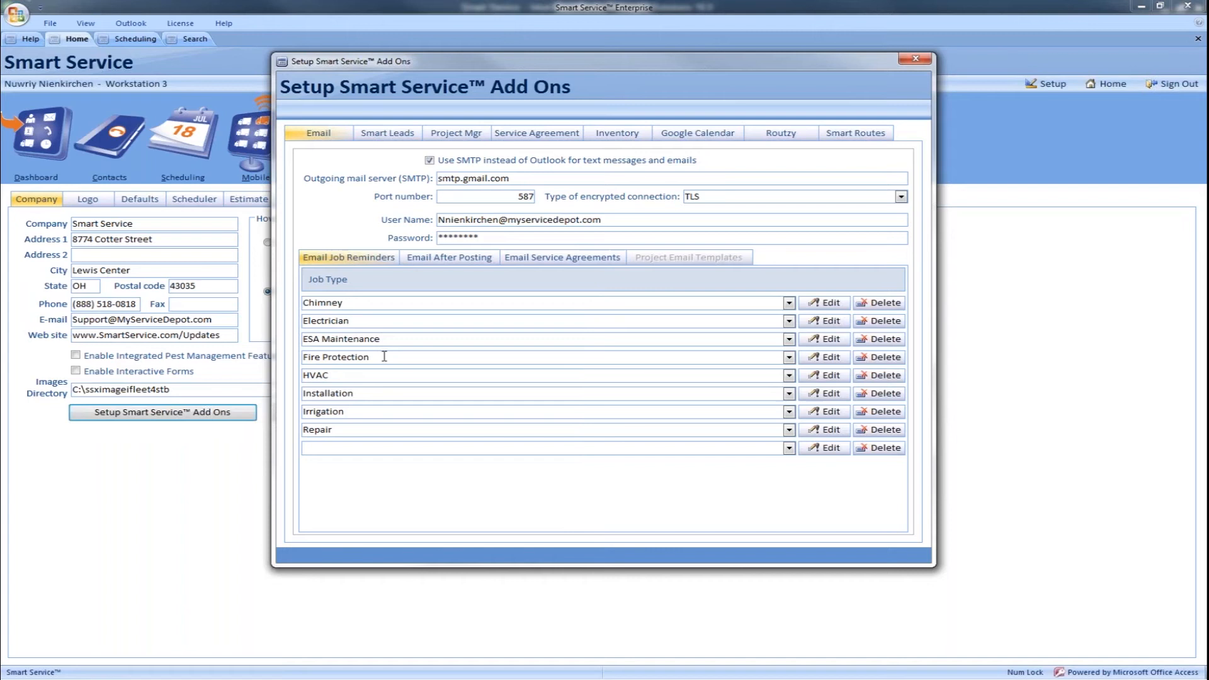
left_click(370, 376)
left_click(372, 394)
left_click_drag(381, 339, 303, 337)
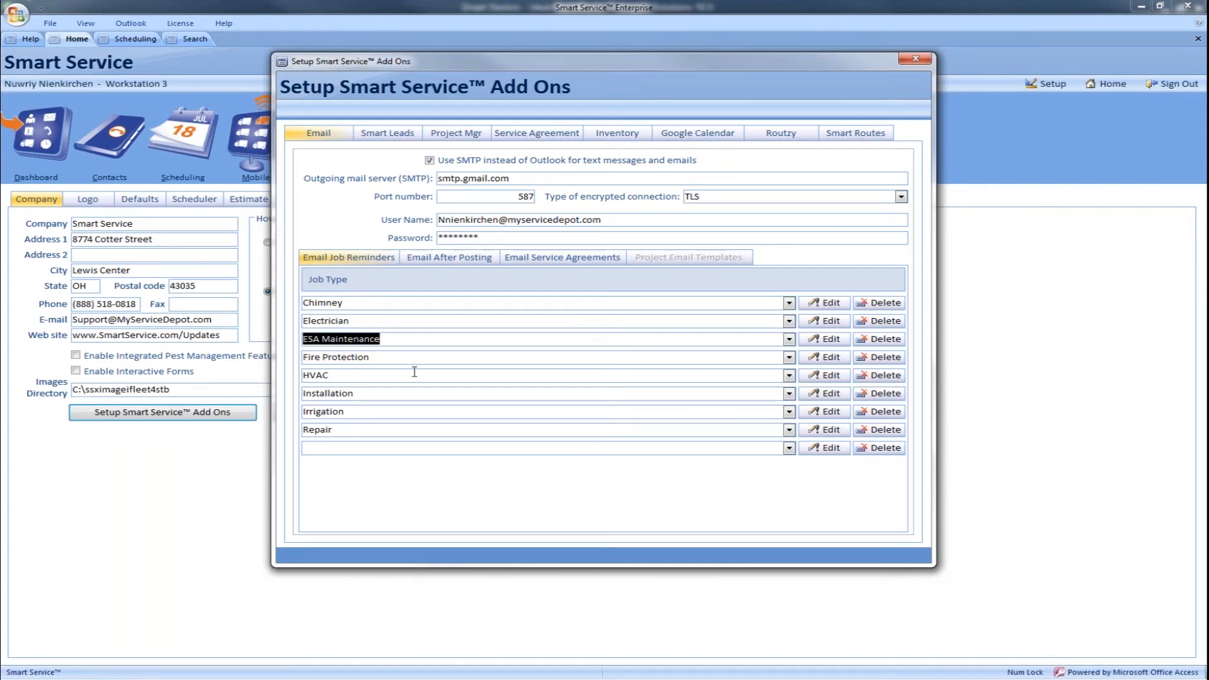
left_click(789, 449)
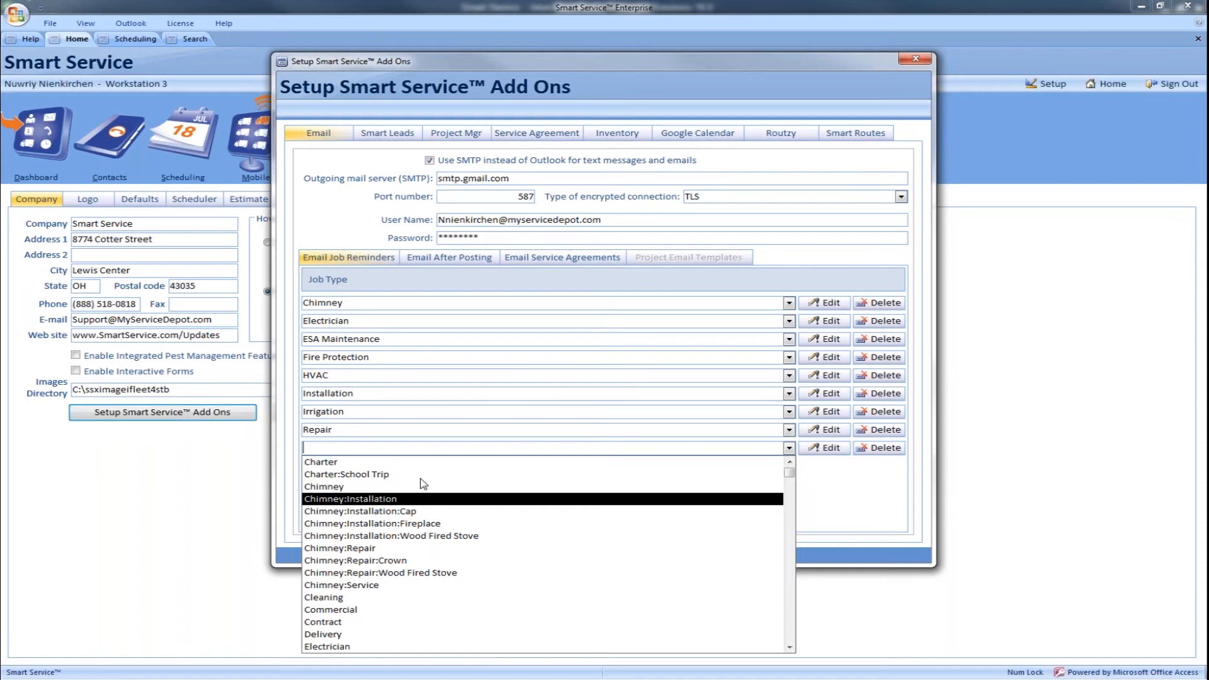
Review the ESA Maintenance reminder email template and its available field codes, save it, and close the add-ons setup.
left_click(391, 338)
left_click_drag(391, 339, 301, 339)
left_click(810, 340)
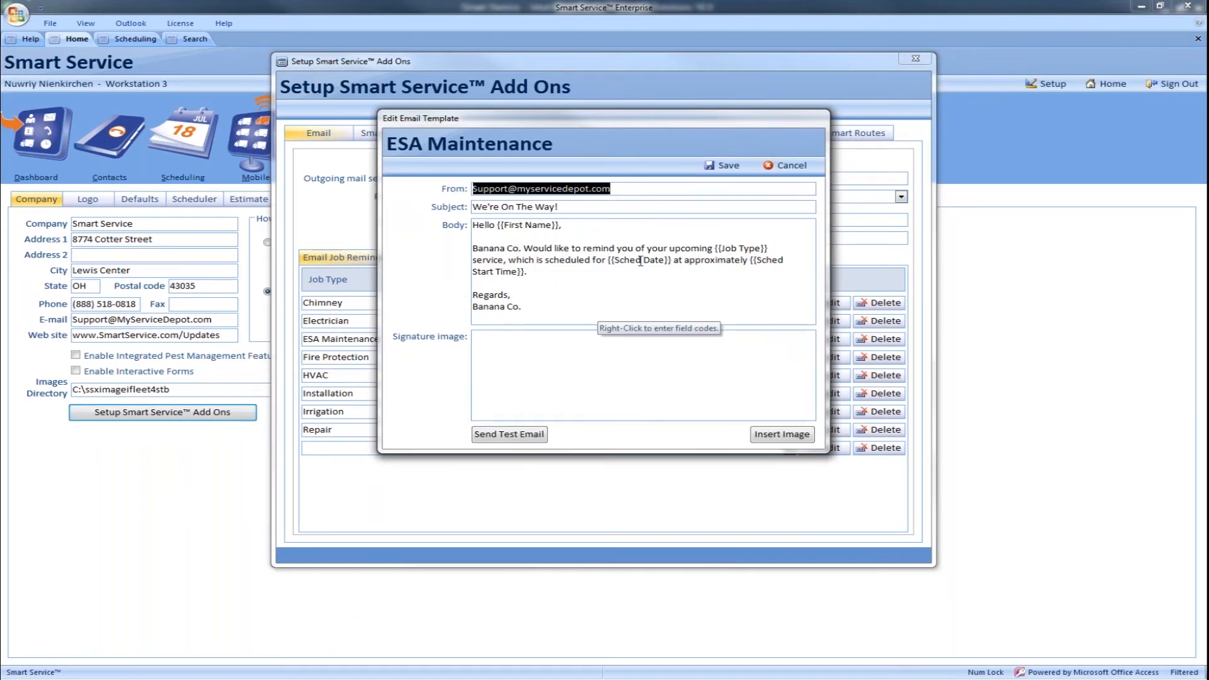
left_click(551, 283)
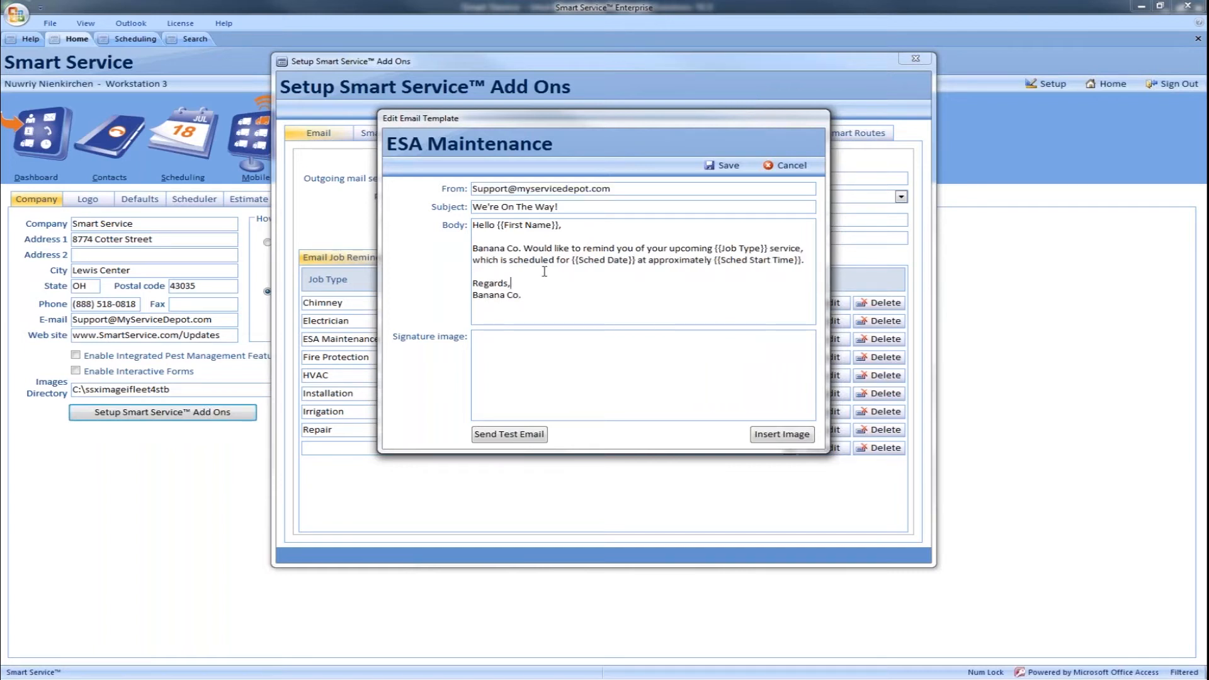
right_click(545, 272)
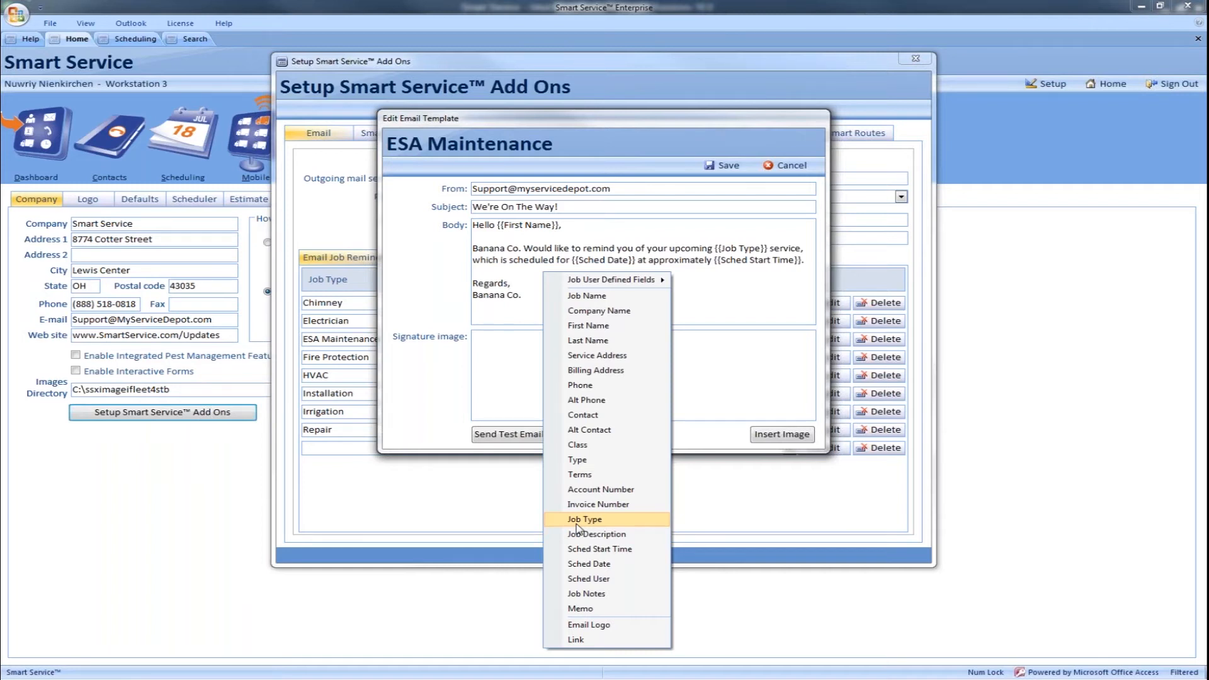
left_click(607, 250)
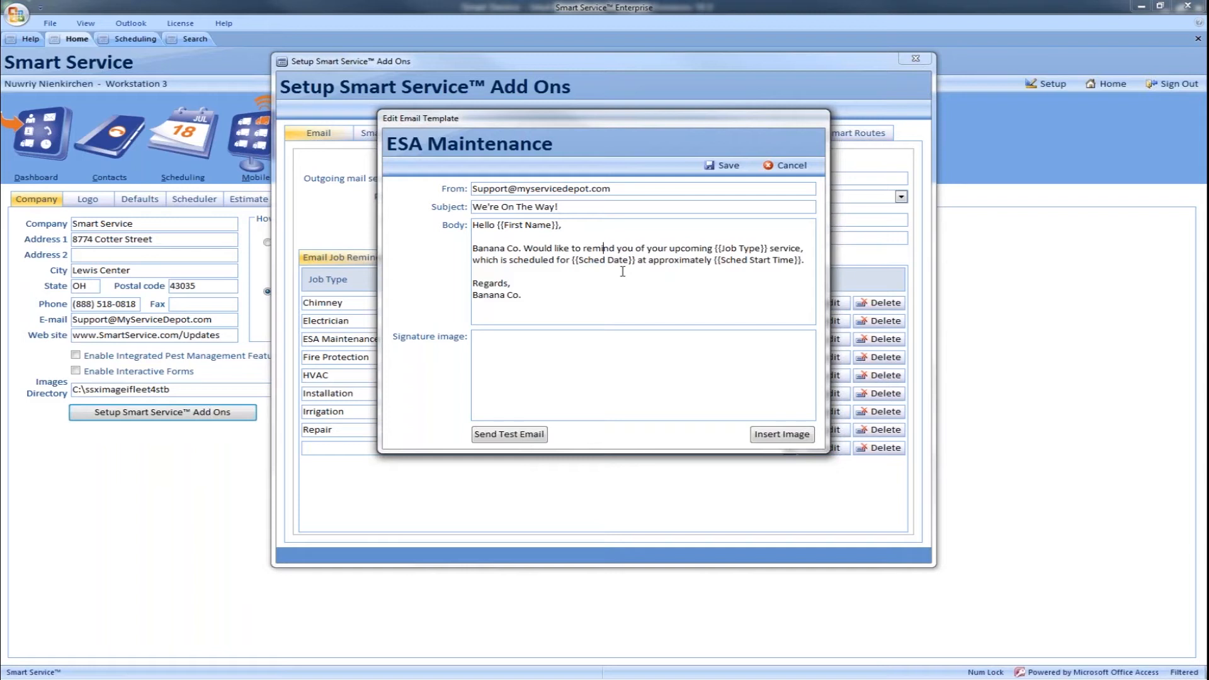
left_click(724, 165)
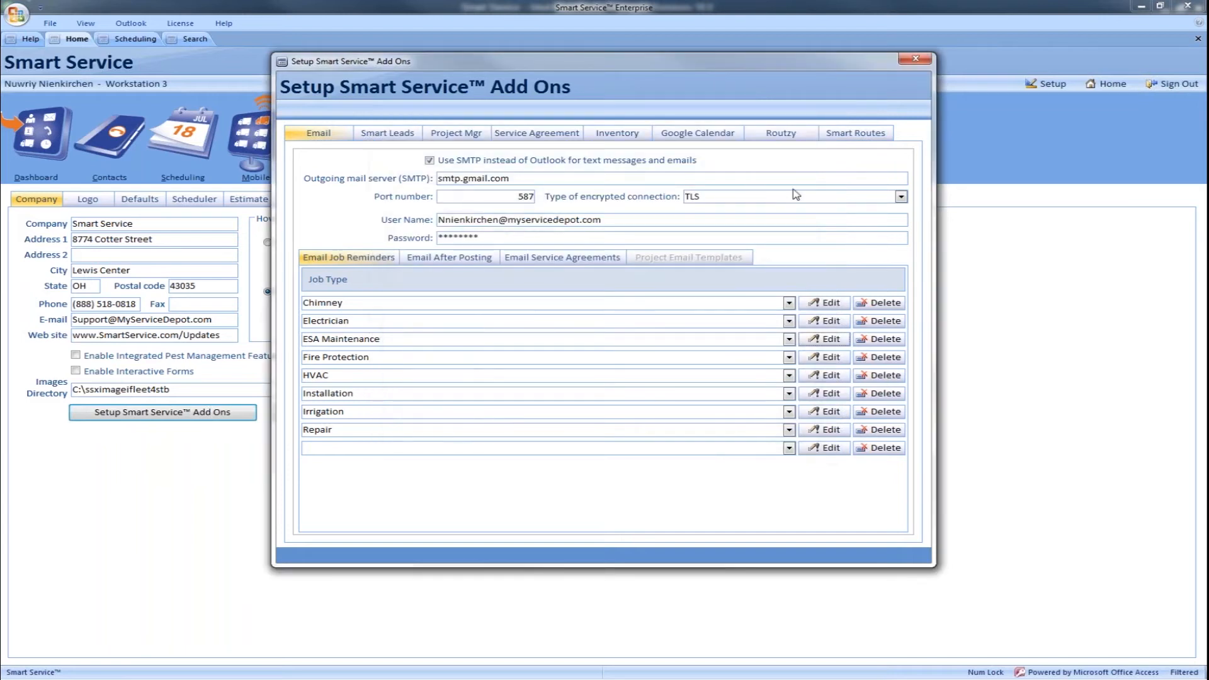
left_click(913, 60)
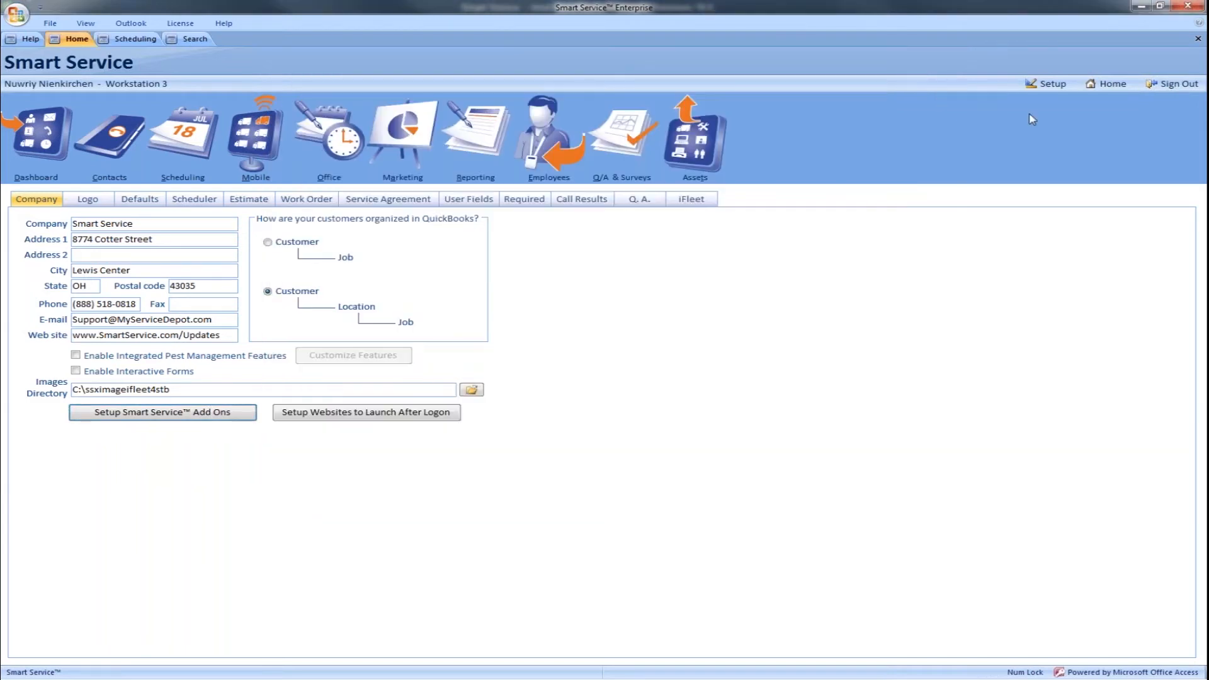
Open the office's email job reminders and keep the employee filter on All.
left_click(1109, 84)
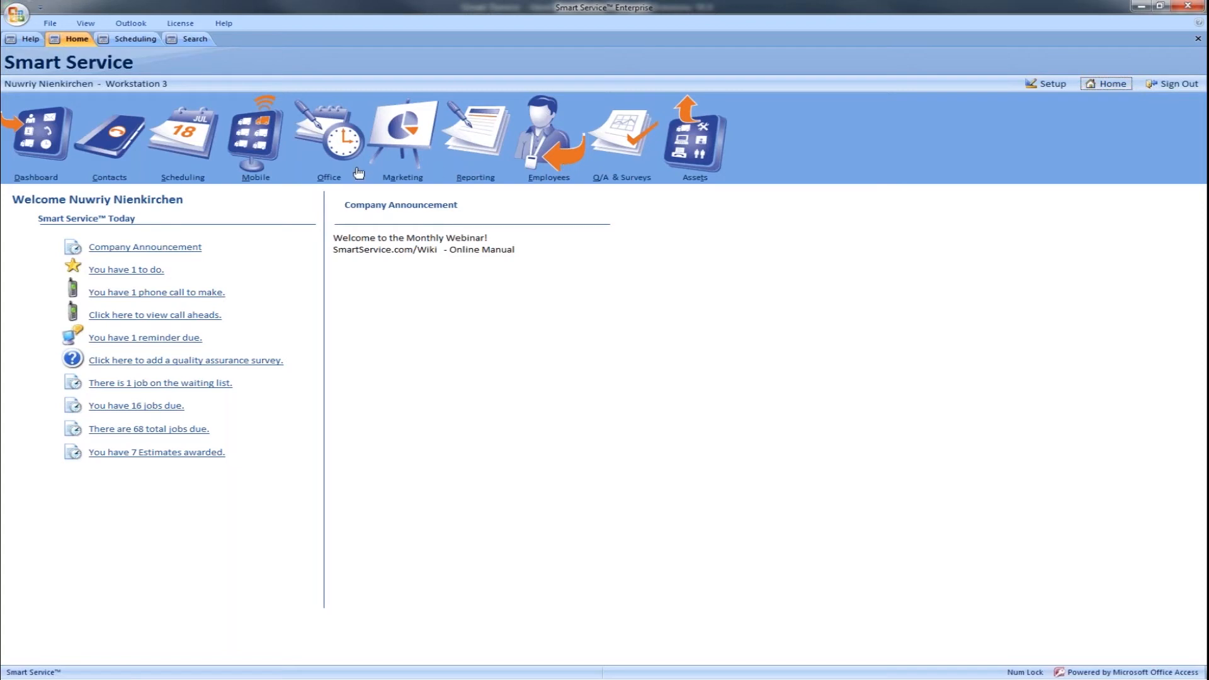
left_click(327, 140)
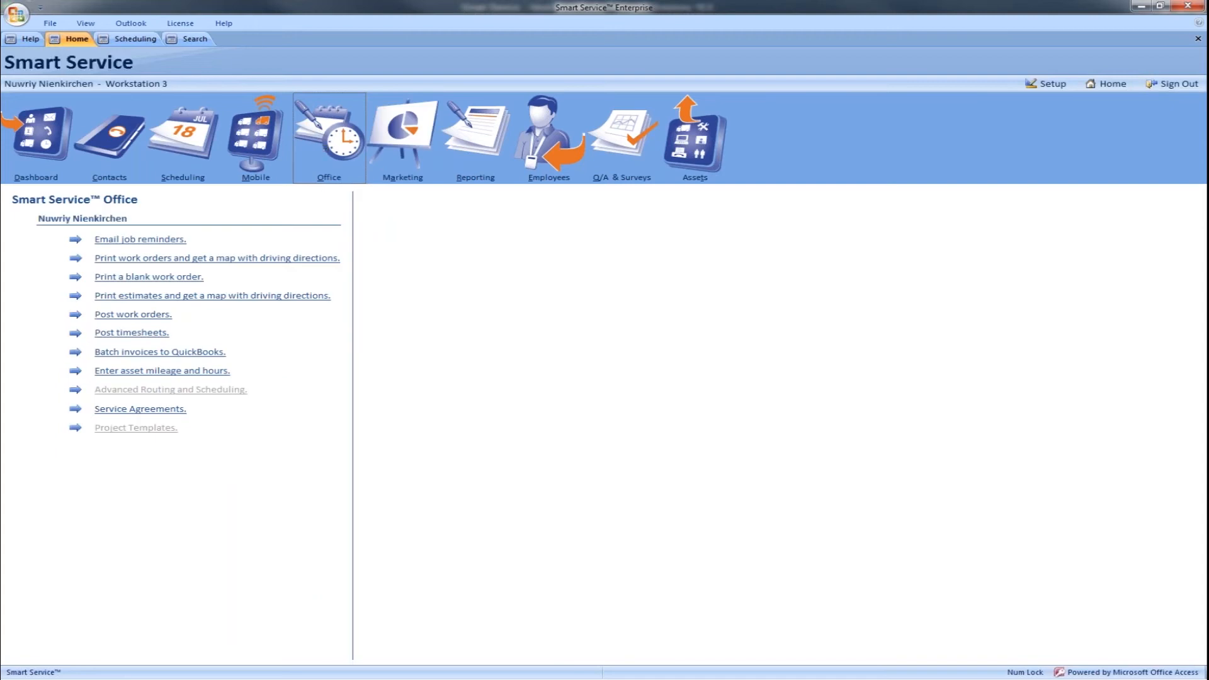
left_click(148, 243)
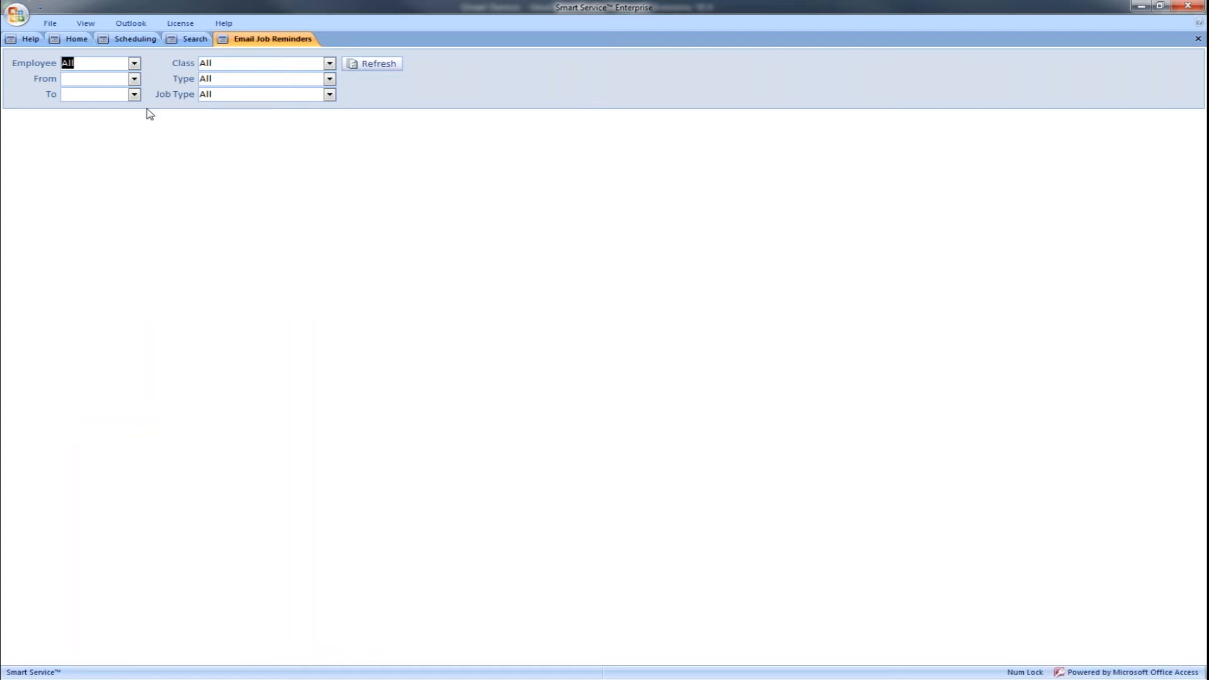
left_click(134, 64)
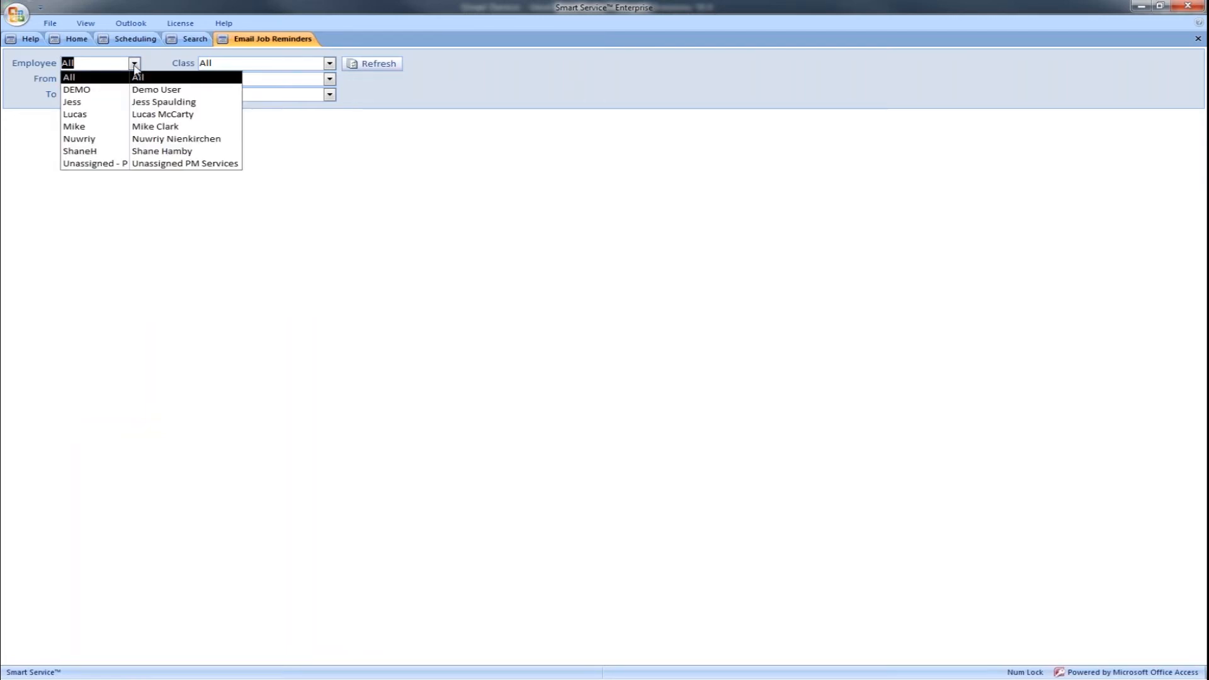
left_click(147, 68)
Set the job reminders' date range from 6/7/2018 to 6/29/2018.
left_click(134, 79)
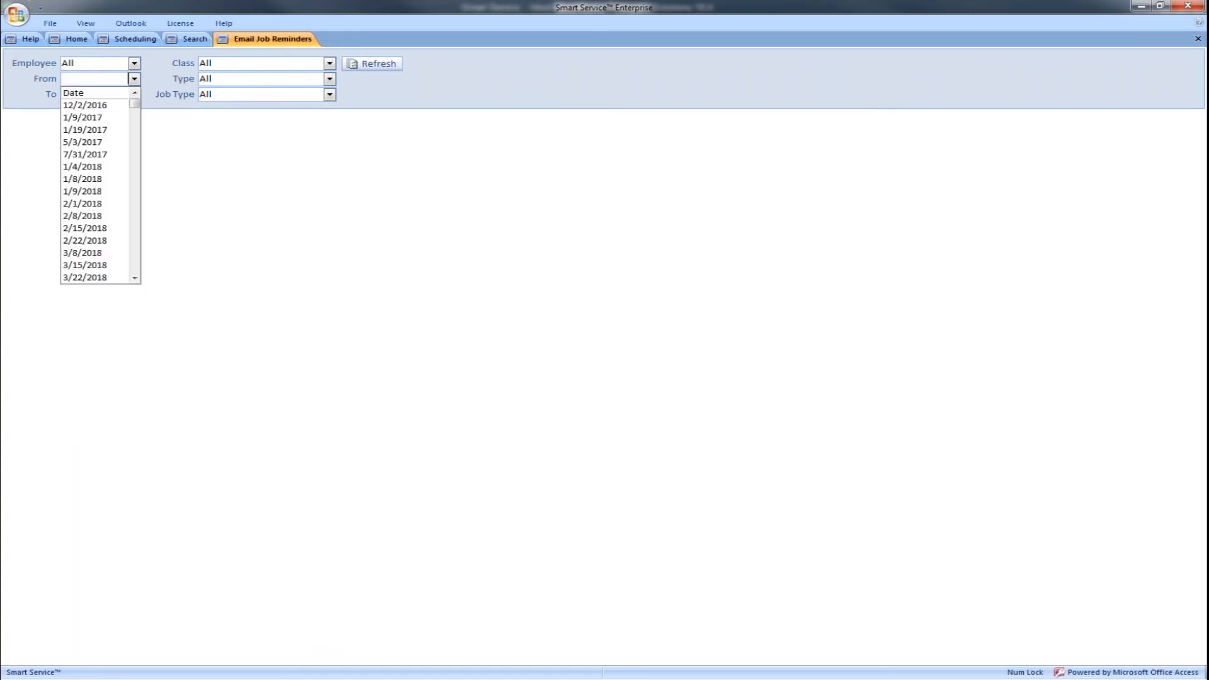
scroll(88, 252, "down", 5)
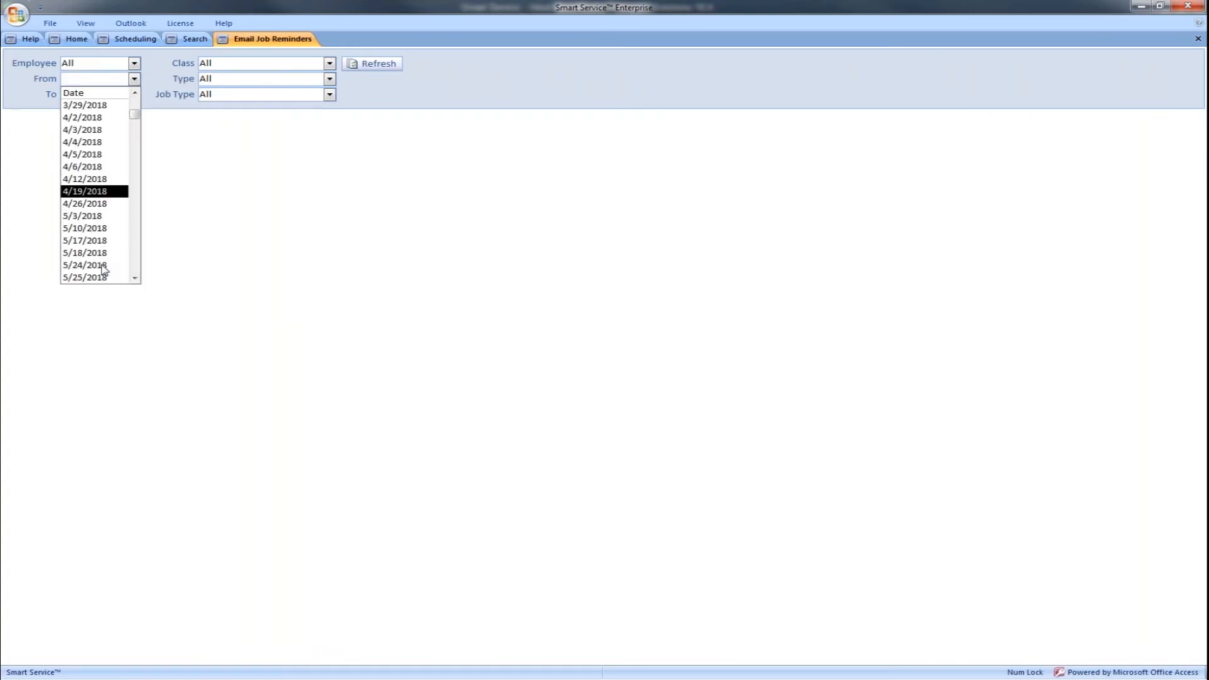
scroll(102, 264, "down", 2)
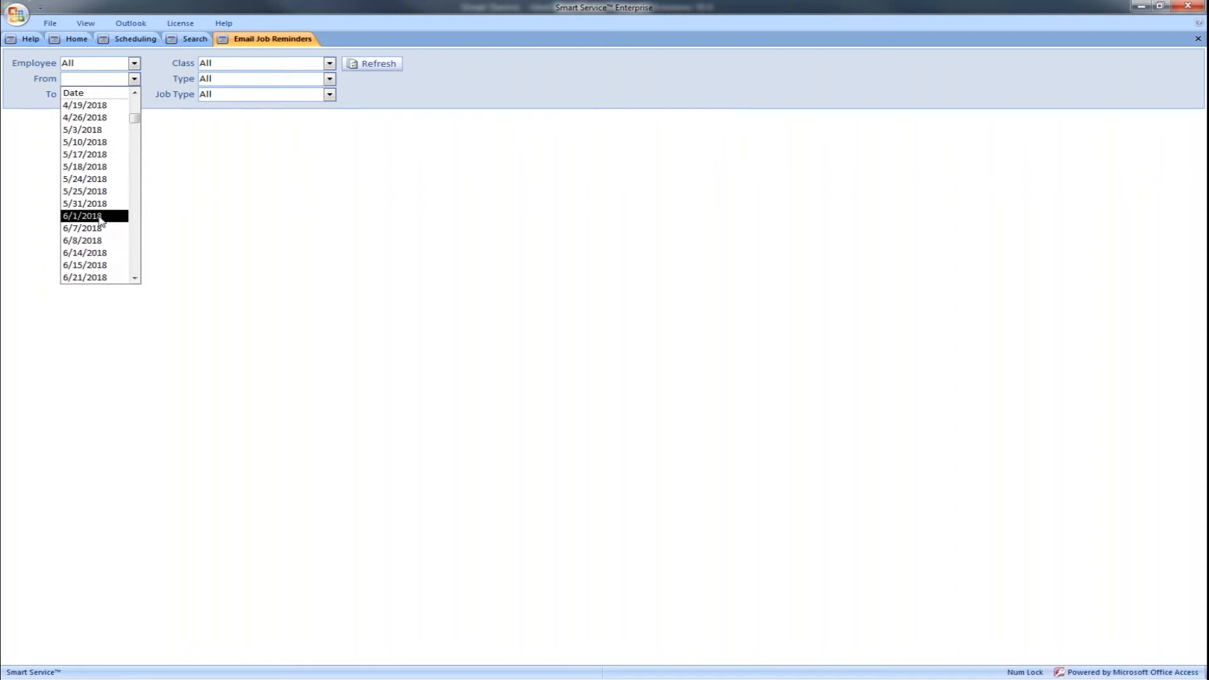
left_click(96, 229)
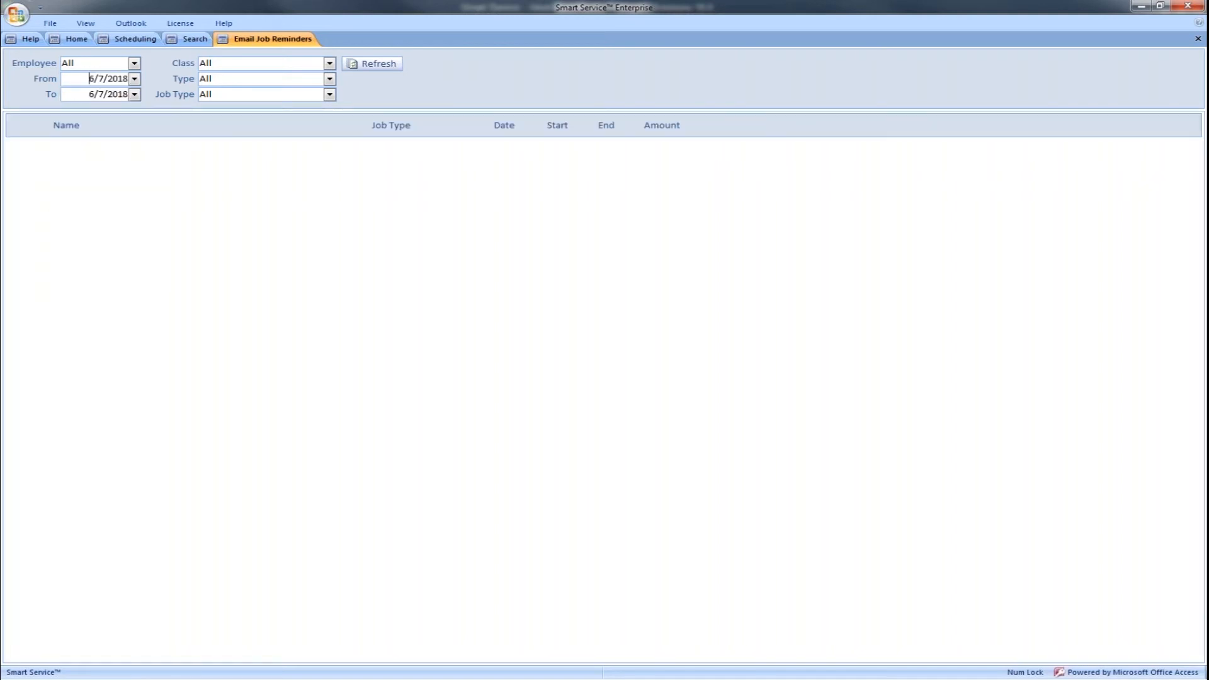
left_click(134, 94)
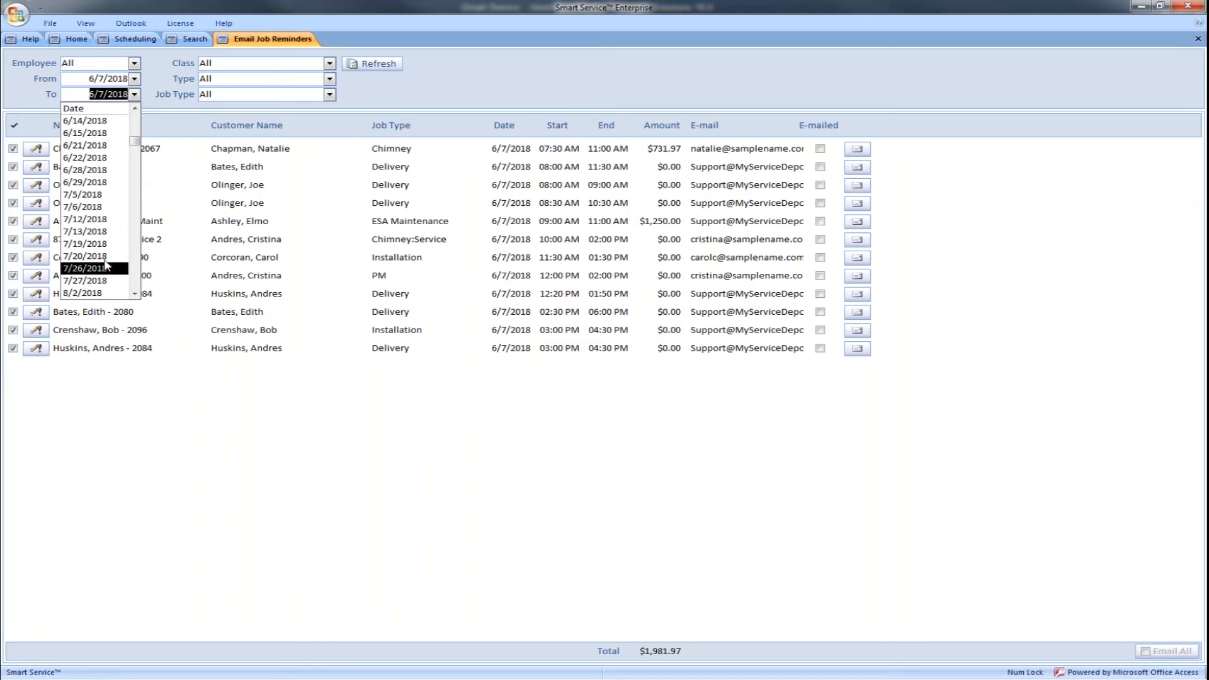
scroll(105, 265, "up", 1)
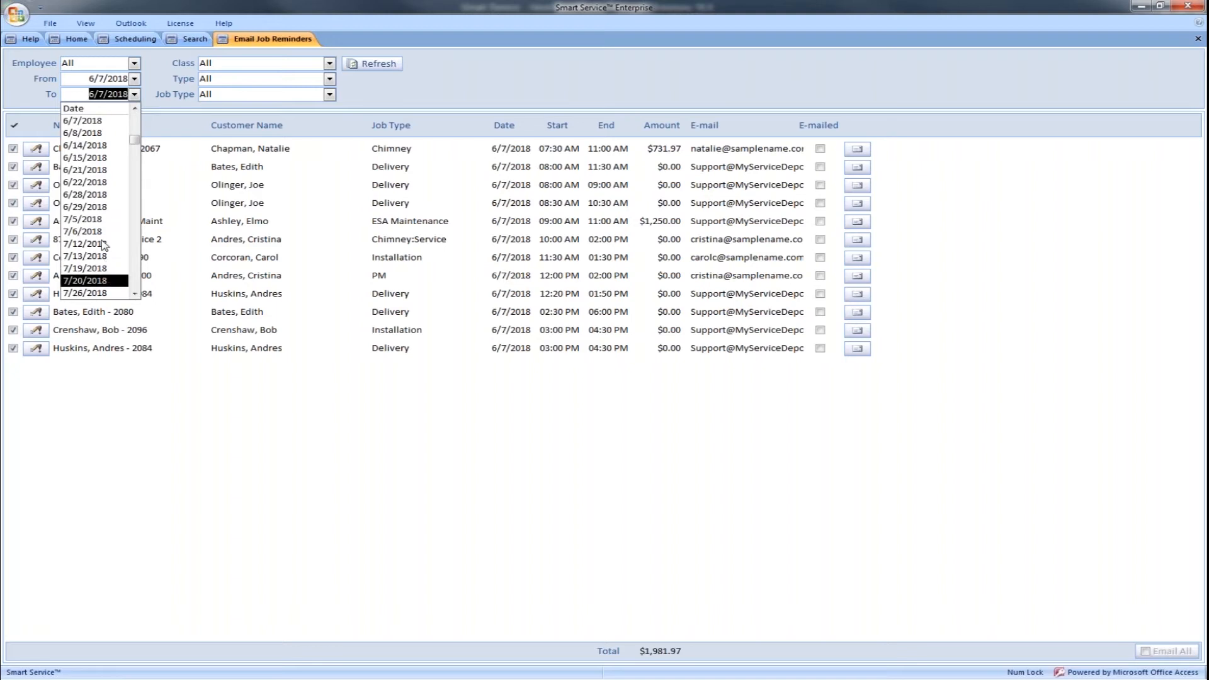
left_click(89, 207)
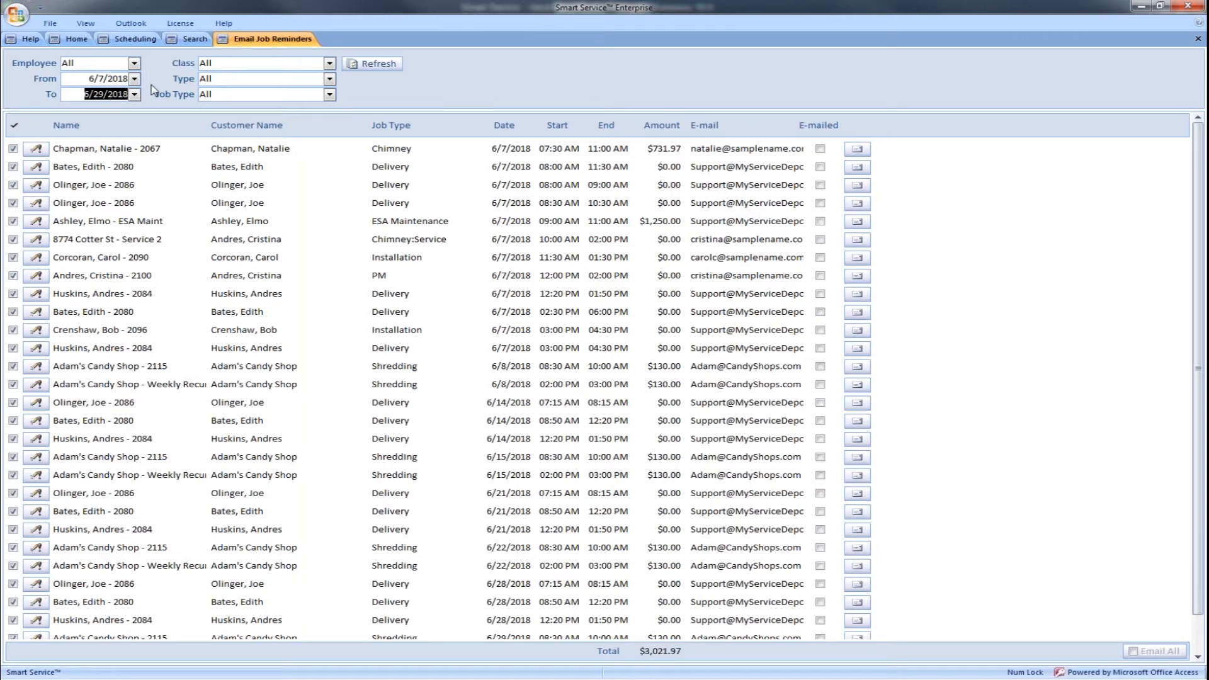
left_click(226, 222)
Filter the job reminders by the ESA Maintenance job type and refresh the list.
left_click(329, 95)
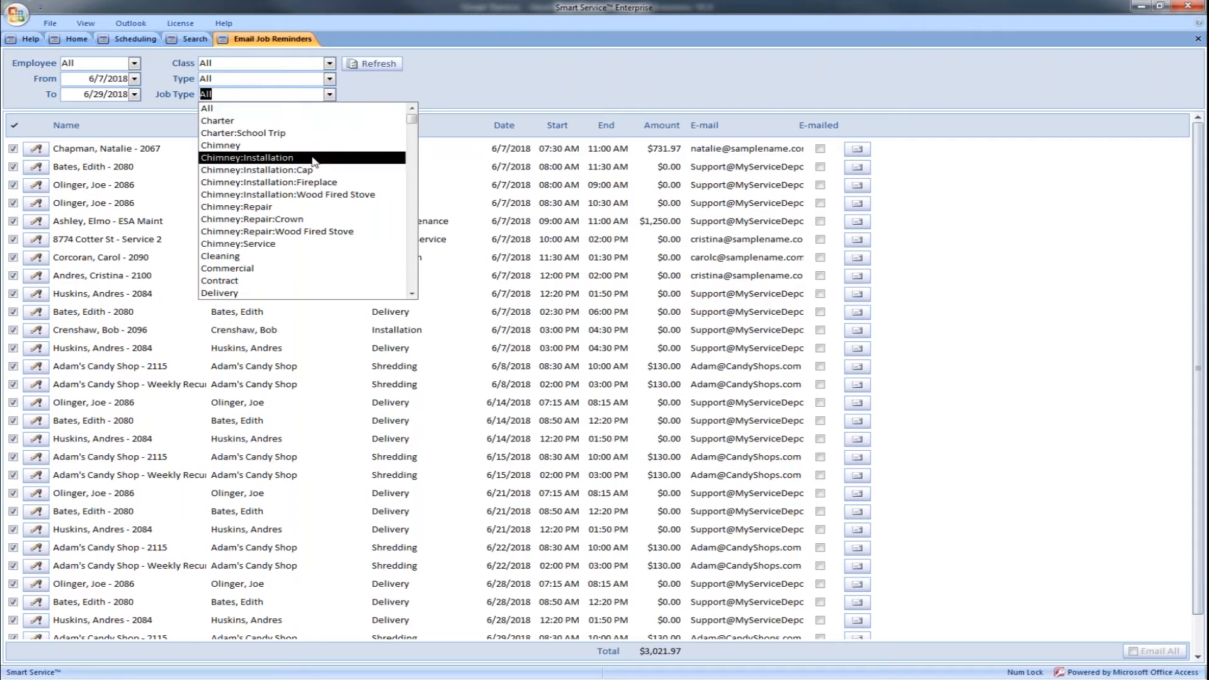
scroll(324, 181, "down", 1)
scroll(324, 181, "down", 4)
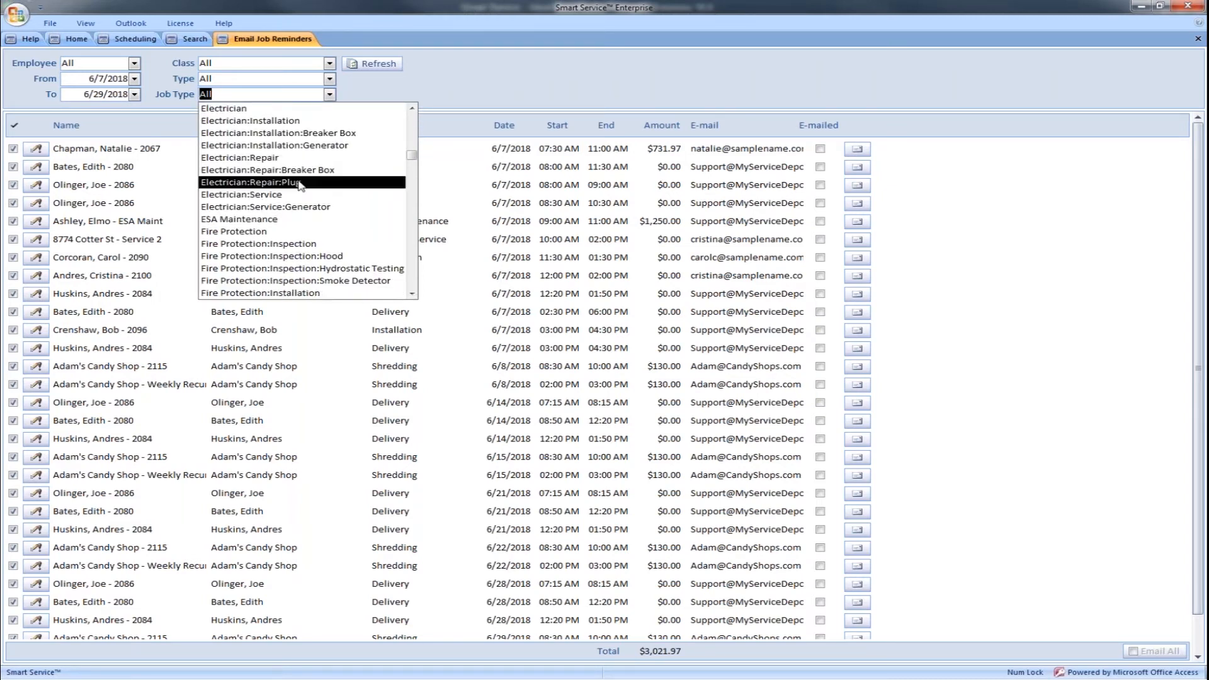
left_click(318, 220)
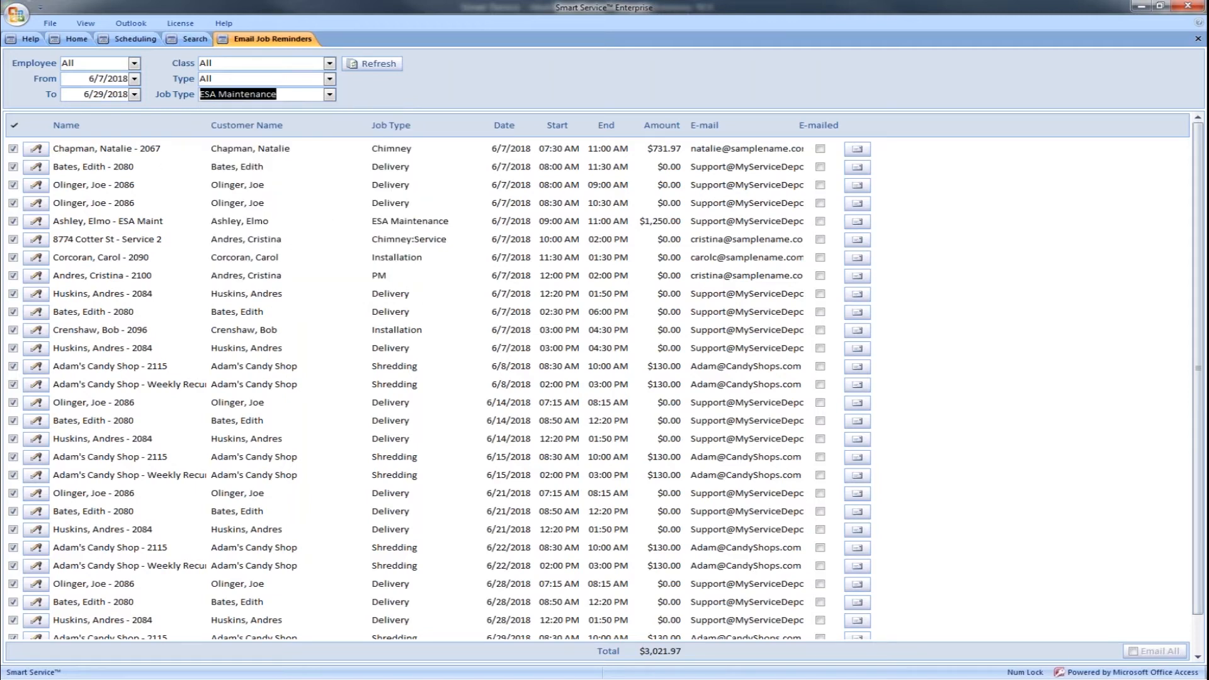
left_click(371, 65)
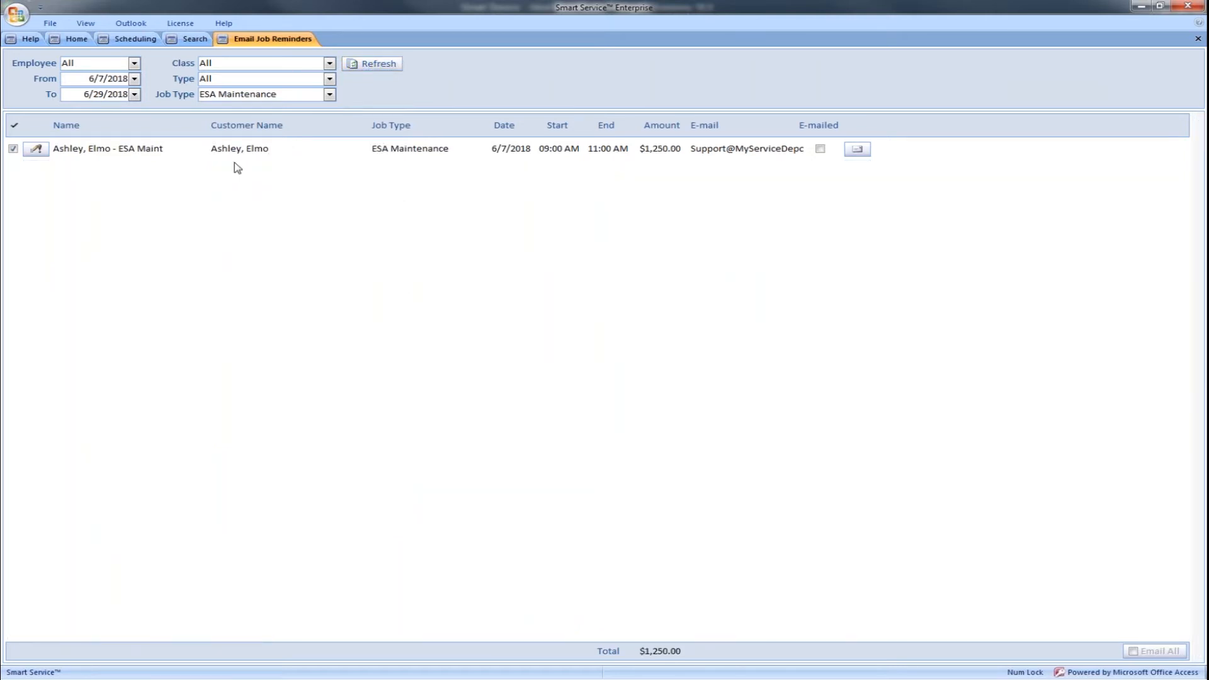
Enable emailing all listed ESA Maintenance job reminders at once and acknowledge the one-day-at-a-time refresh.
left_click_drag(54, 149, 166, 149)
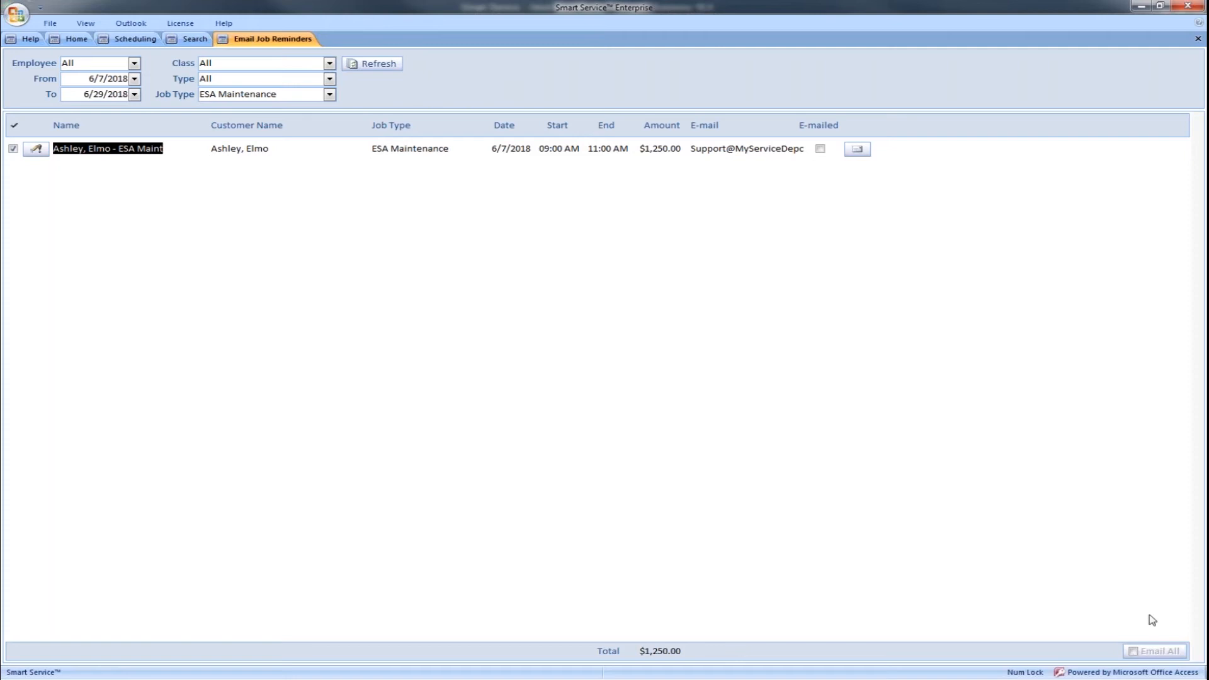
left_click(1136, 653)
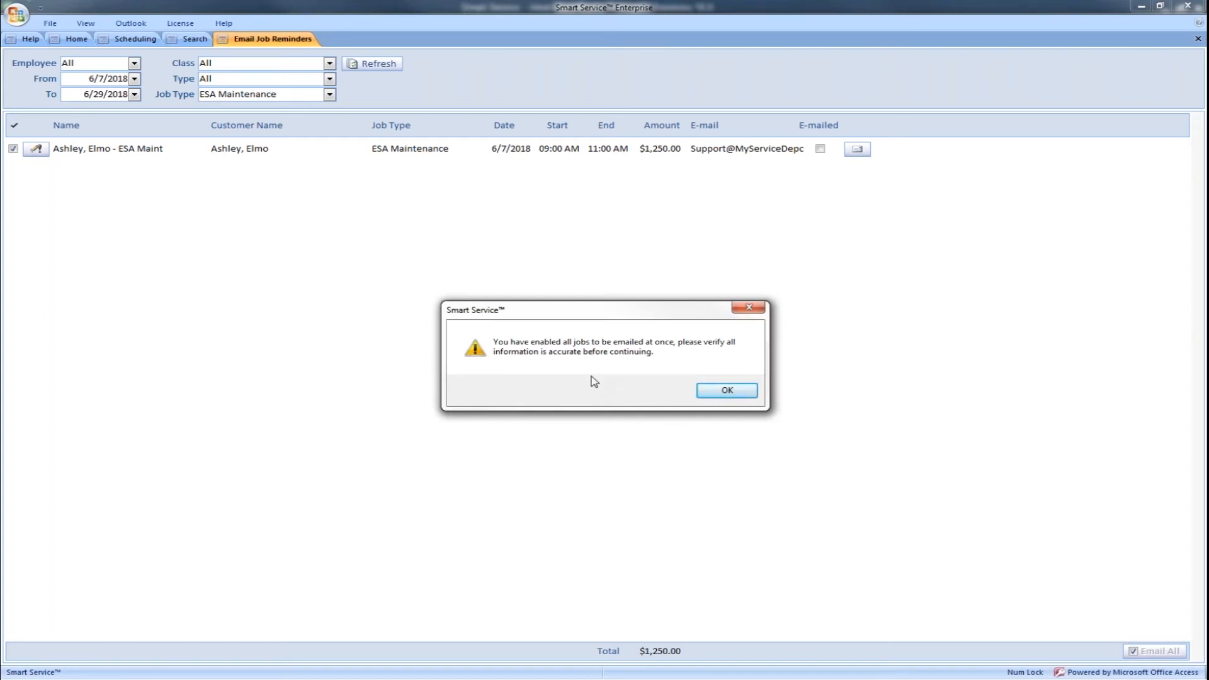
left_click(711, 391)
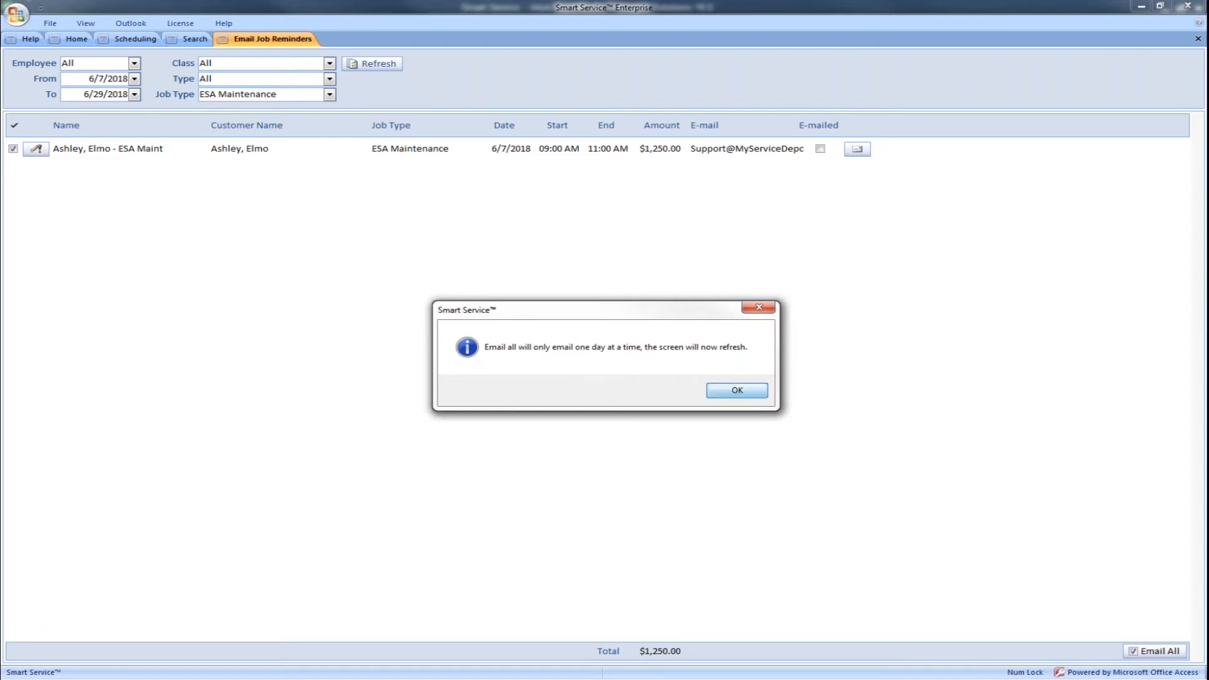
left_click(736, 391)
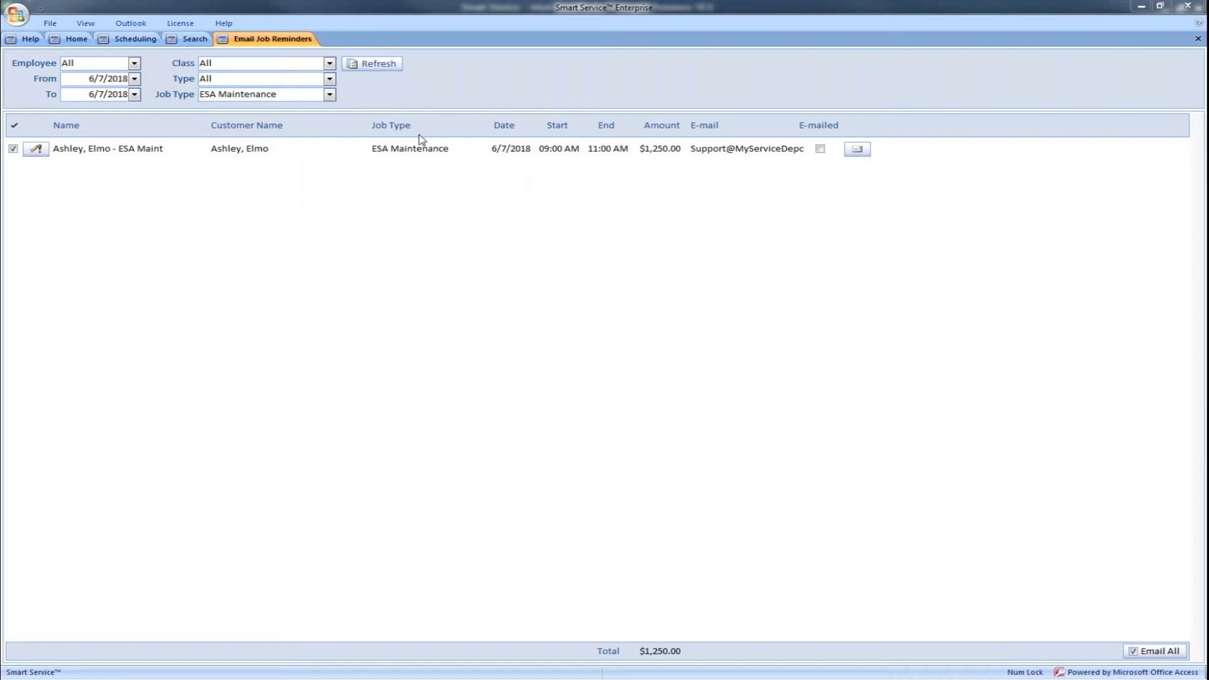
Create a new custom report named "Upcoming ESA Report" with the report type Job.
left_click(77, 39)
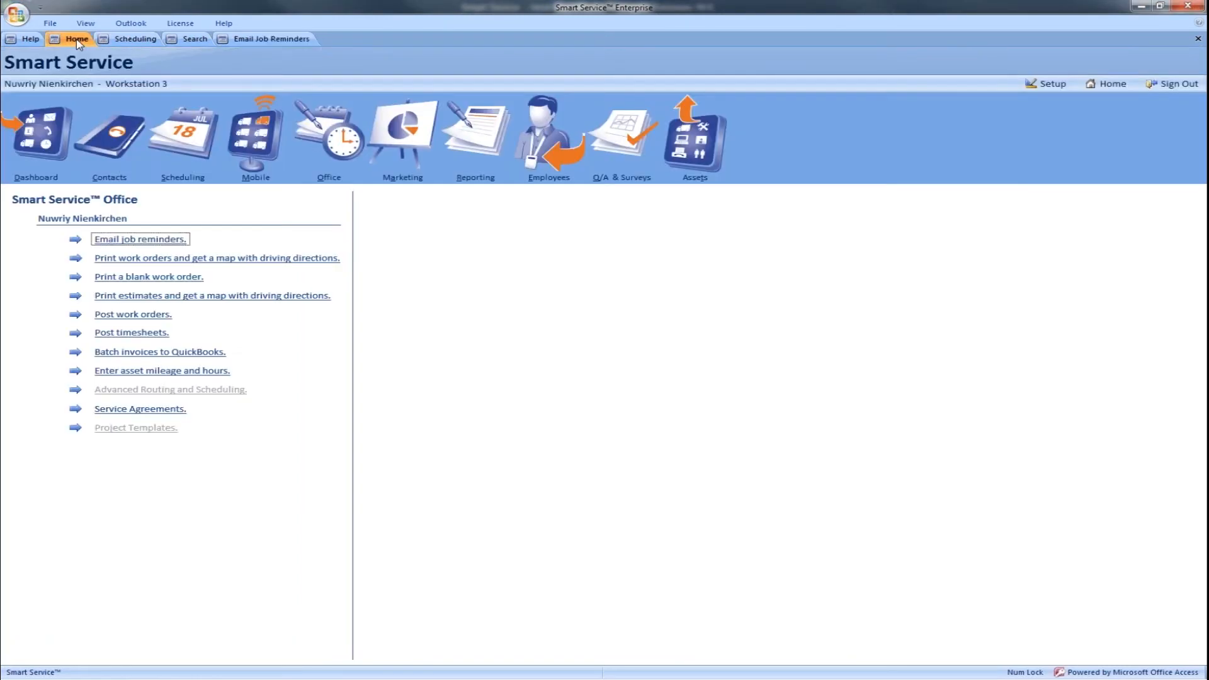
left_click(479, 129)
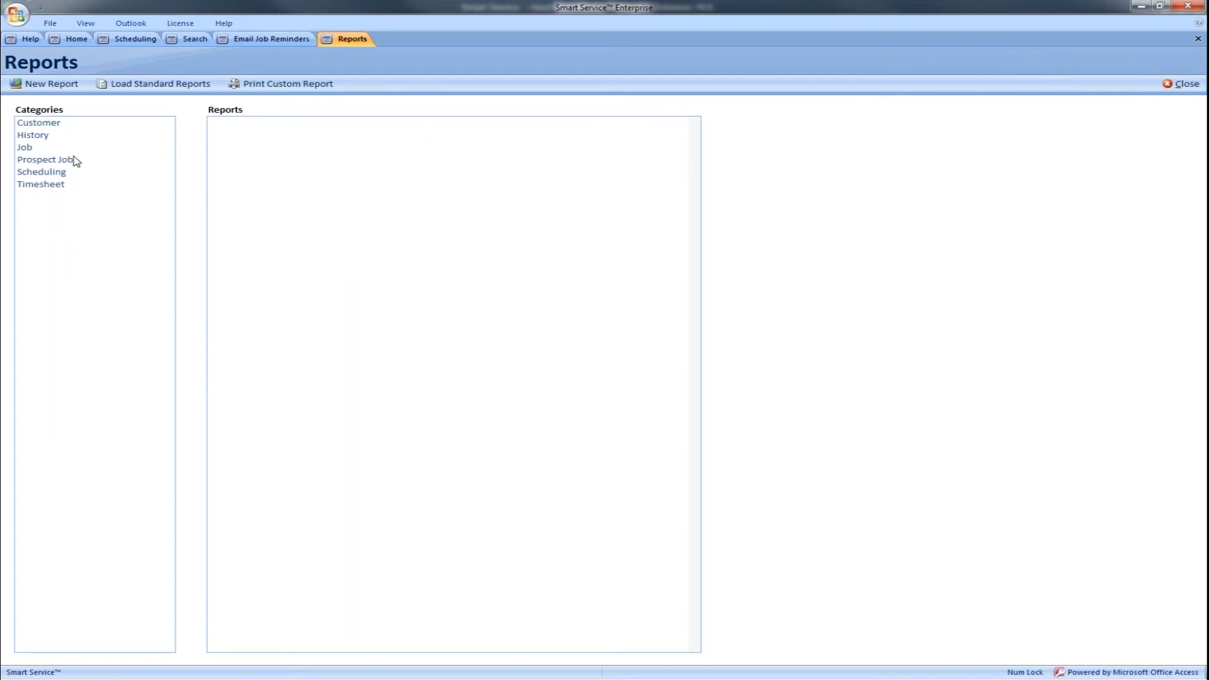
left_click(47, 87)
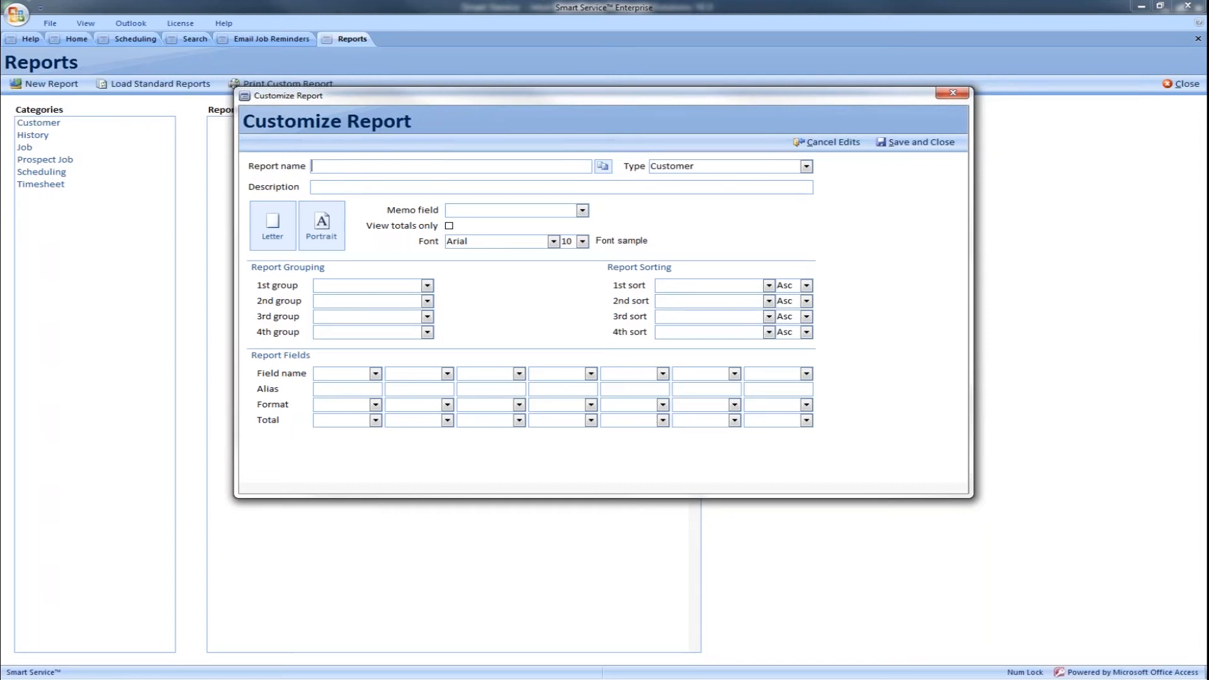
type("Upcom")
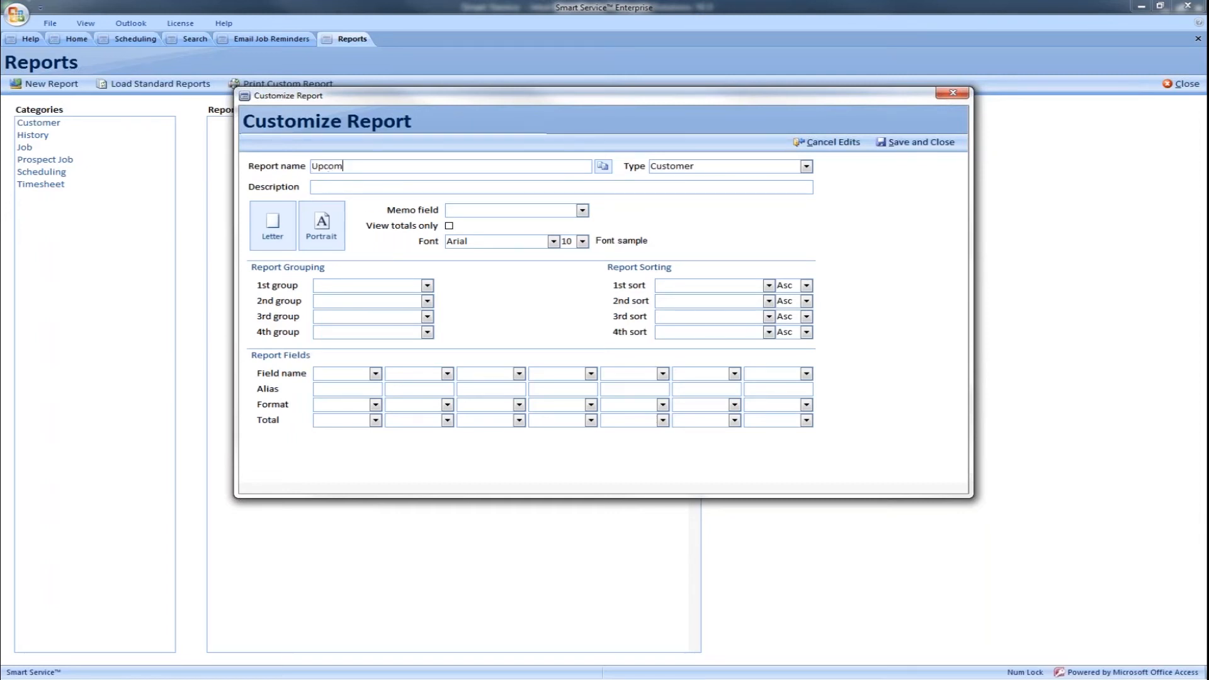
type("ing ESA Report")
left_click(719, 165)
key("shift+Home")
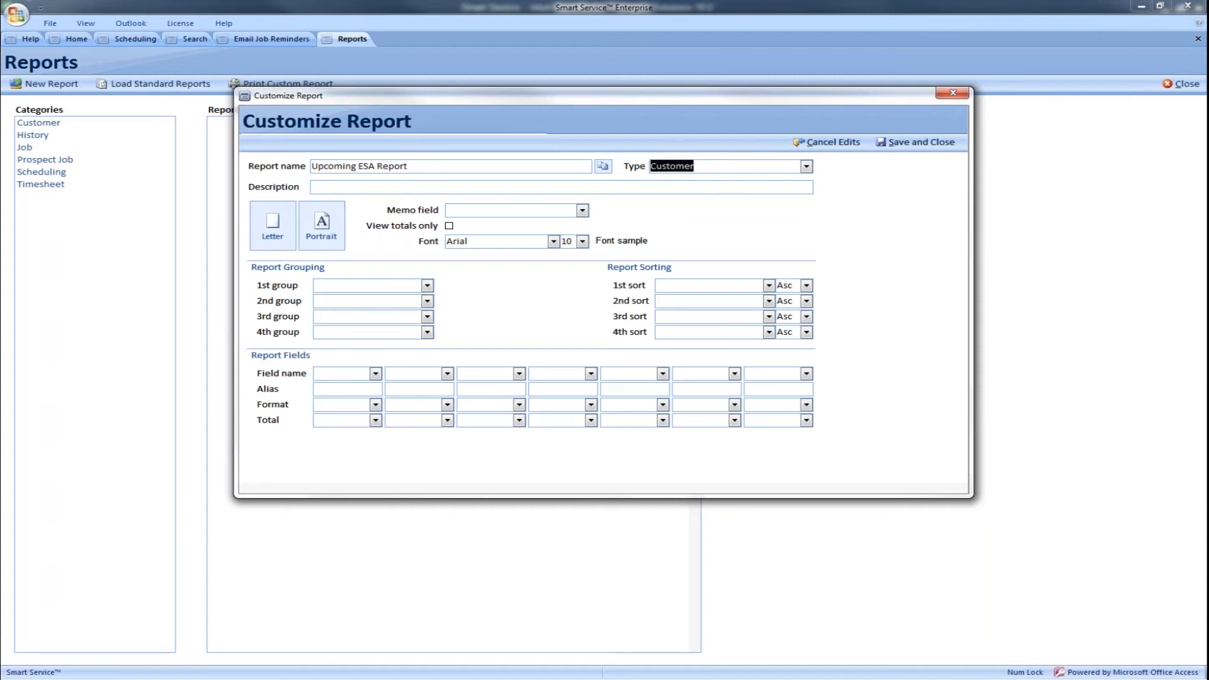
type("Job")
key("Tab")
key("Return")
Sort the report first by Scheduled Date.
left_click(657, 286)
type("Schedu")
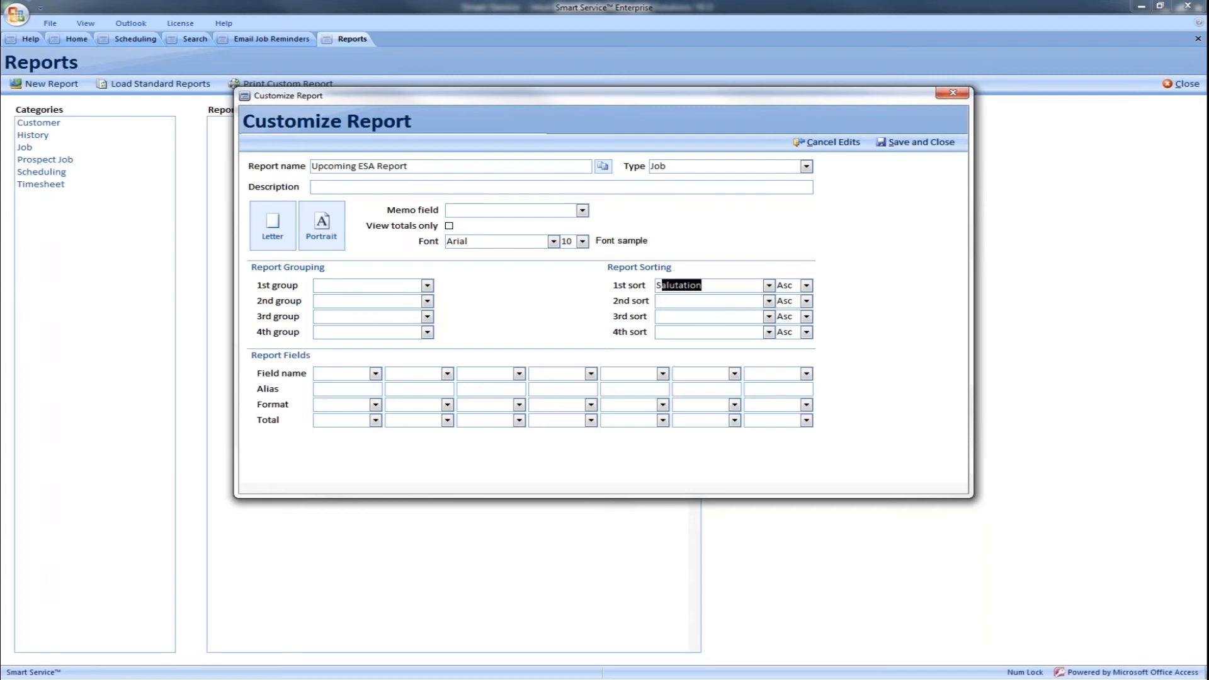
type("led Date")
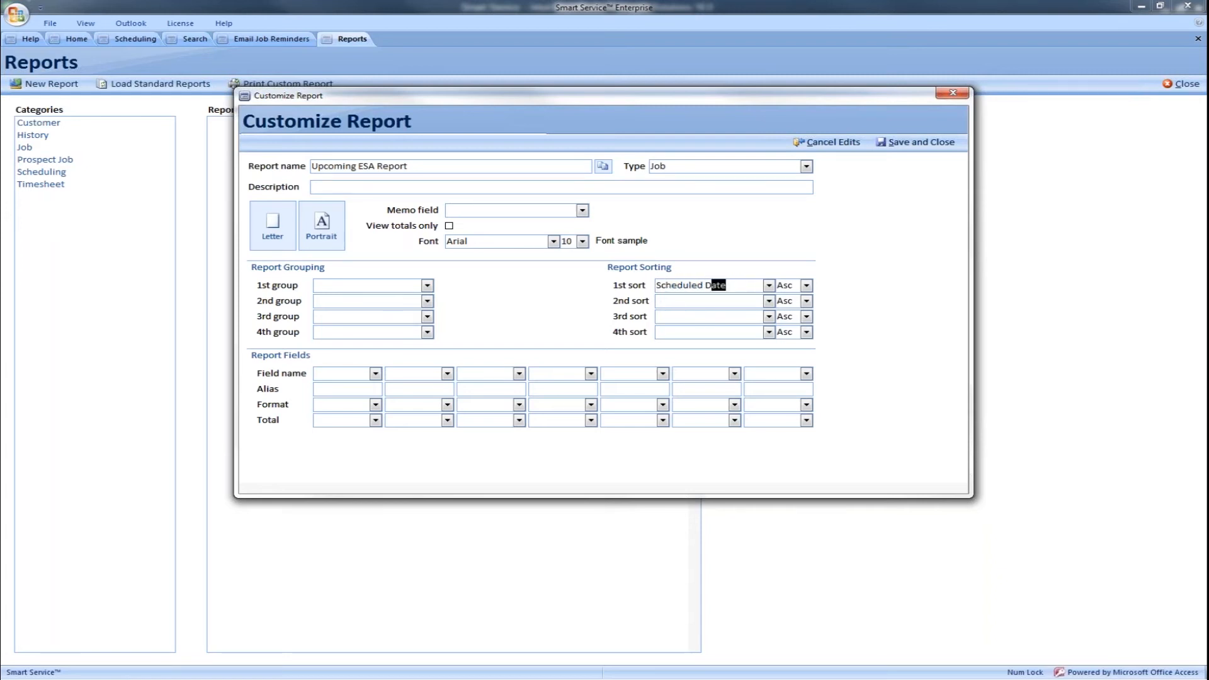
key("Tab")
Set the first four report fields to Customer Name, Job Name, Scheduled Date and Job Type.
left_click(365, 373)
type("Customer Na")
key("Tab")
type("Job")
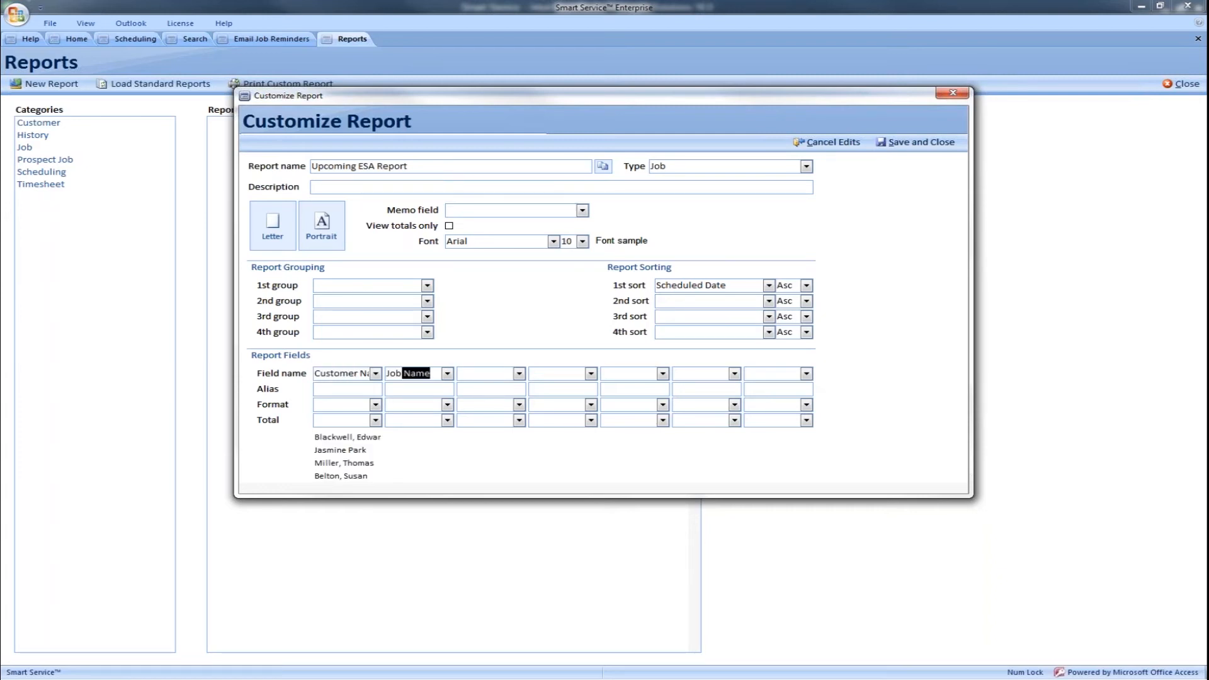
key("Tab")
type("Scheduled")
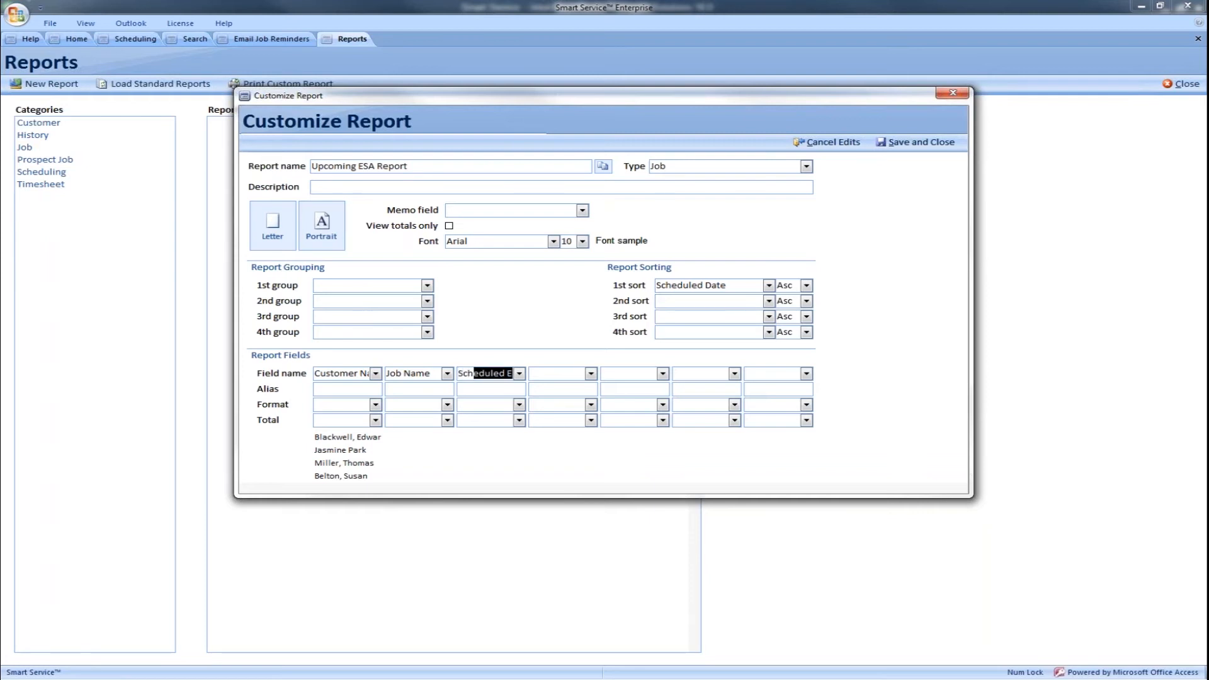
key("Tab")
type("Job")
key("Tab")
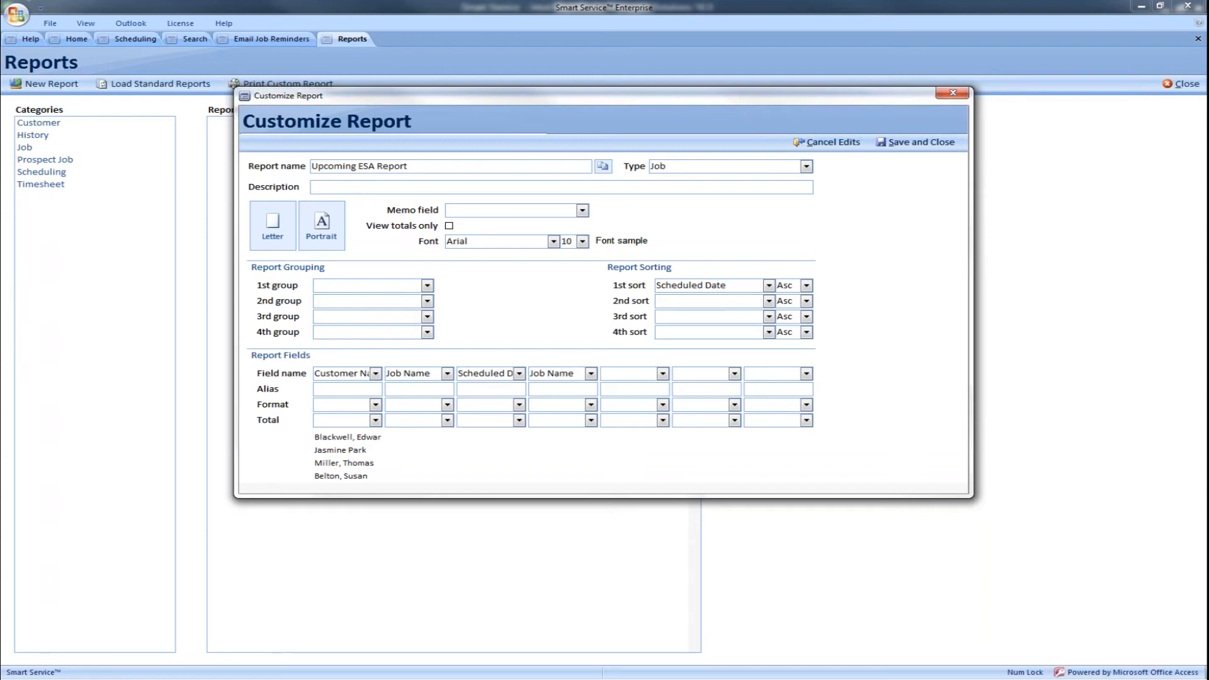
left_click_drag(547, 373, 593, 373)
type("Type")
Add Customer User Definable Field 5 as the fifth report field with the alias "ESA Expiration Date".
key("Tab")
type("Customer User")
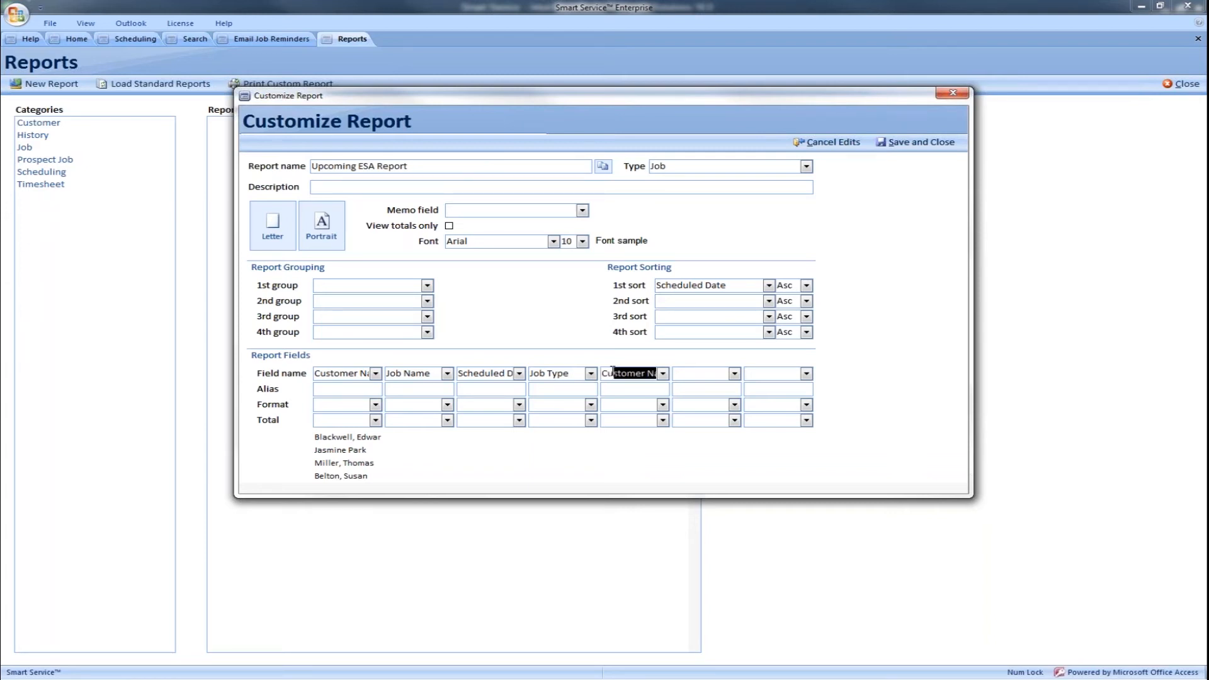
type(" Definable ")
type("Fiel")
key("Delete")
type("d")
key("Delete")
type("5")
left_click(634, 388)
type("Expiration Date")
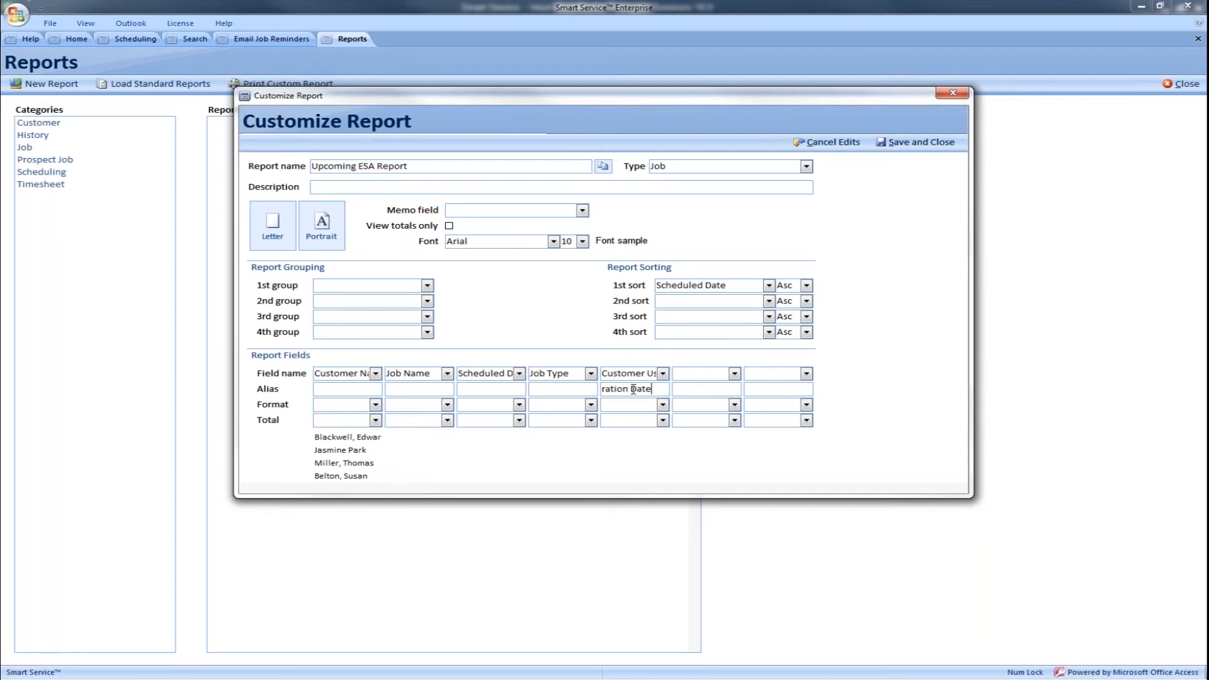
key("Home")
type("ESA")
Examine the customer and job user definable fields available for the ESA Expiration Date column.
left_click(709, 372)
left_click(663, 373)
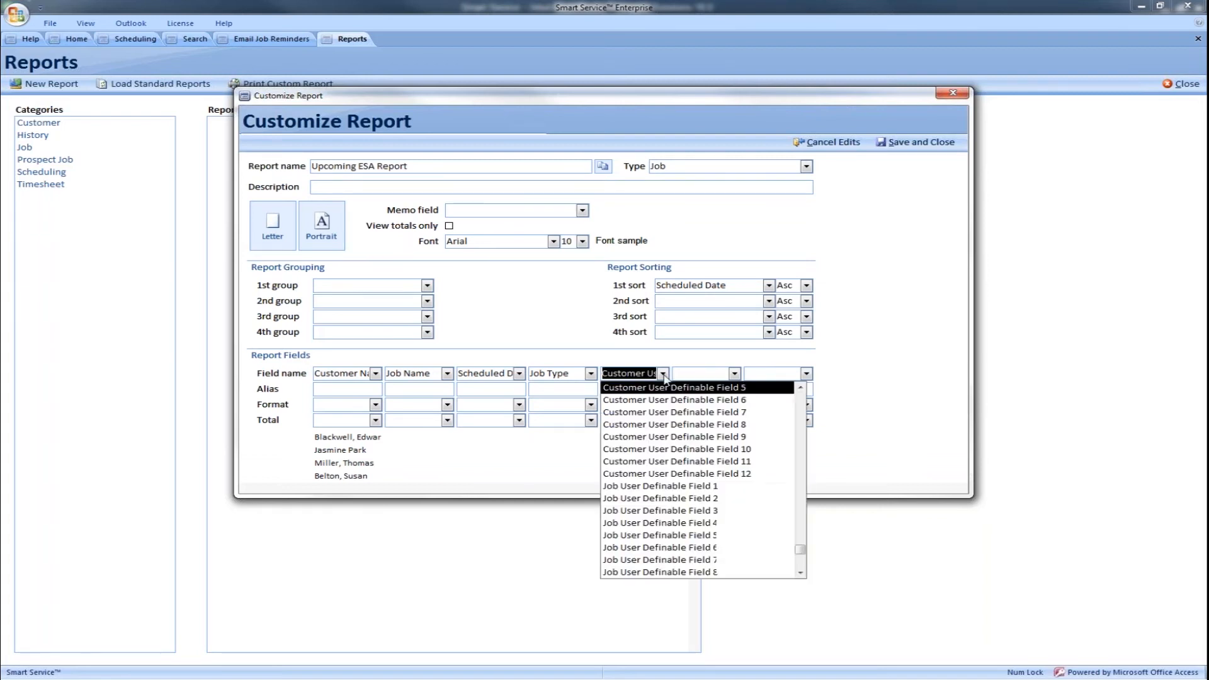
key("Down")
key("Down")
key("Down")
key("Down")
key("Down")
key("Down")
scroll(679, 418, "up", 2)
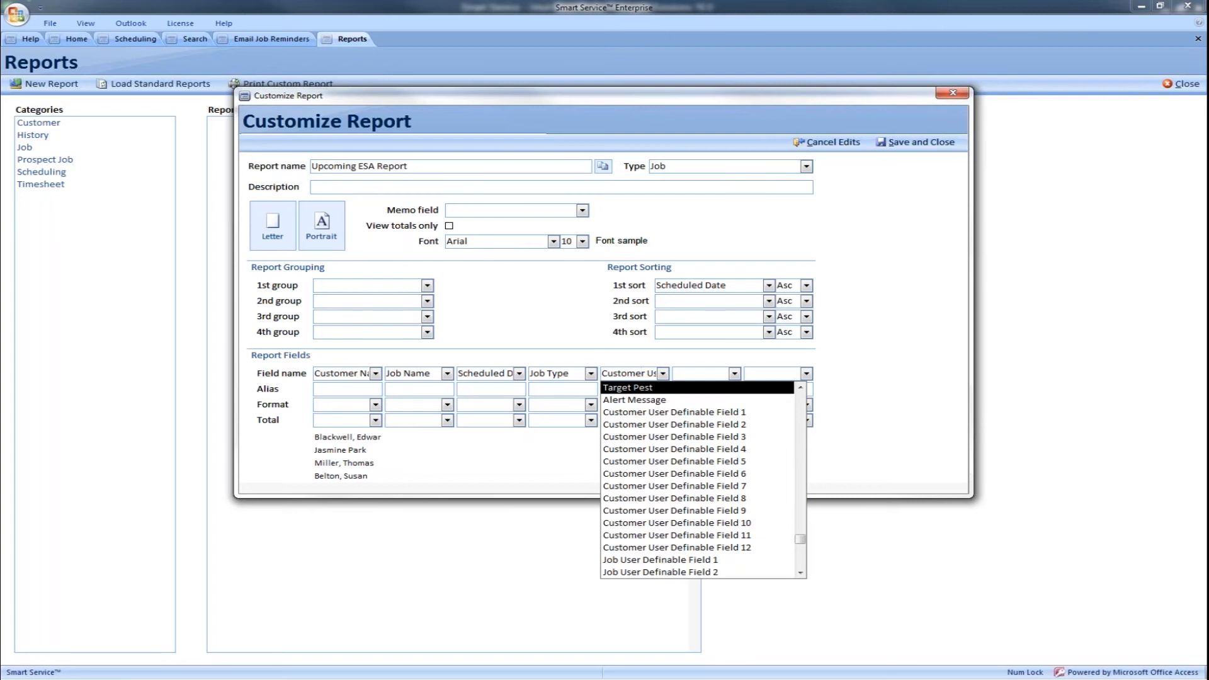
key("Escape")
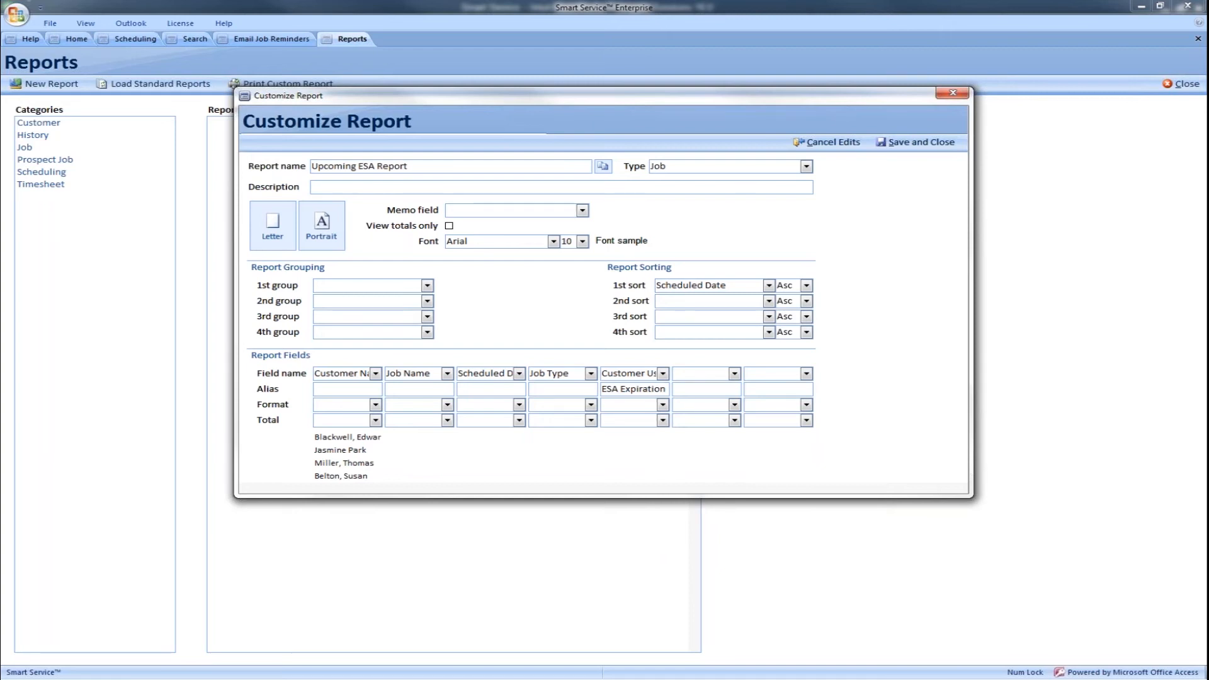
Add Recurring as the sixth report field, and save and close the report.
type("Recurring")
key("Tab")
left_click(735, 374)
left_click(734, 375)
left_click(917, 143)
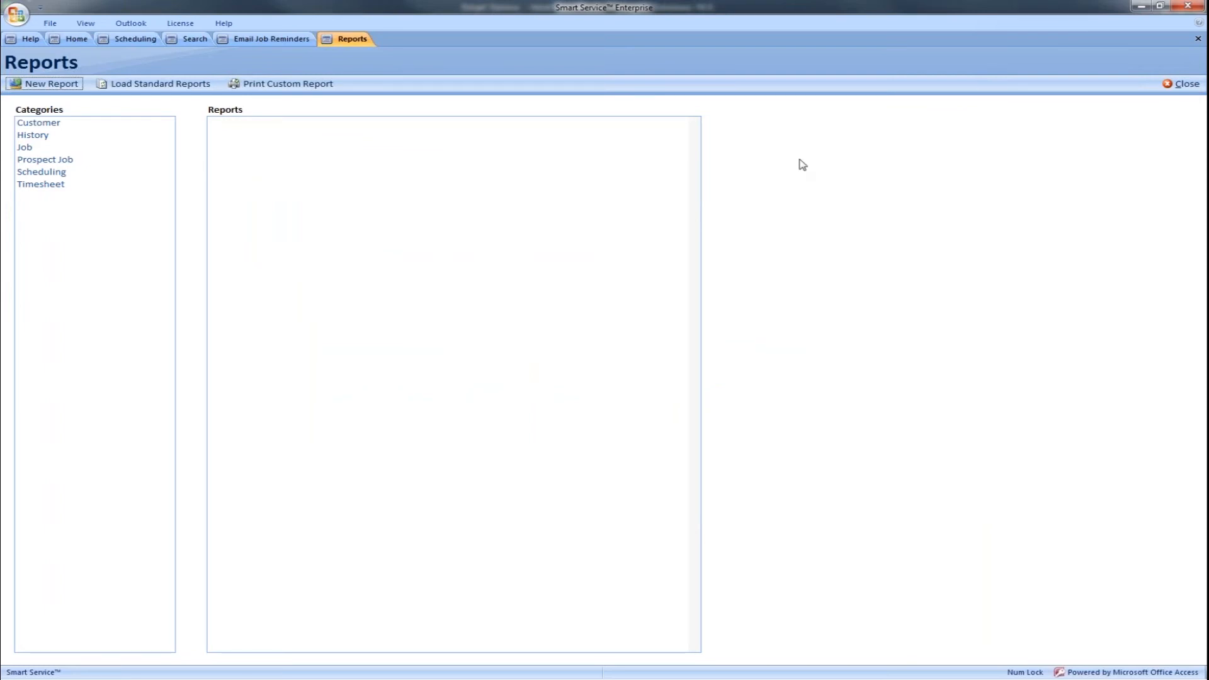
Open the filter of the Upcoming ESA Report and add the condition Job Type = ESA Maintenance.
left_click(47, 148)
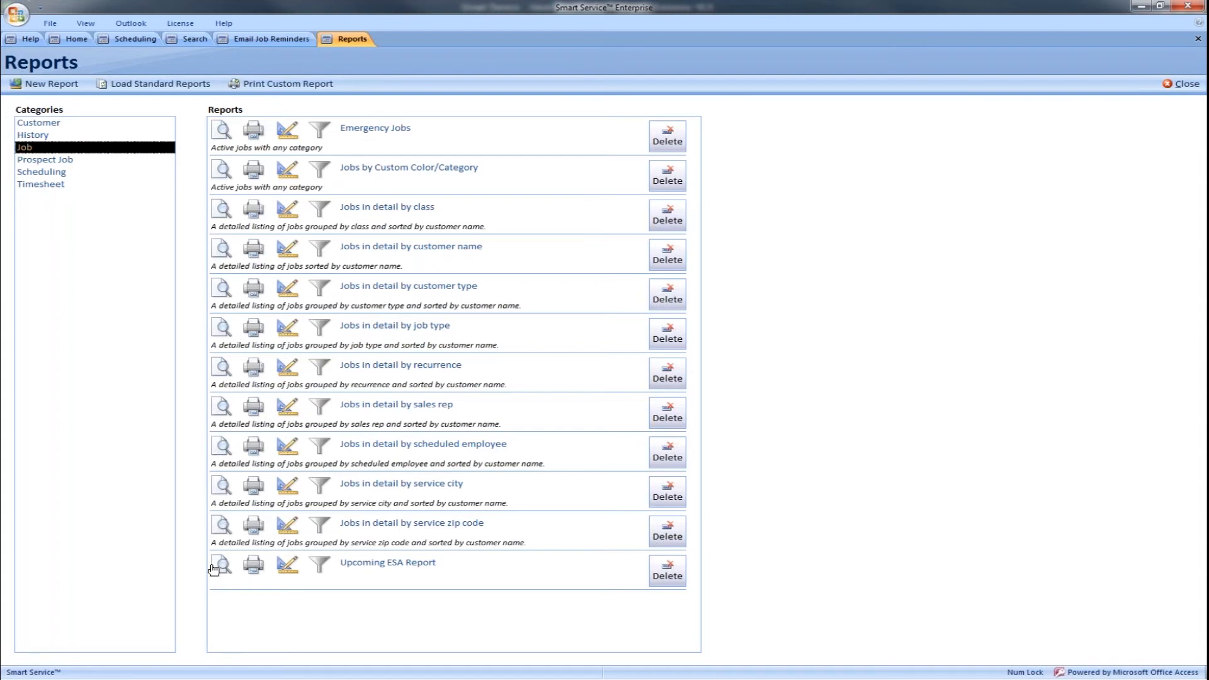
left_click(320, 571)
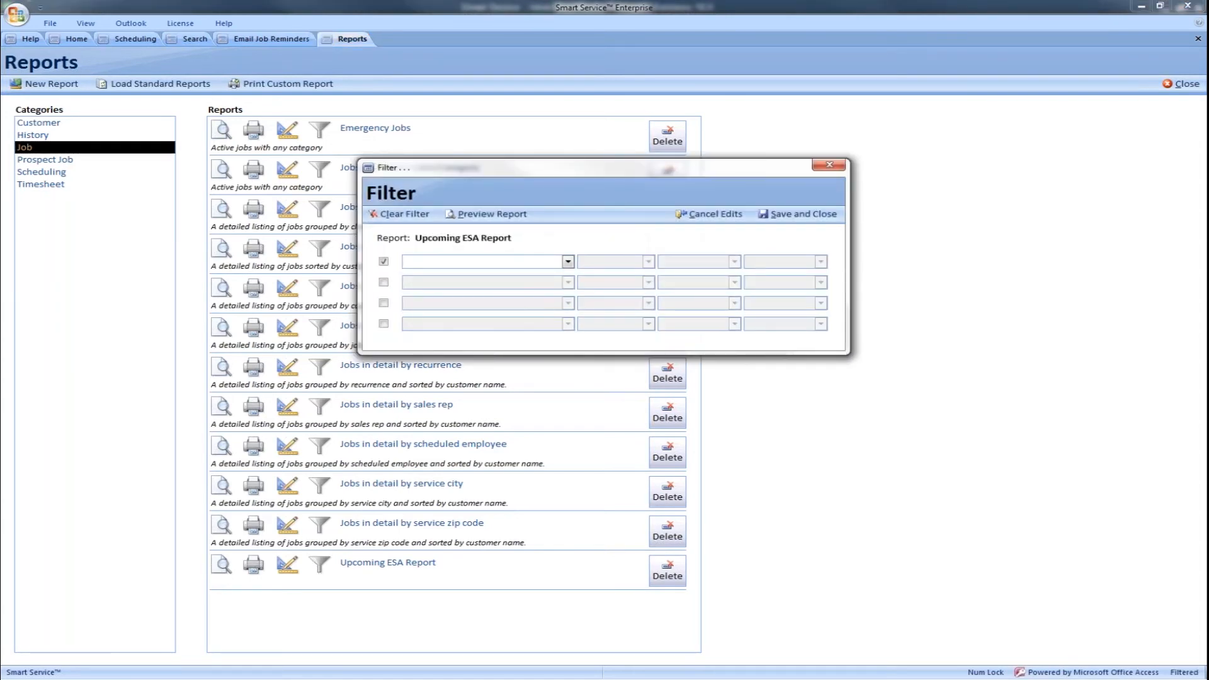
type("Job Types")
key("BackSpace")
key("Tab")
key("Tab")
type("ESA")
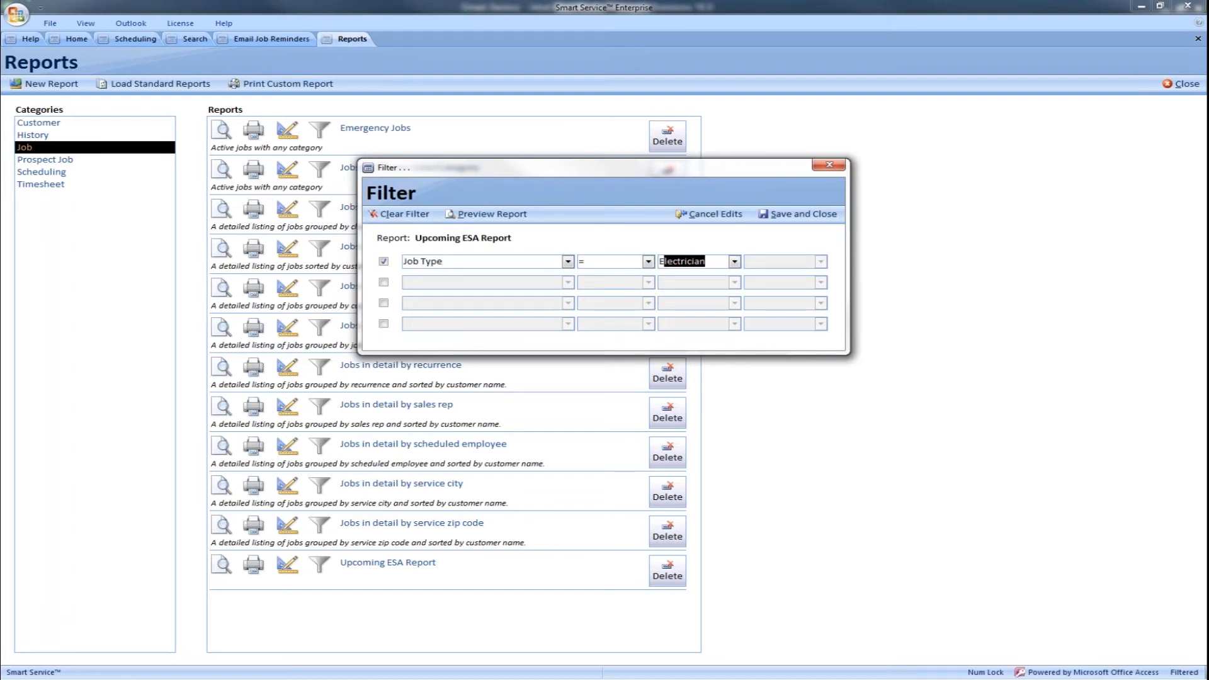
key("Tab")
Add a second filter condition limiting Scheduled Date to This Month, and save the filter.
left_click(384, 282)
left_click(417, 282)
type("Sch")
type("eduled Date")
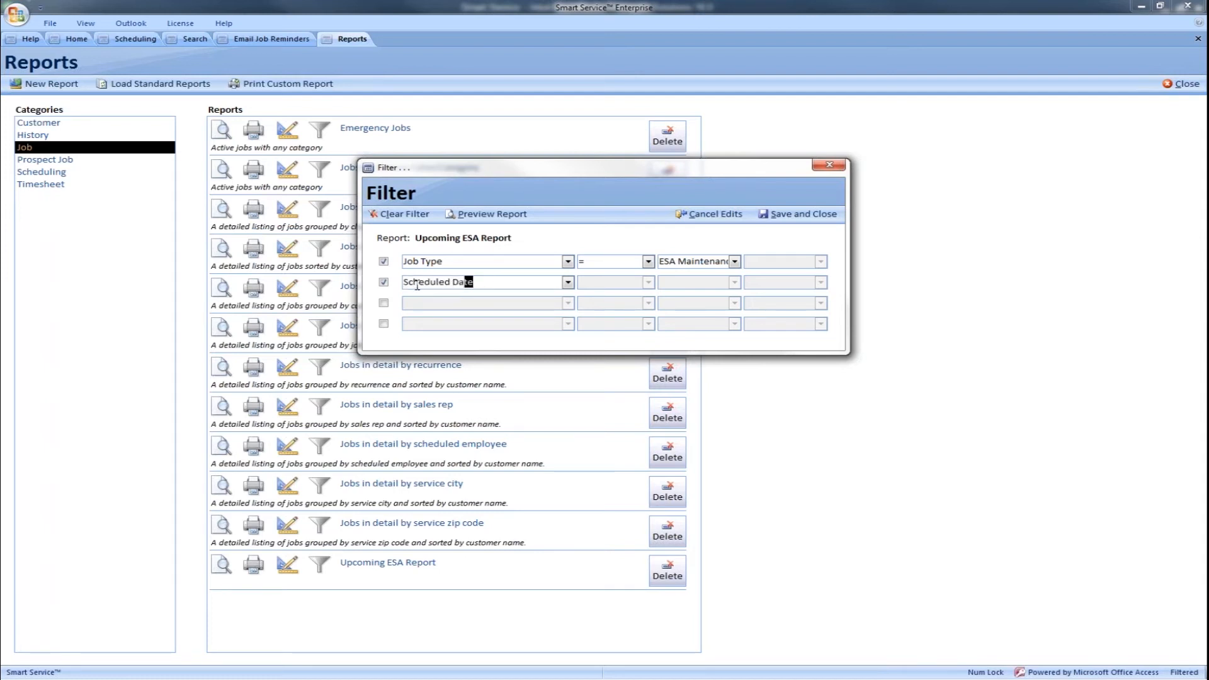
key("Tab")
type("=")
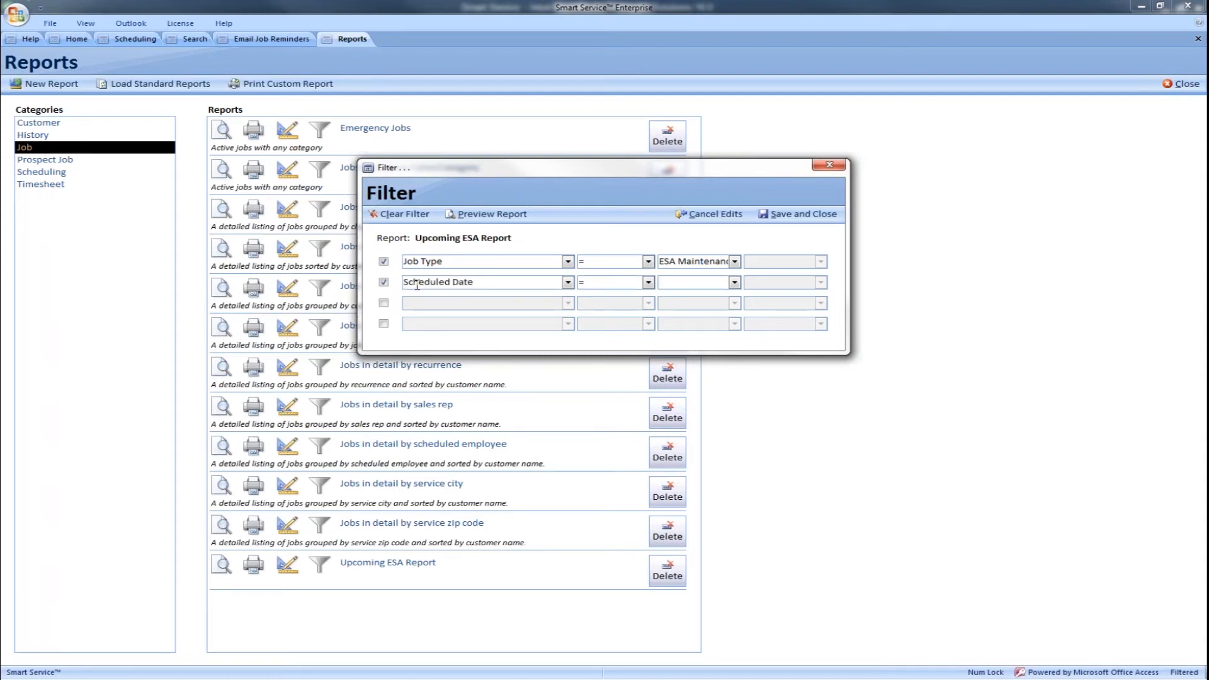
left_click(647, 283)
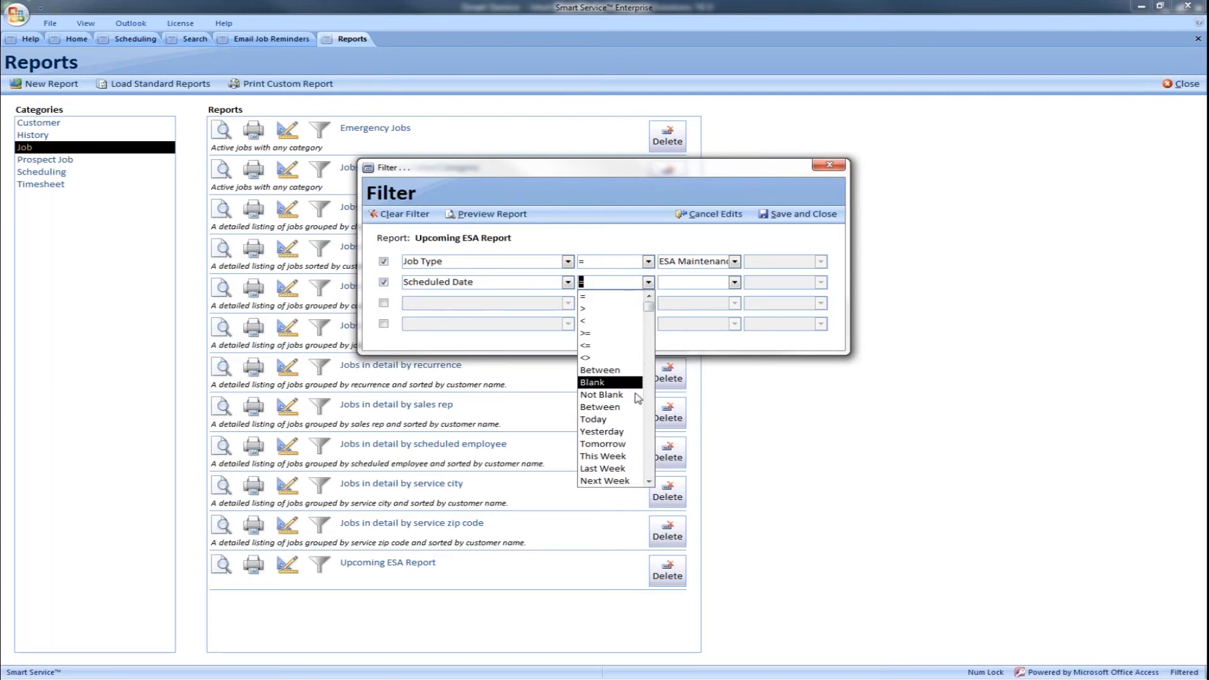
scroll(633, 441, "down", 1)
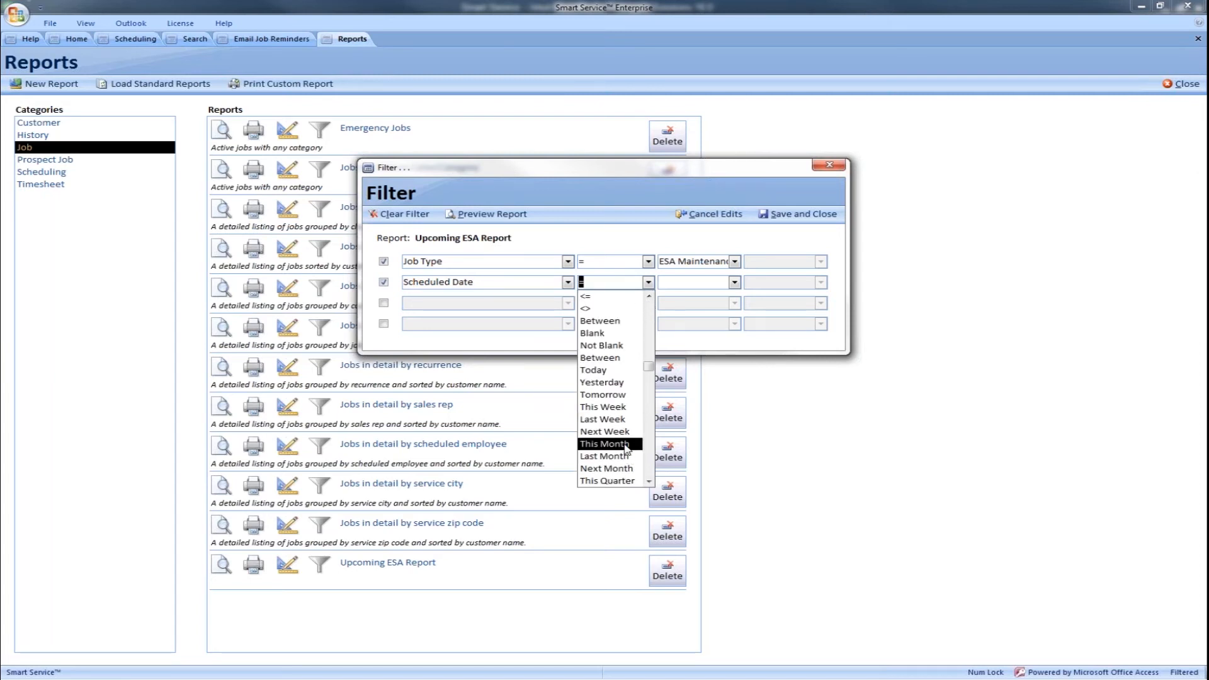
left_click(627, 444)
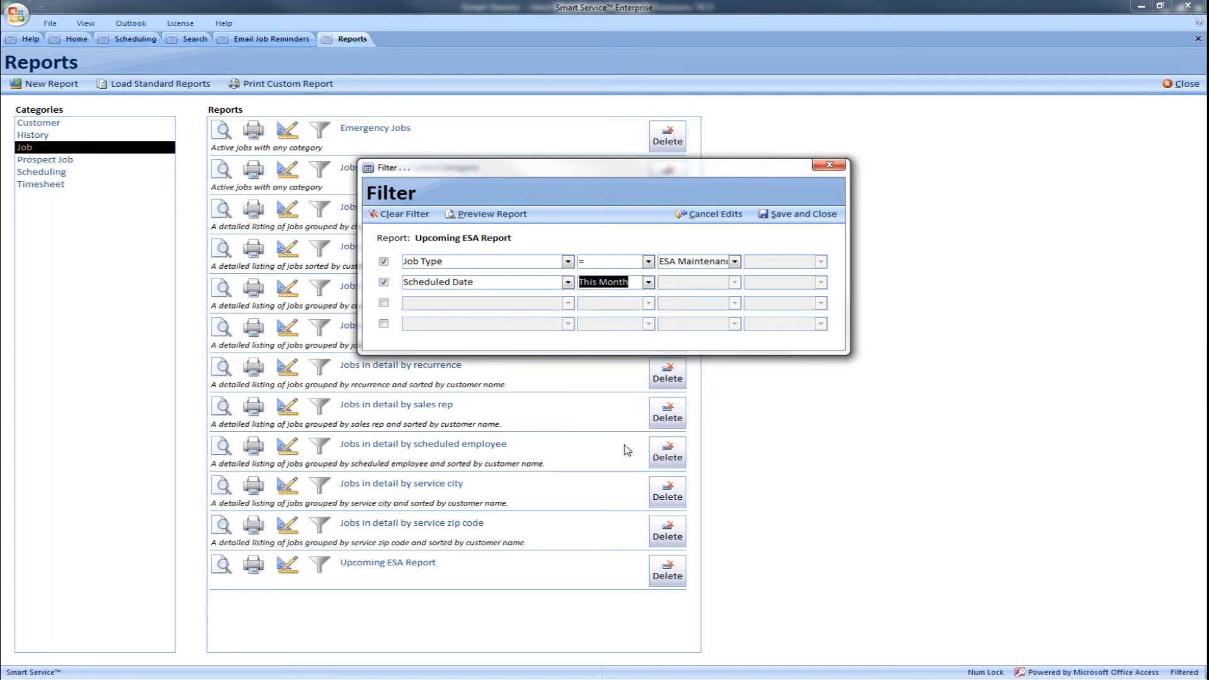
left_click(814, 215)
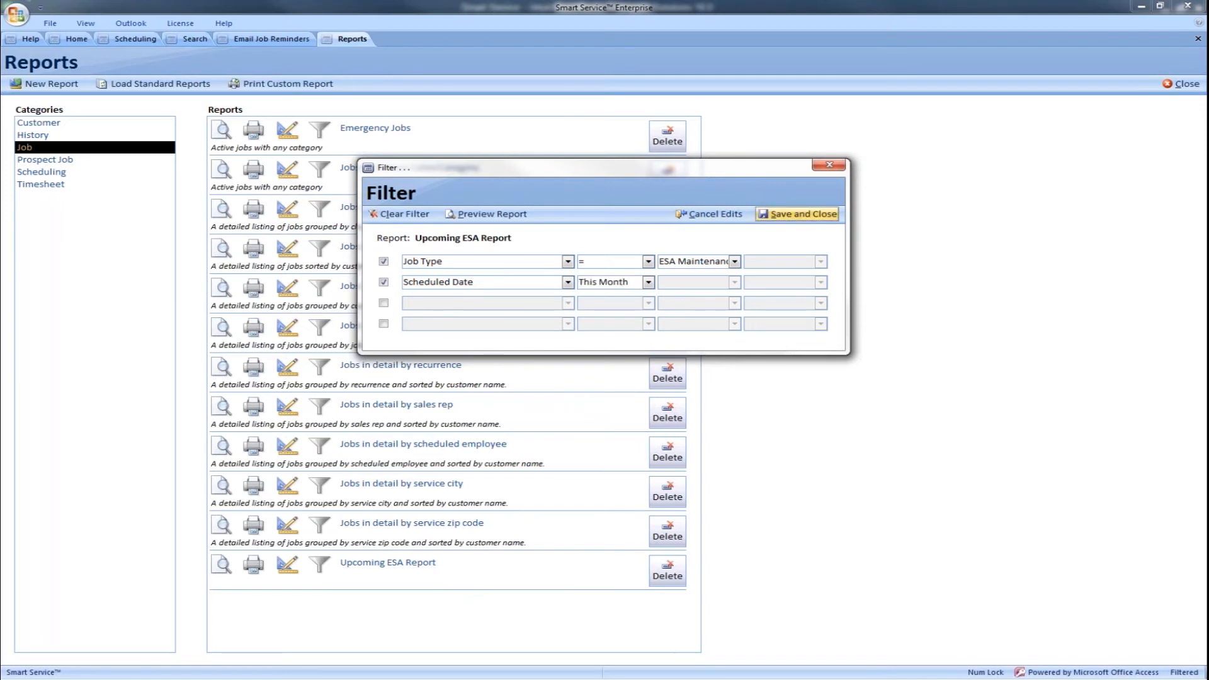
Preview the Upcoming ESA Report, review its contents and export options, and close the preview.
left_click(223, 565)
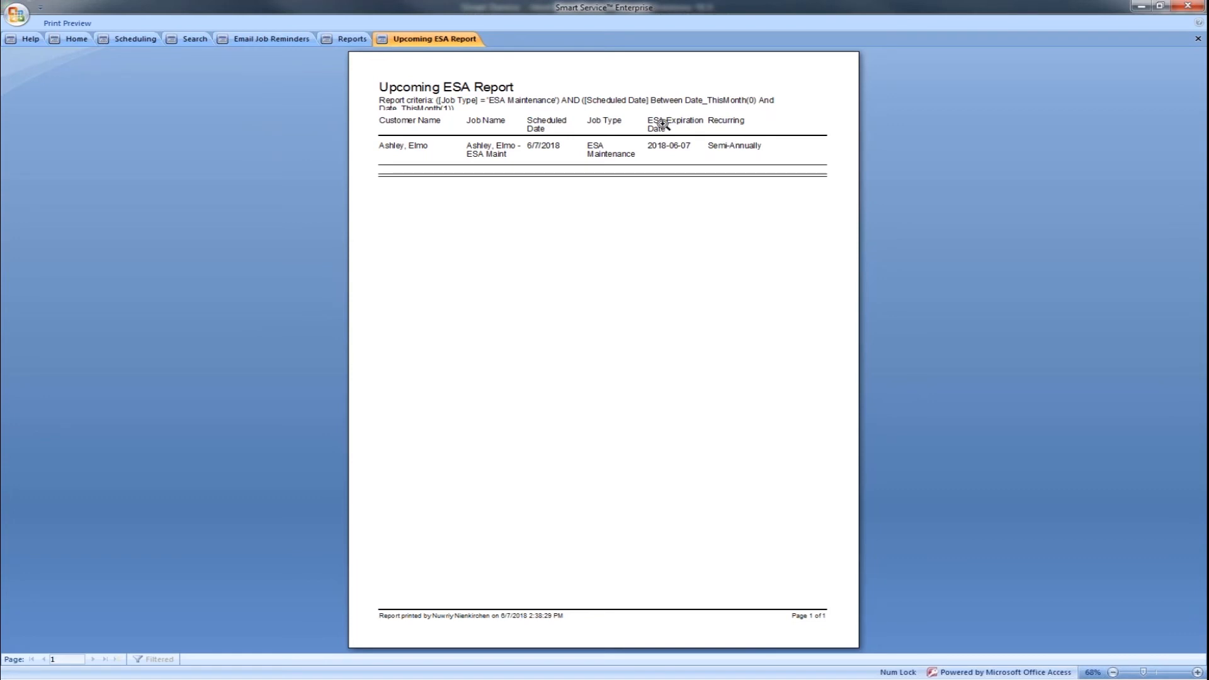
left_click(84, 28)
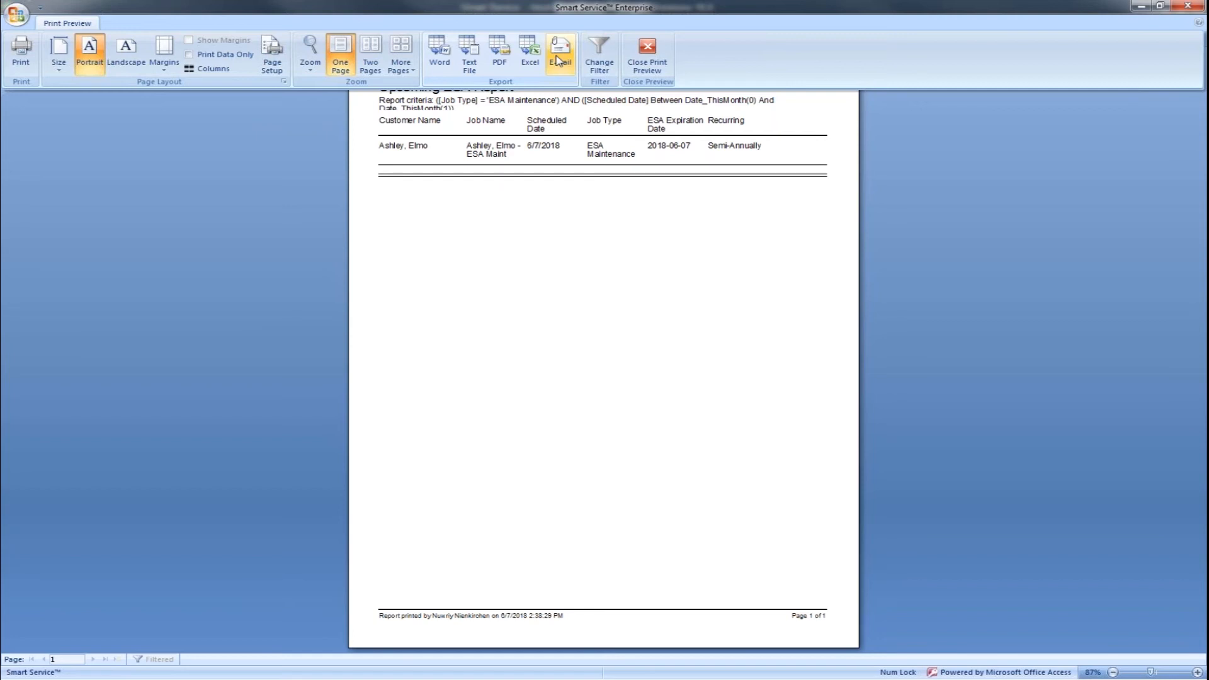
left_click(647, 52)
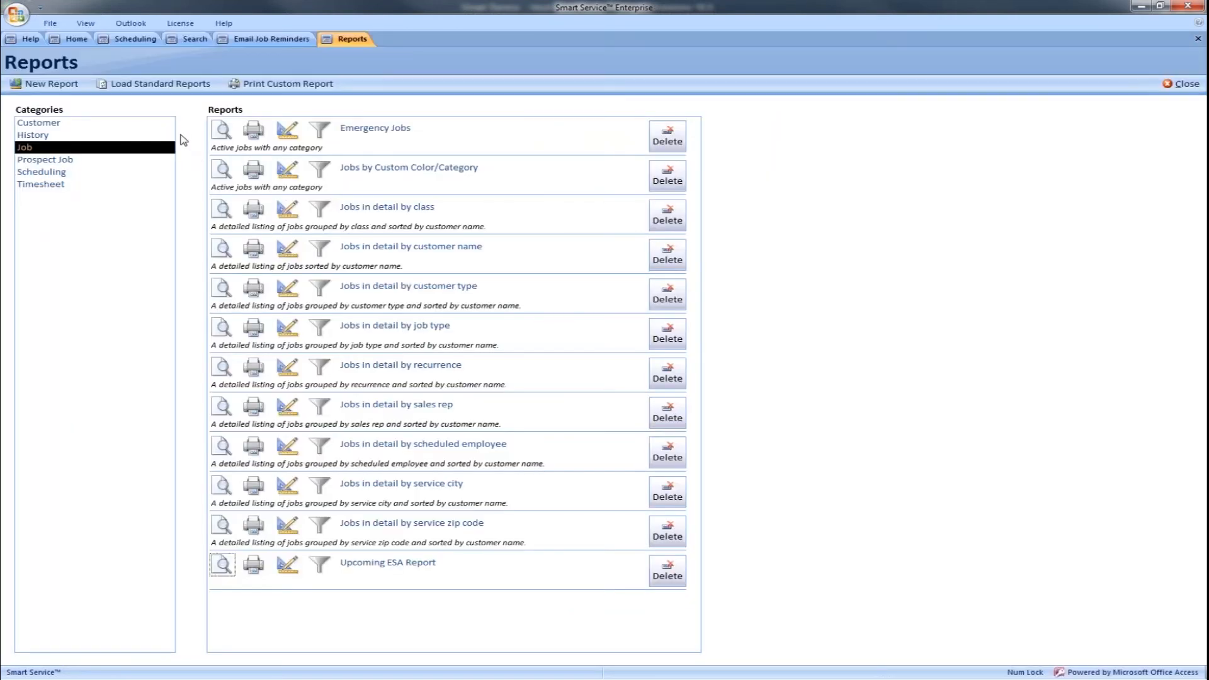
Return to the customer search and open the ESA Maint job of the highlighted customer in London.
left_click(187, 40)
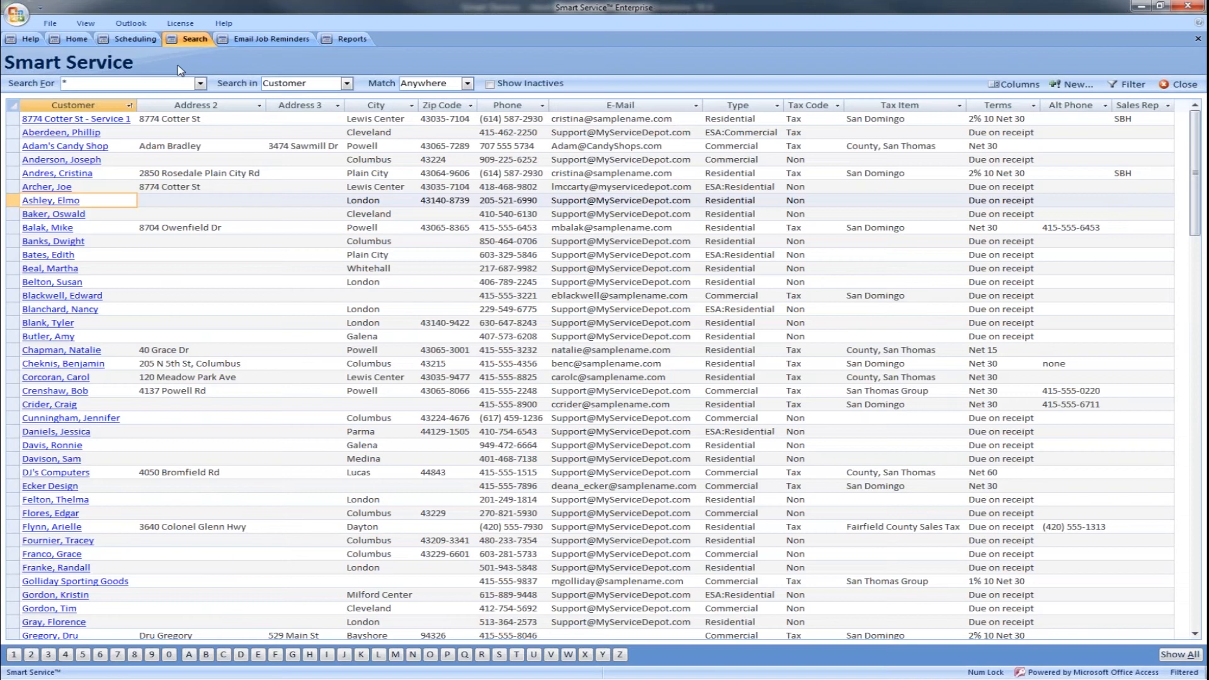
left_click(72, 200)
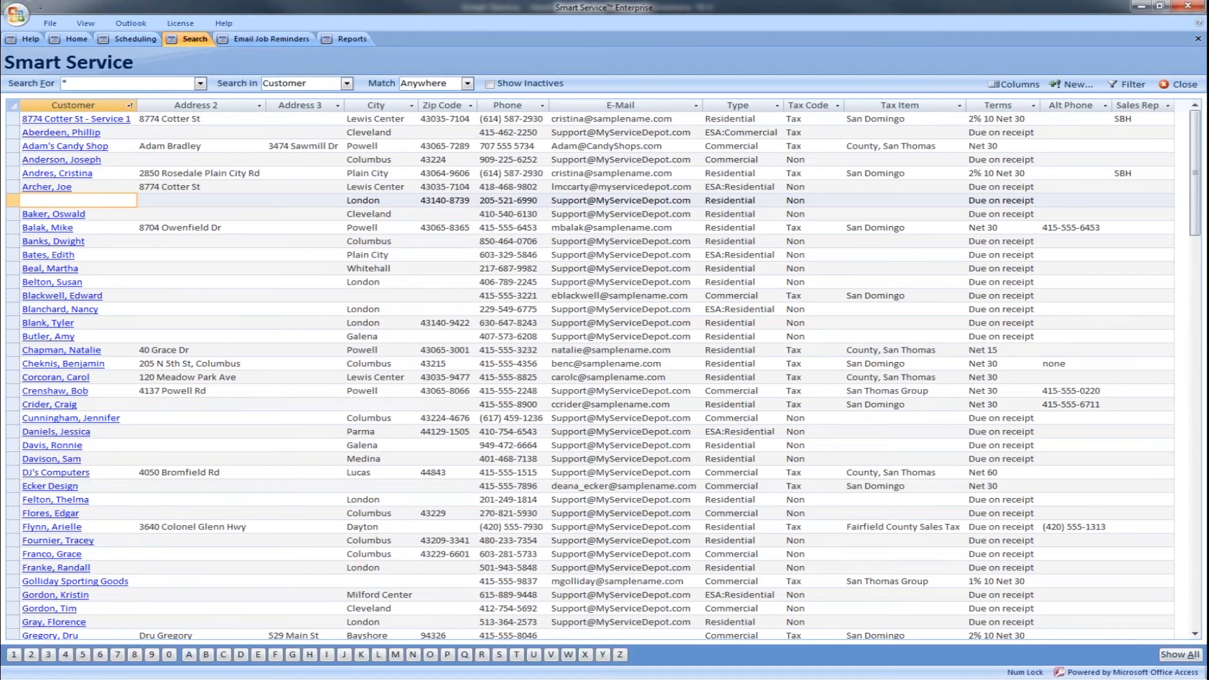
left_click(176, 106)
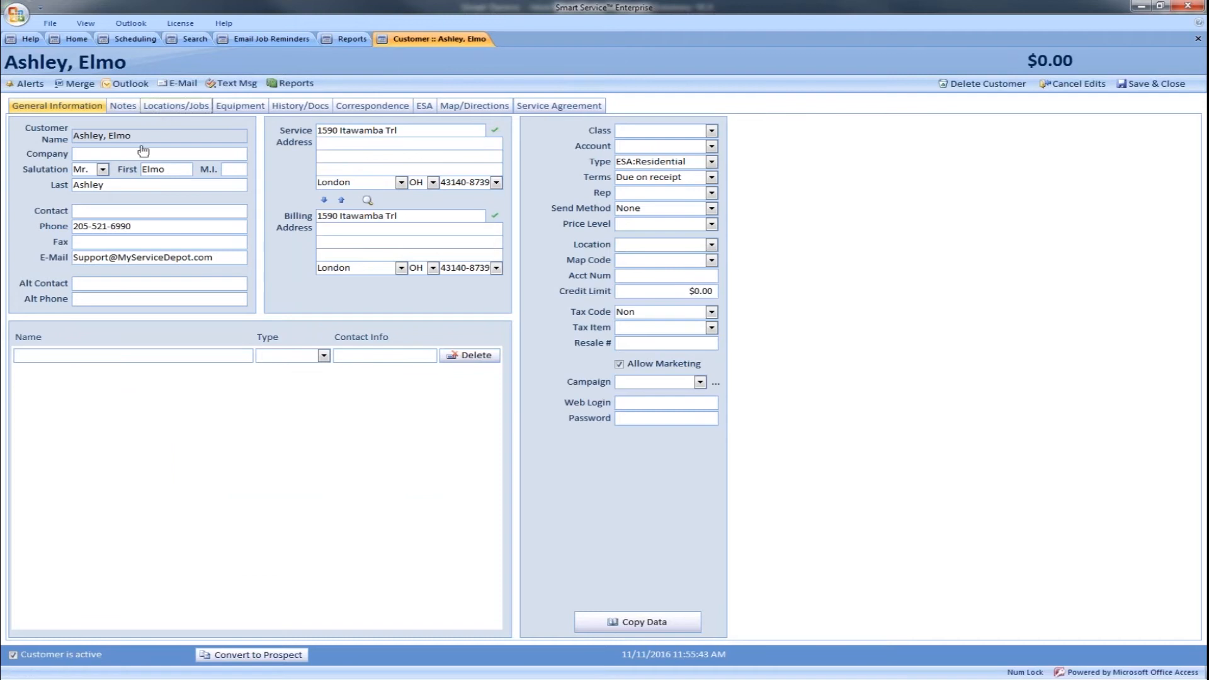
left_click(93, 185)
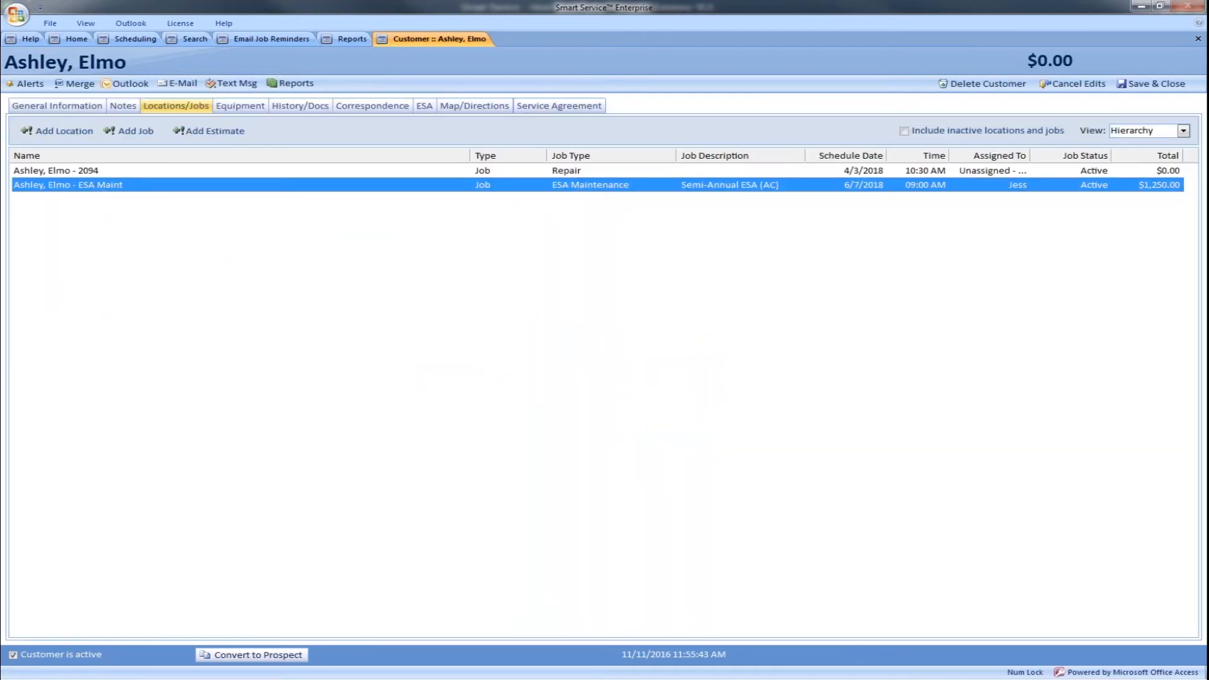
double_click(94, 185)
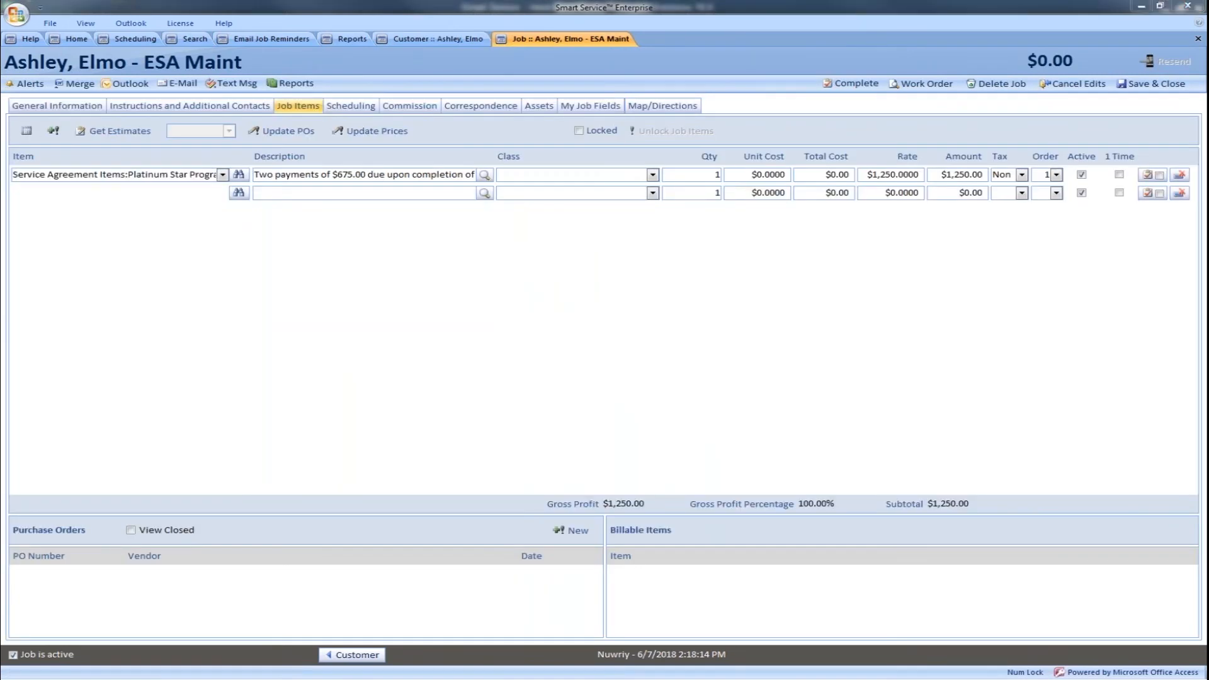
Review the job's Platinum Star item, rate and recurrence schedule, and save and close both the job and the customer record.
left_click_drag(339, 175, 359, 175)
double_click(917, 175)
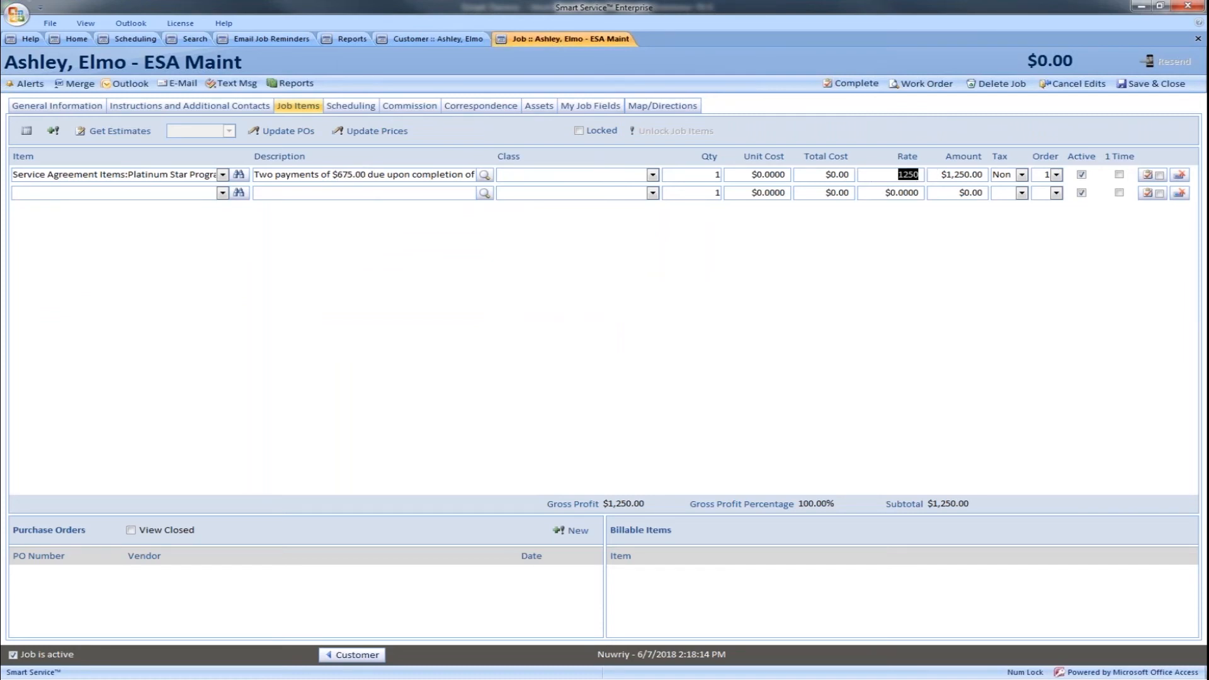
left_click(351, 106)
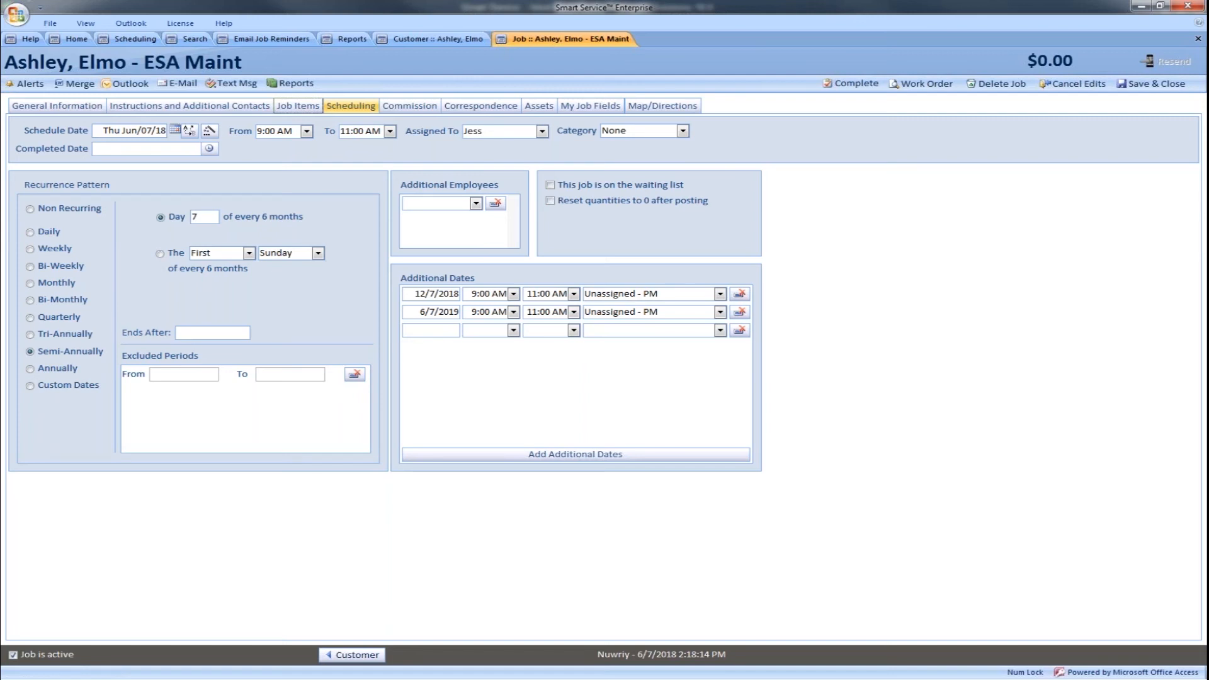
left_click(298, 106)
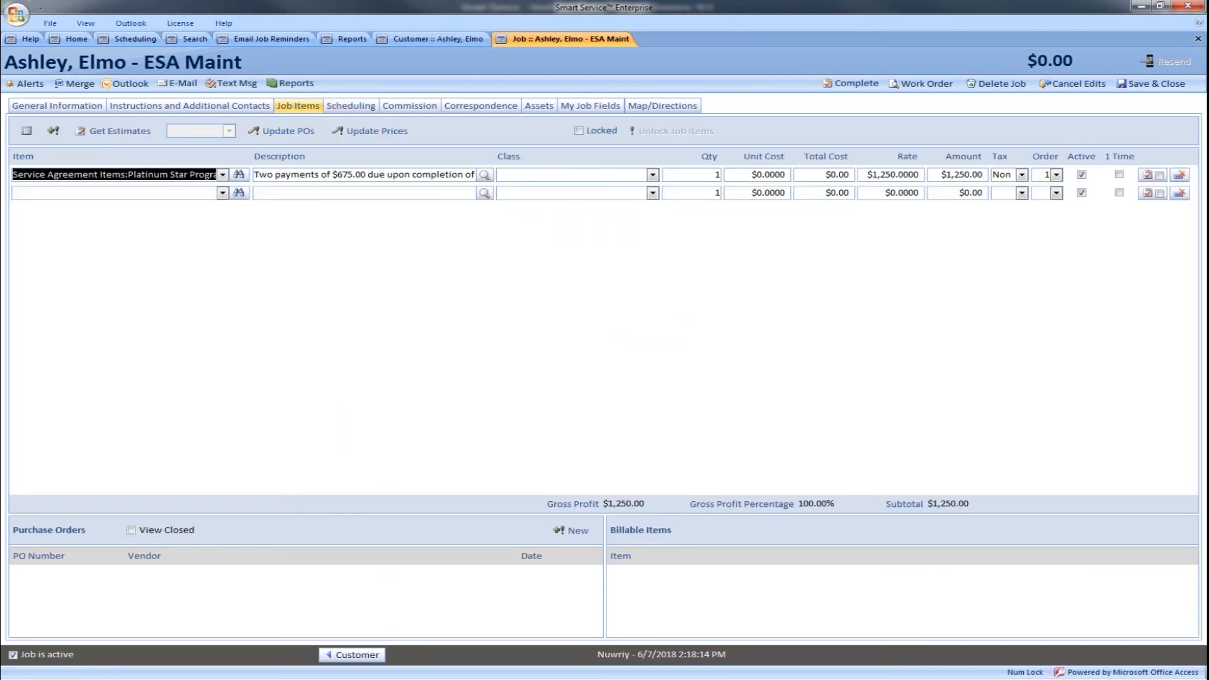
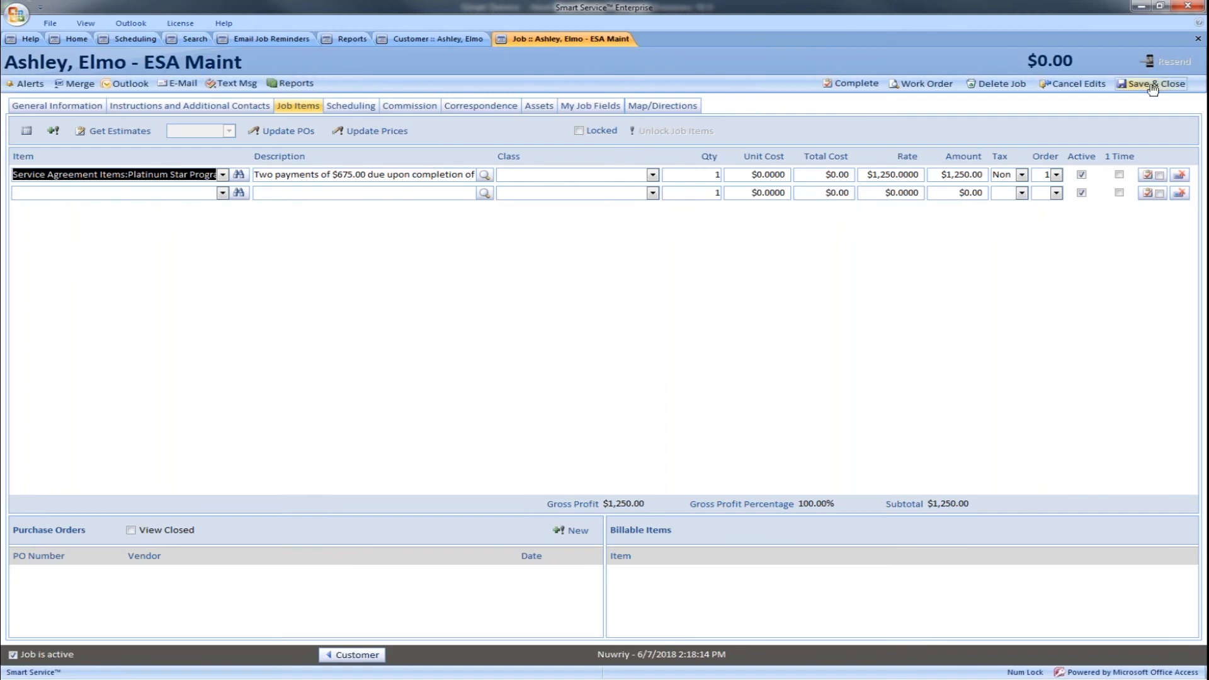
left_click(1153, 87)
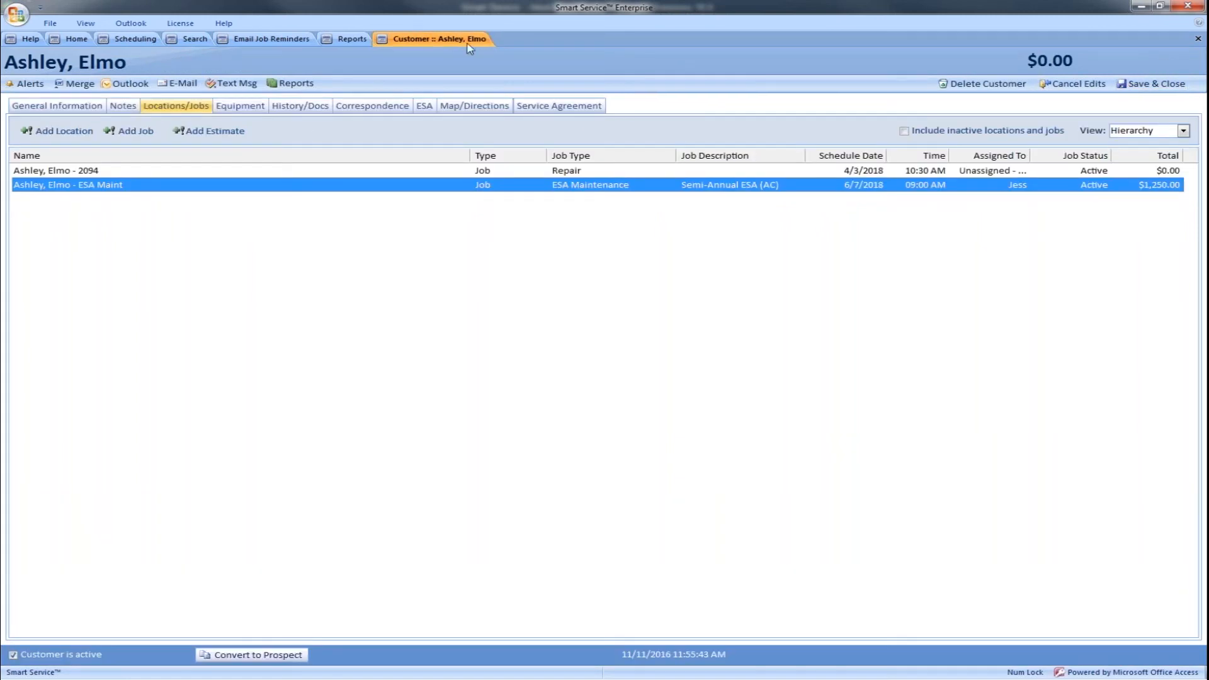
left_click(1151, 84)
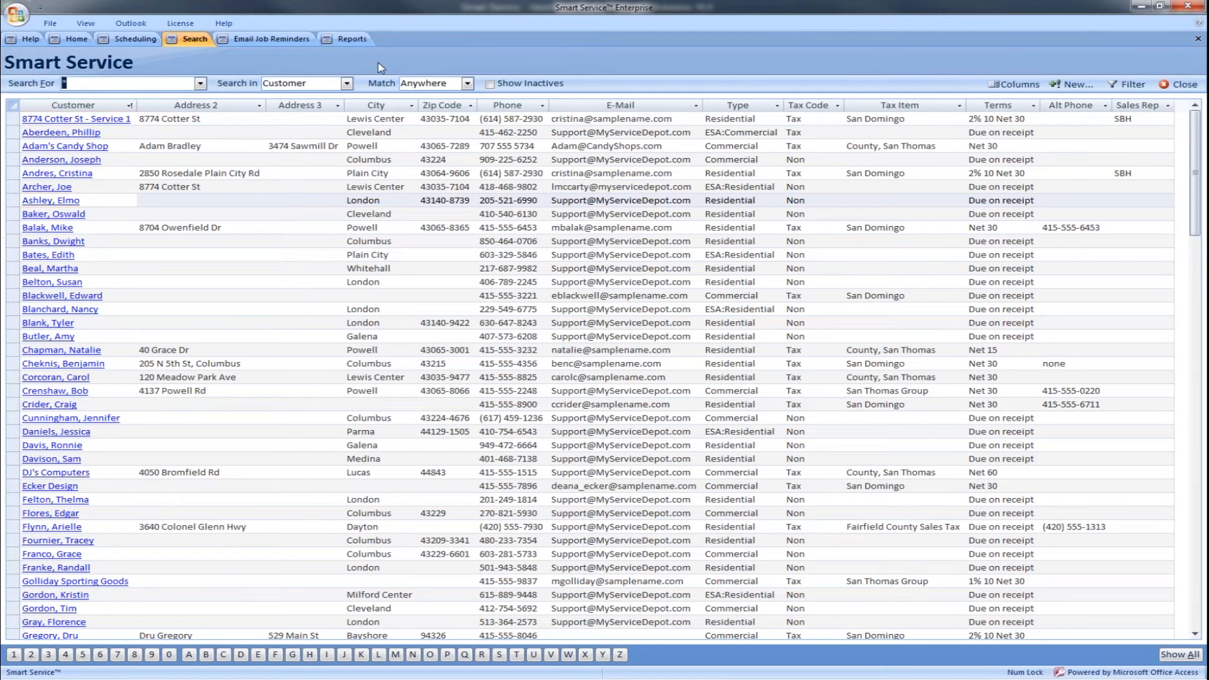
In the company setup, set the service agreement heading name to ESA Maintenance and return to the home page.
left_click(77, 40)
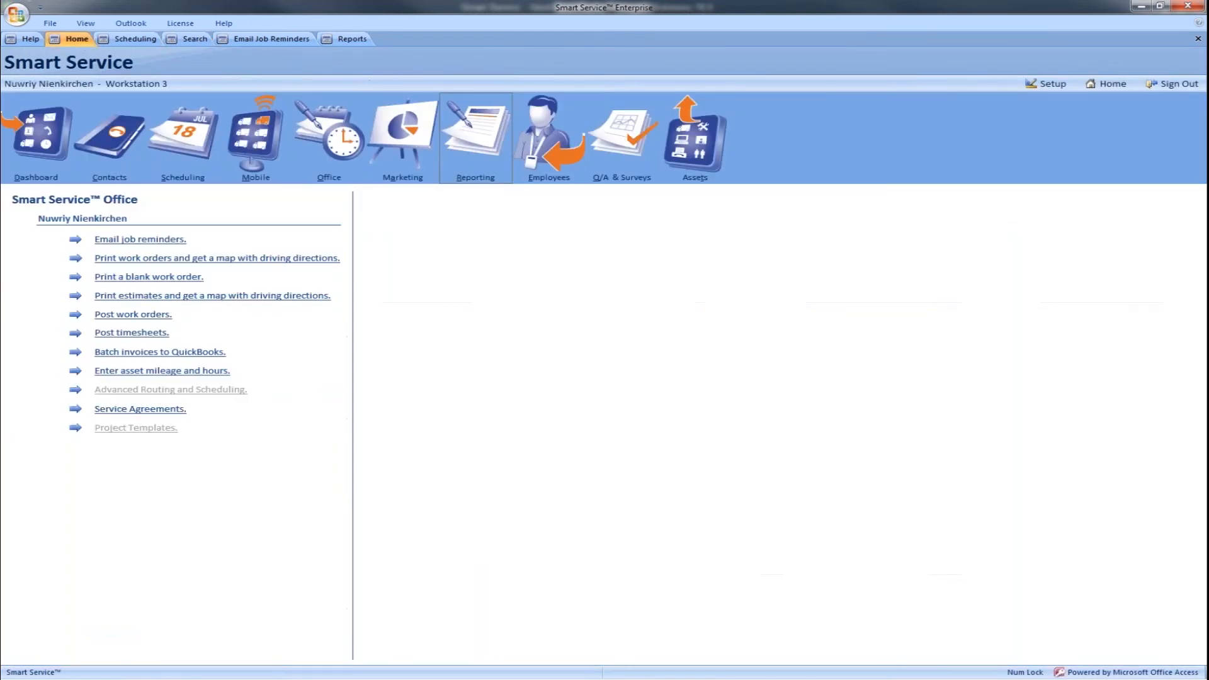
left_click(1107, 84)
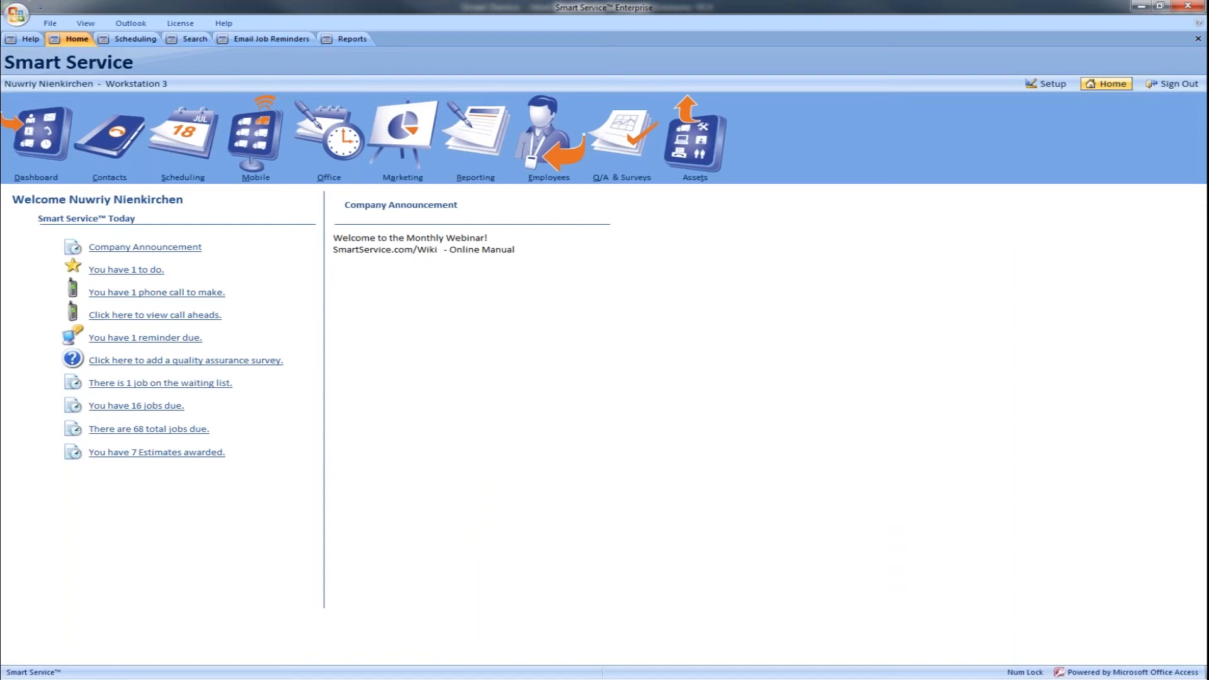
left_click(1045, 84)
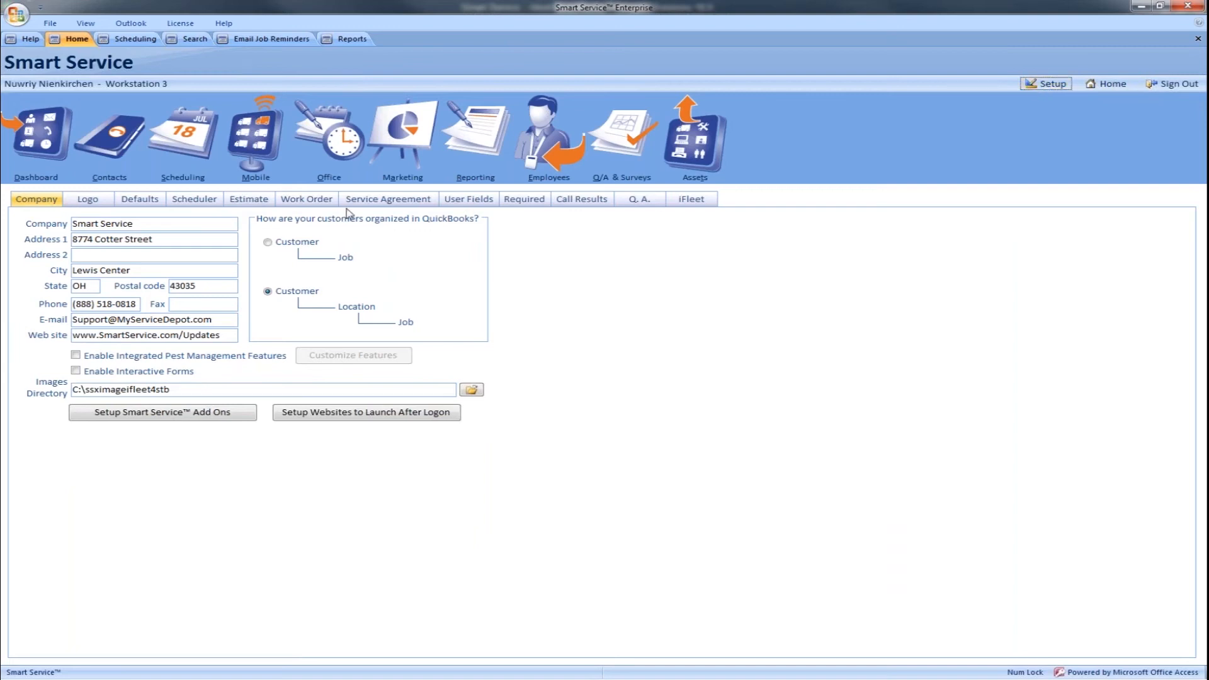
left_click(368, 199)
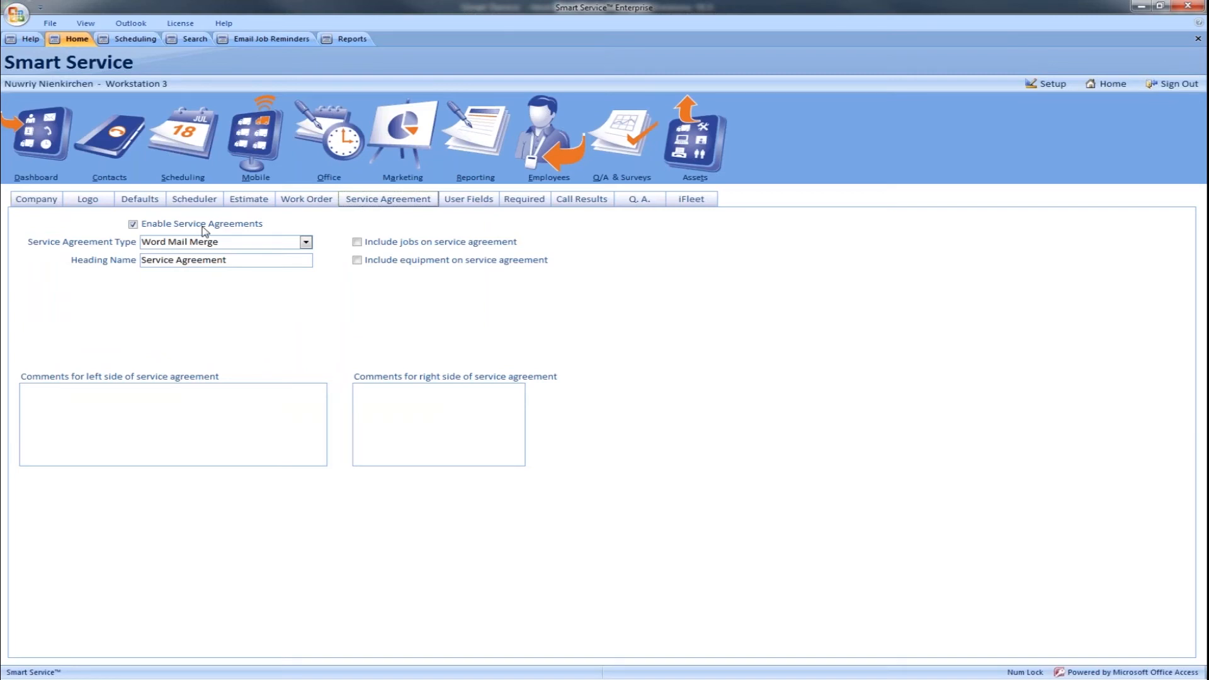
left_click_drag(233, 259, 139, 259)
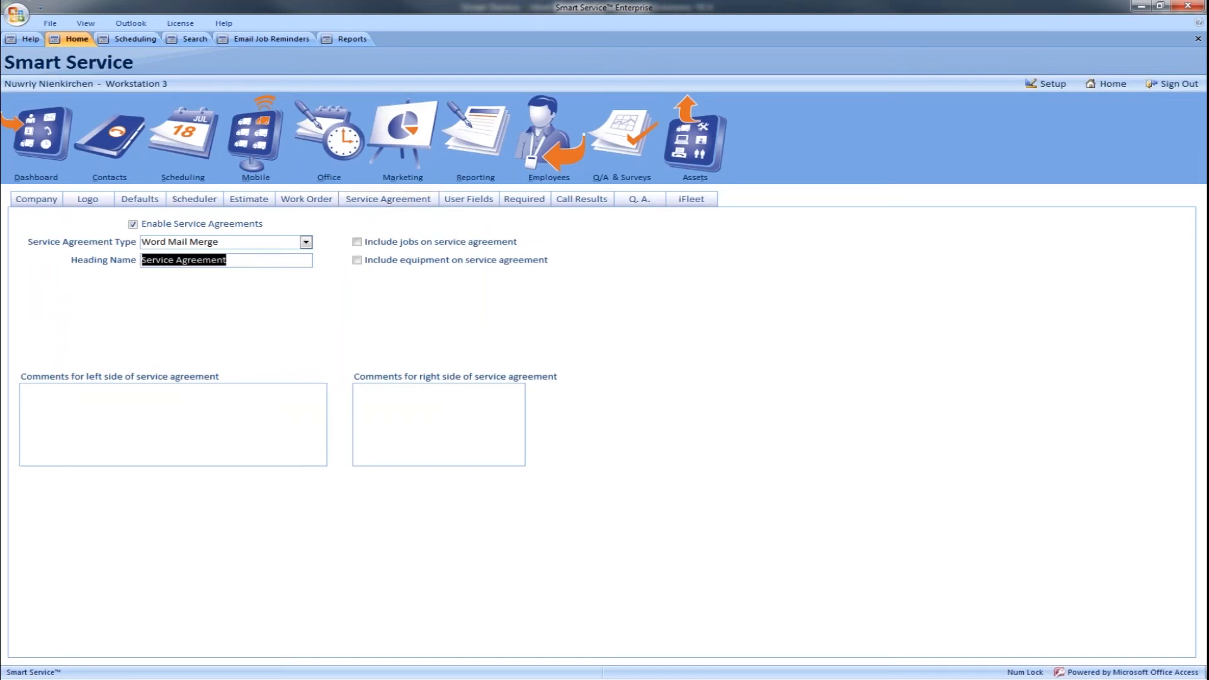
type("ESA")
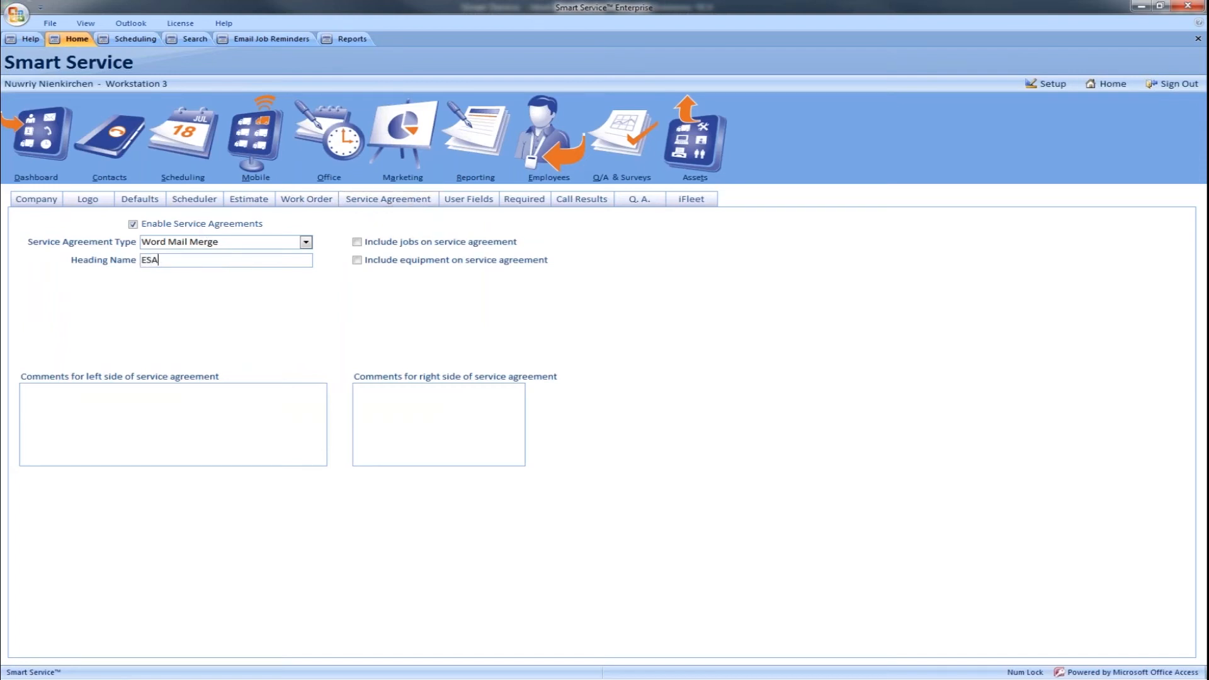
type(" Maintenance")
left_click(240, 398)
left_click(1107, 84)
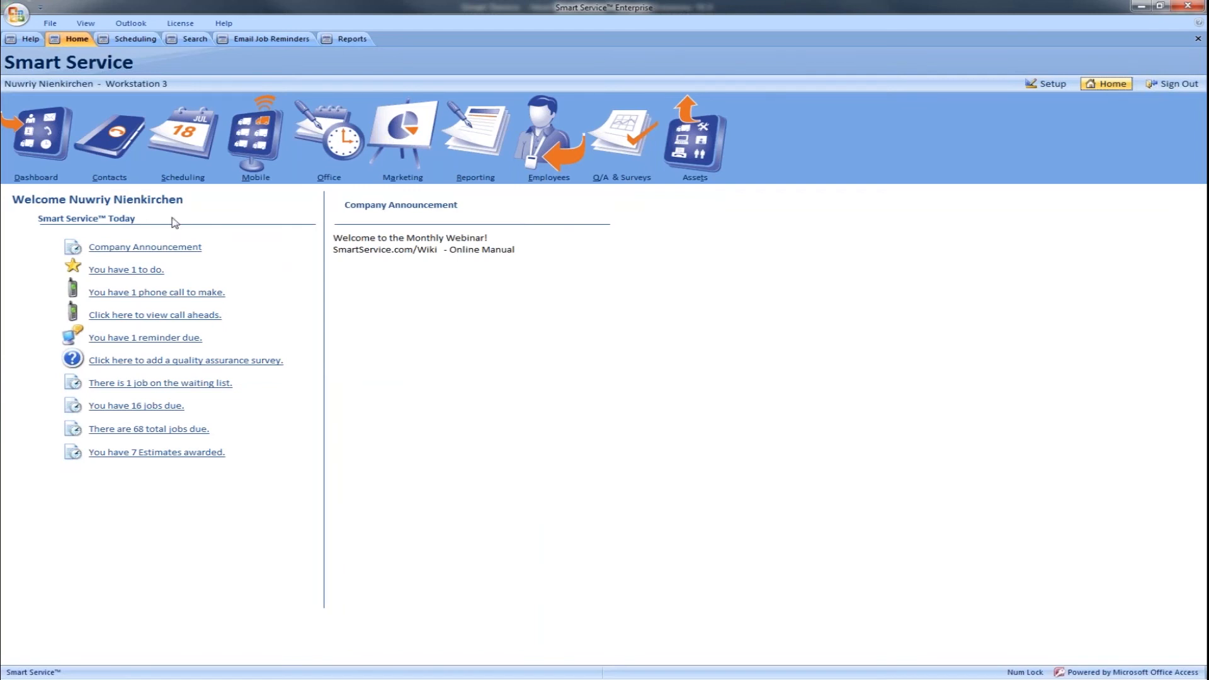
Open the residential customer in Medina from the contacts and start a new ESA Maintenance agreement.
left_click(112, 153)
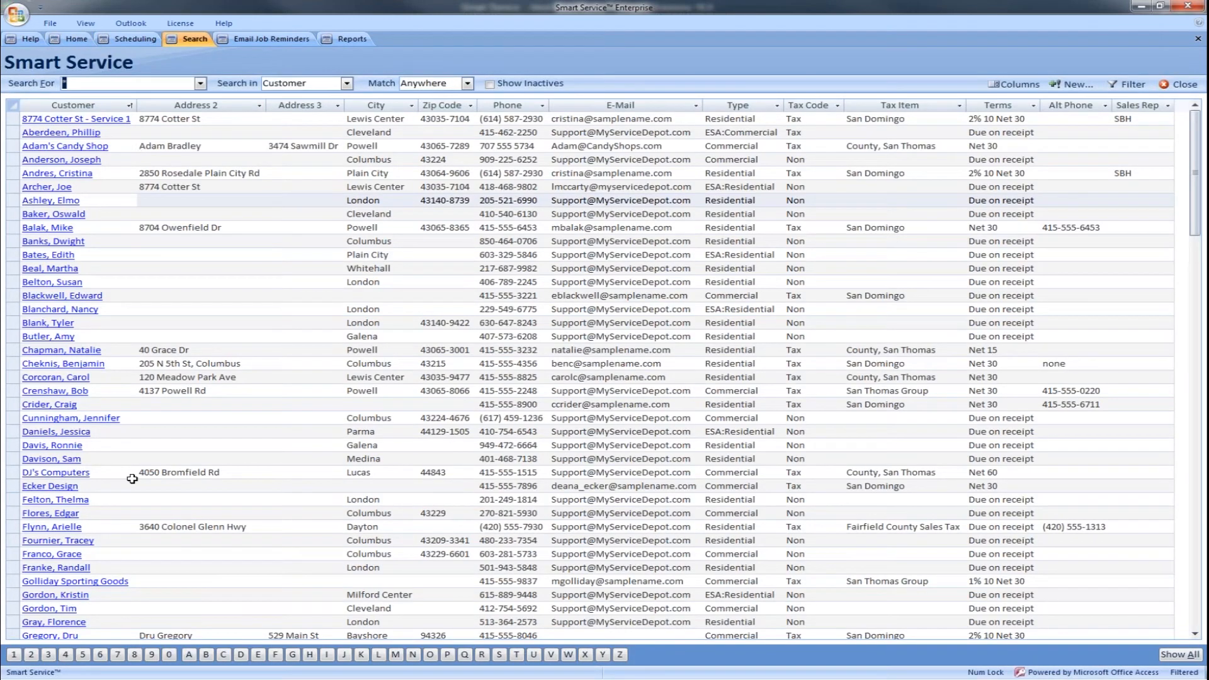
left_click(132, 459)
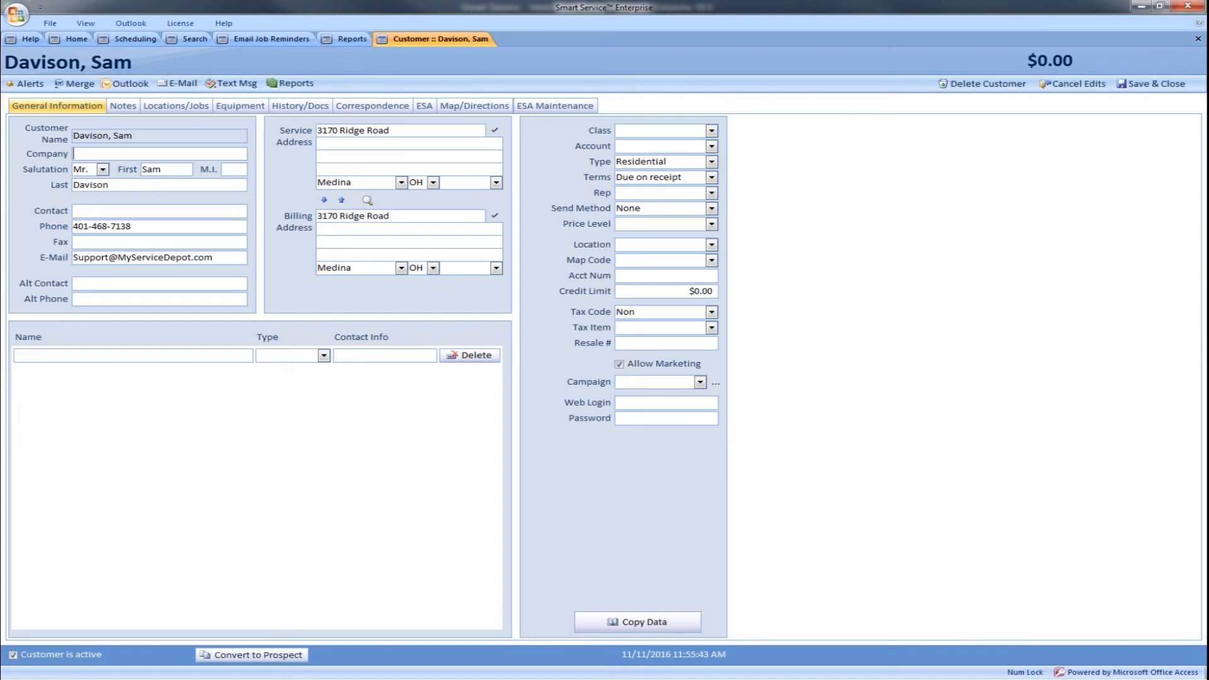
left_click(536, 111)
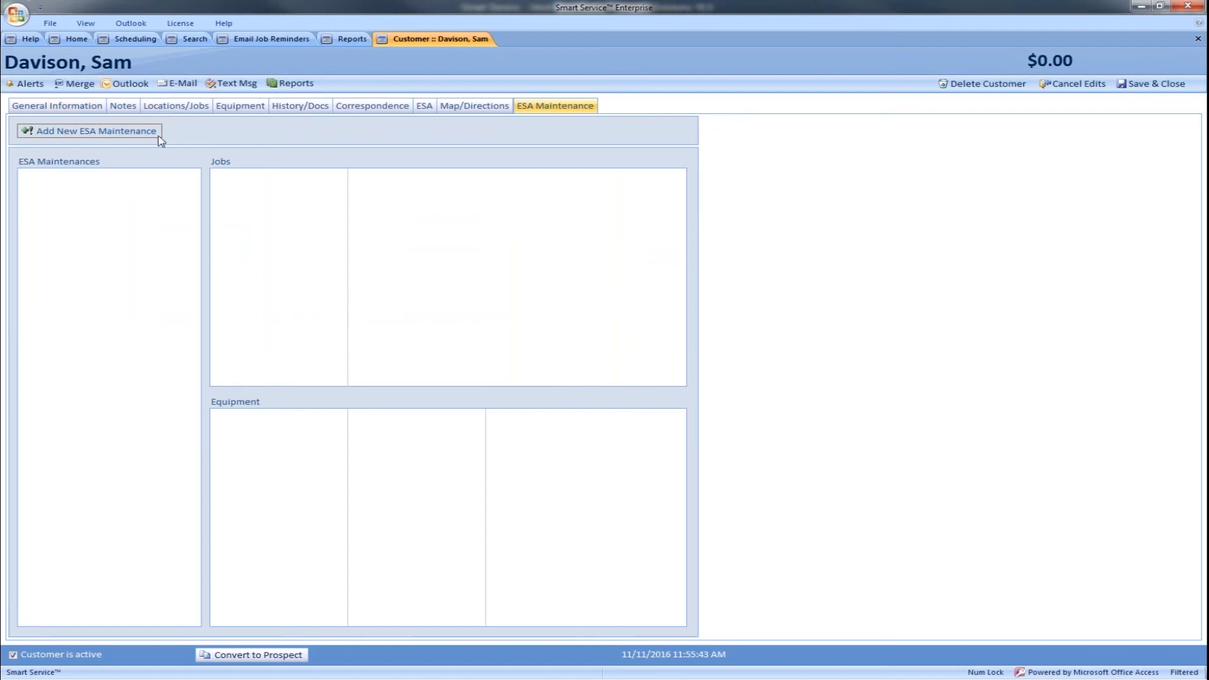
left_click(86, 133)
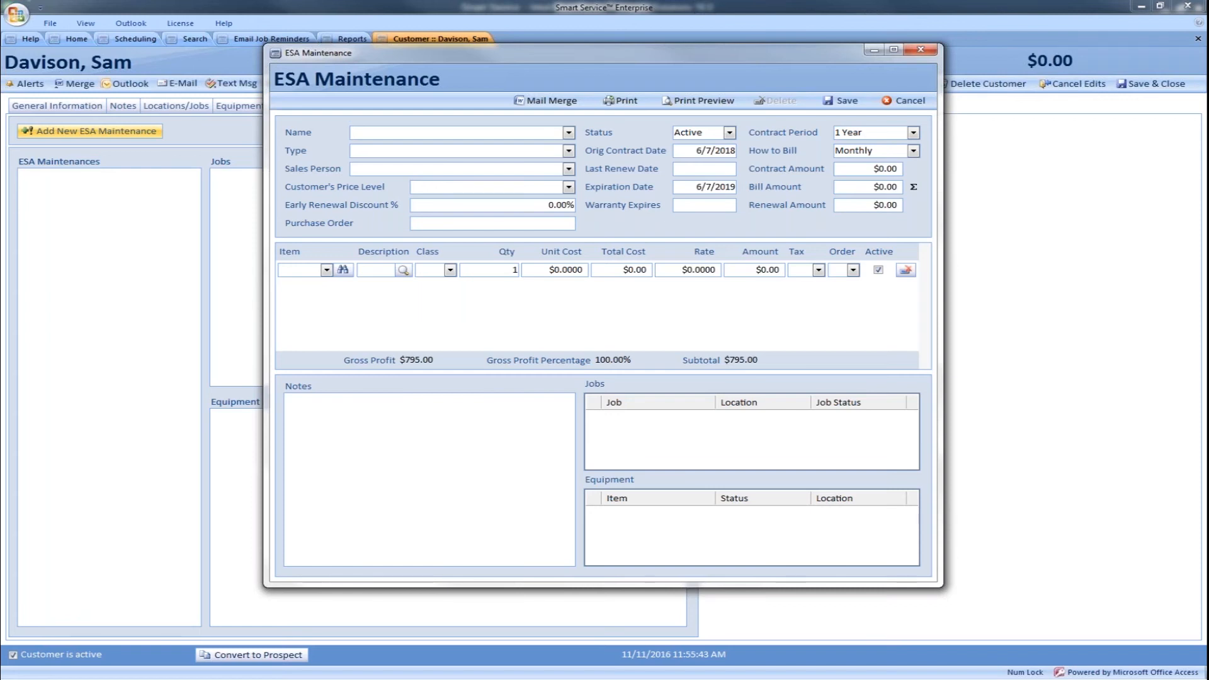
Name the agreement Platinum Star Maintenance Agreement, set its type to Residential HVAC, and assign the first listed sales person.
left_click(569, 134)
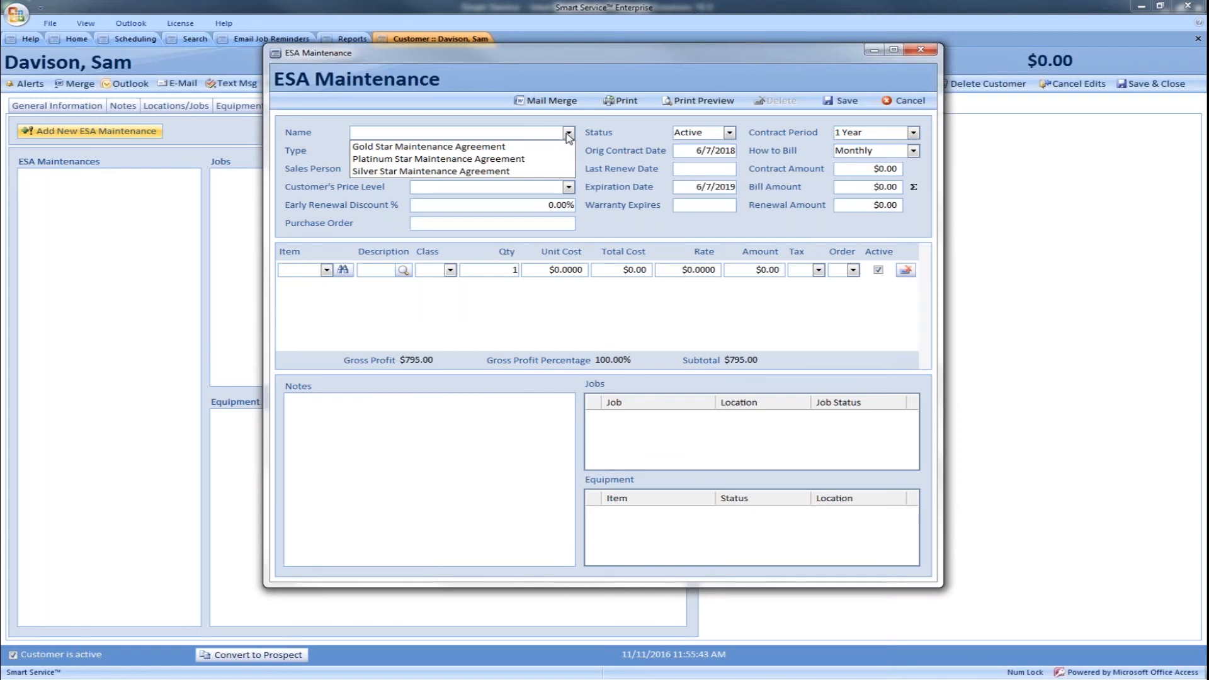
left_click(452, 160)
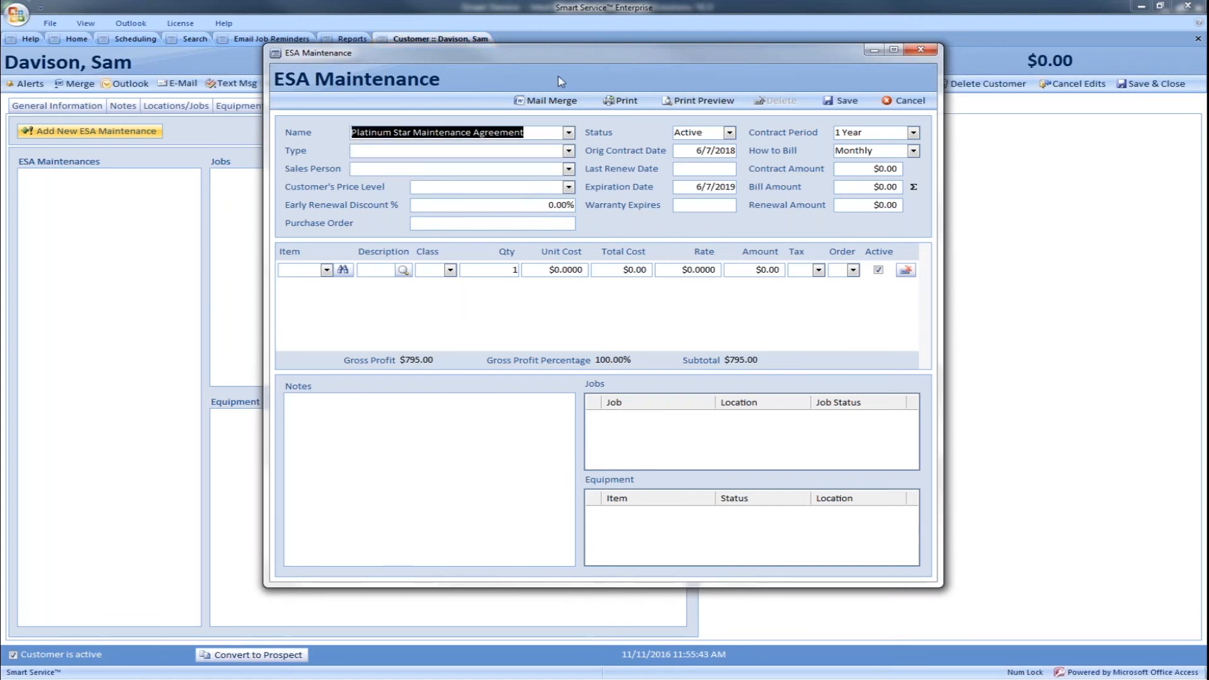
left_click(569, 151)
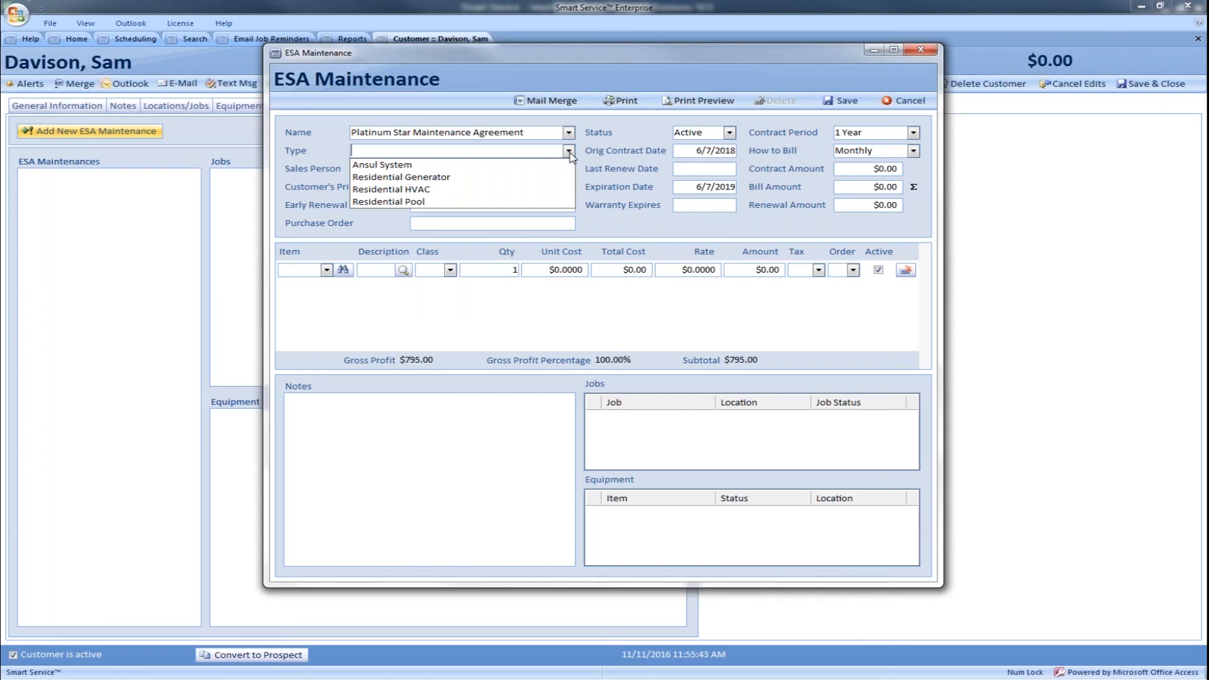
left_click(408, 190)
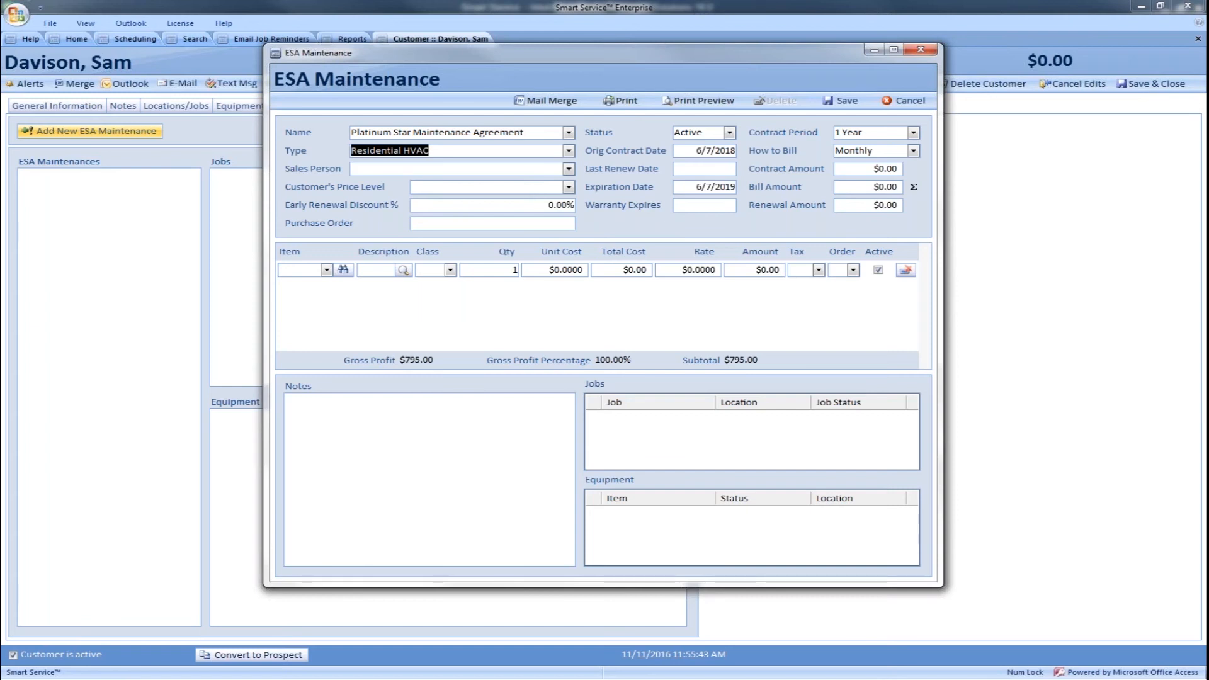
left_click(569, 169)
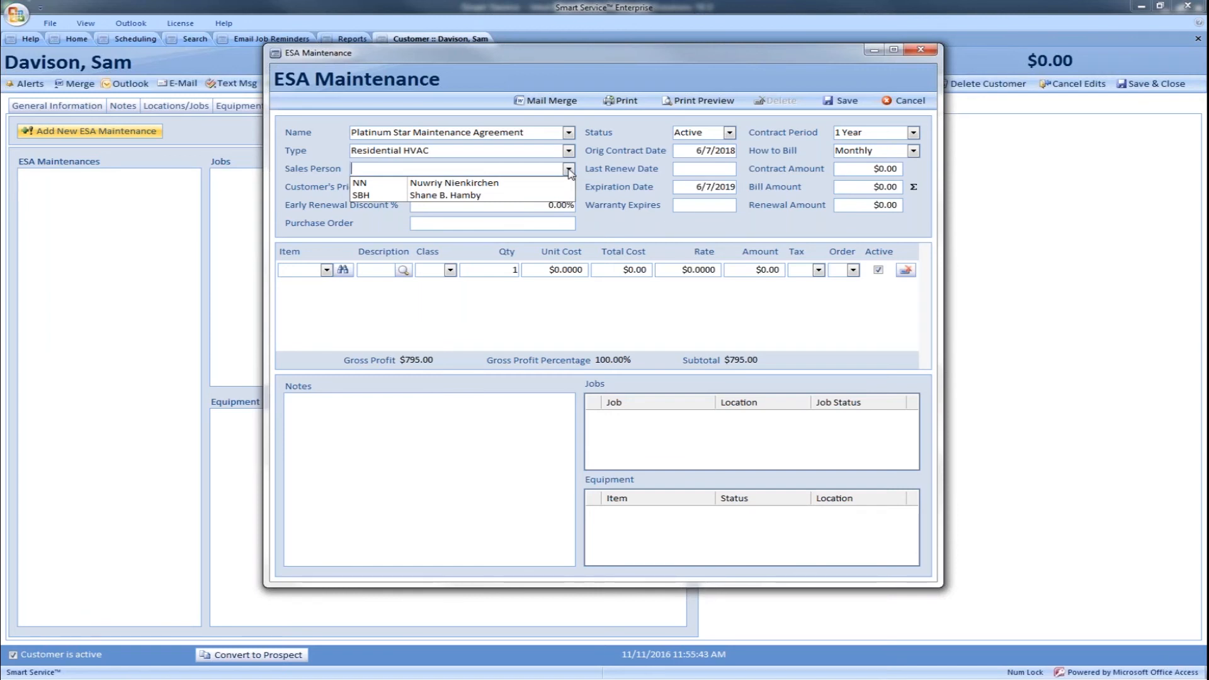
left_click(482, 184)
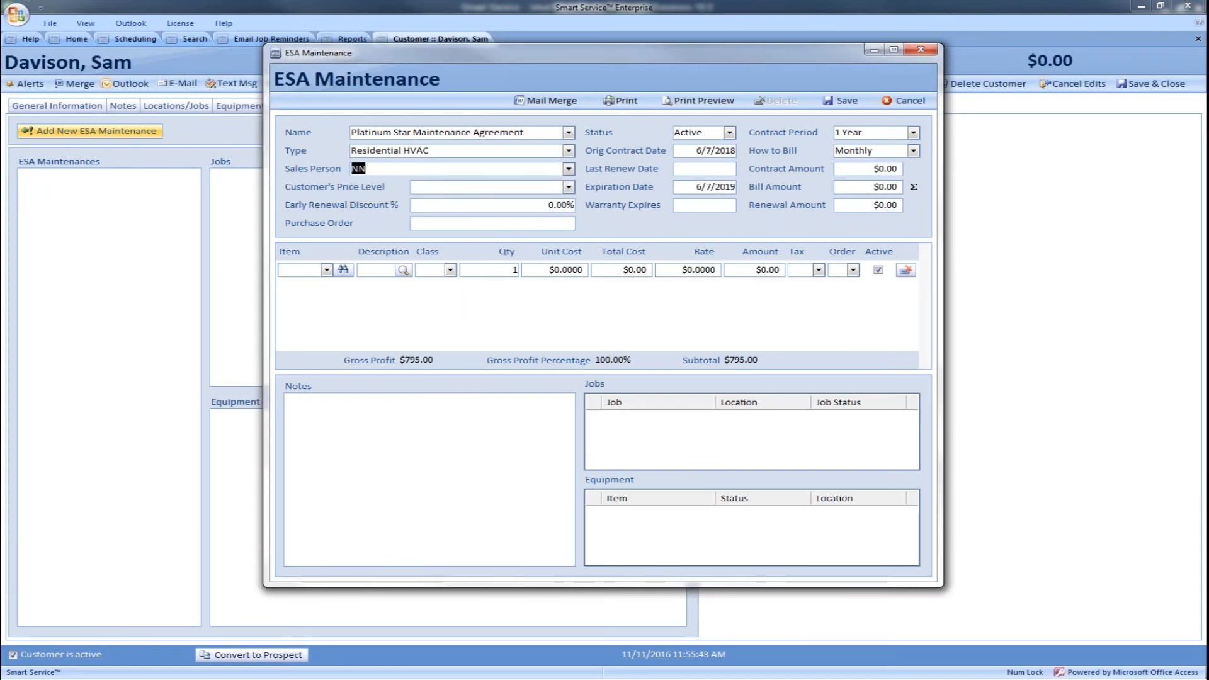
Examine the available customer price levels and the agreement's original contract, last renewal and expiration dates.
left_click(569, 187)
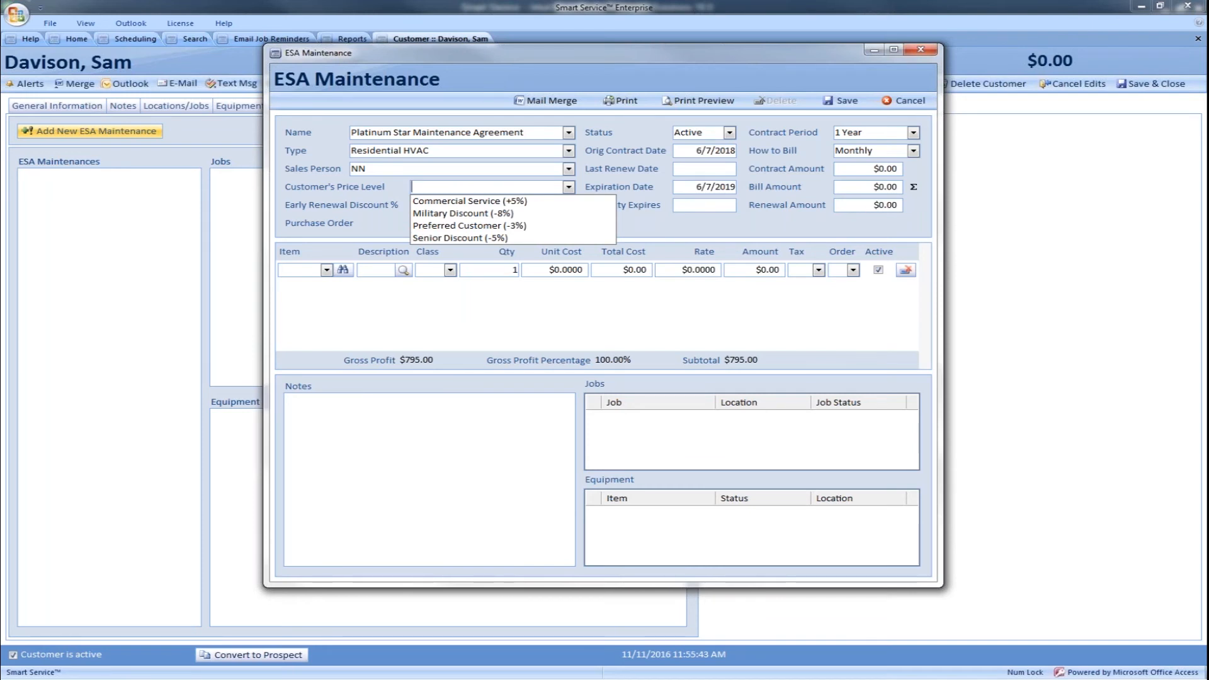
key("Escape")
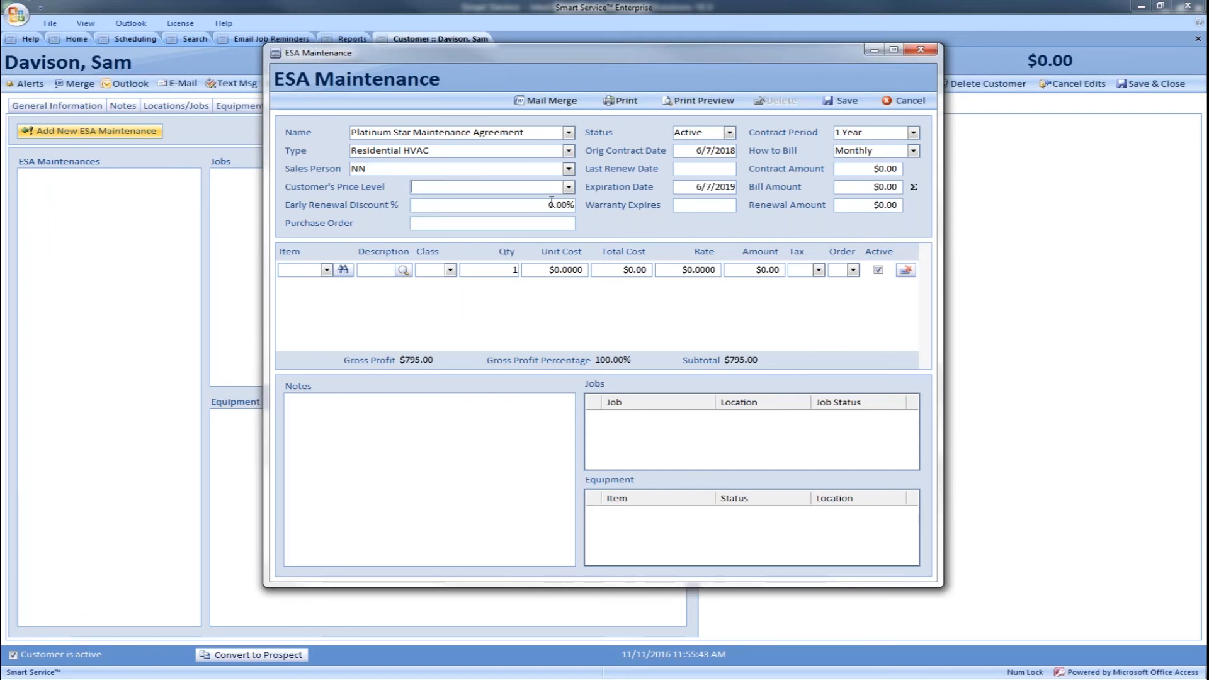
left_click_drag(696, 151, 726, 154)
left_click(697, 168)
left_click(696, 186)
left_click_drag(693, 187, 741, 187)
Set the agreement's early renewal discount to 15%.
left_click_drag(543, 206, 575, 205)
type("15")
key("Tab")
Examine the agreement's available statuses and its original contract and expiration dates.
left_click(730, 133)
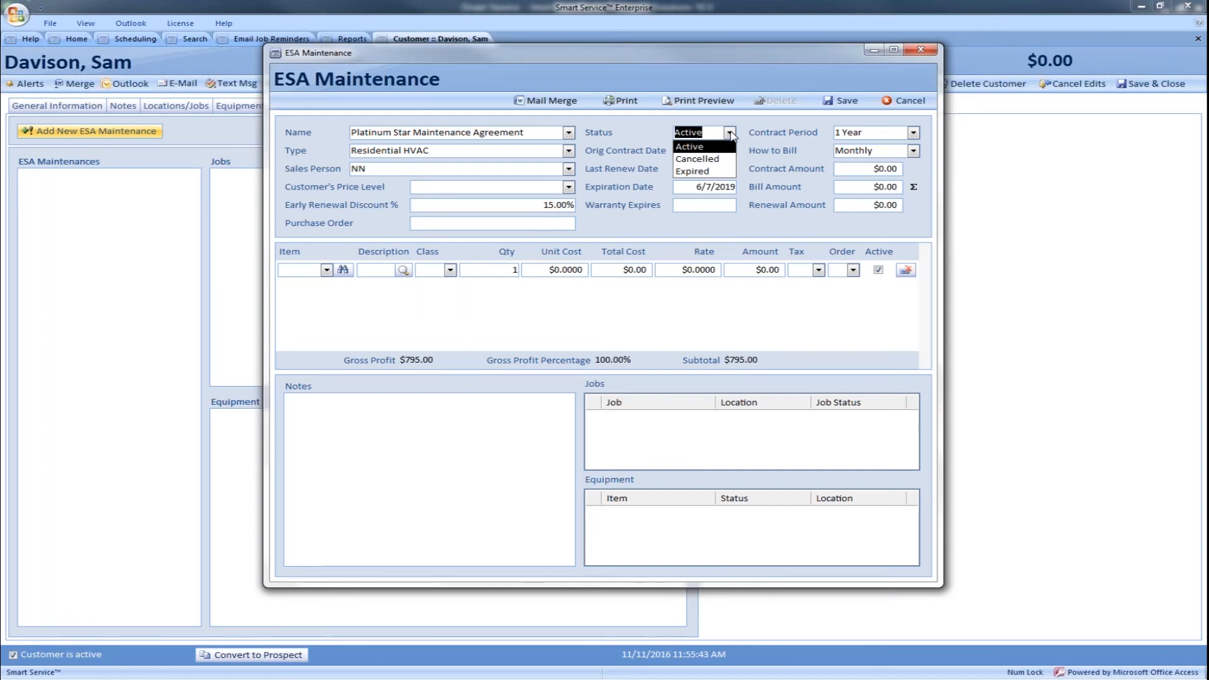
left_click(731, 134)
left_click(706, 152)
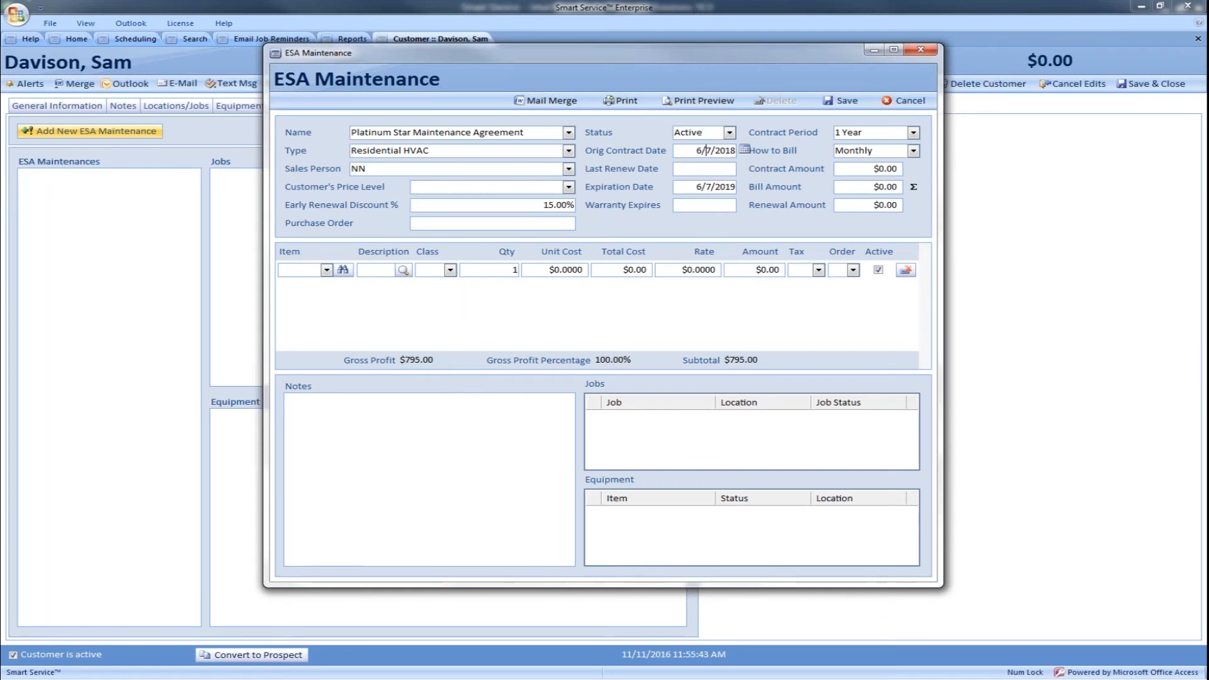
left_click(743, 149)
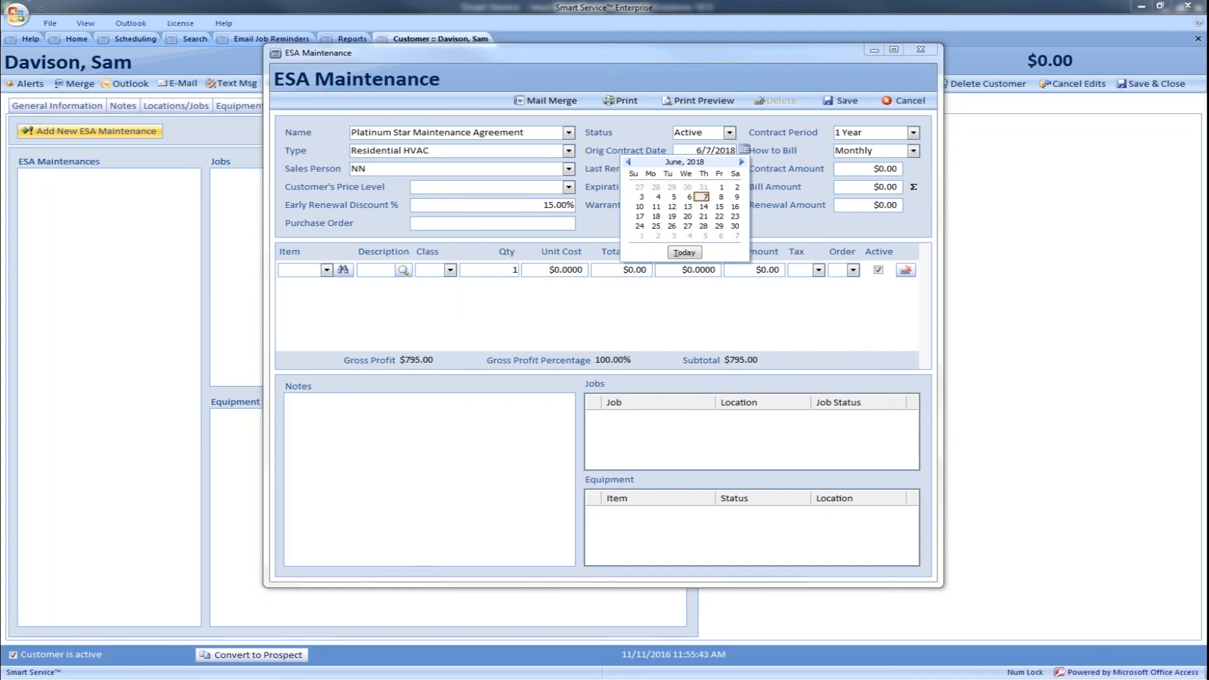
left_click(744, 149)
left_click(722, 186)
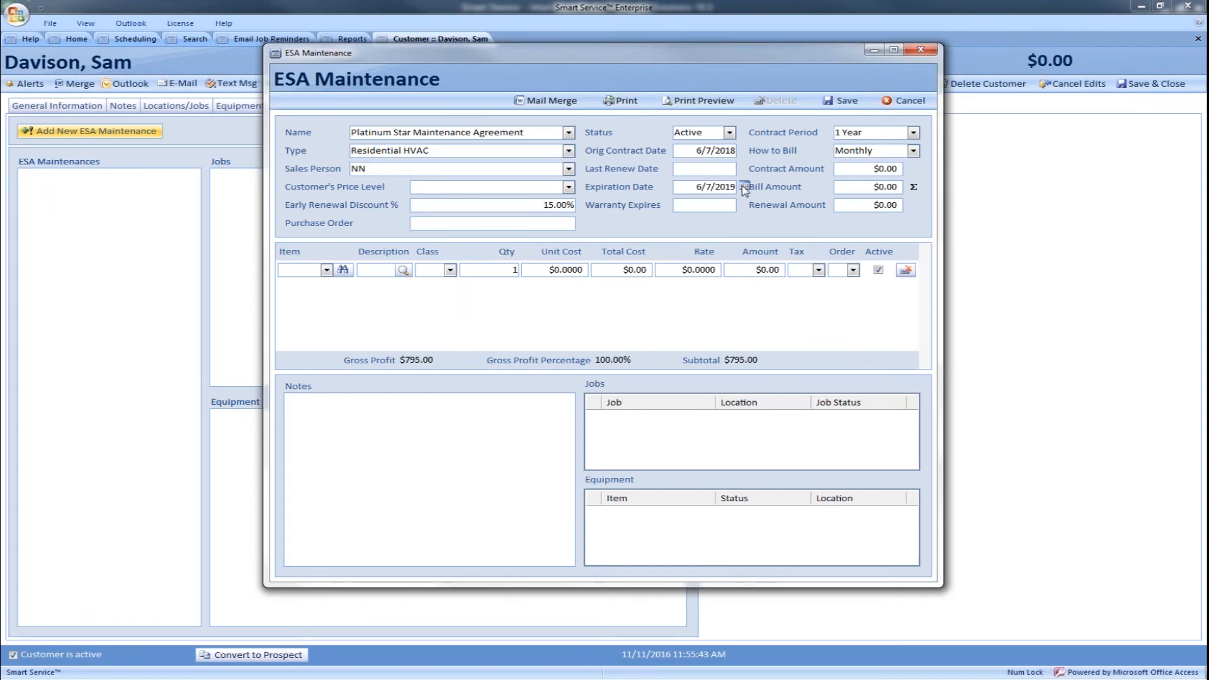
Examine the agreement's contract period and billing frequency options, its expiration date, and its contract amount.
left_click(914, 133)
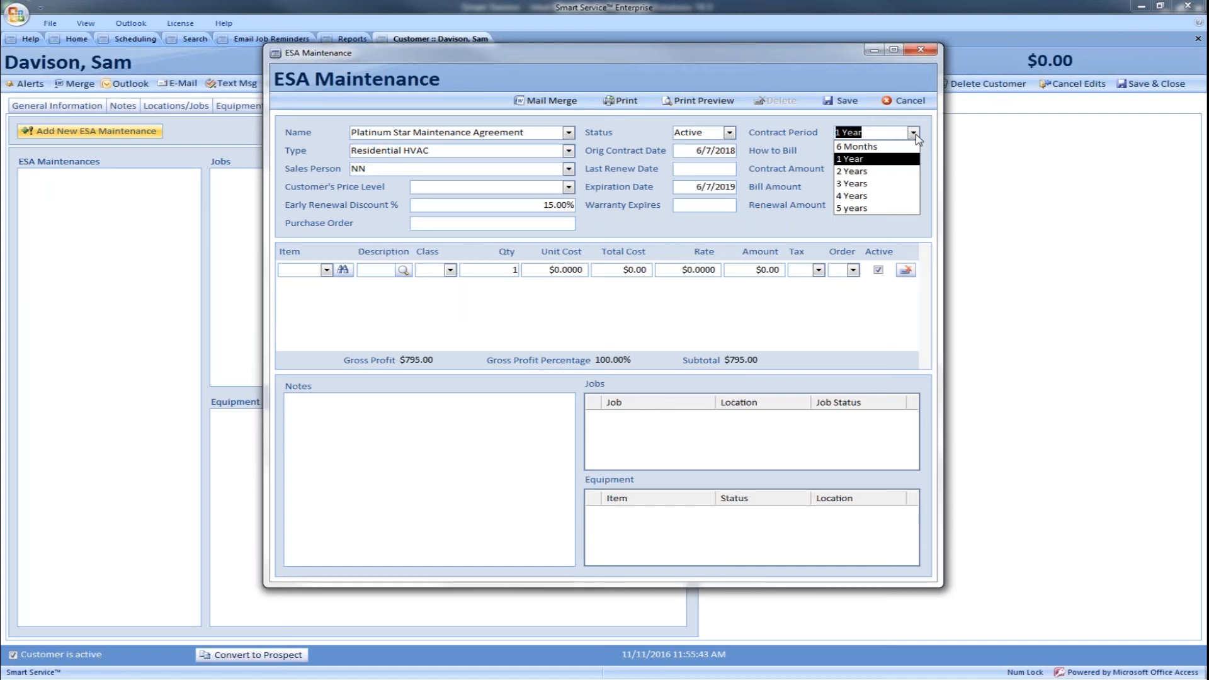
left_click(915, 135)
left_click(913, 152)
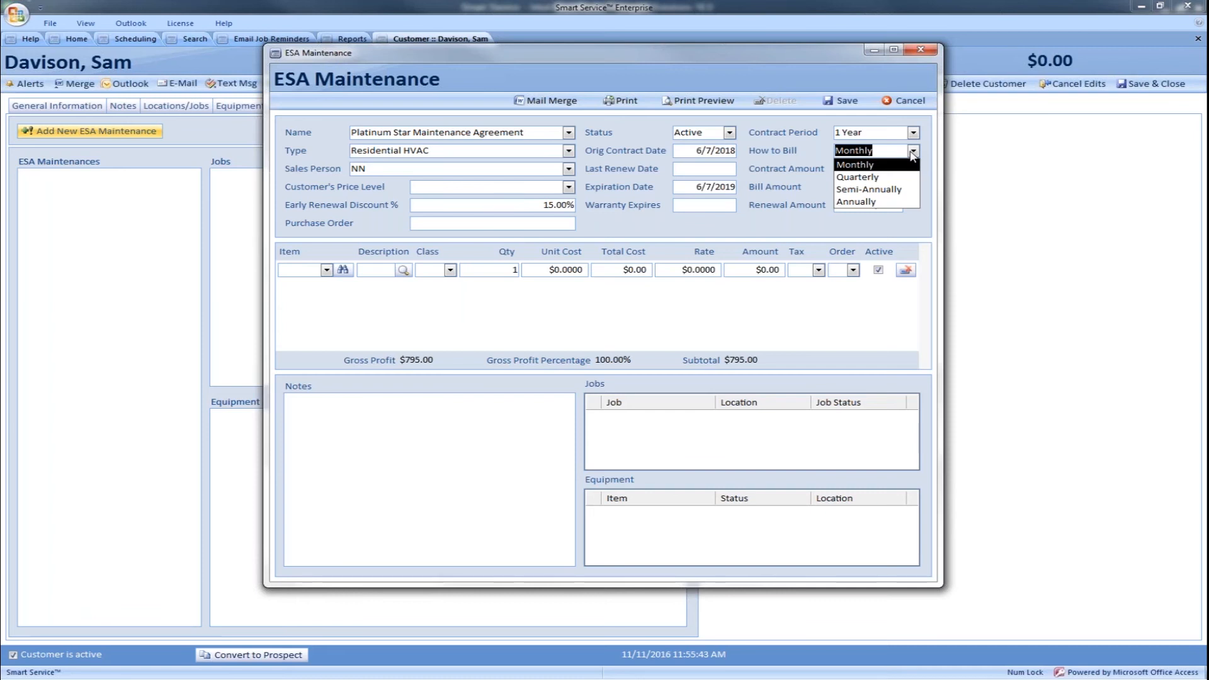
left_click(914, 153)
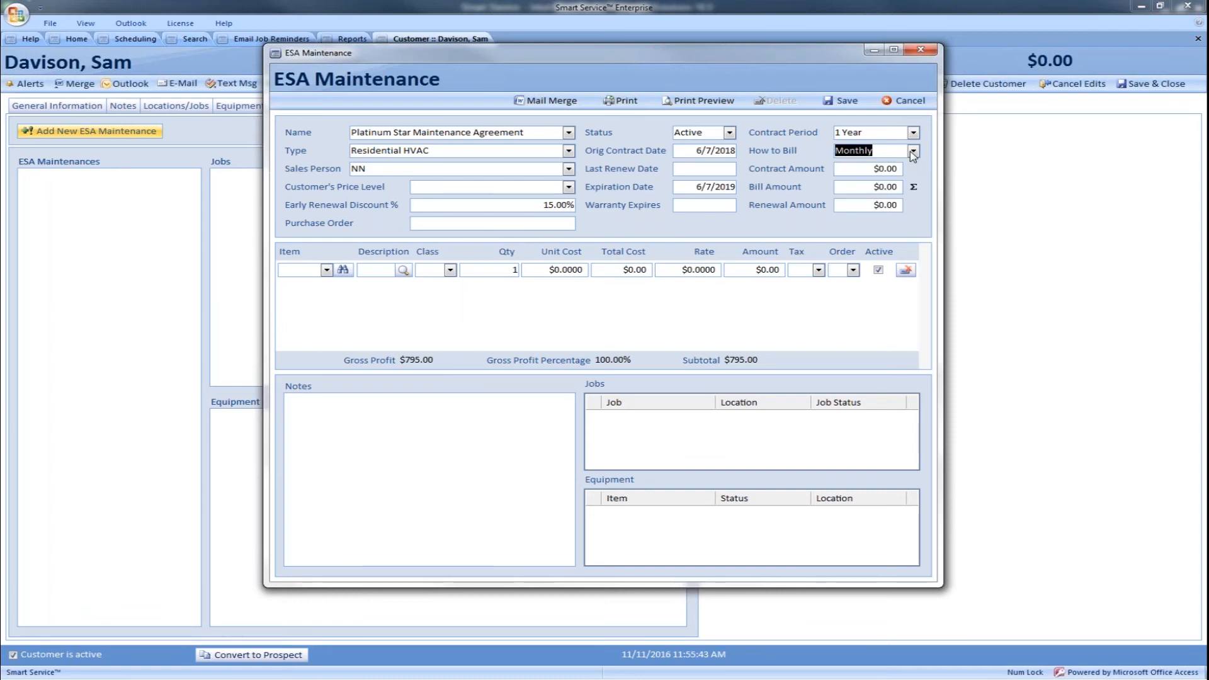
left_click(841, 99)
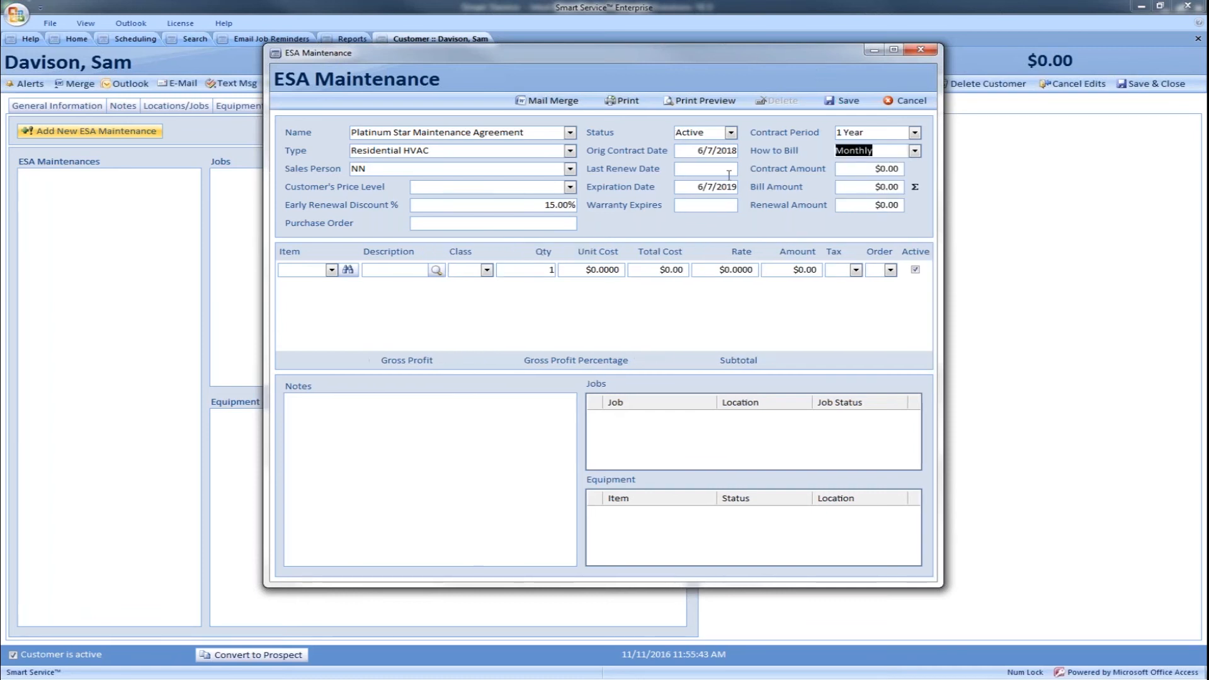
left_click_drag(696, 187, 738, 187)
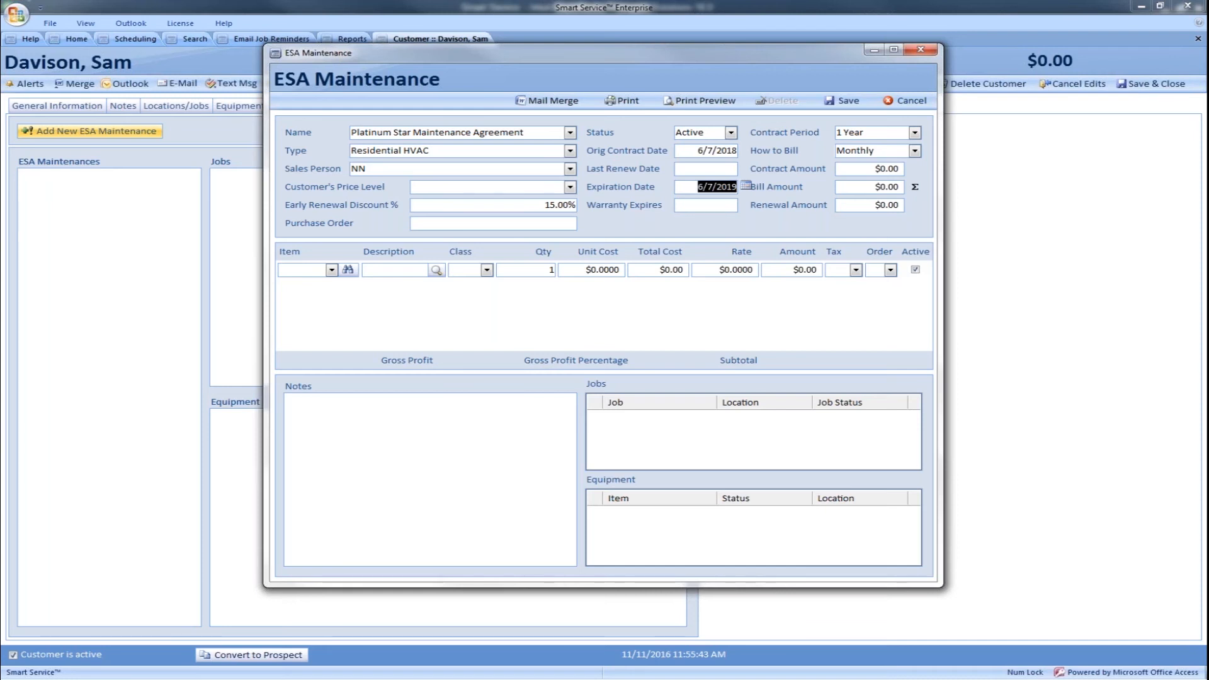
left_click(874, 168)
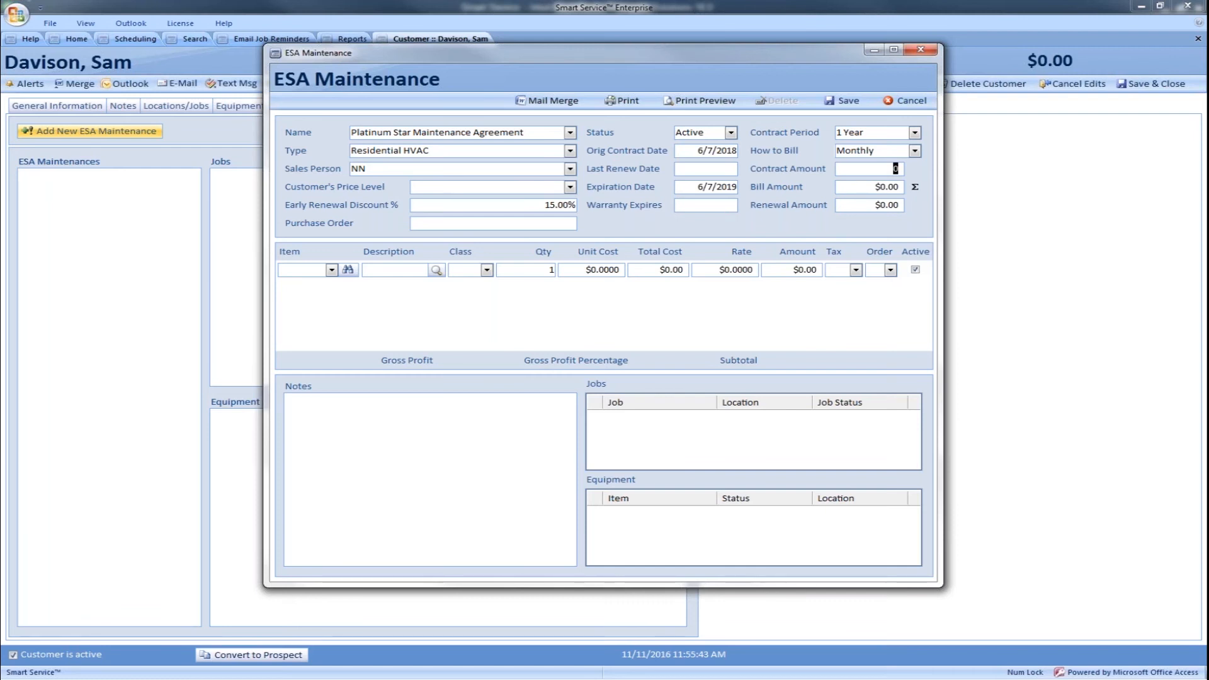
Add the Service Agreement Items:Platinum Star Program item to the agreement.
left_click(332, 270)
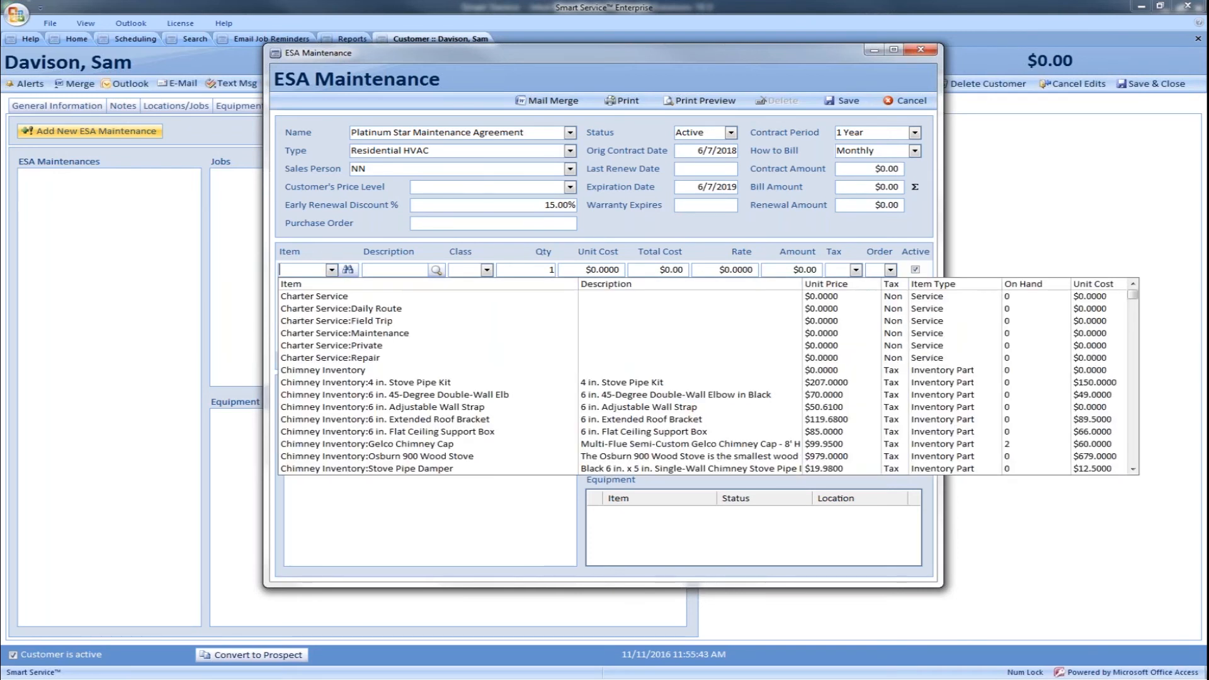
type("service ag")
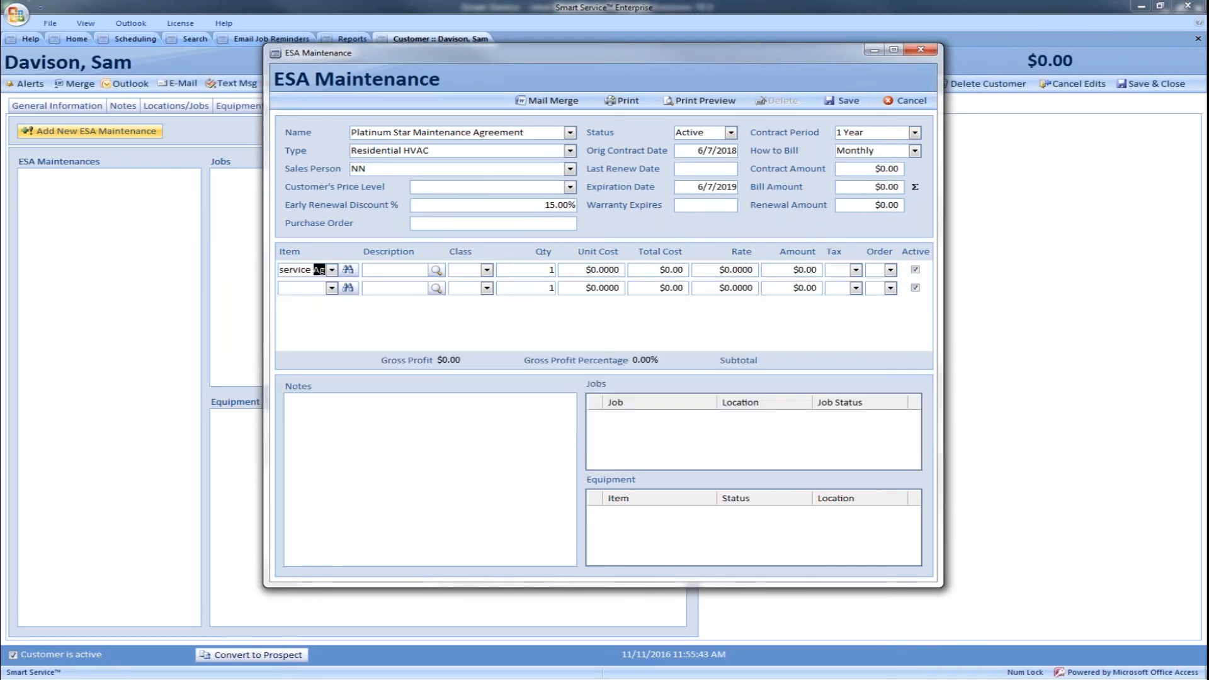
type("ree")
left_click(332, 270)
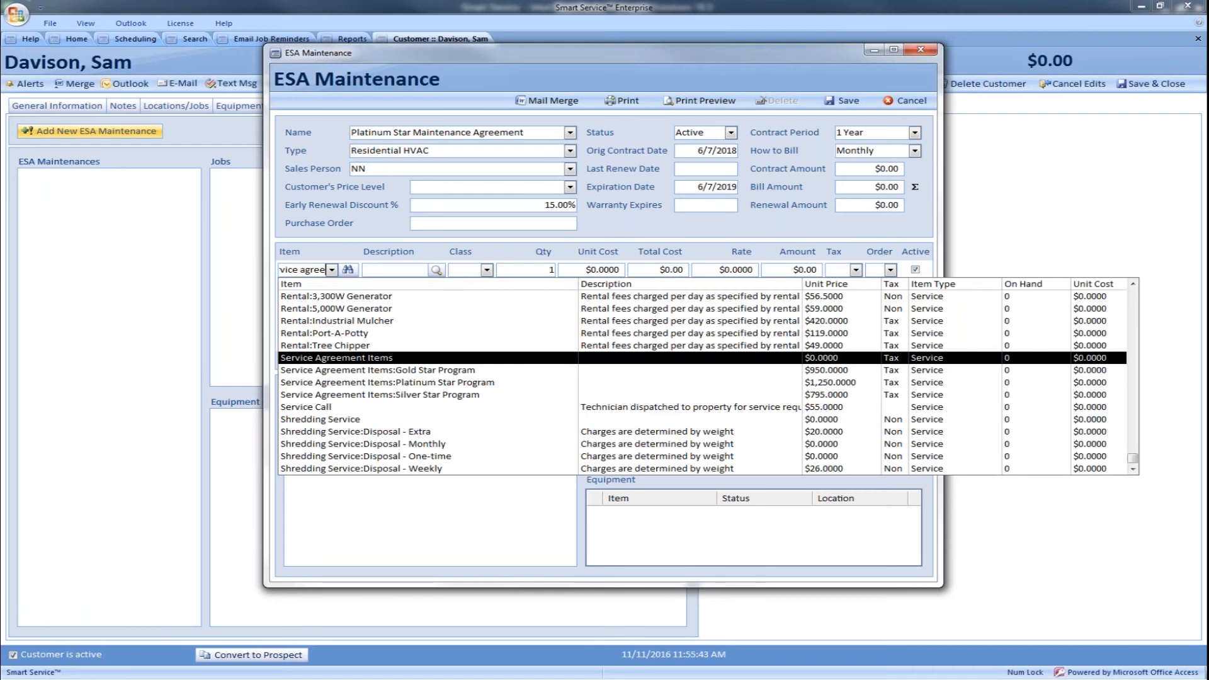
left_click(402, 386)
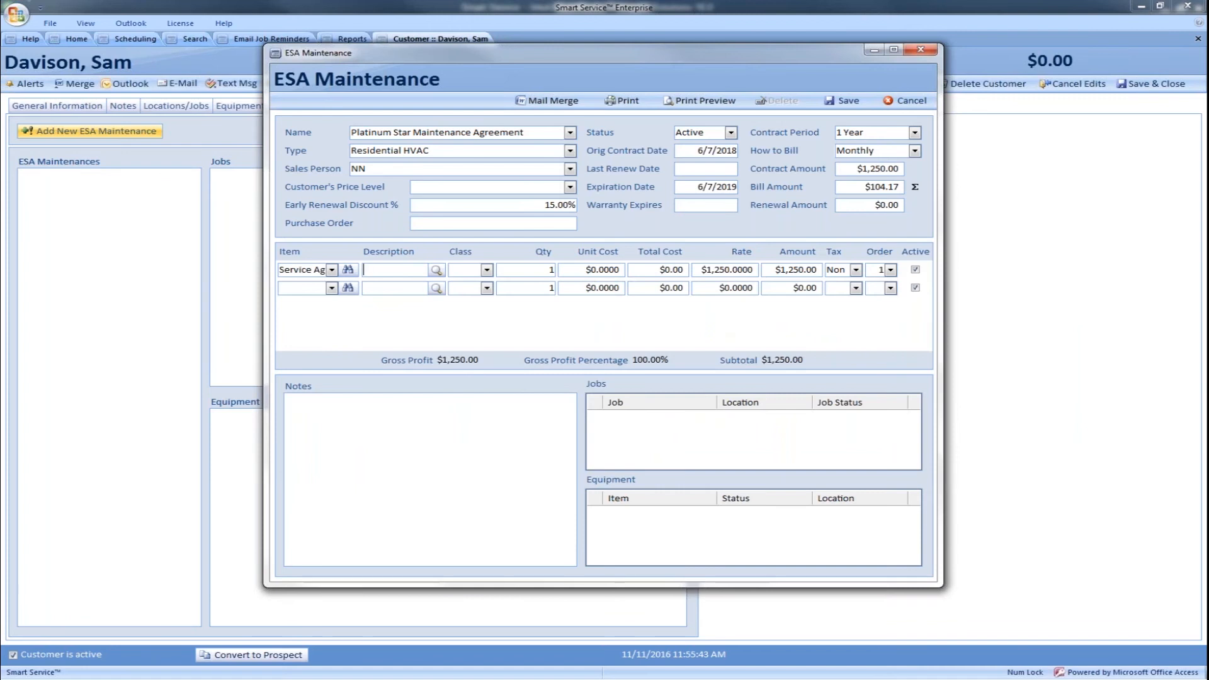
Examine the agreement's contract period, contract amount, calculated bill amount and renewal amount.
left_click(838, 132)
left_click_drag(871, 152, 903, 171)
left_click(890, 187)
double_click(890, 187)
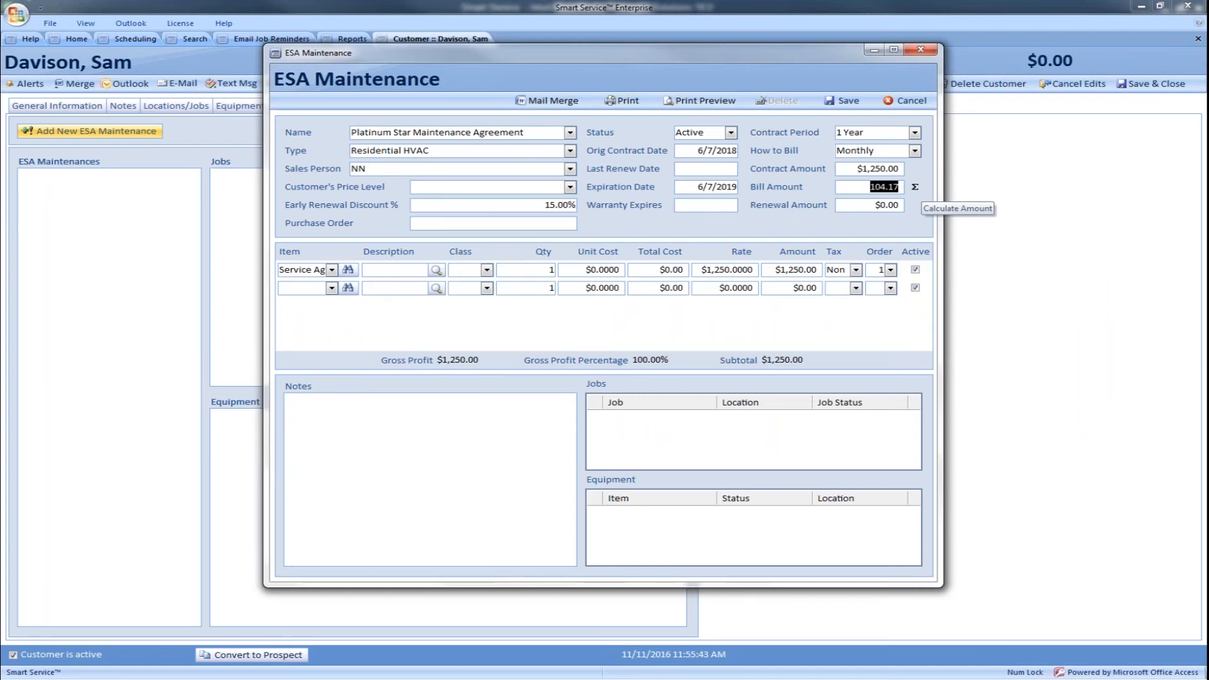
left_click(900, 205)
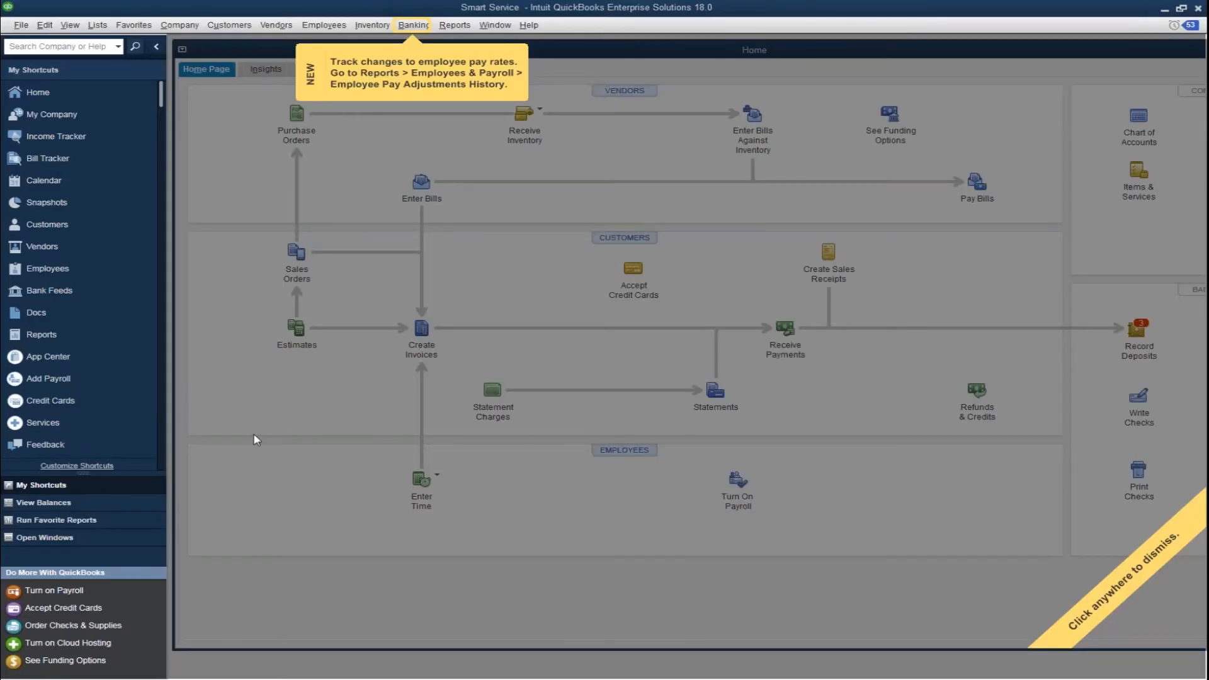
Switch to QuickBooks and open the Price Level List.
left_click(282, 399)
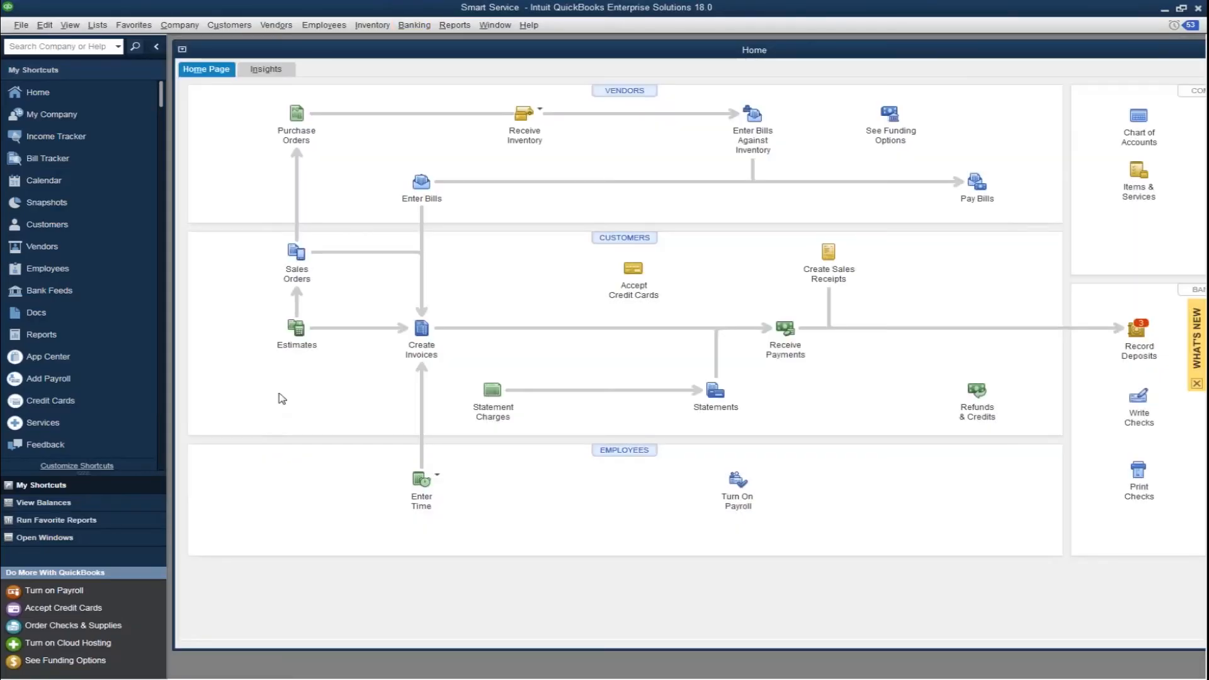
left_click(101, 26)
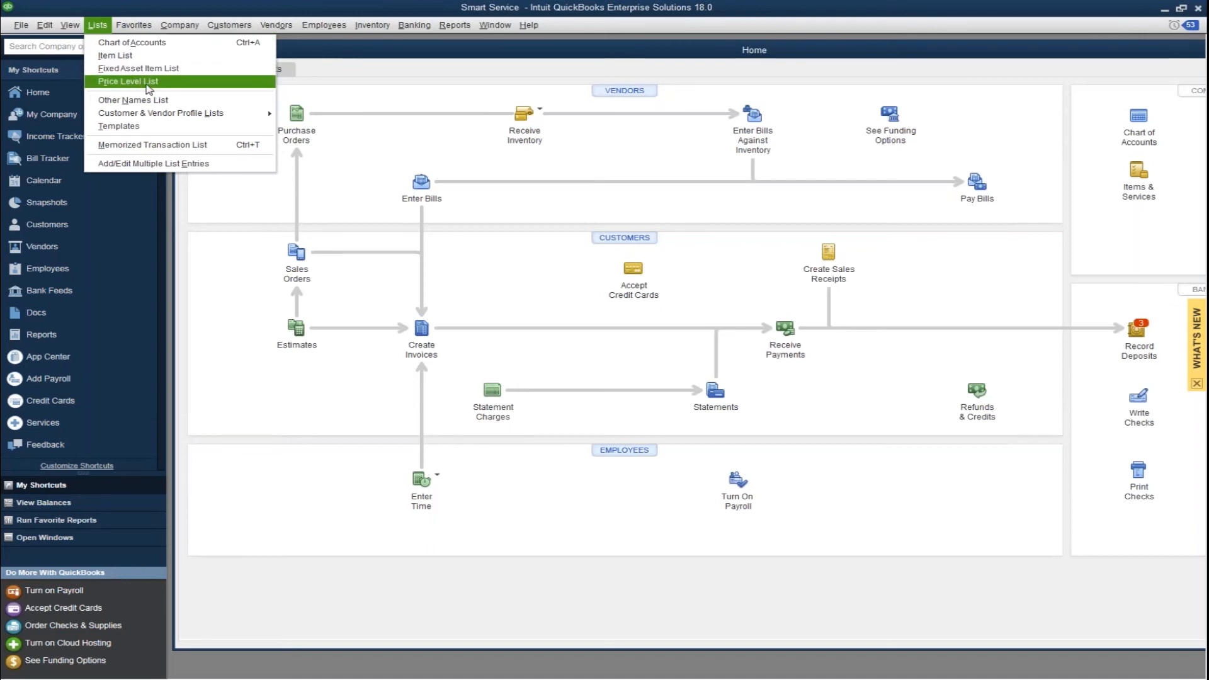
left_click(154, 84)
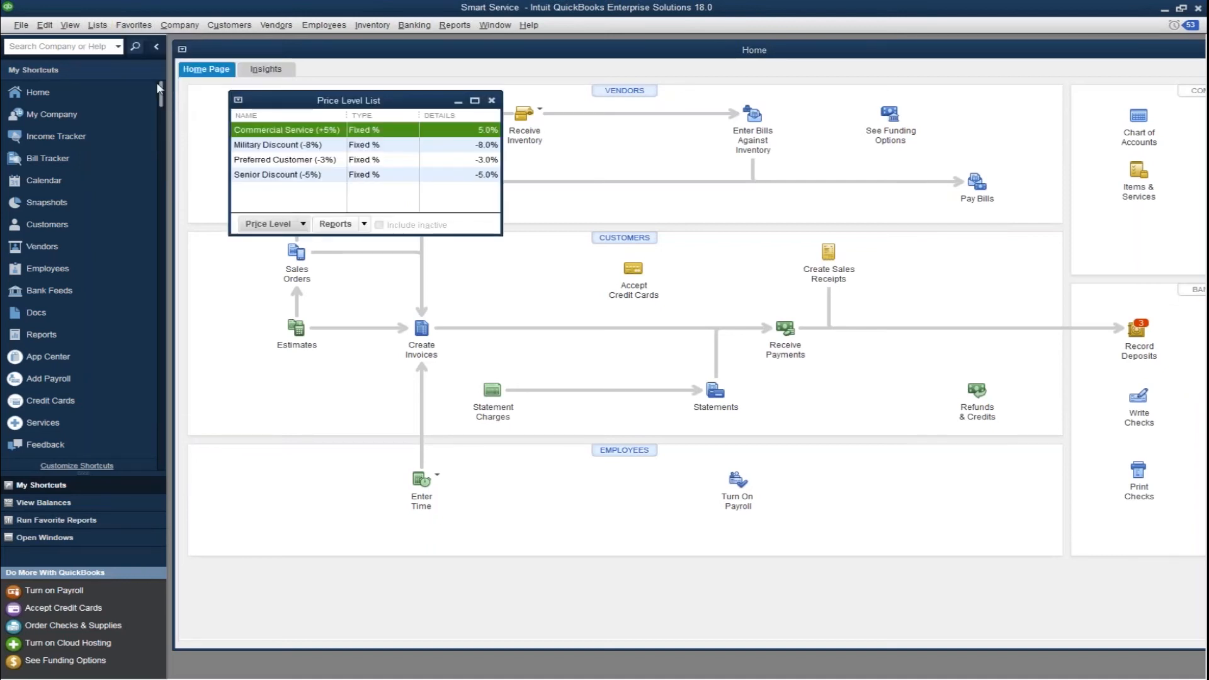
Start a new price level, compare the Fixed % and Per Item types, and discard it.
left_click(303, 225)
left_click(294, 241)
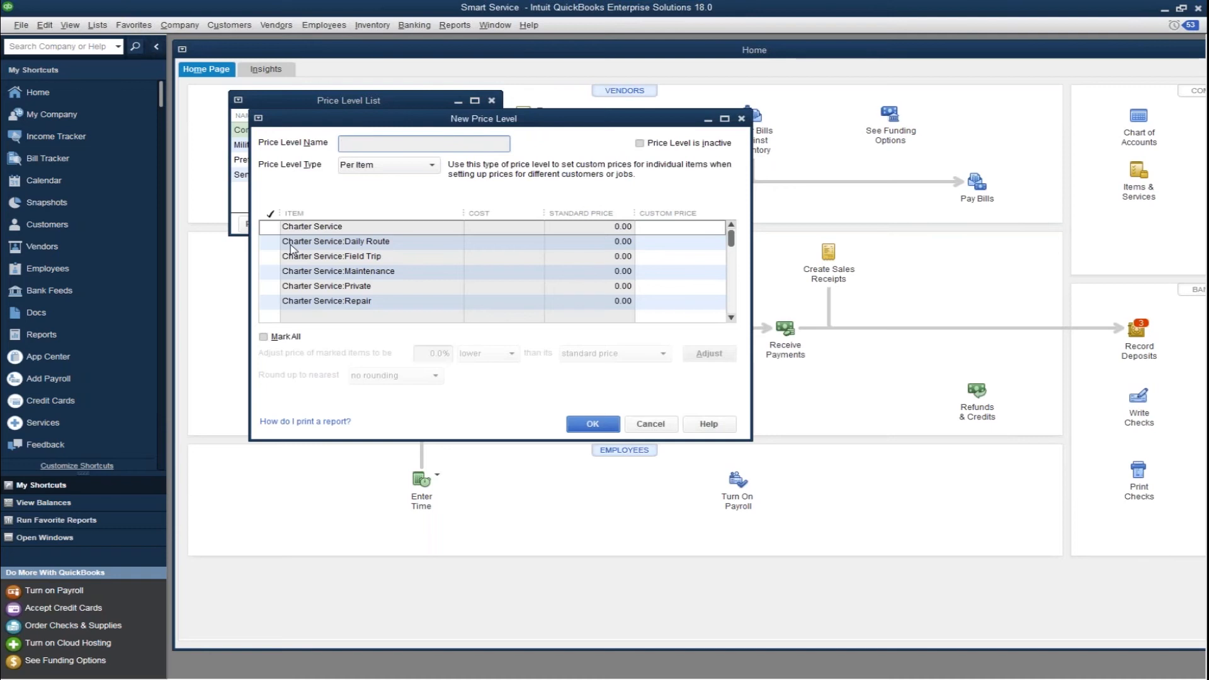
left_click(367, 167)
left_click(359, 183)
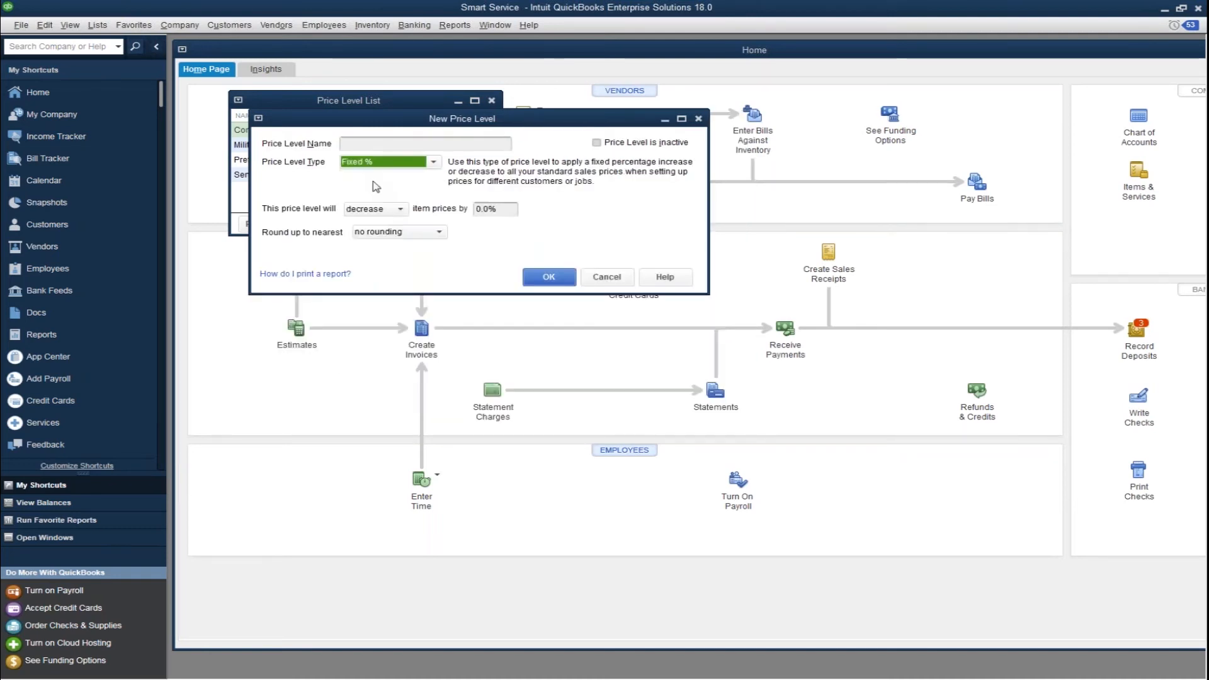
left_click(426, 165)
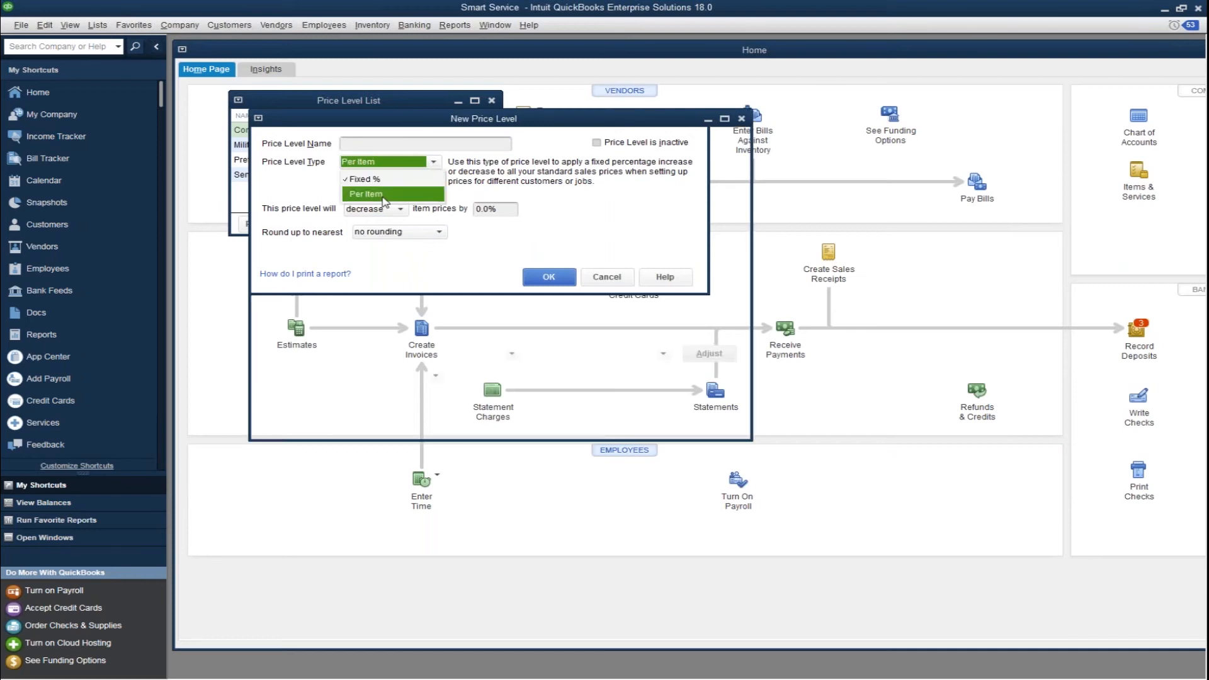
left_click(382, 196)
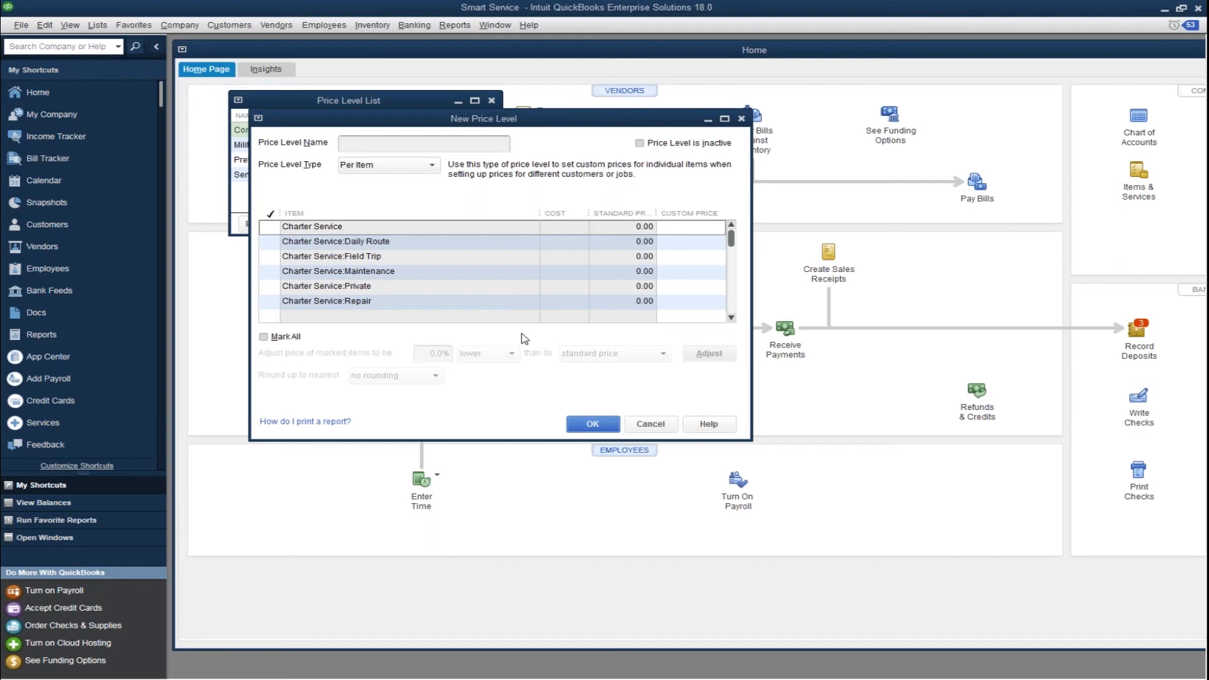
left_click(649, 424)
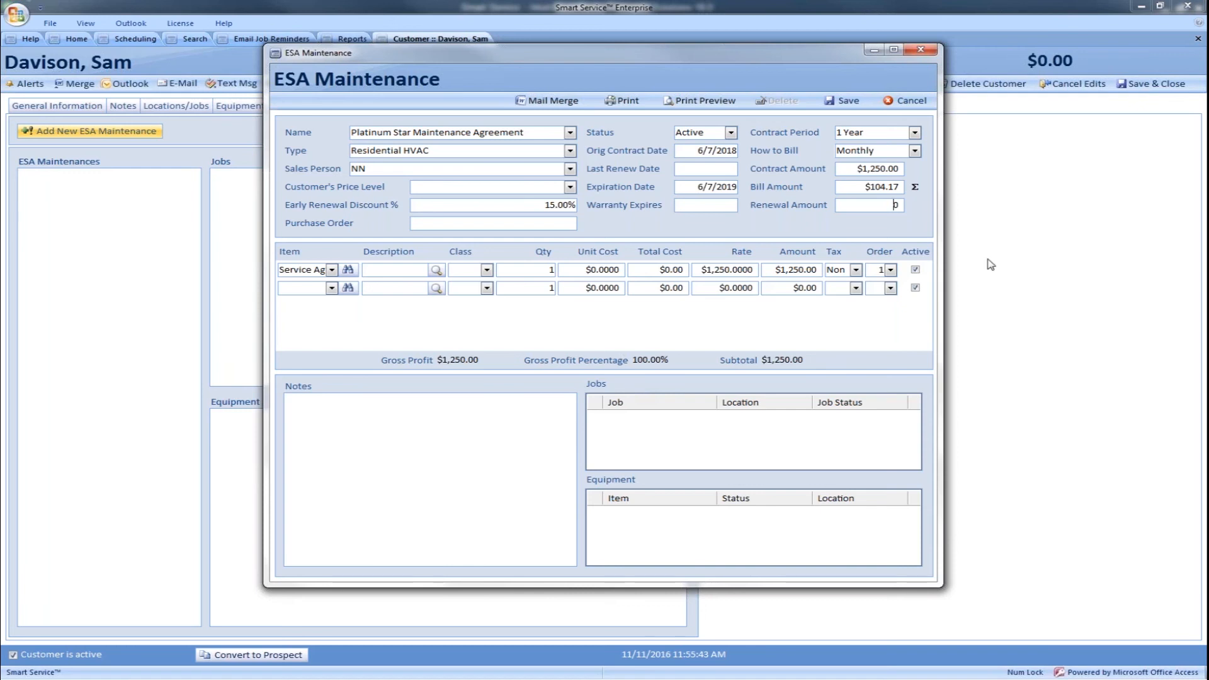
Return to Smart Service and examine the order, item choices and active setting of the agreement's Platinum Star Program line.
left_click(890, 274)
left_click(891, 274)
left_click(331, 270)
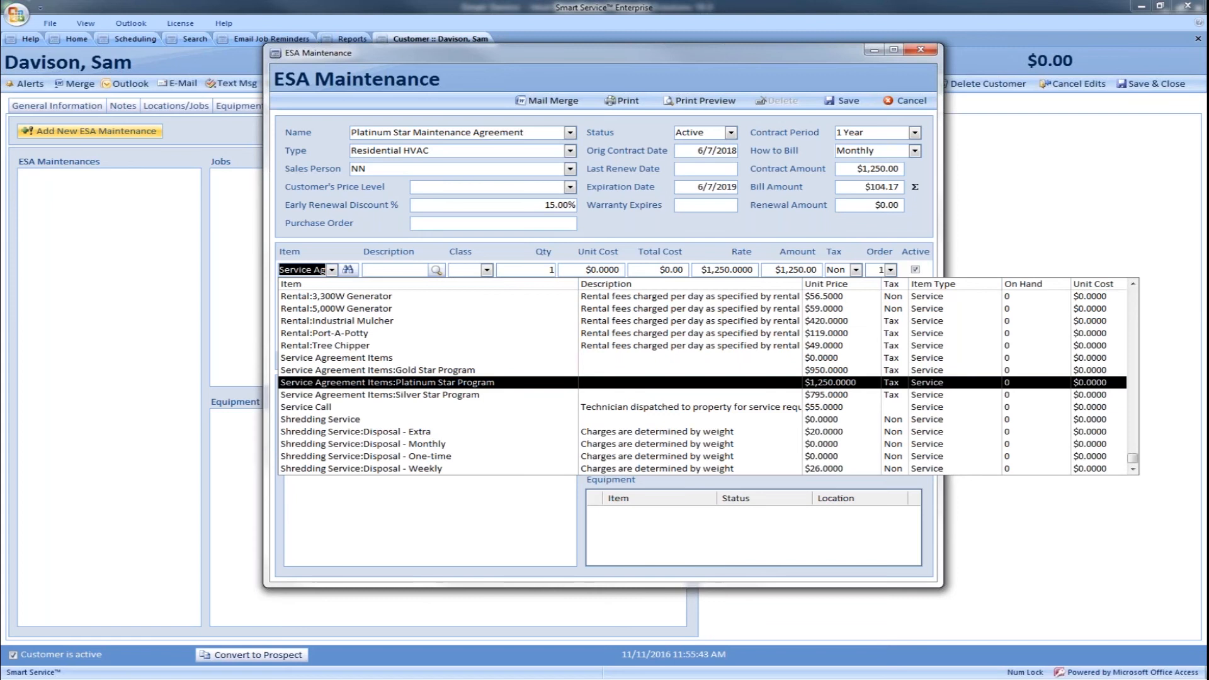
key("Escape")
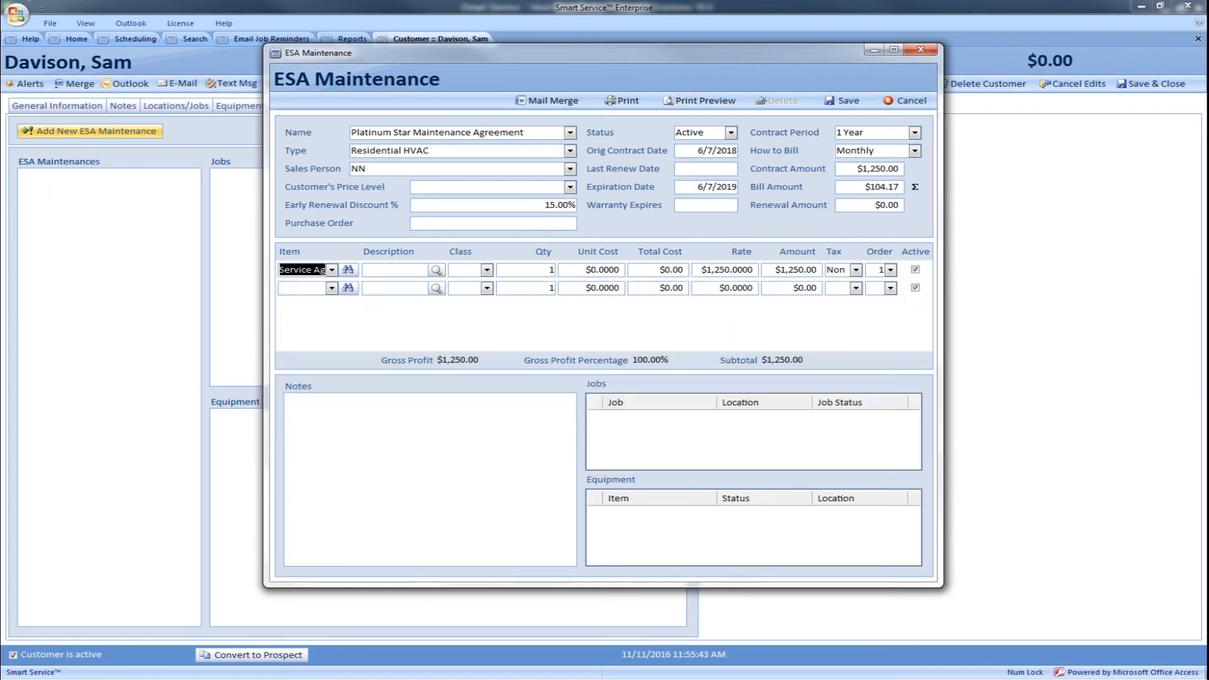
left_click(915, 271)
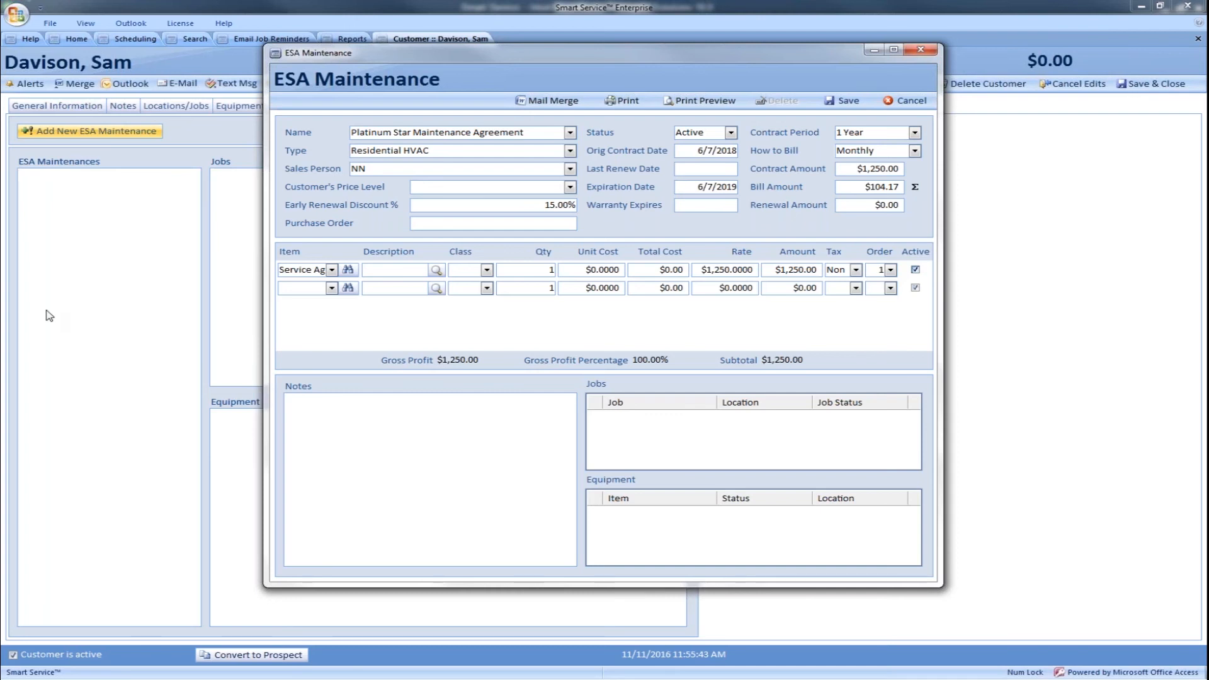
Save the maintenance agreement and add a new job for the customer with the suggested job name.
left_click(338, 410)
left_click(847, 101)
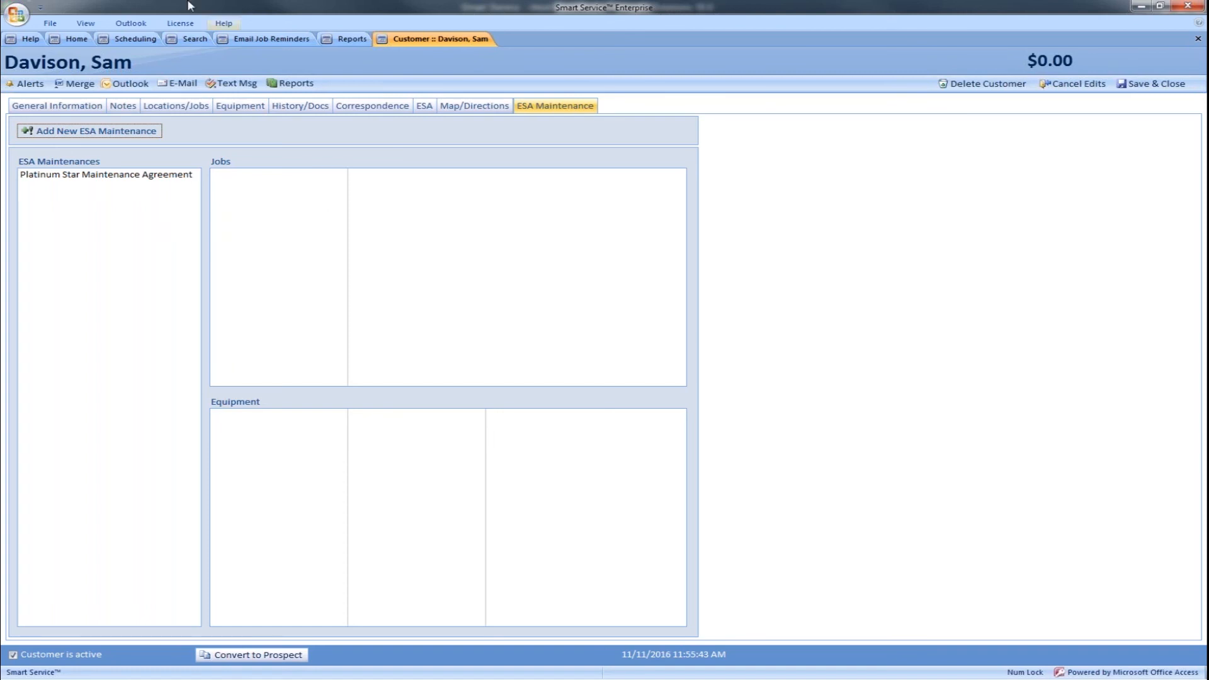
left_click(166, 108)
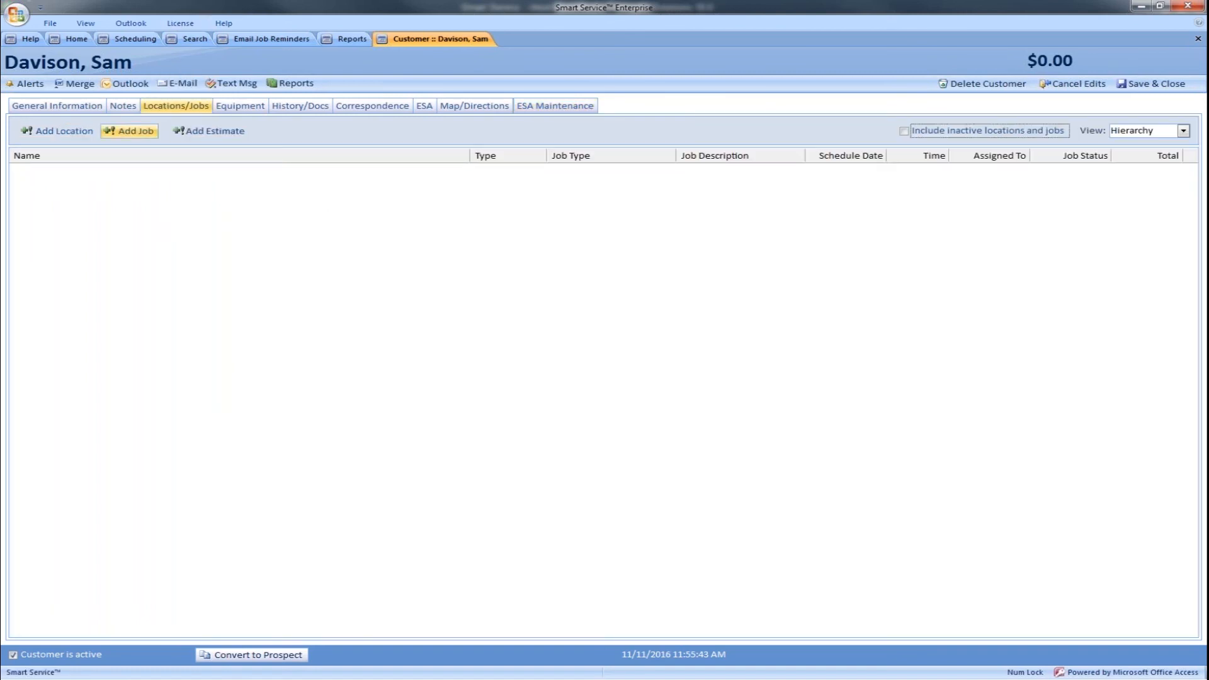
left_click(142, 134)
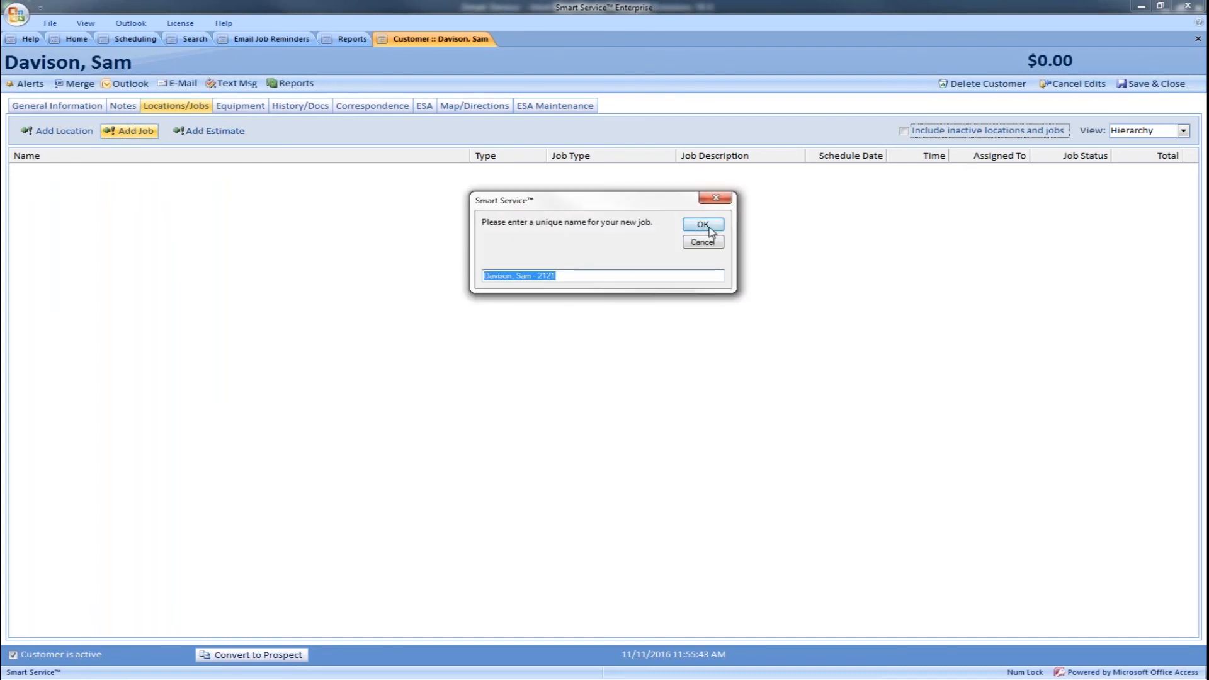
left_click(708, 228)
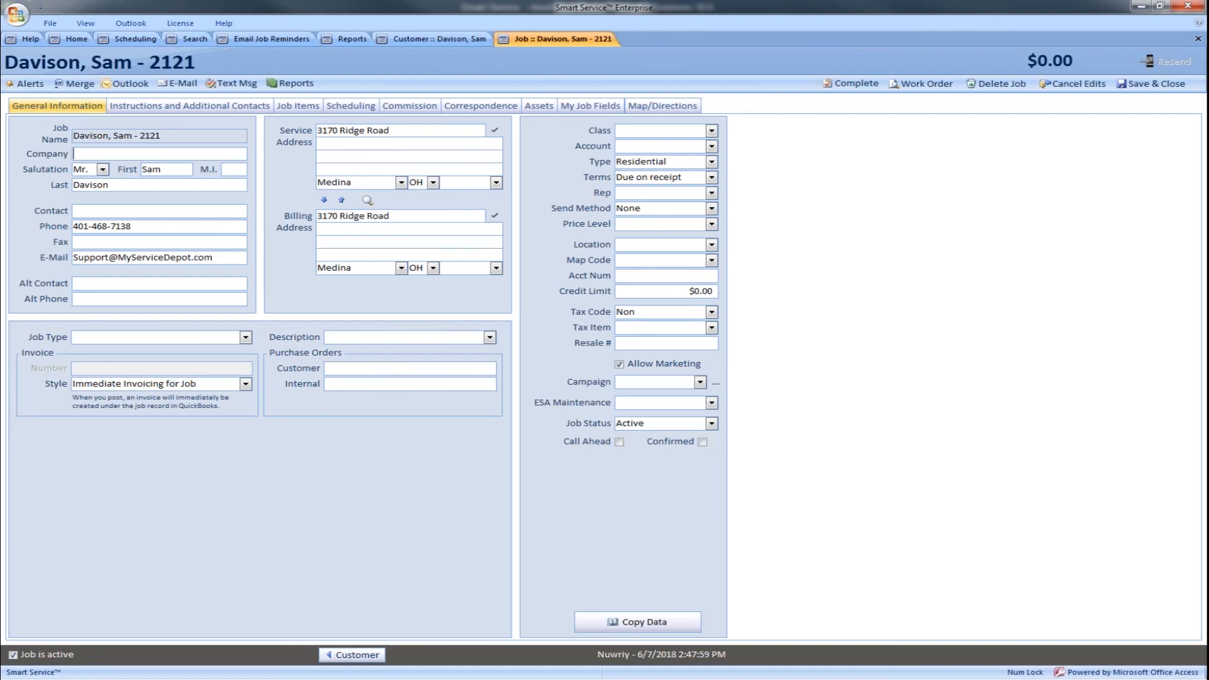
Link the job to the Platinum Star Maintenance Agreement and set its job type to ESA Maintenance.
left_click(711, 404)
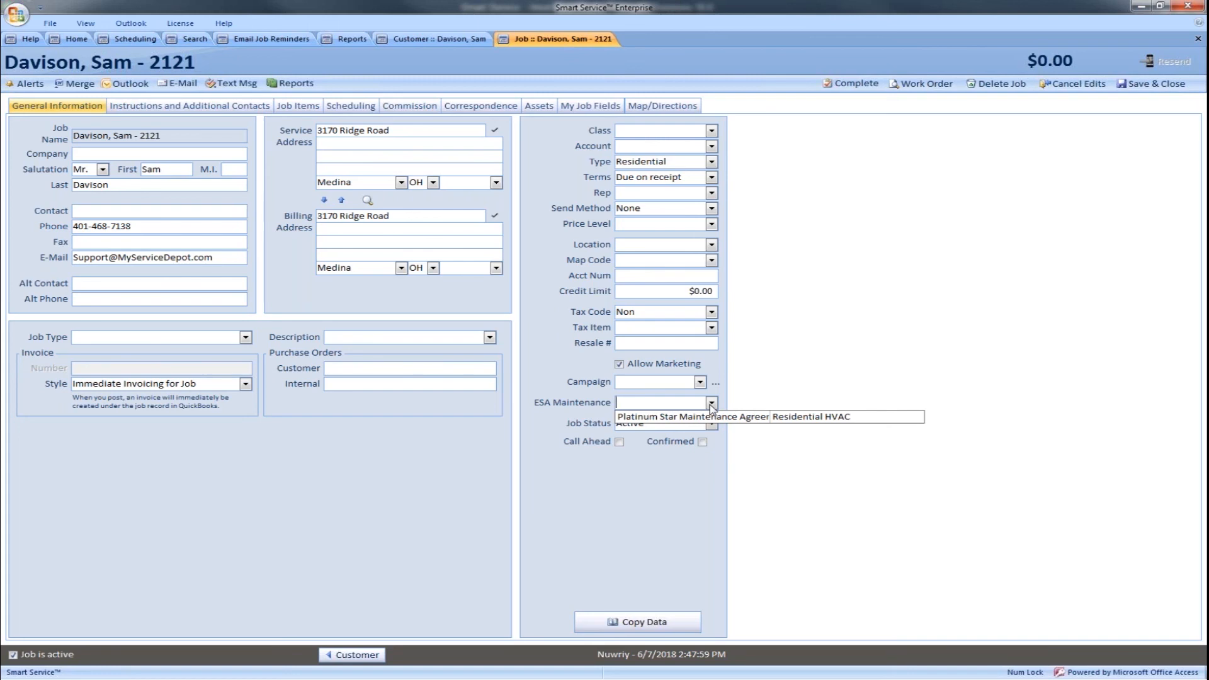
left_click(704, 417)
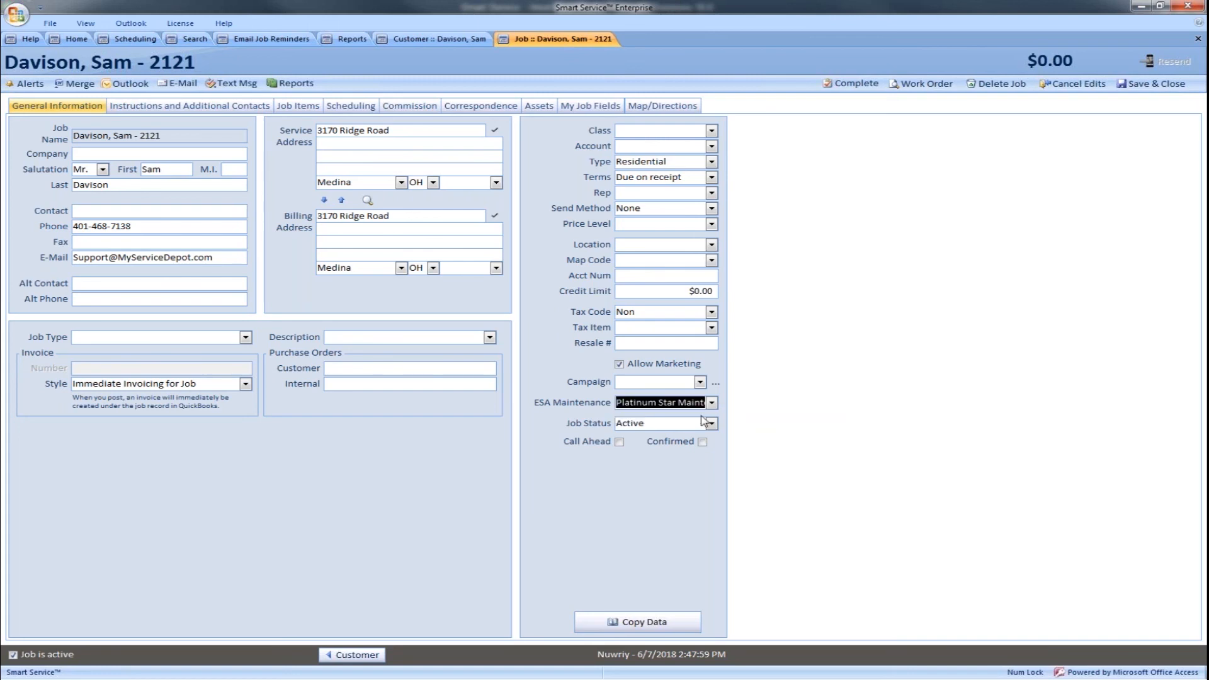
left_click(245, 338)
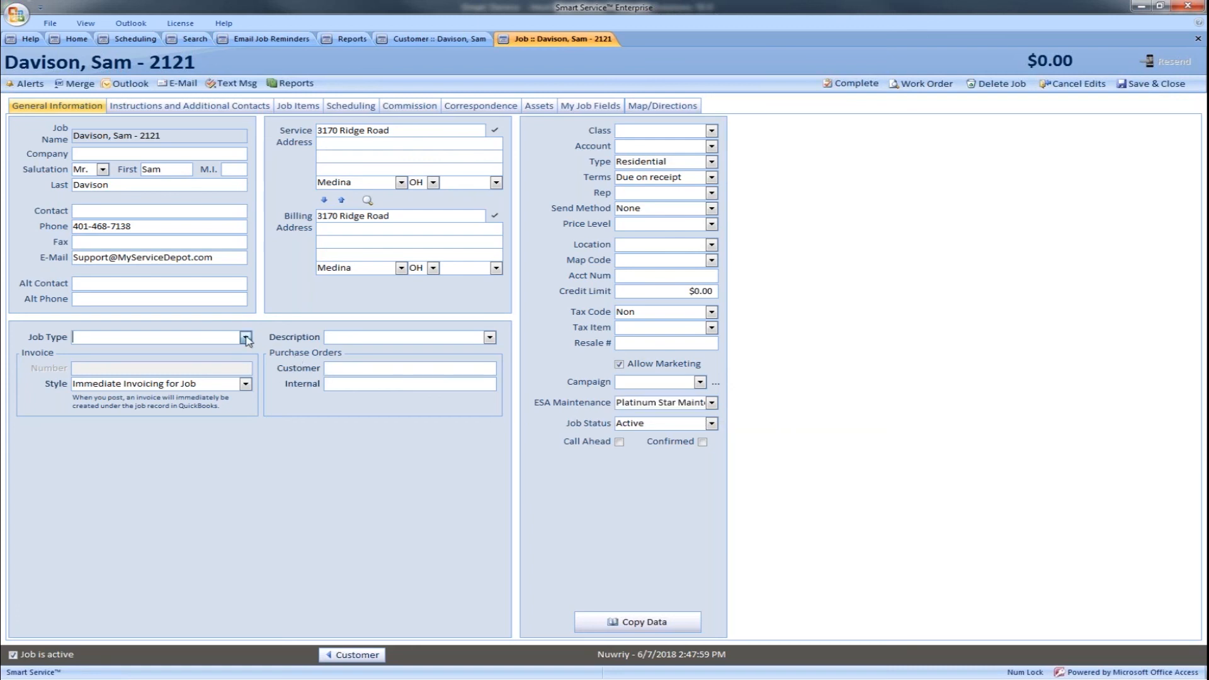
type("esa Maintenance")
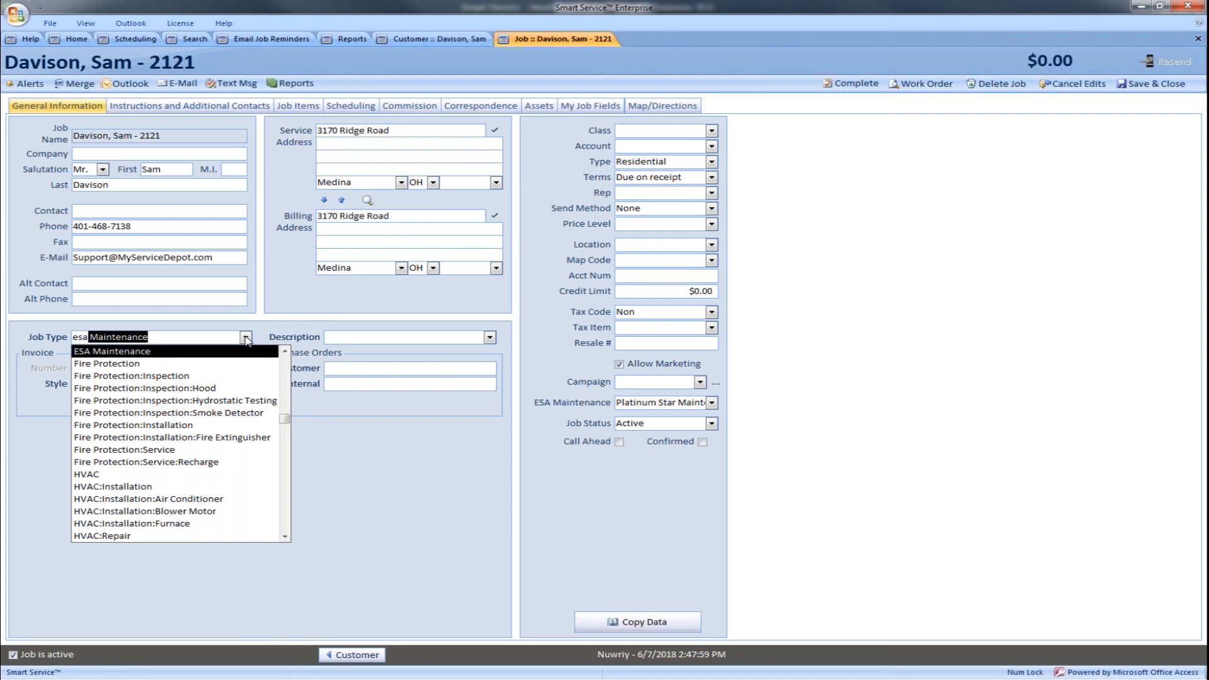
Confirm the ESA Maintenance job type and set the job's description to Semi-Annual ESA (AC).
key("Return")
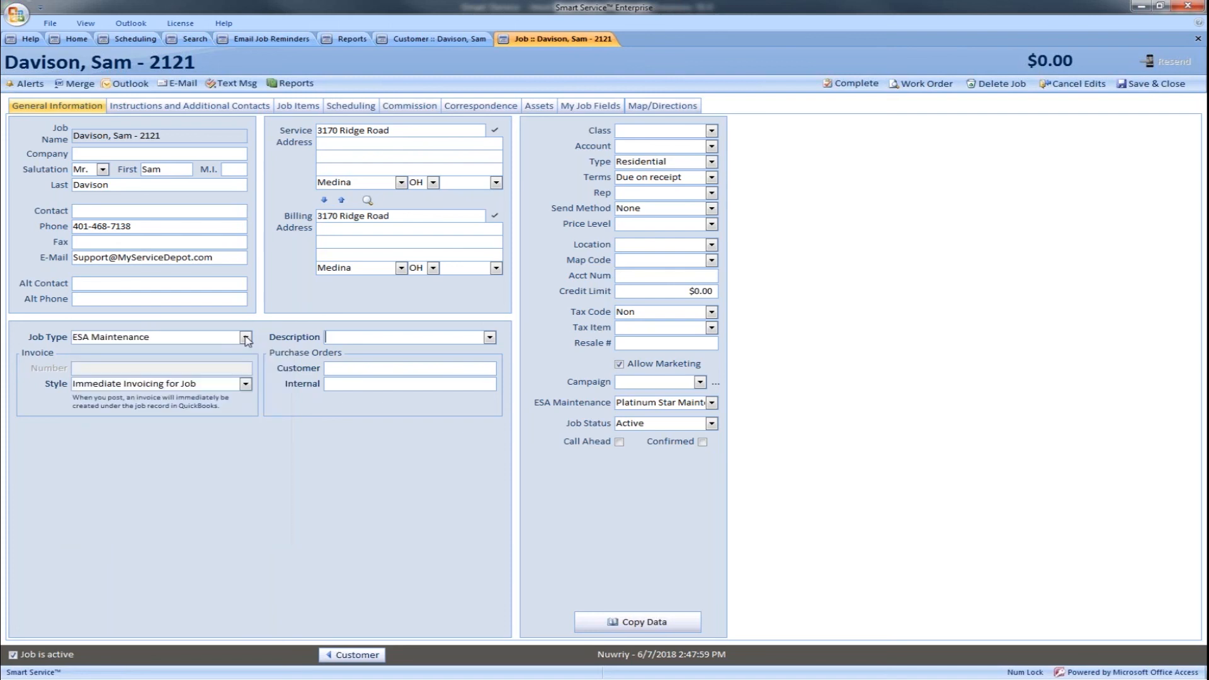
left_click(490, 337)
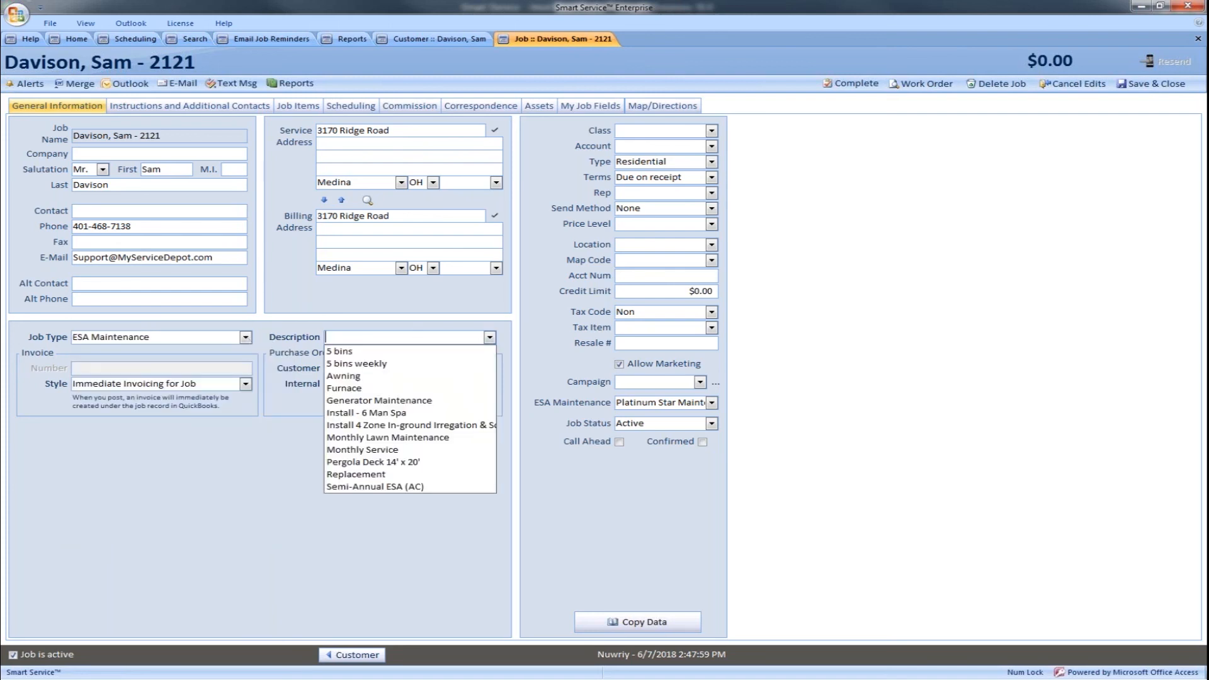
left_click(408, 487)
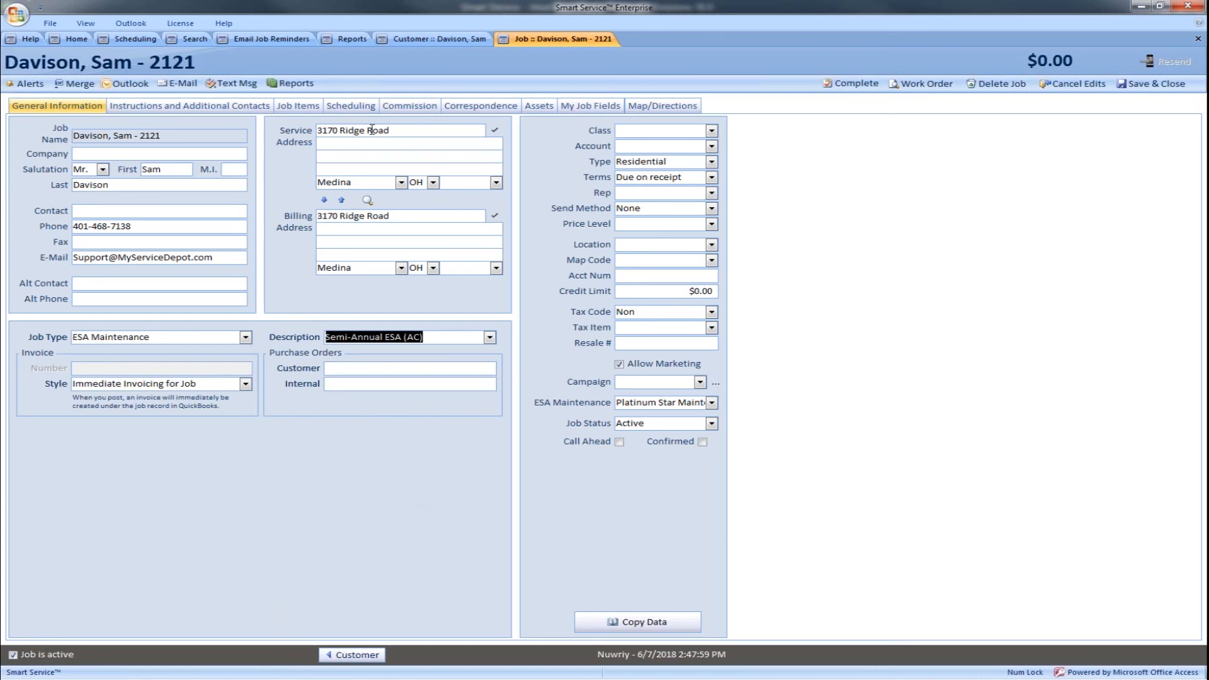
Add Chimney Inventory:Gelco Chimney Cap as a job item and set its rate to 0.
left_click(311, 108)
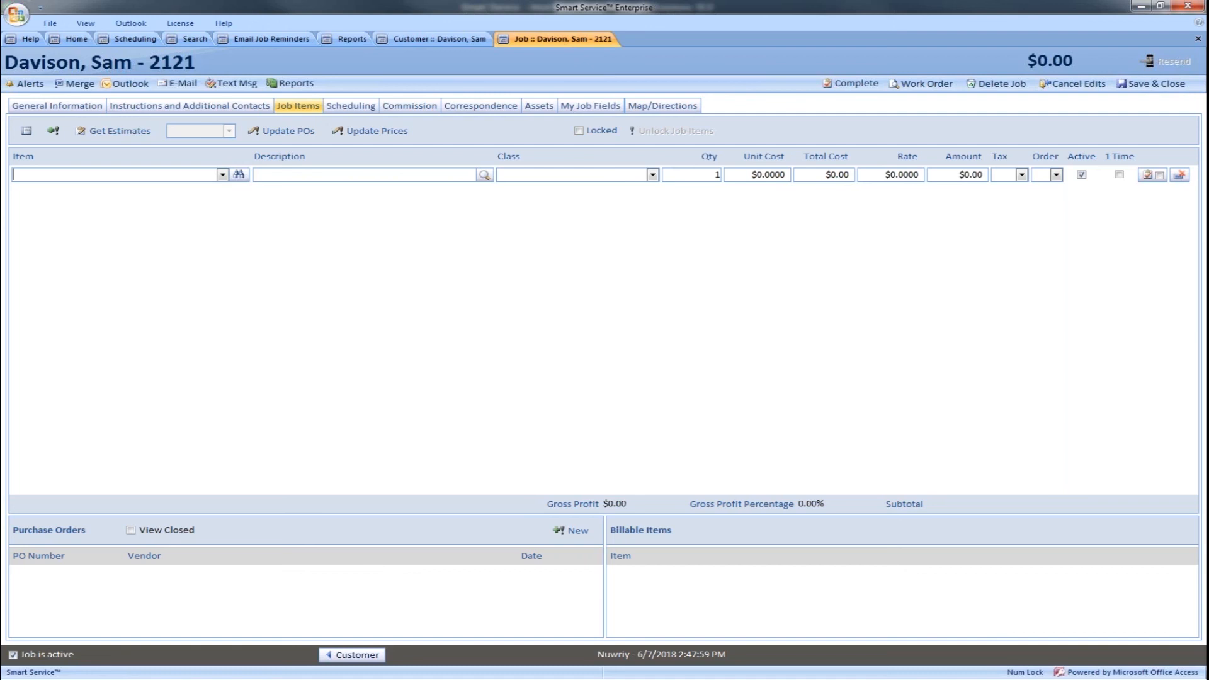
left_click(223, 175)
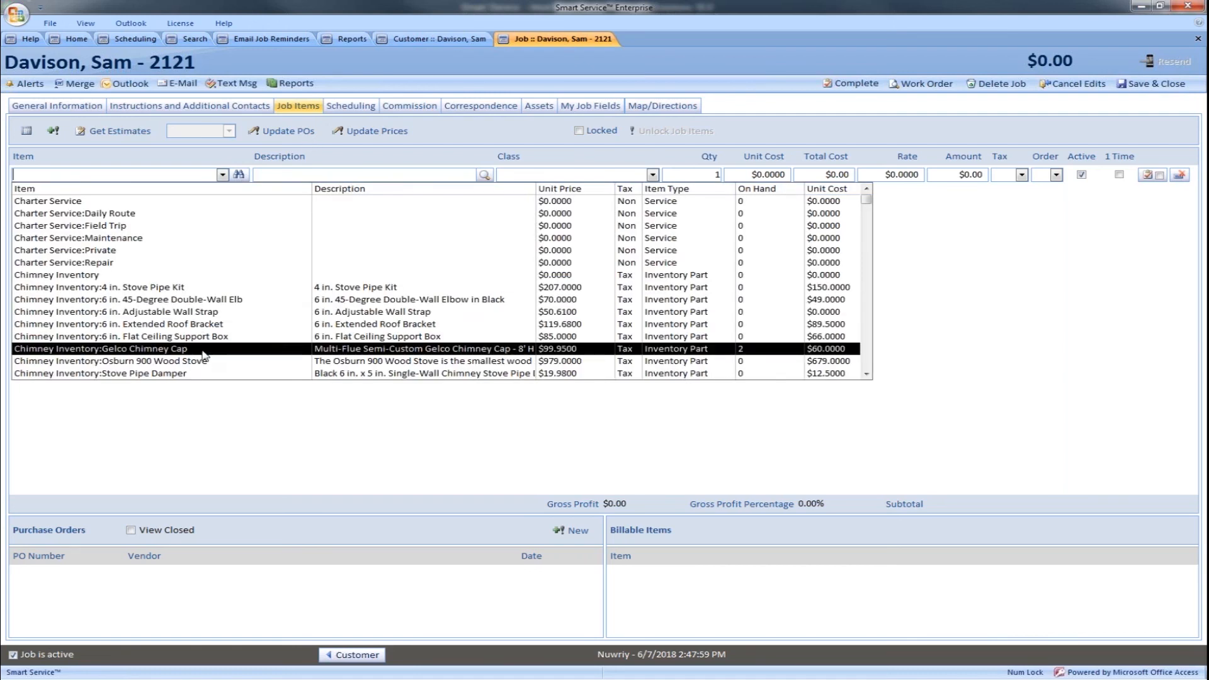
key("Return")
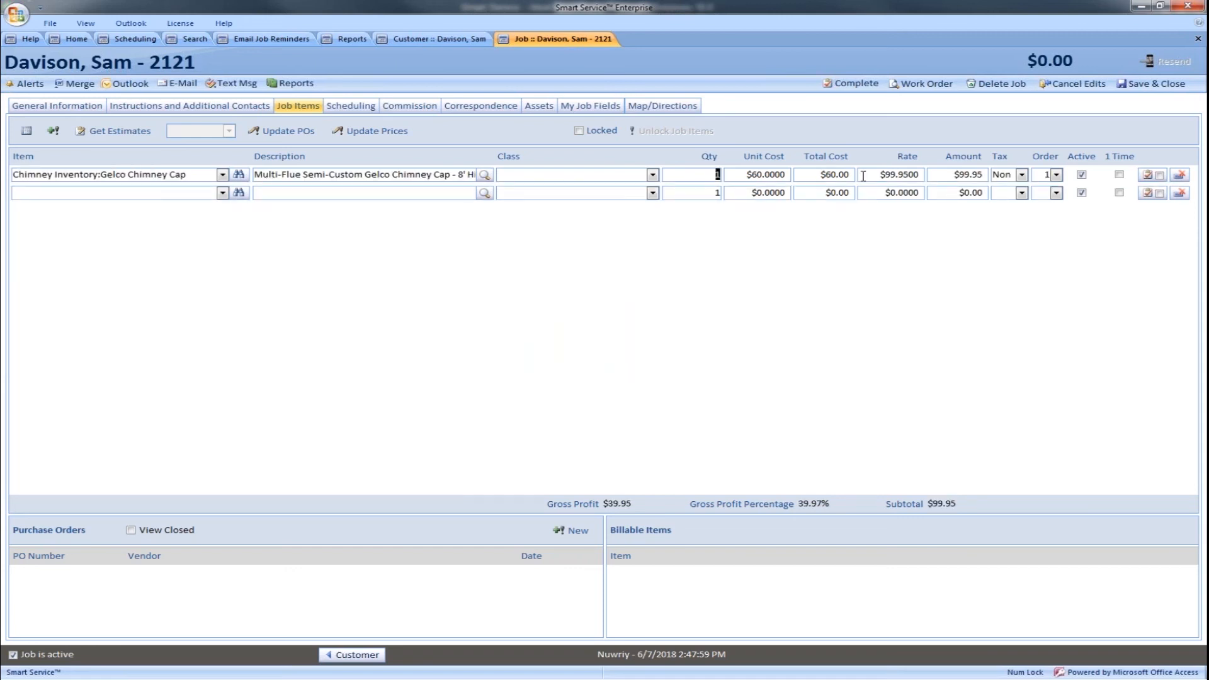
left_click_drag(863, 175, 918, 176)
type("0")
key("Tab")
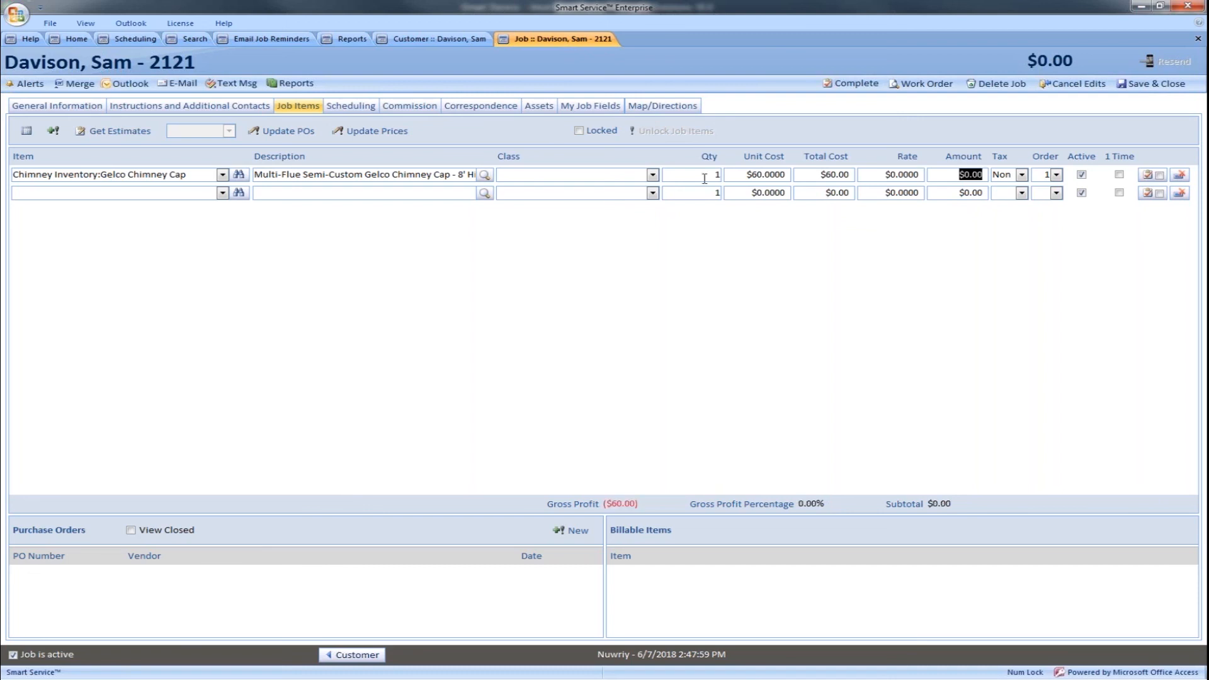
Examine the job's available price levels and the item choices for the second job item line, without selecting any.
left_click(97, 108)
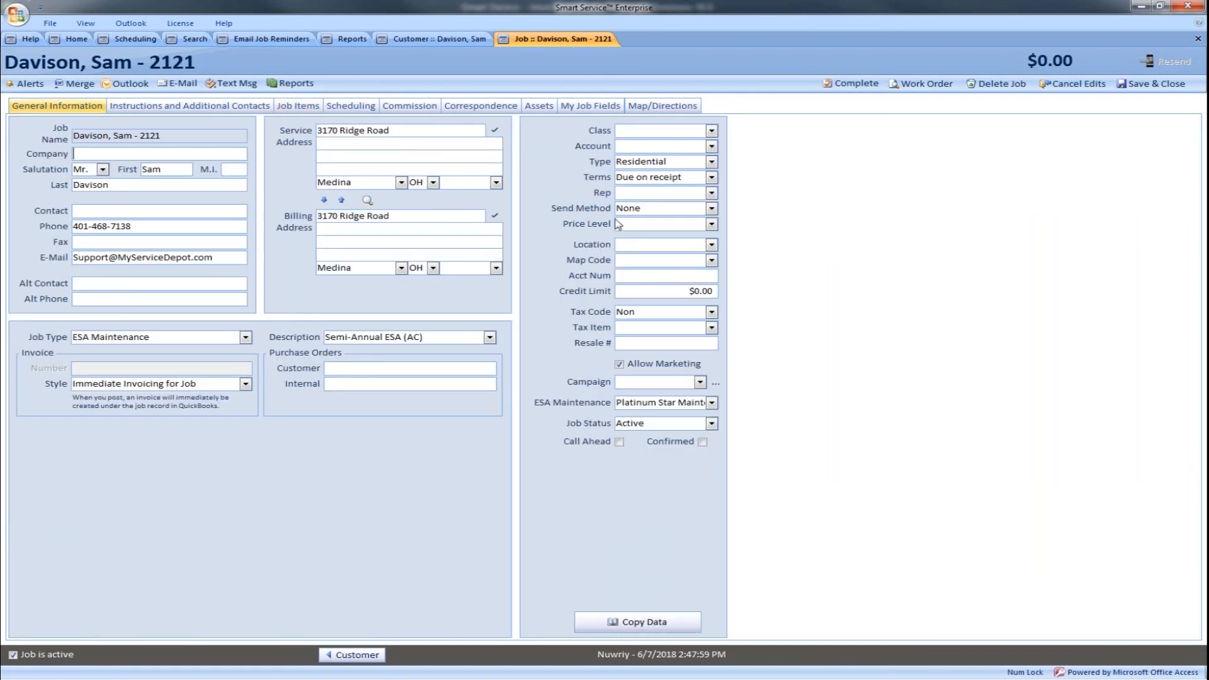
left_click(712, 224)
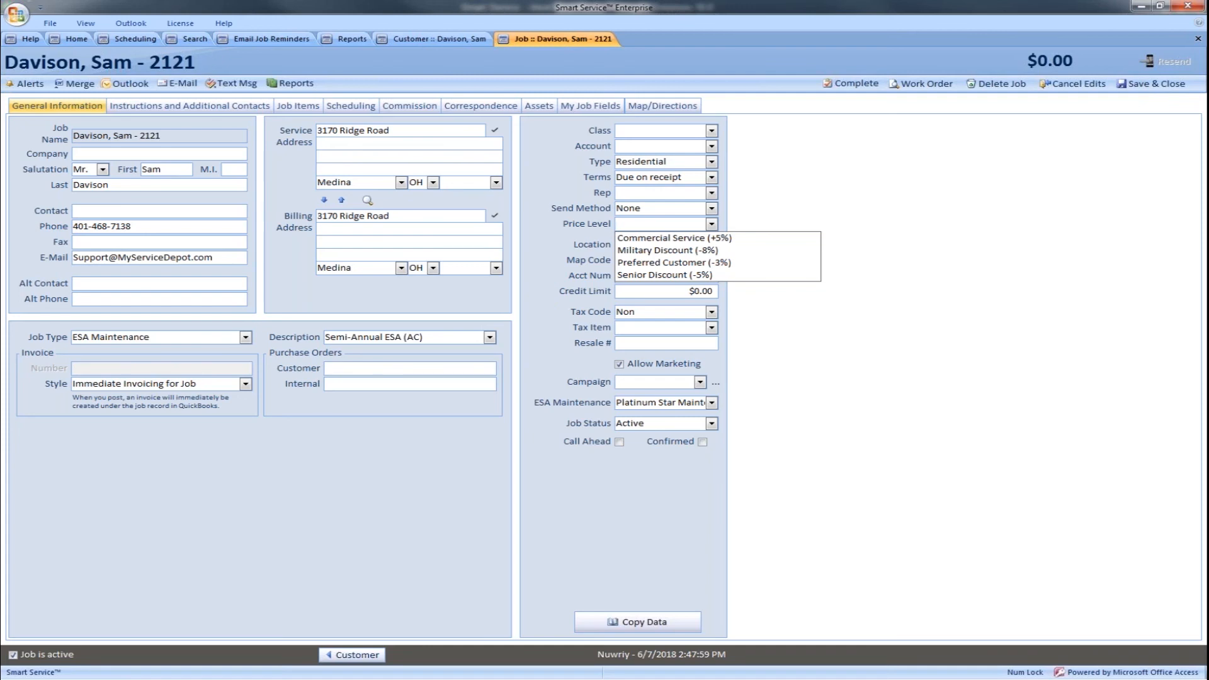
left_click(712, 224)
left_click(313, 105)
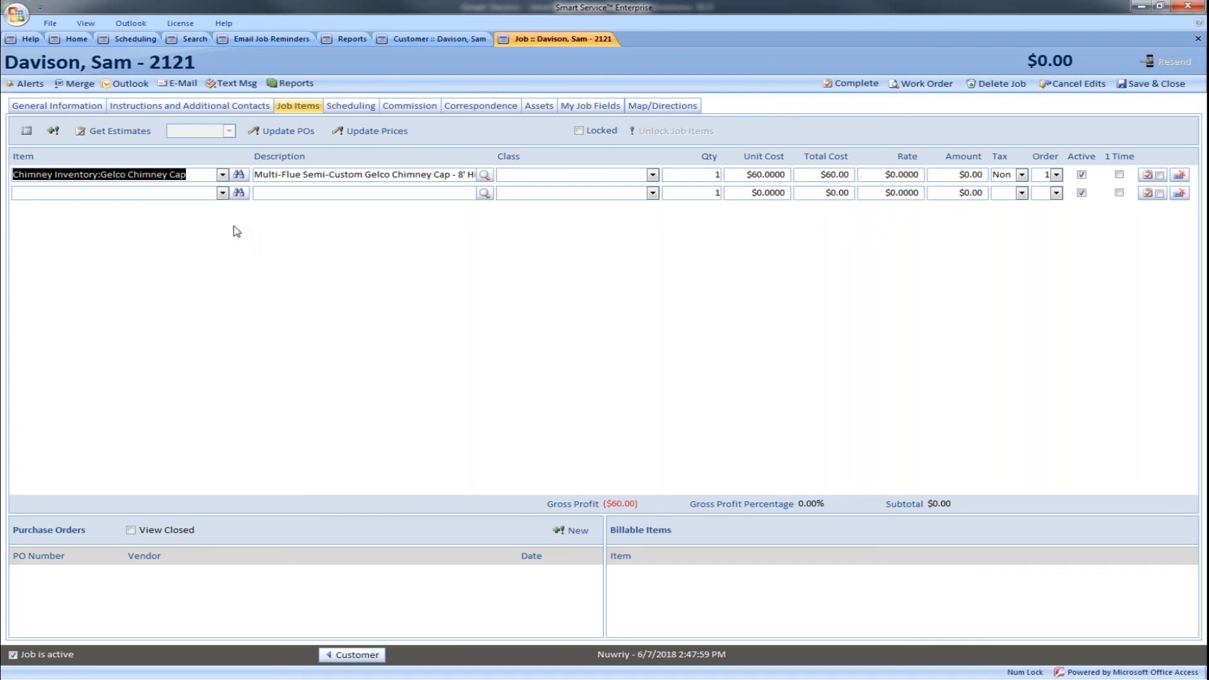
left_click(216, 194)
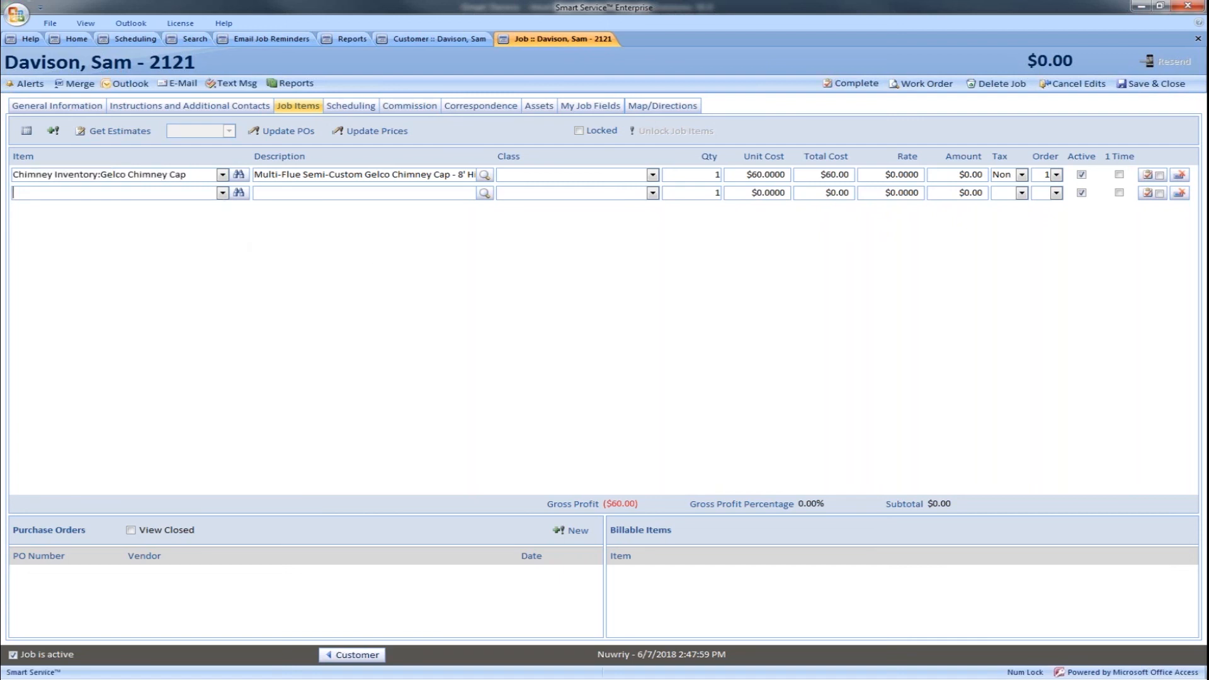
left_click(222, 192)
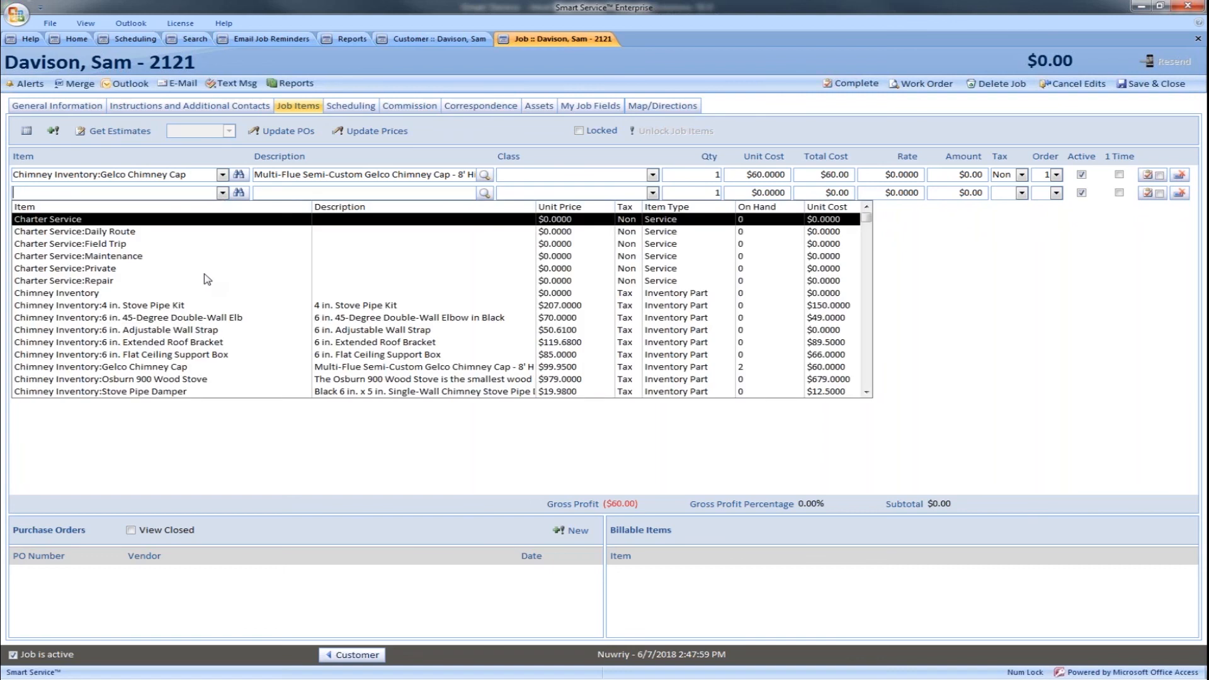
left_click(222, 192)
Schedule the job for Thu Jun/07/18, assign it to Unassigned - PM with semi-annual recurrence, and save and close it.
left_click(351, 107)
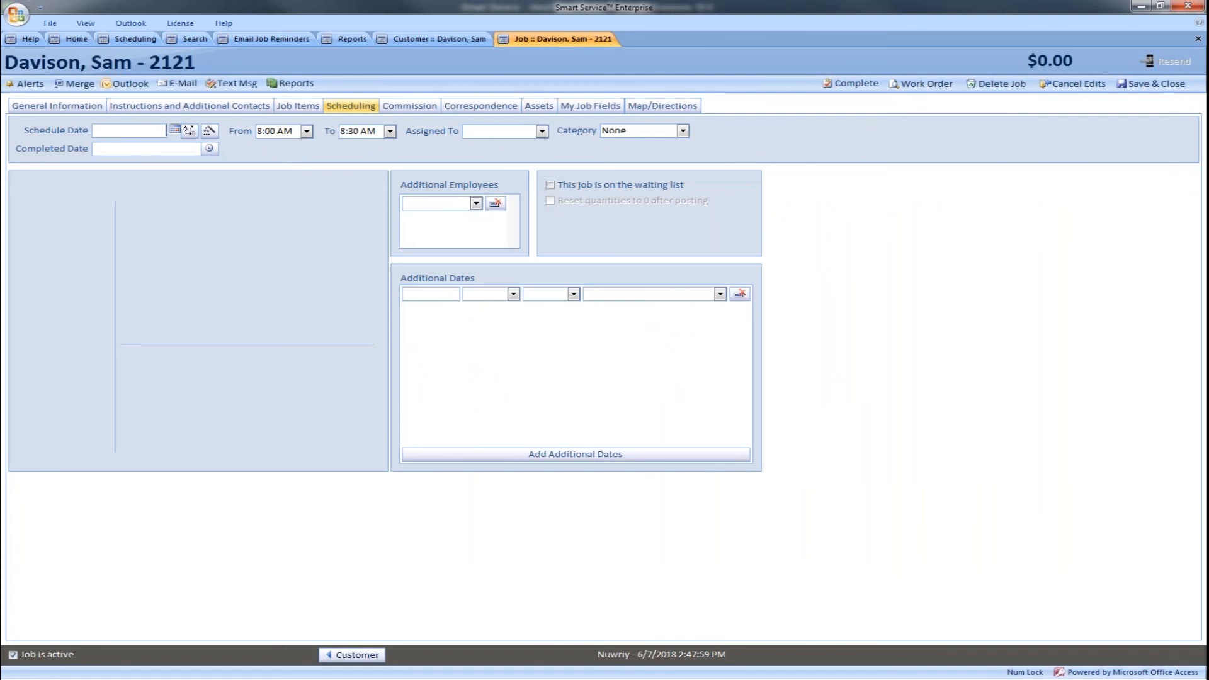
left_click(175, 130)
left_click(119, 232)
left_click(541, 131)
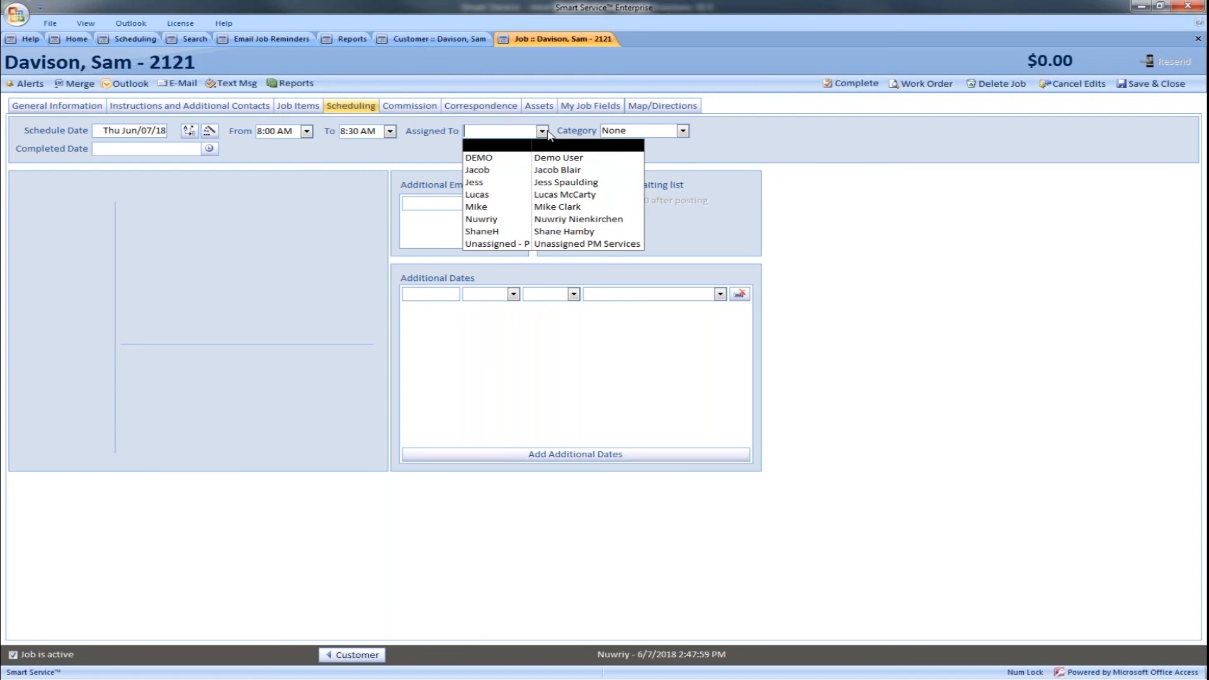
left_click(555, 244)
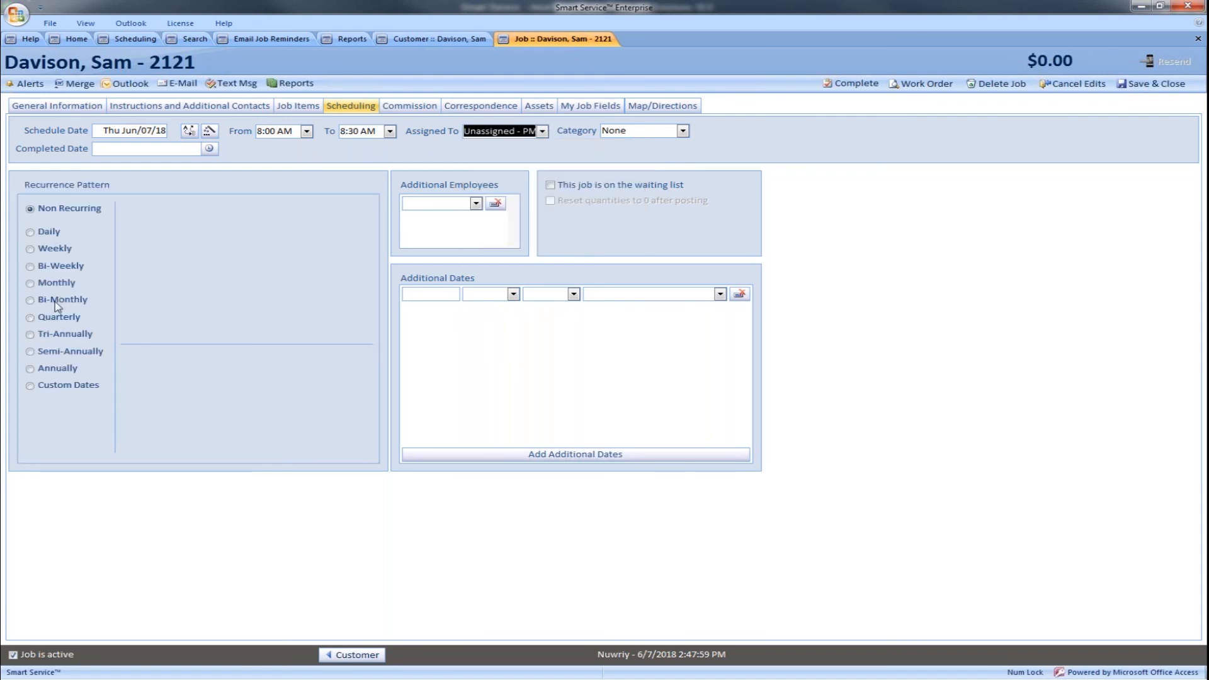
left_click(46, 353)
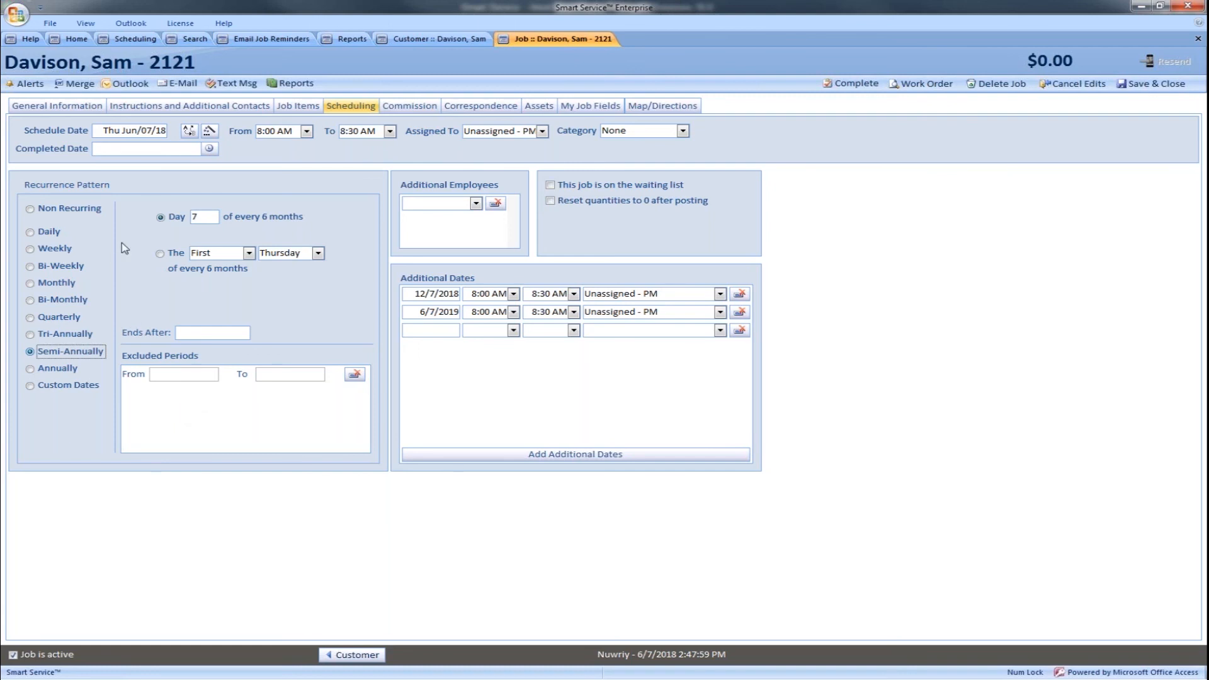
left_click(1152, 84)
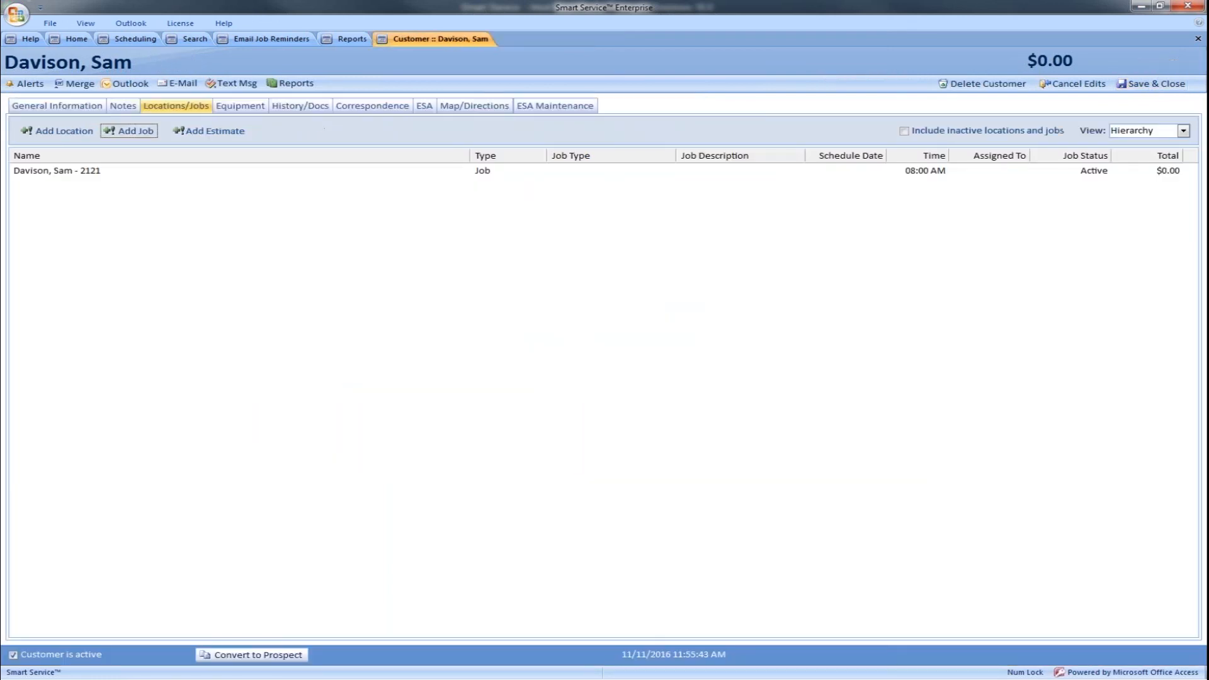
Open the ESA Maintenances list from the Office functions.
left_click(87, 40)
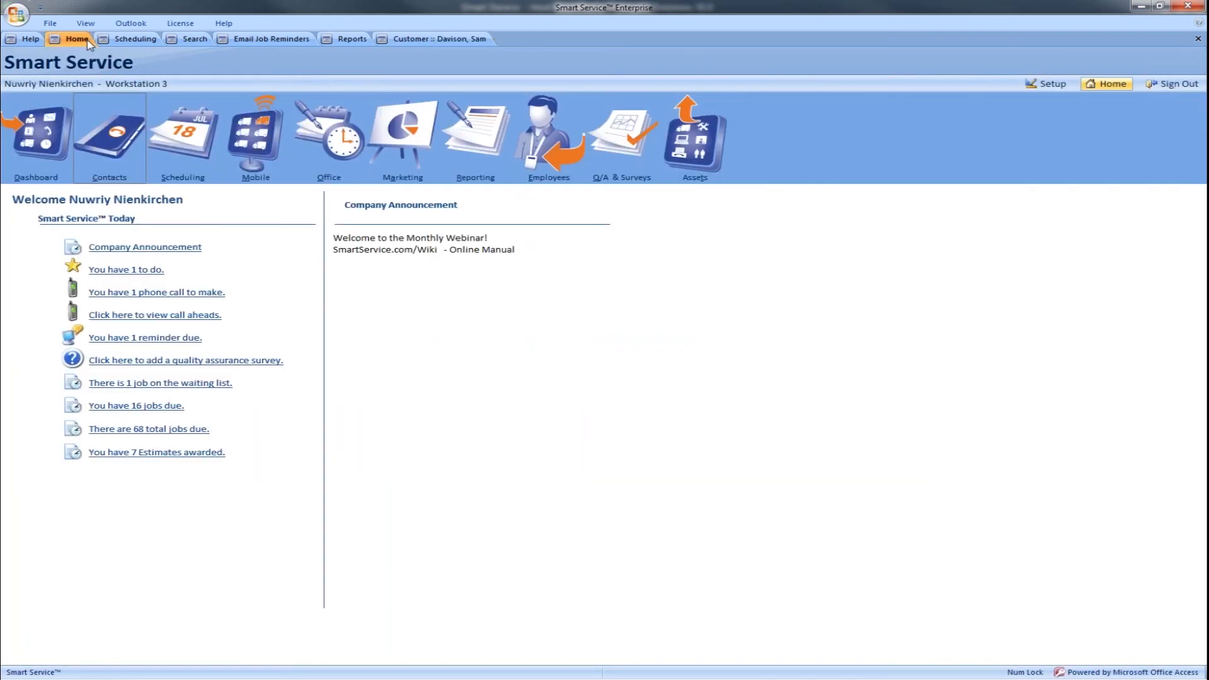
left_click(334, 143)
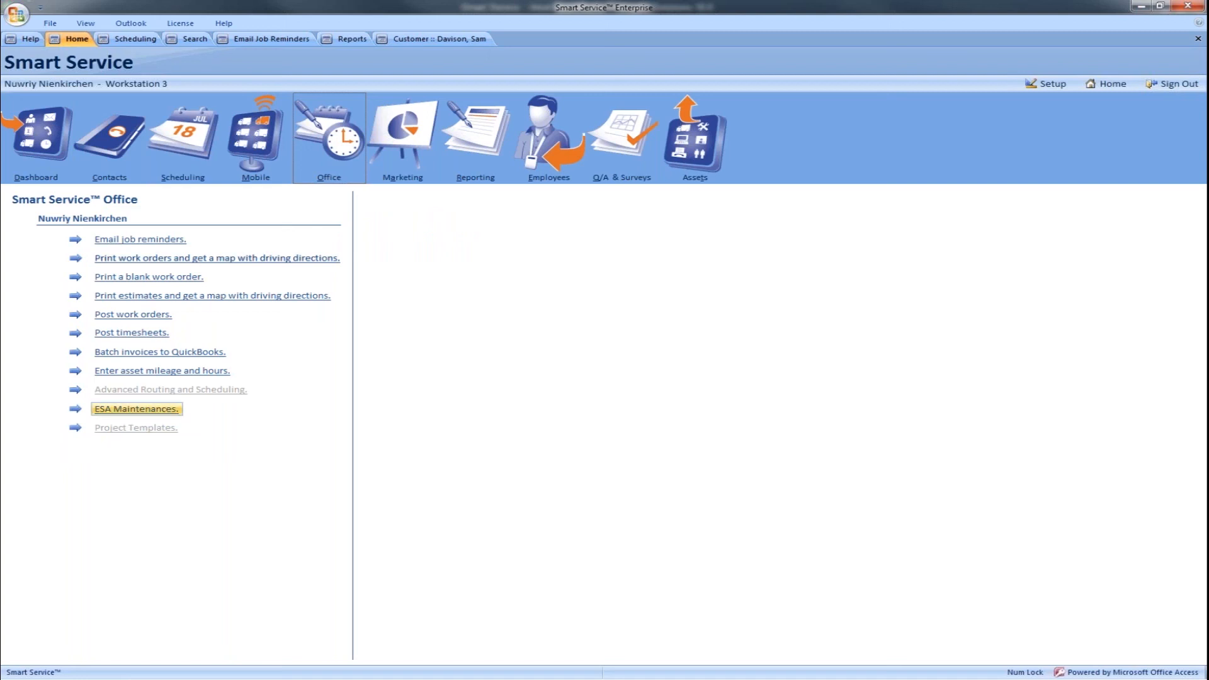
left_click(137, 409)
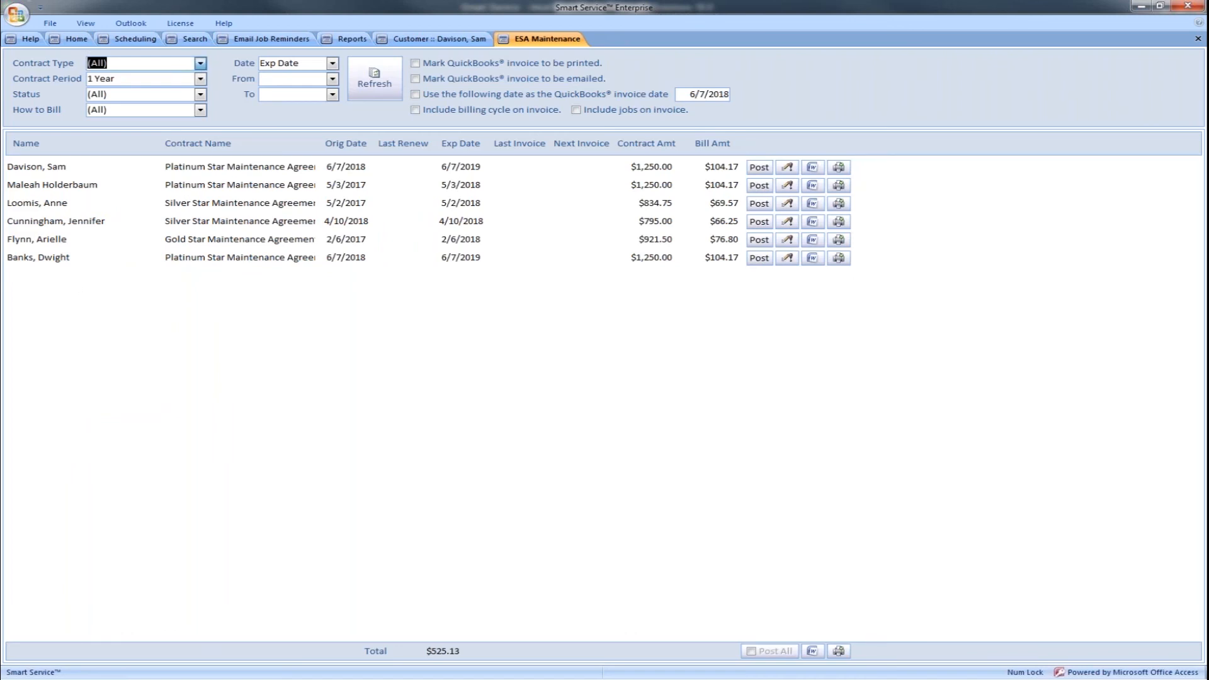
Set the agreement filters to all contract types and periods, Active status, and Monthly billing.
left_click(200, 63)
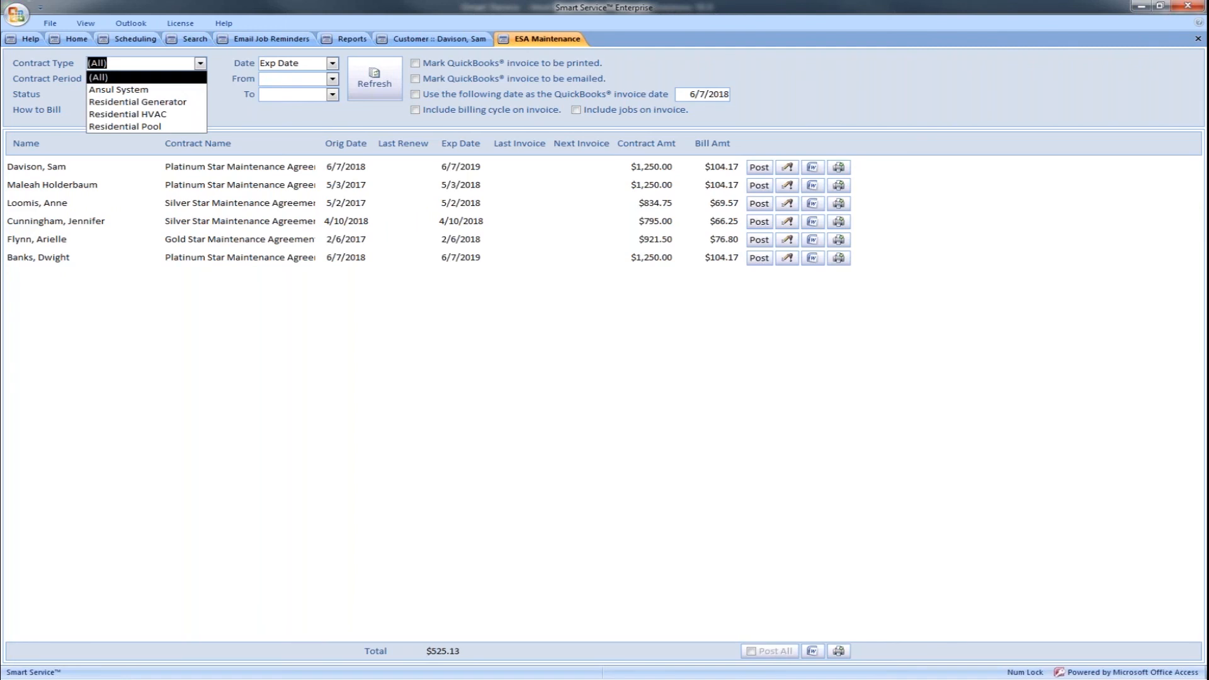
left_click(98, 77)
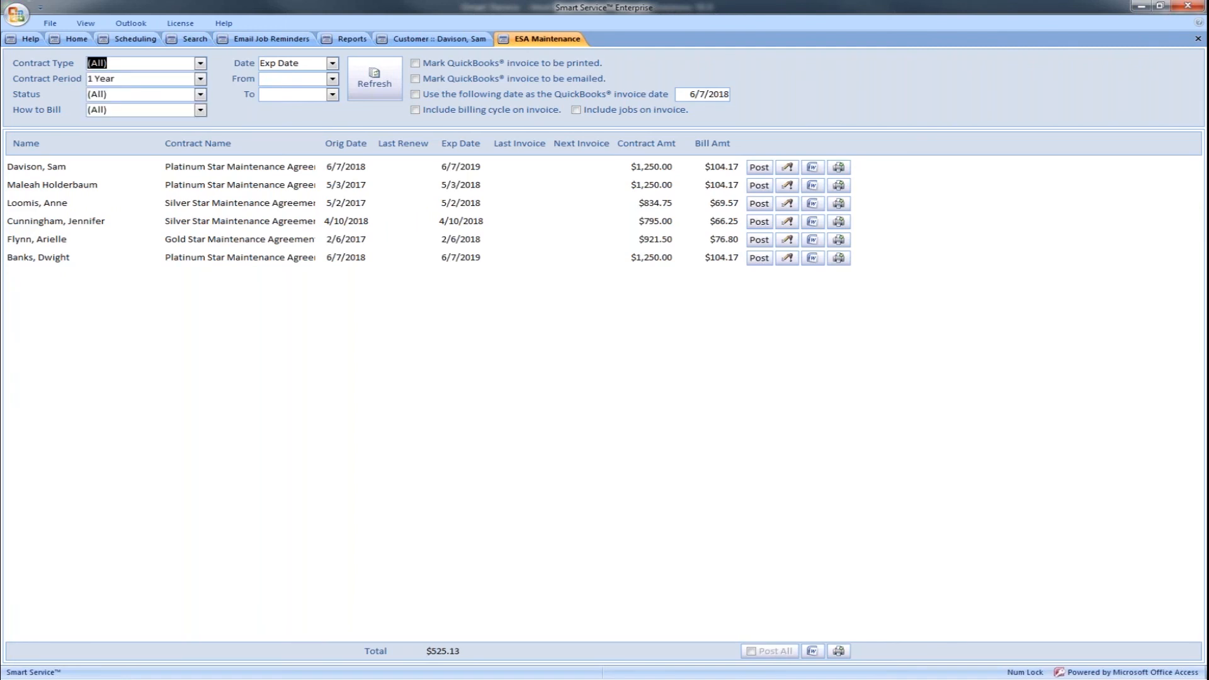
left_click(200, 79)
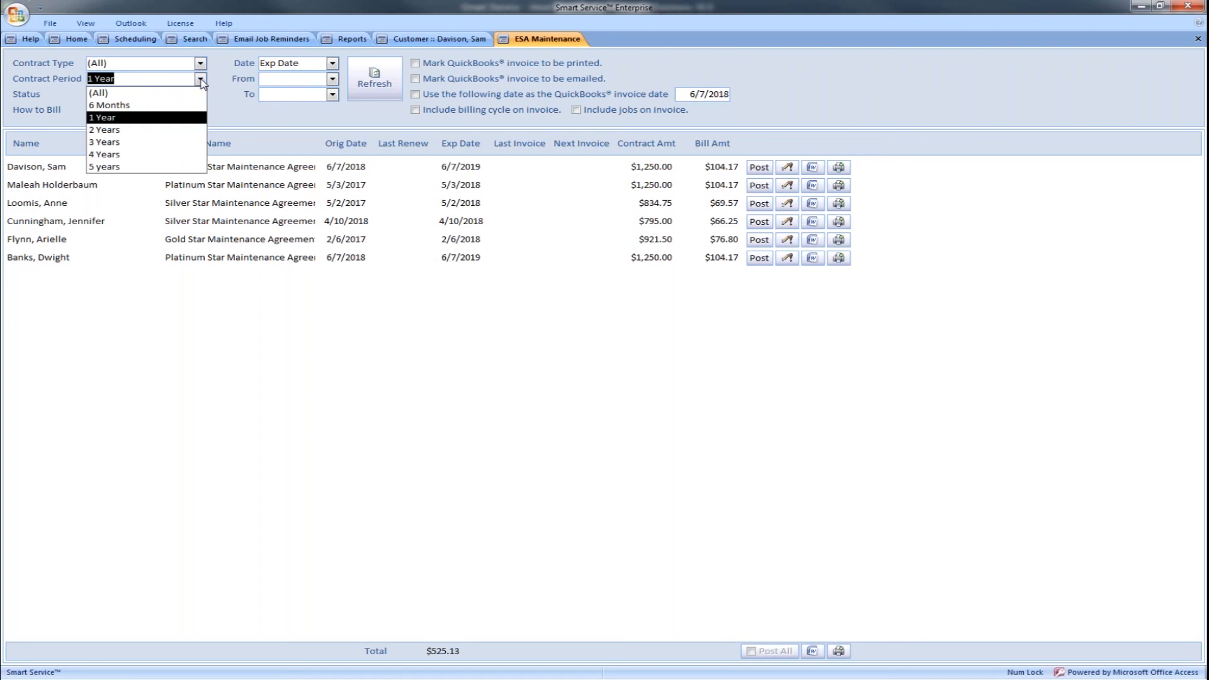
left_click(165, 93)
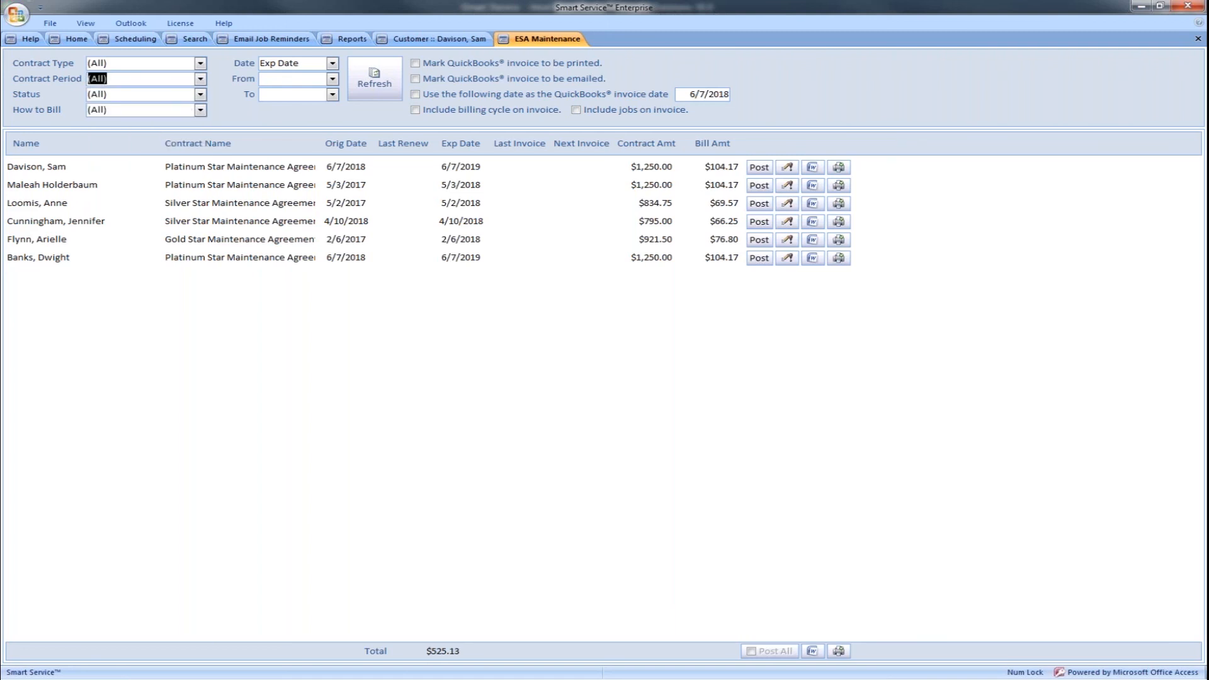
left_click(194, 95)
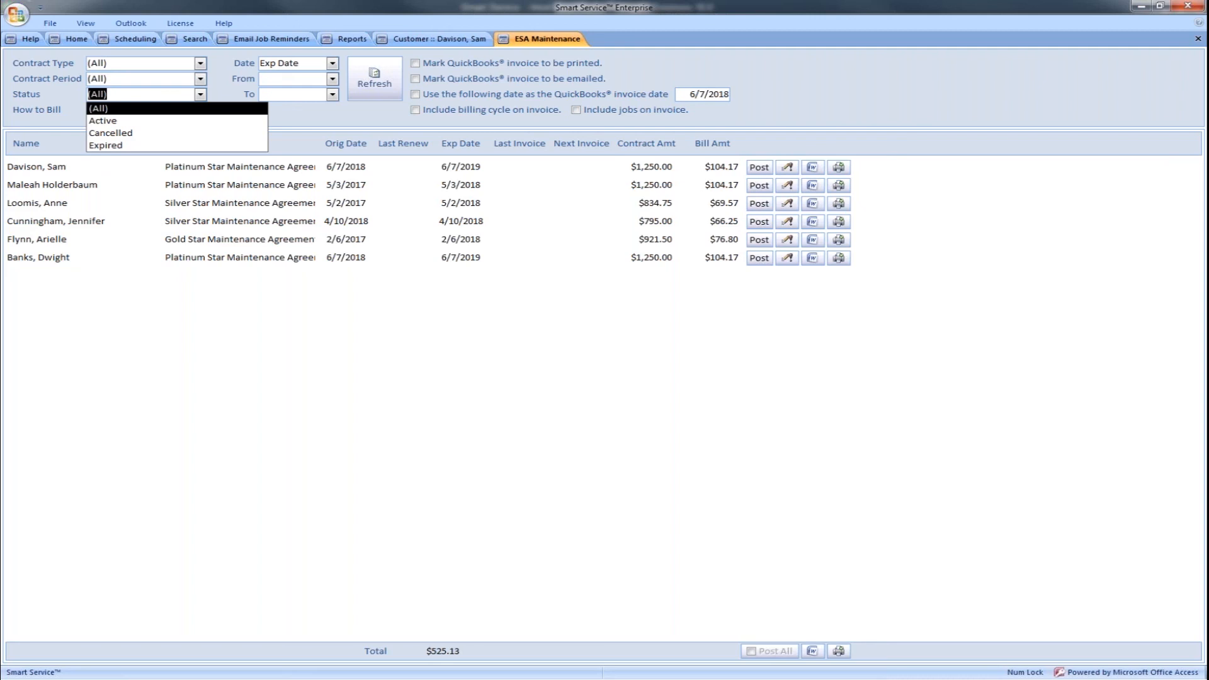
left_click(157, 125)
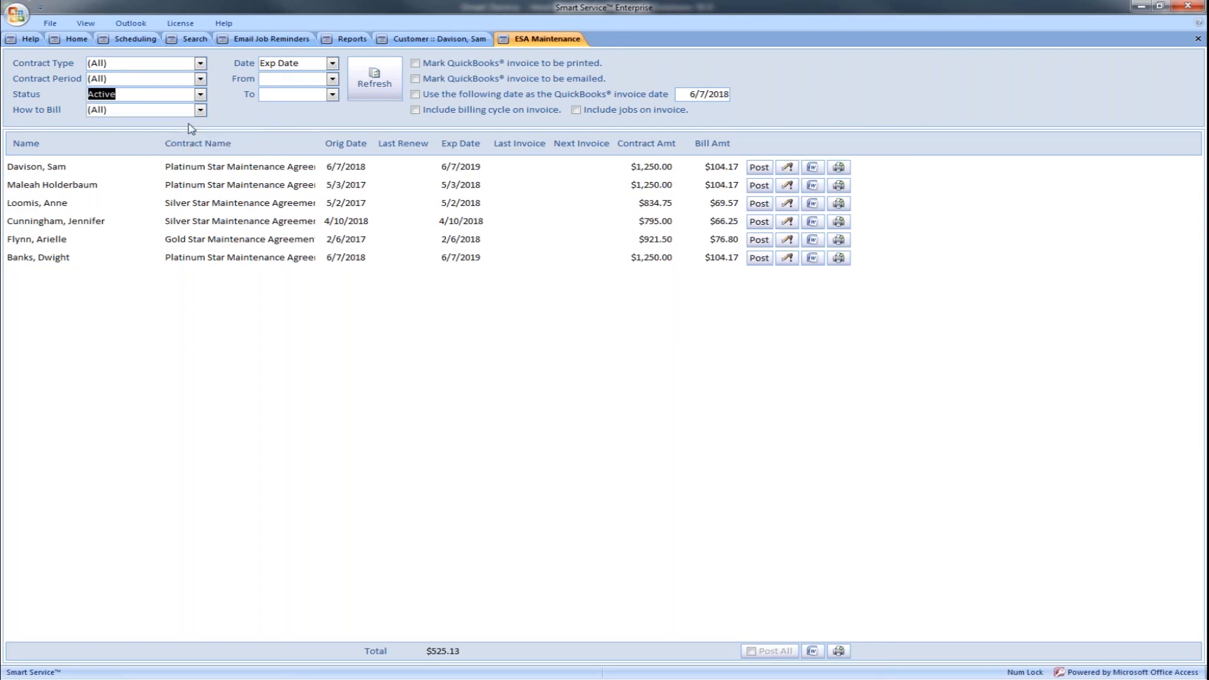
left_click(200, 112)
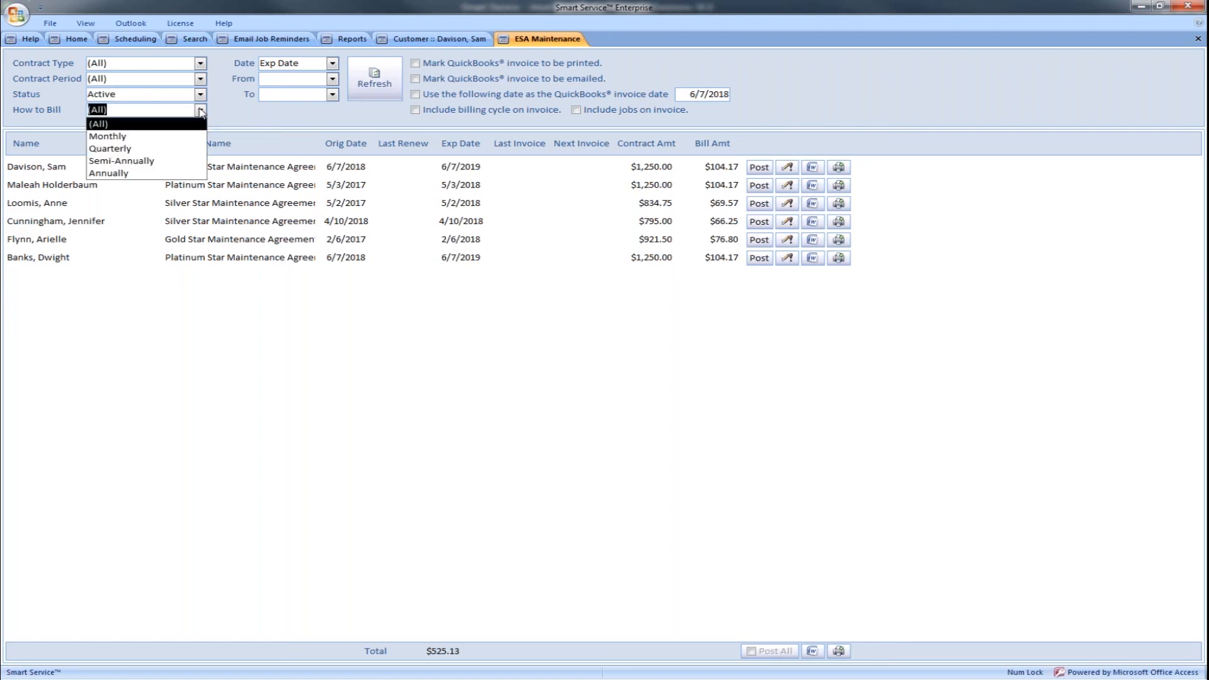
left_click(167, 137)
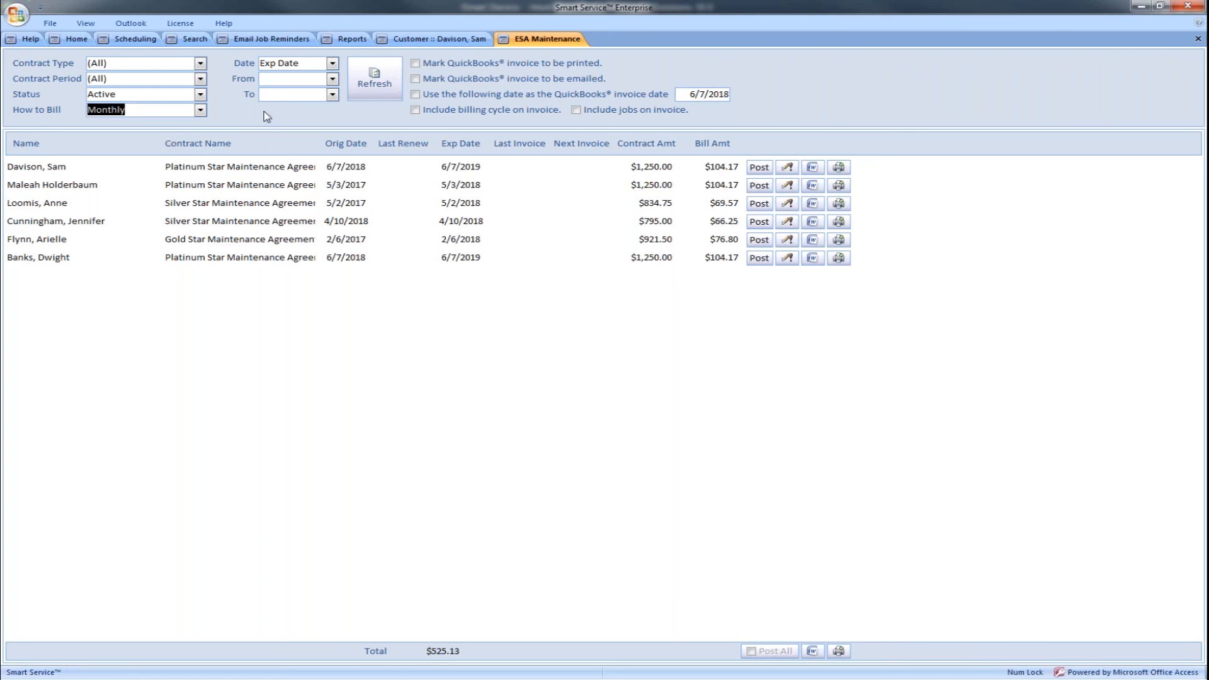
Try the Next Invoice date filter, check its starting date choices, and return the date filter to Exp Date.
left_click(331, 64)
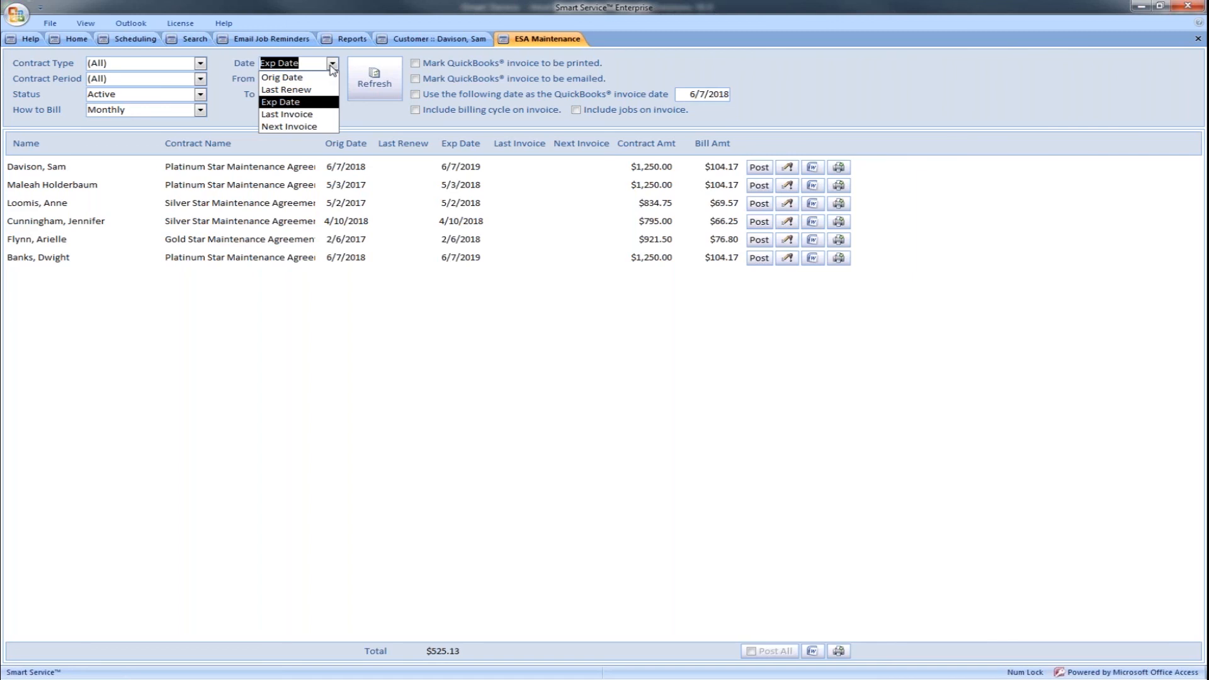
left_click(310, 126)
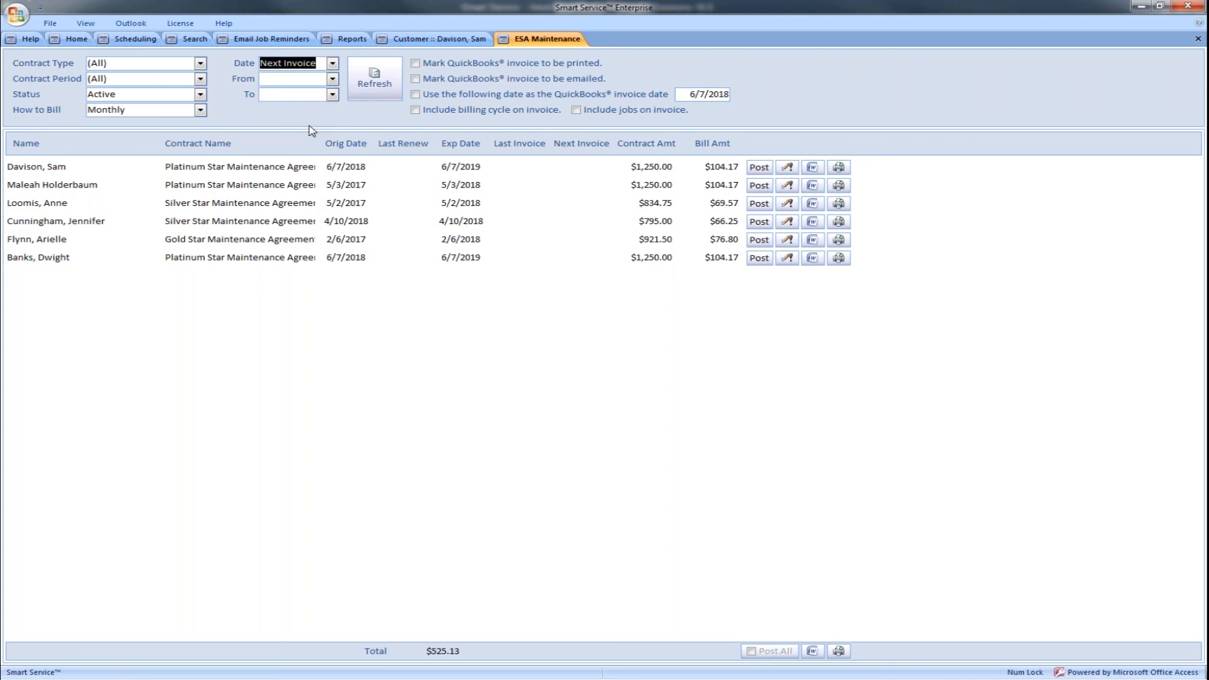
left_click(333, 81)
left_click(333, 82)
left_click(333, 63)
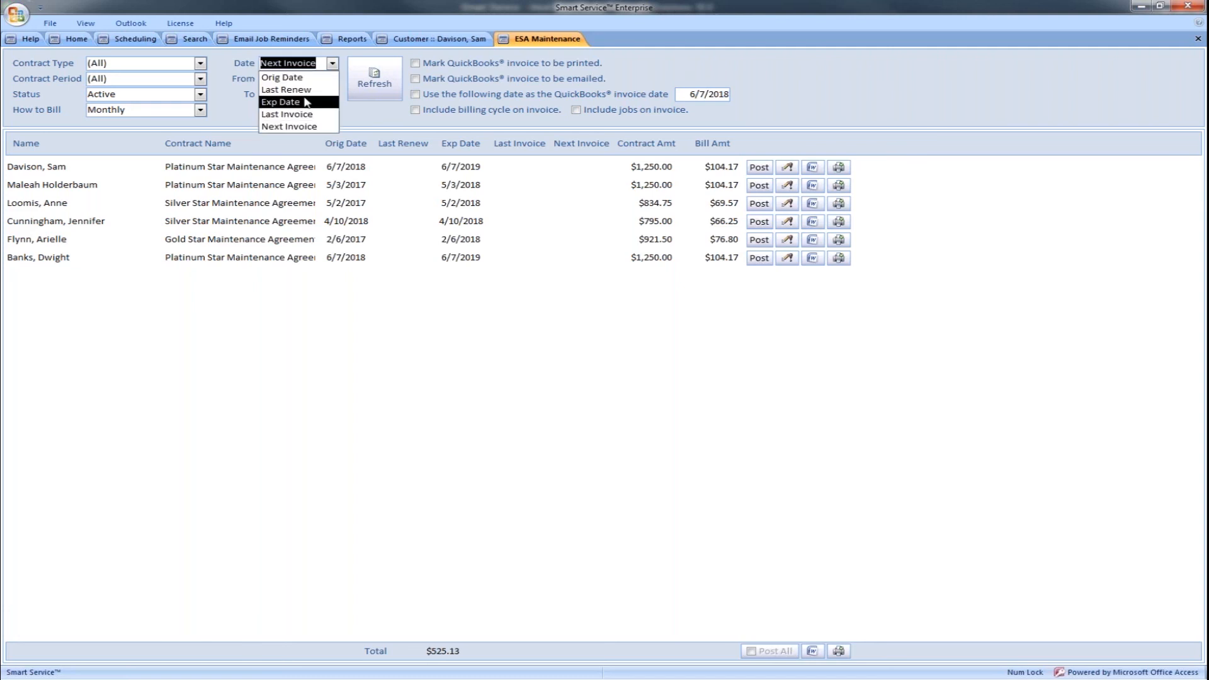
left_click(305, 102)
Limit the expiration dates to 2/6/2018 through 6/7/2019 and refresh the agreement list.
left_click(333, 79)
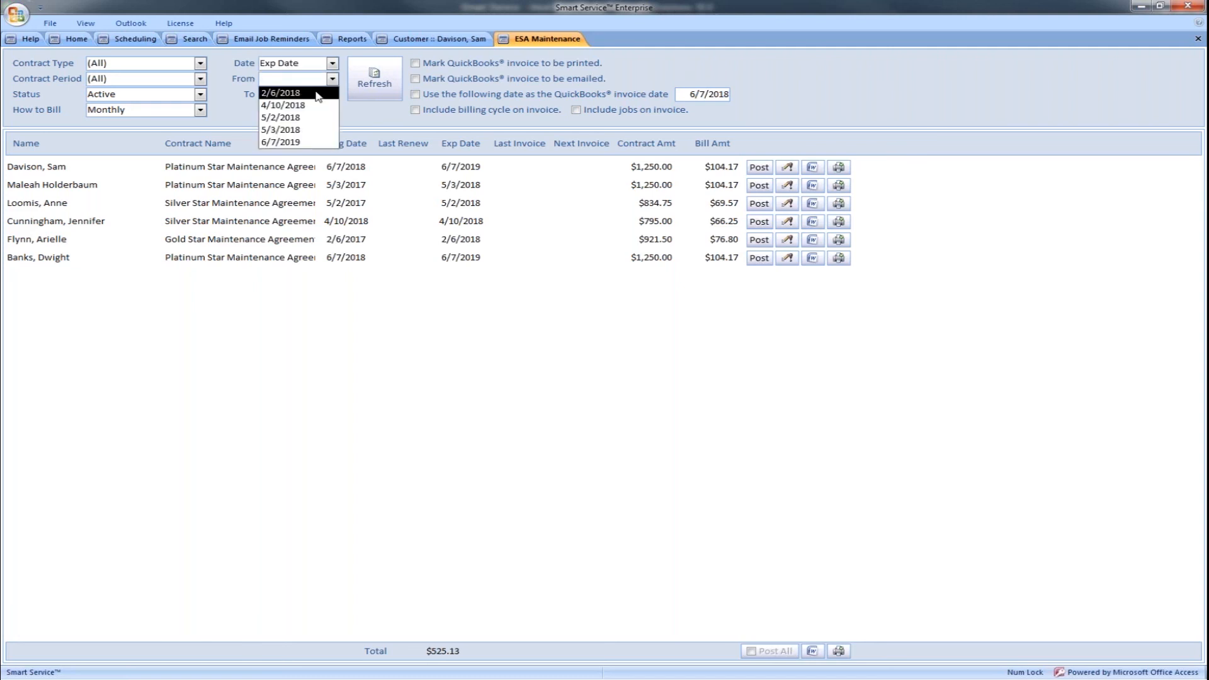
left_click(280, 93)
left_click(332, 94)
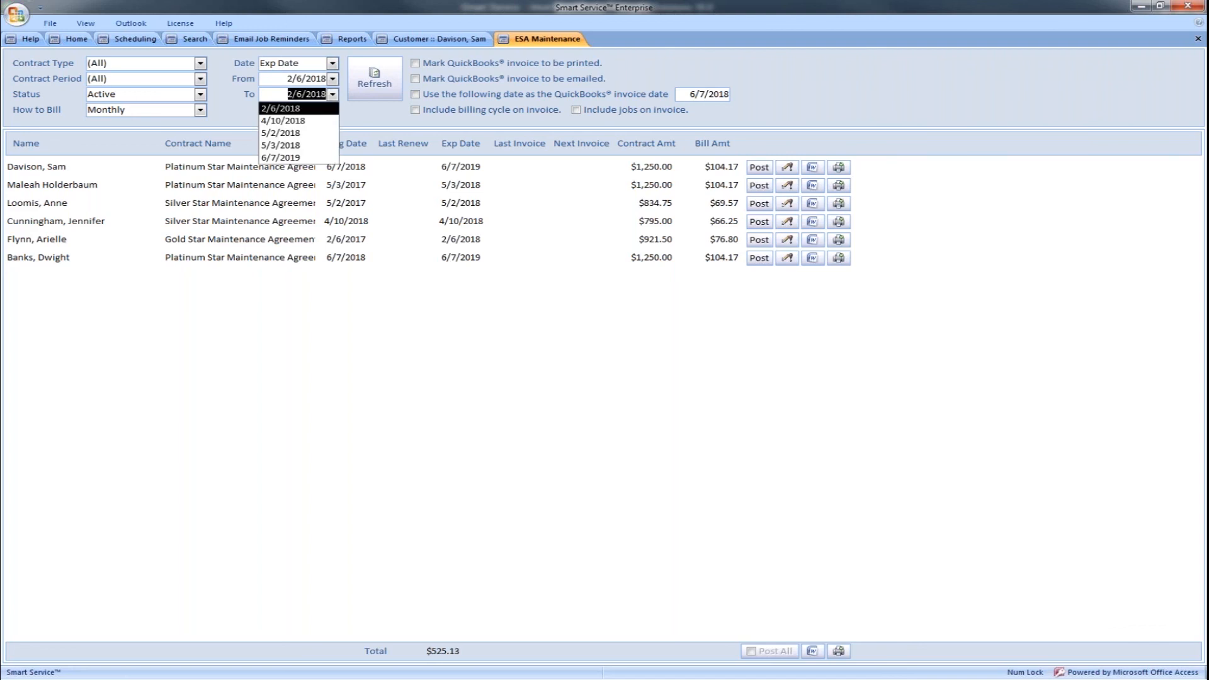
left_click(296, 157)
left_click(388, 81)
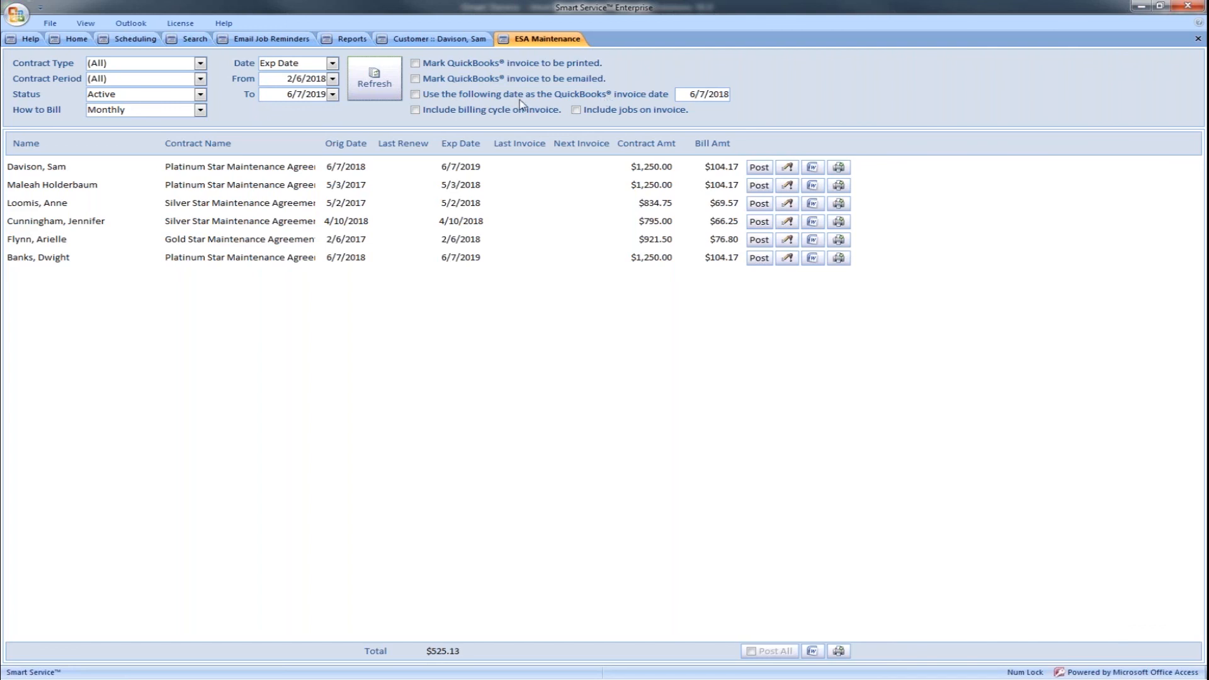
Include the billing cycle on QuickBooks invoices, and view the first listed customer's Platinum Star Maintenance Agreement without saving changes.
left_click(415, 110)
left_click(788, 169)
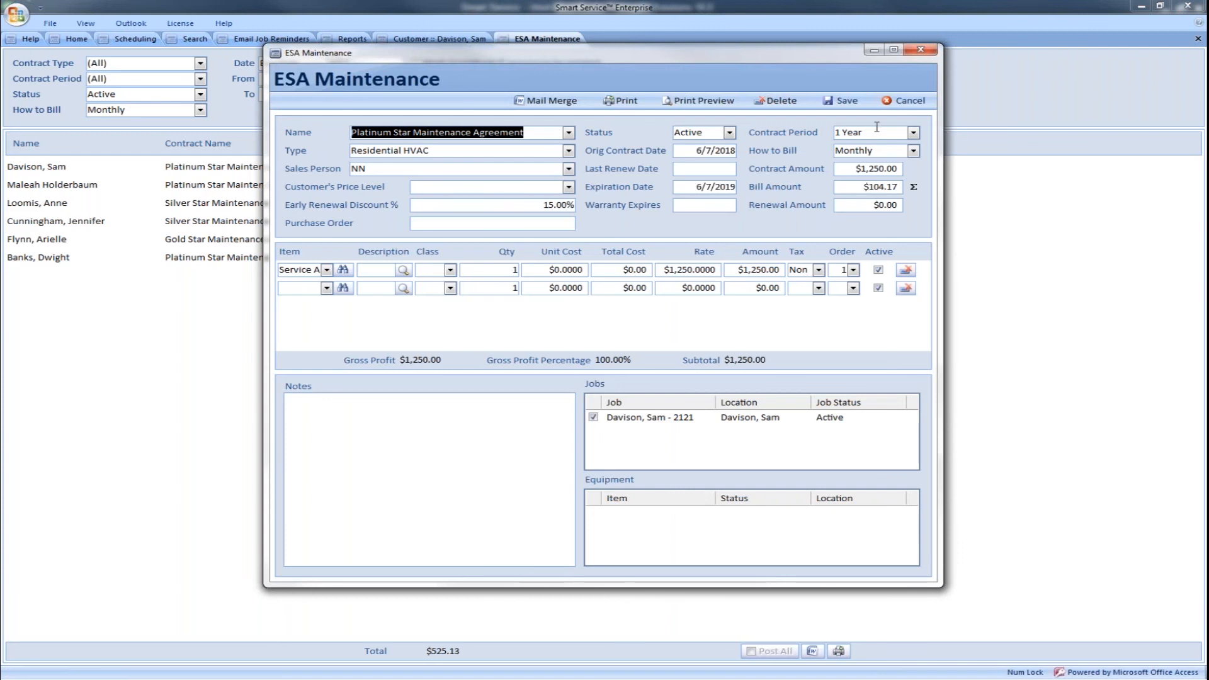
left_click(917, 101)
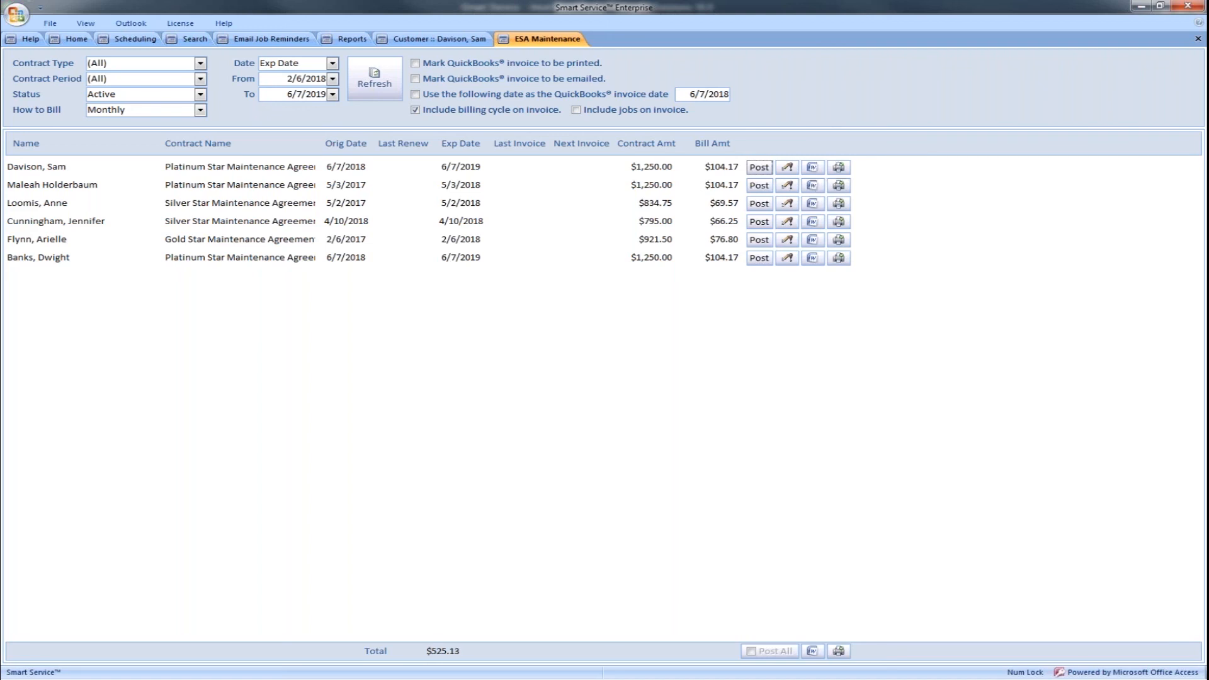
Check the print template folders for the first listed agreement without choosing one, and post that agreement's invoice to QuickBooks.
left_click(838, 168)
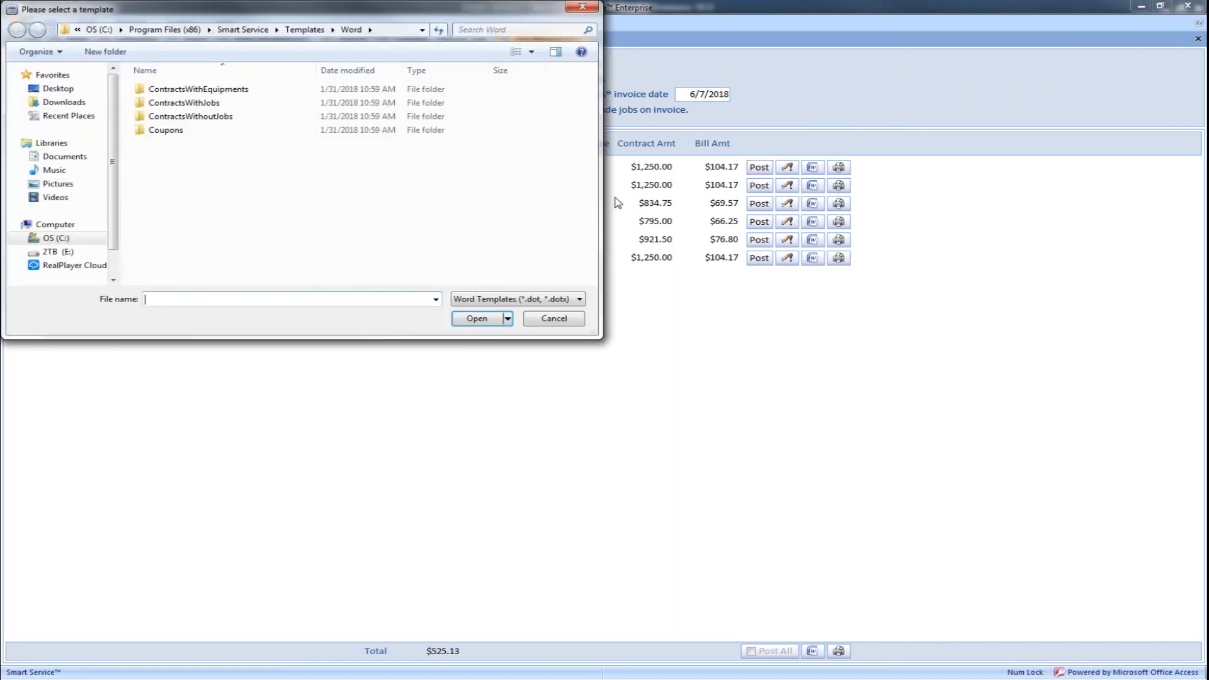
left_click(557, 320)
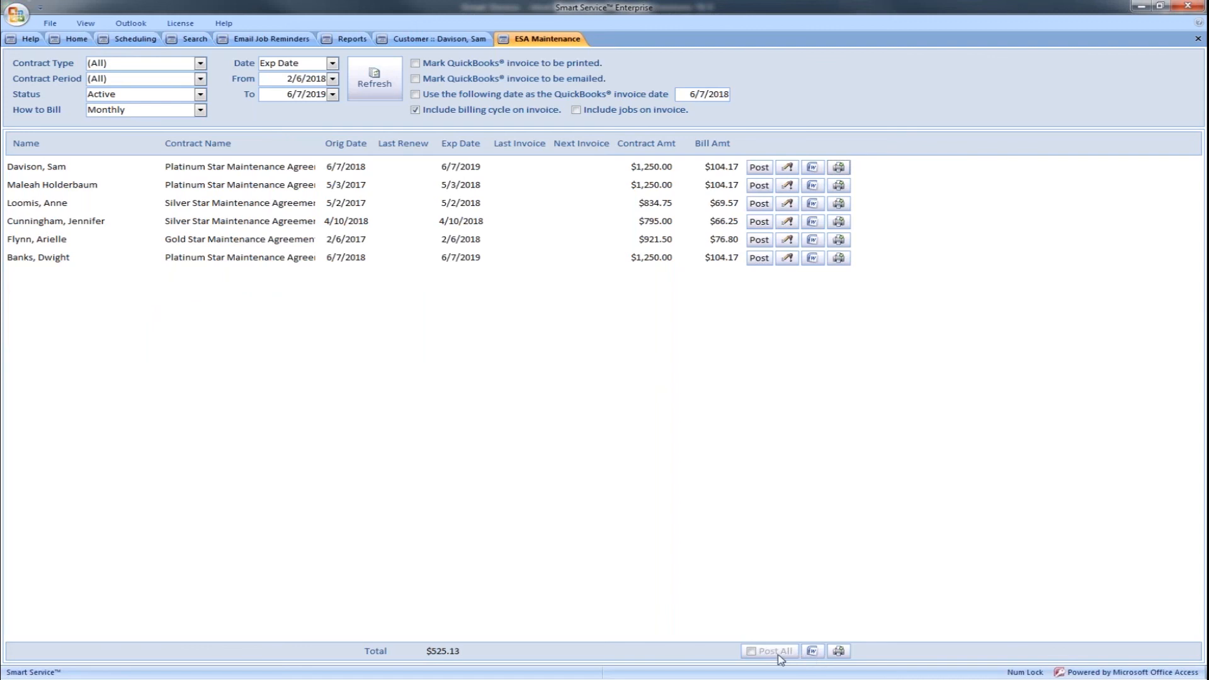
left_click(758, 168)
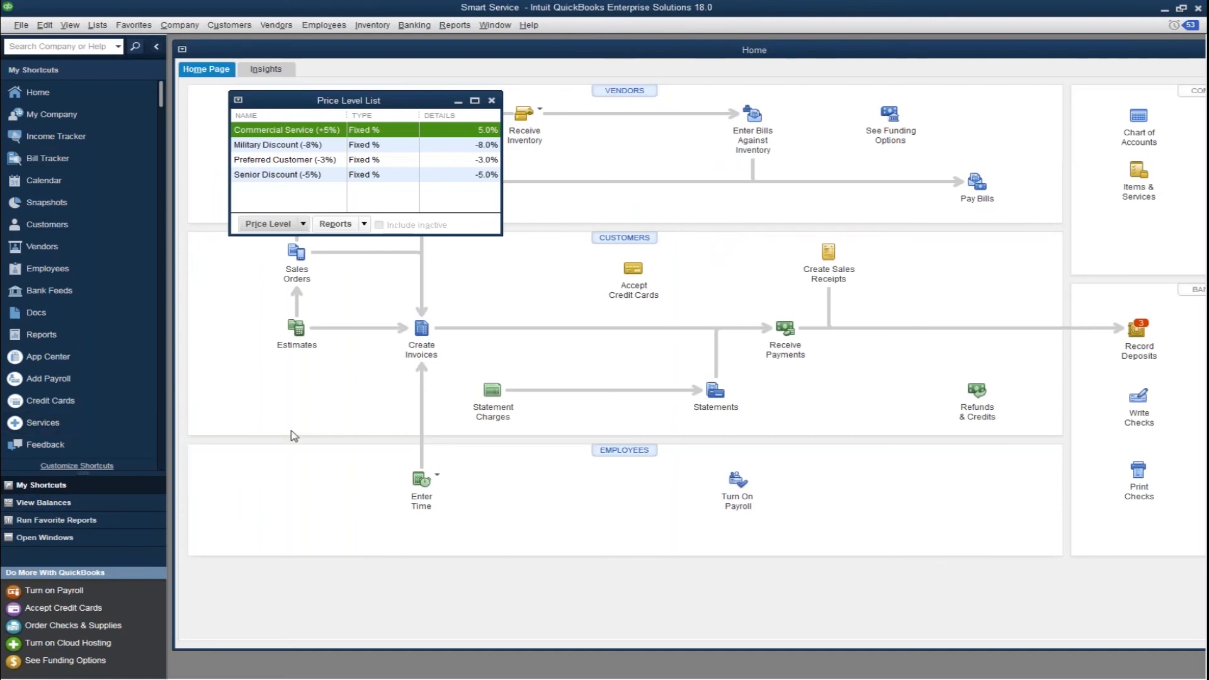
In QuickBooks, dismiss the Price Level List and search the Customer Center for the billed customer's first name.
key("Escape")
key("ctrl+j")
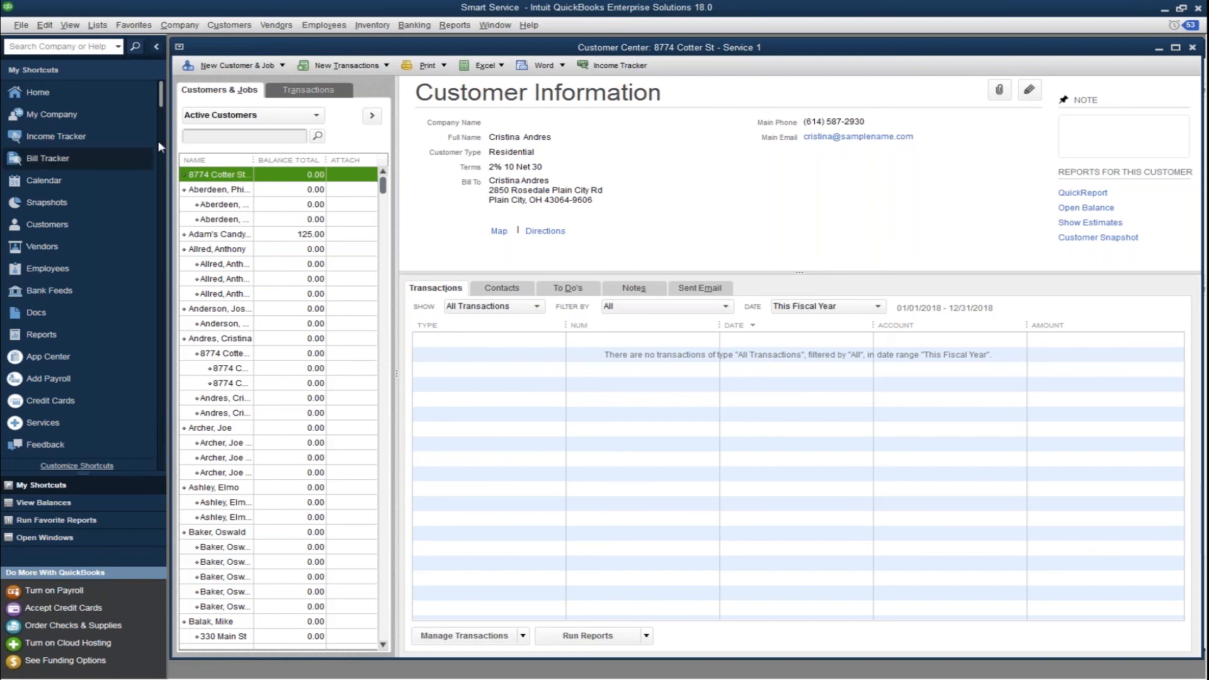
left_click(195, 135)
type("sam")
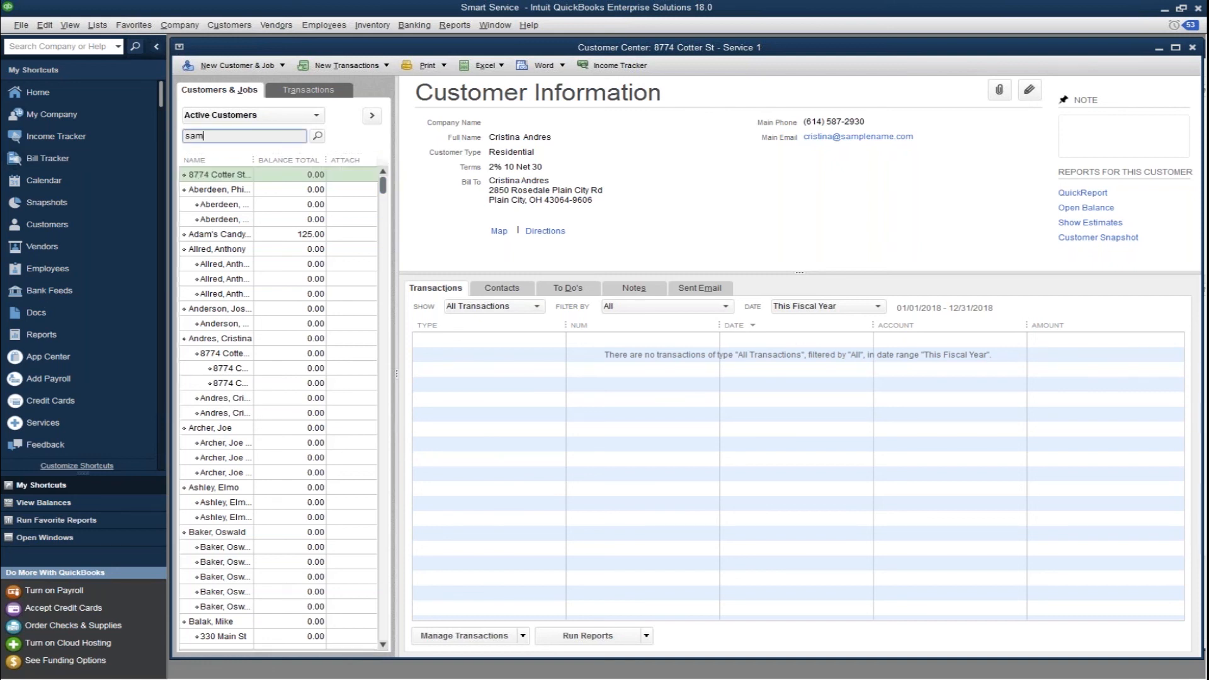
left_click(316, 136)
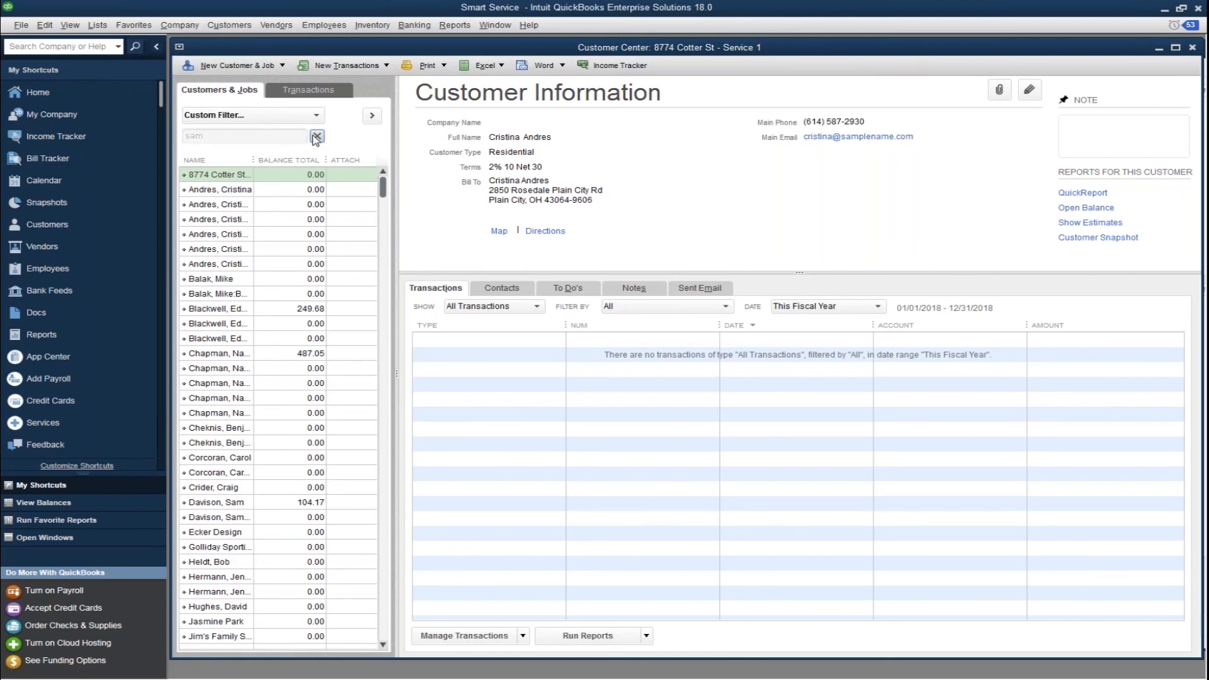
Open the billed customer's 06/07/2018 invoice from the Customer Center's invoice transactions and enlarge its window.
left_click(322, 96)
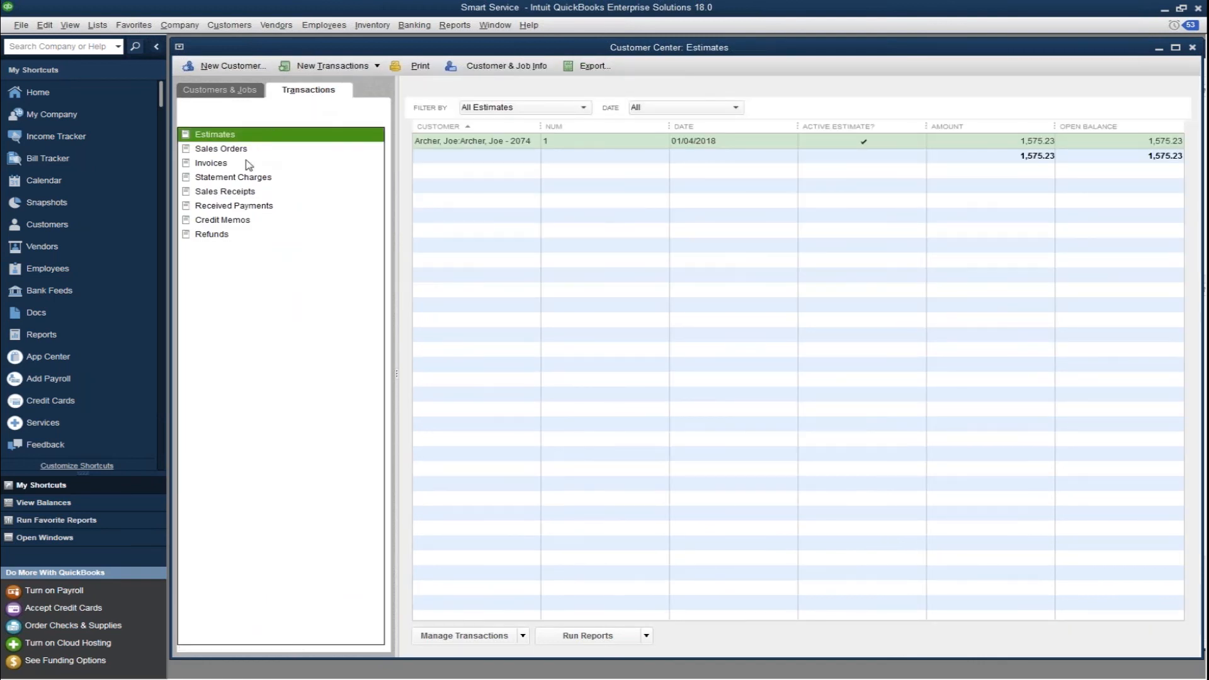
left_click(250, 164)
left_click(479, 159)
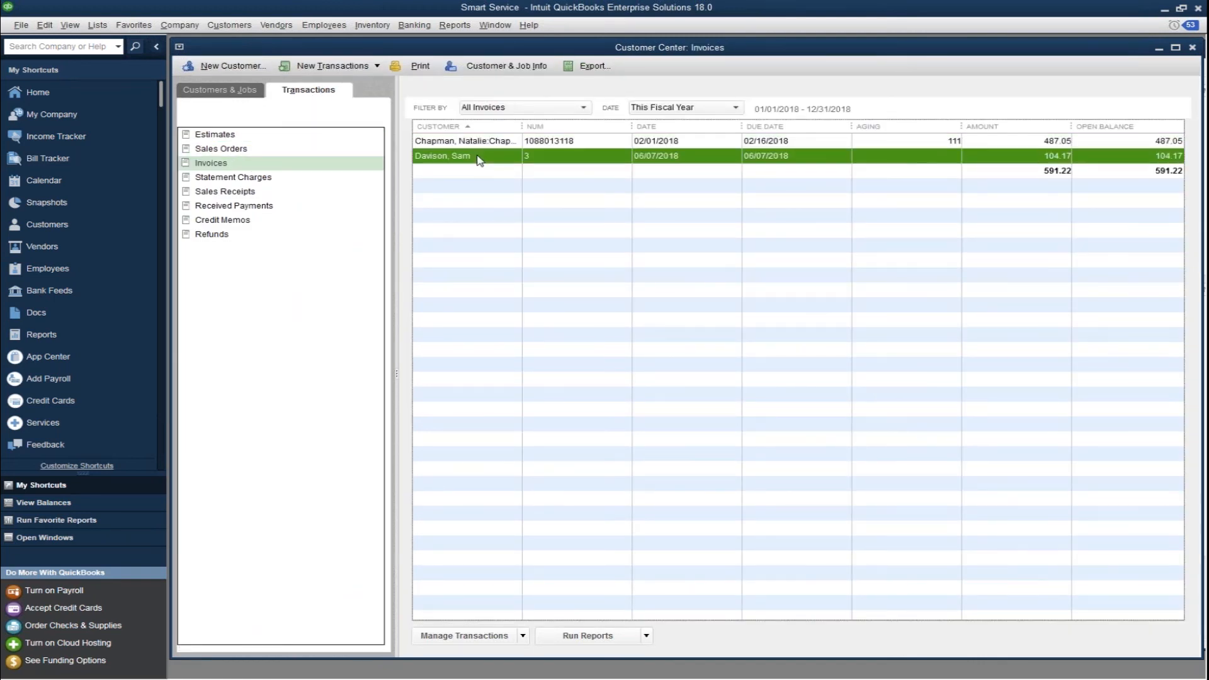
double_click(478, 159)
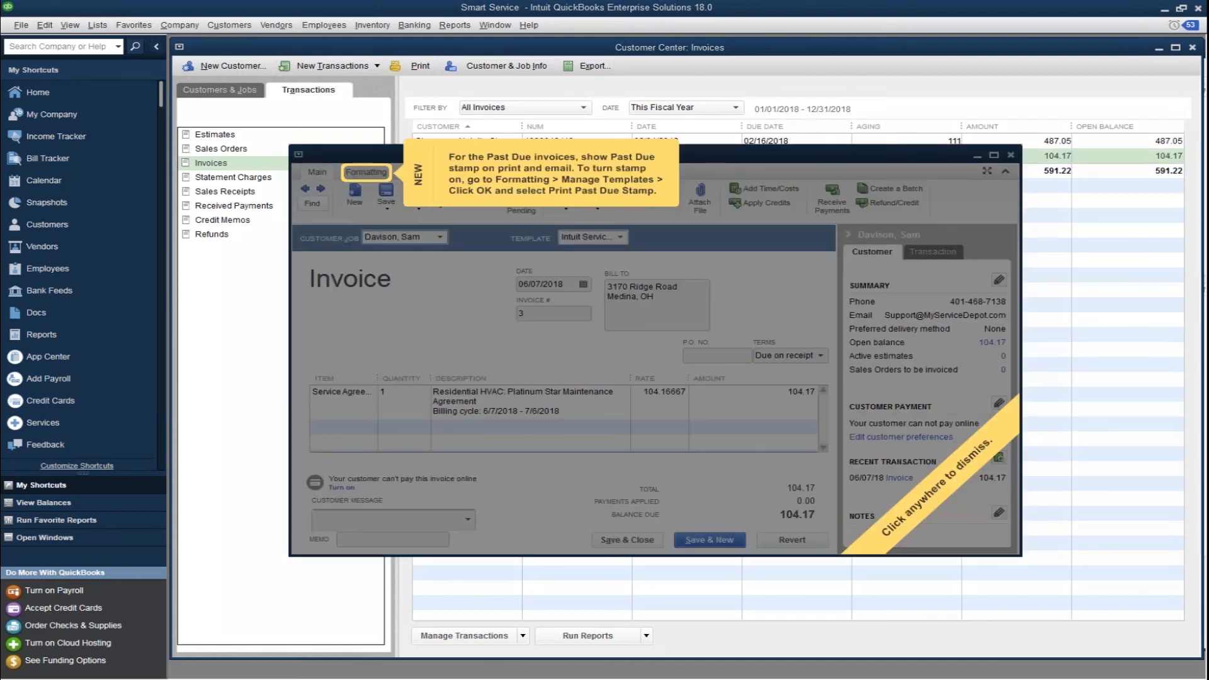
left_click(435, 351)
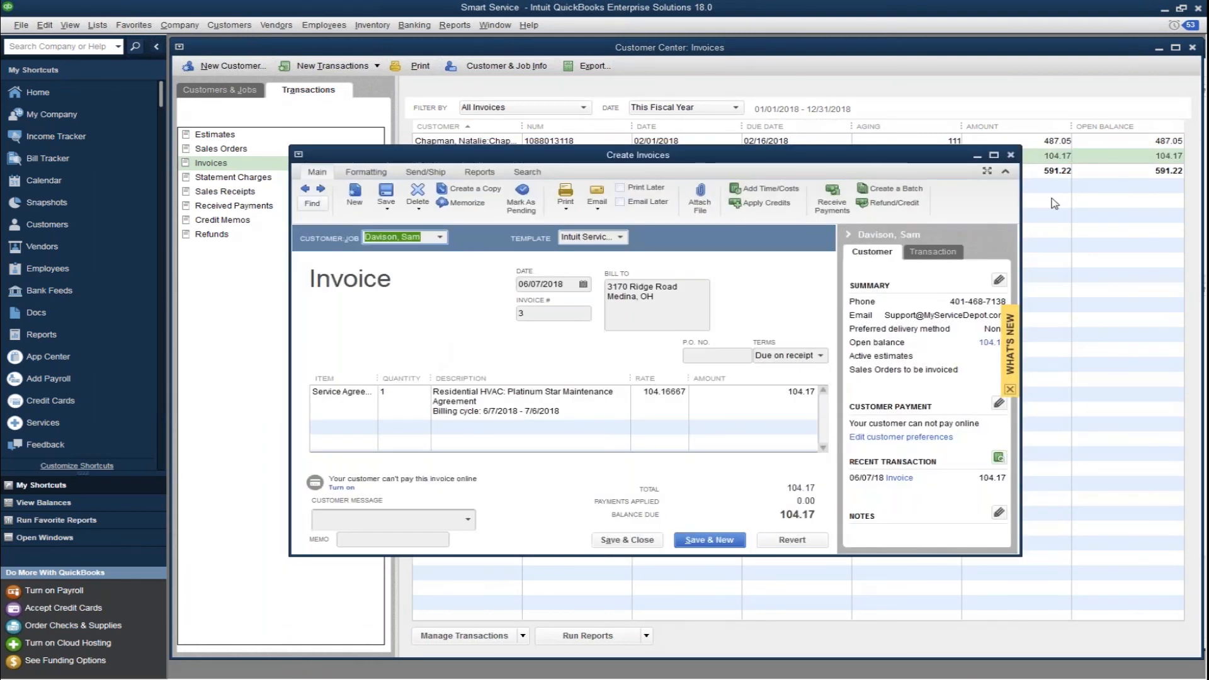
left_click(994, 155)
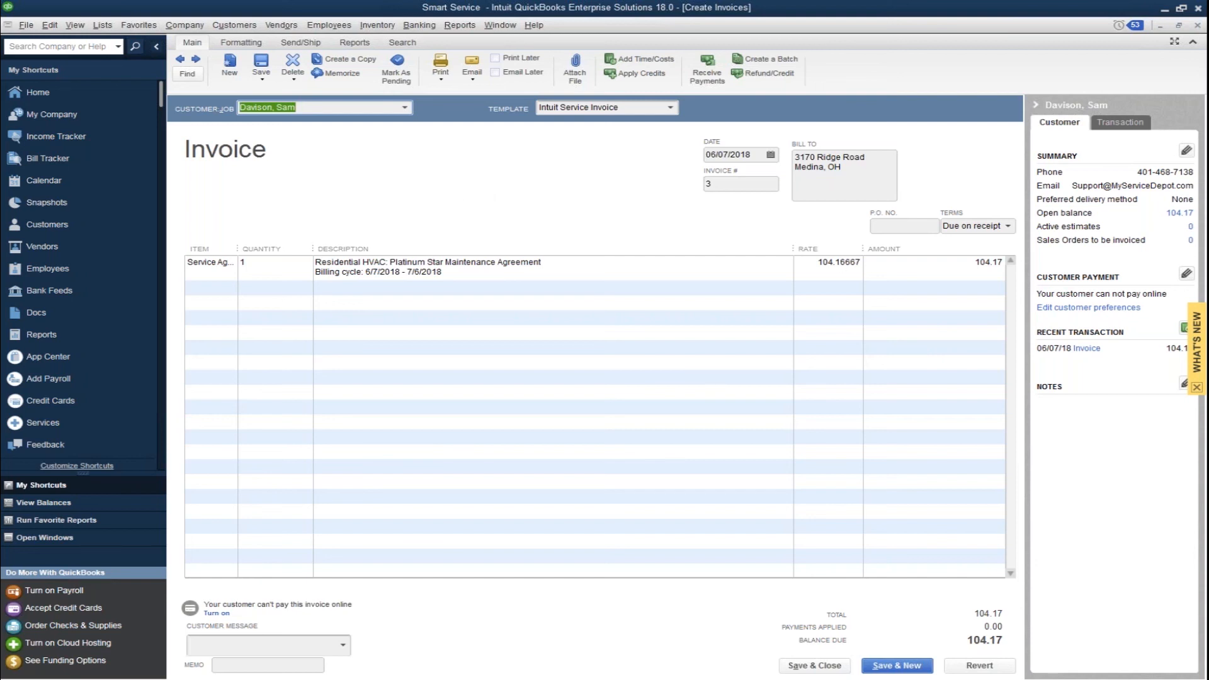
Examine the agreement name and billing cycle in the invoice's line description.
left_click(317, 262)
left_click_drag(318, 262, 568, 260)
left_click_drag(444, 273, 313, 274)
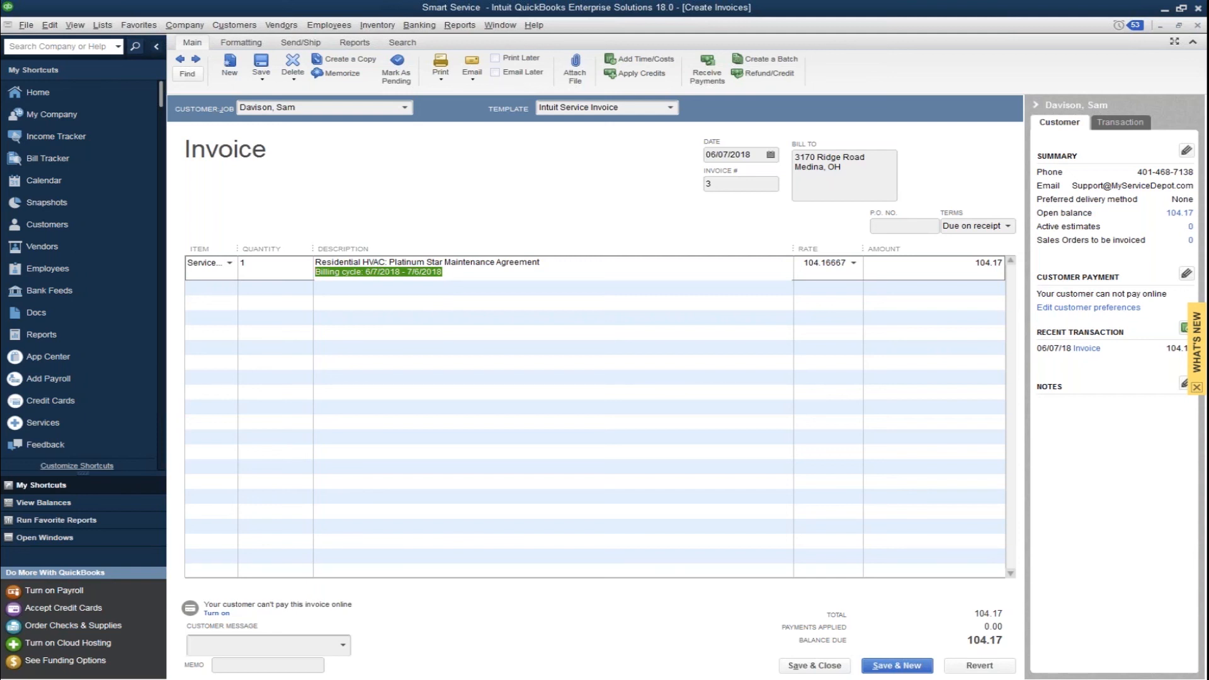
Switch back to Smart Service and close the ESA Maintenance list to return to Reports.
key("alt+Tab")
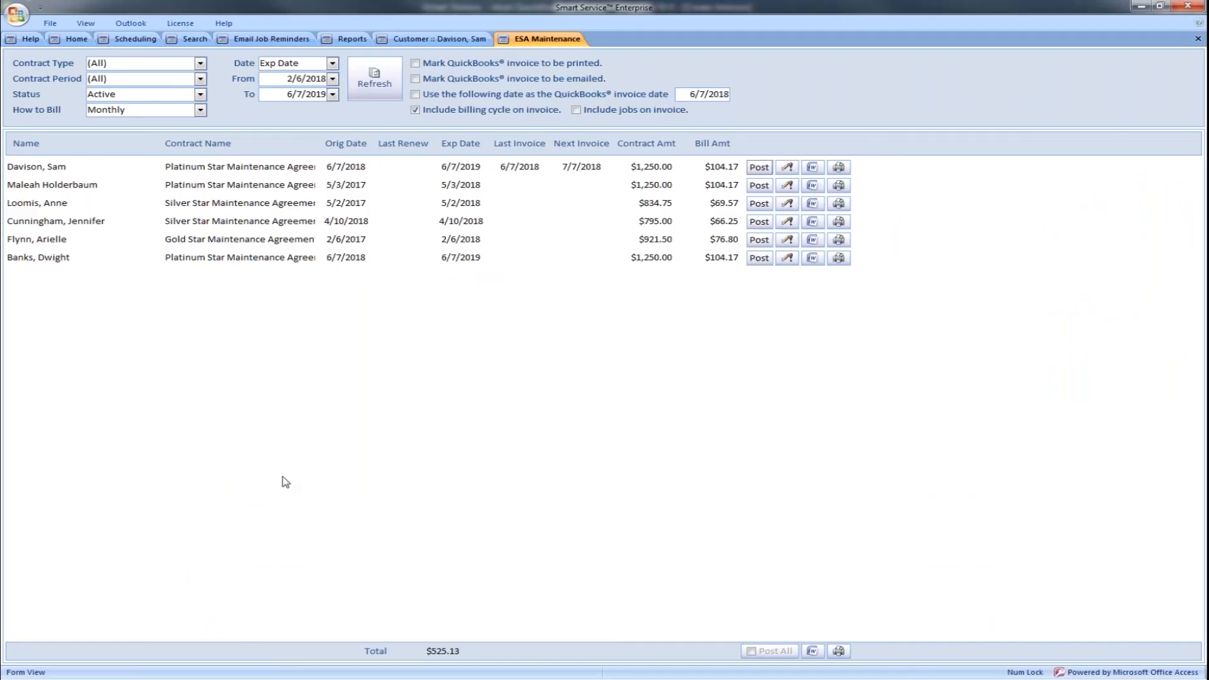
left_click(1198, 39)
left_click(458, 140)
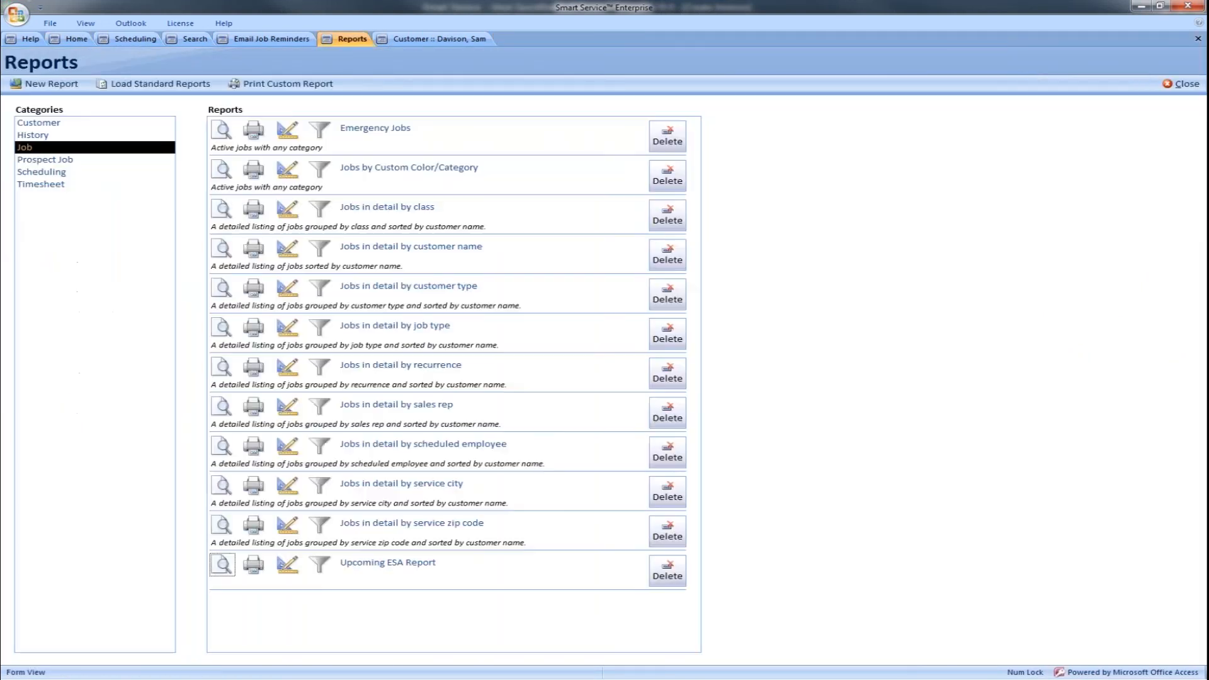
Start a new custom report of the Service Agreement type.
left_click(60, 84)
left_click(807, 166)
type("service Agreement")
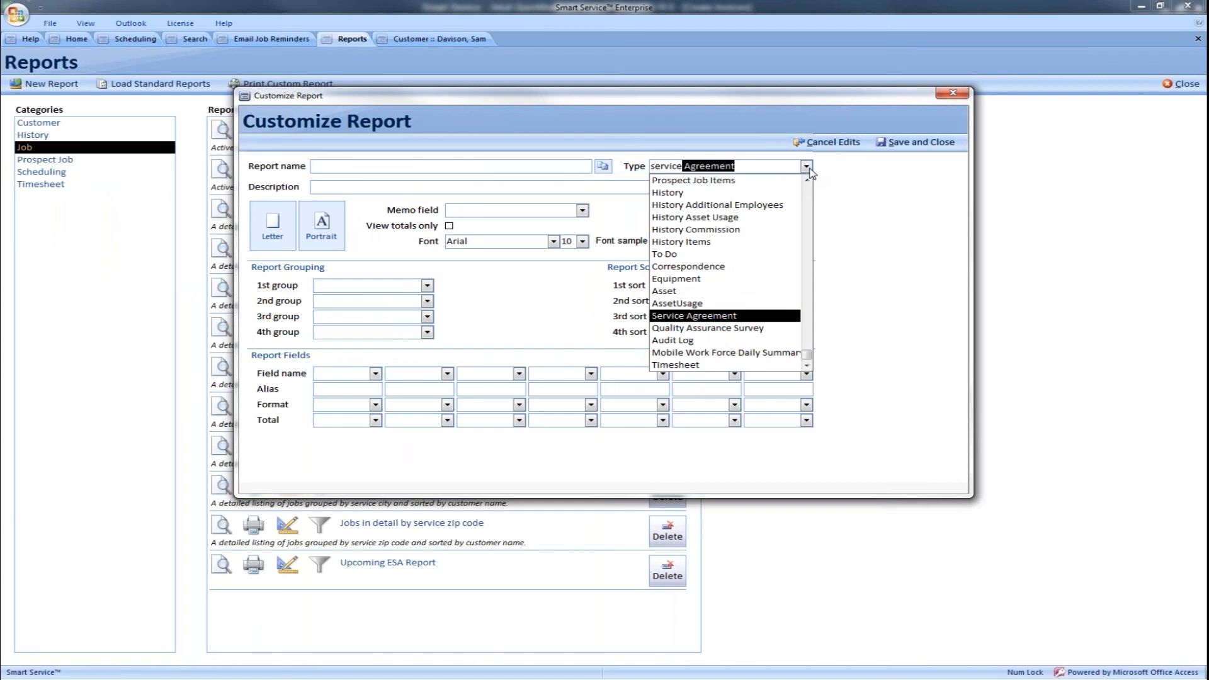
key("Tab")
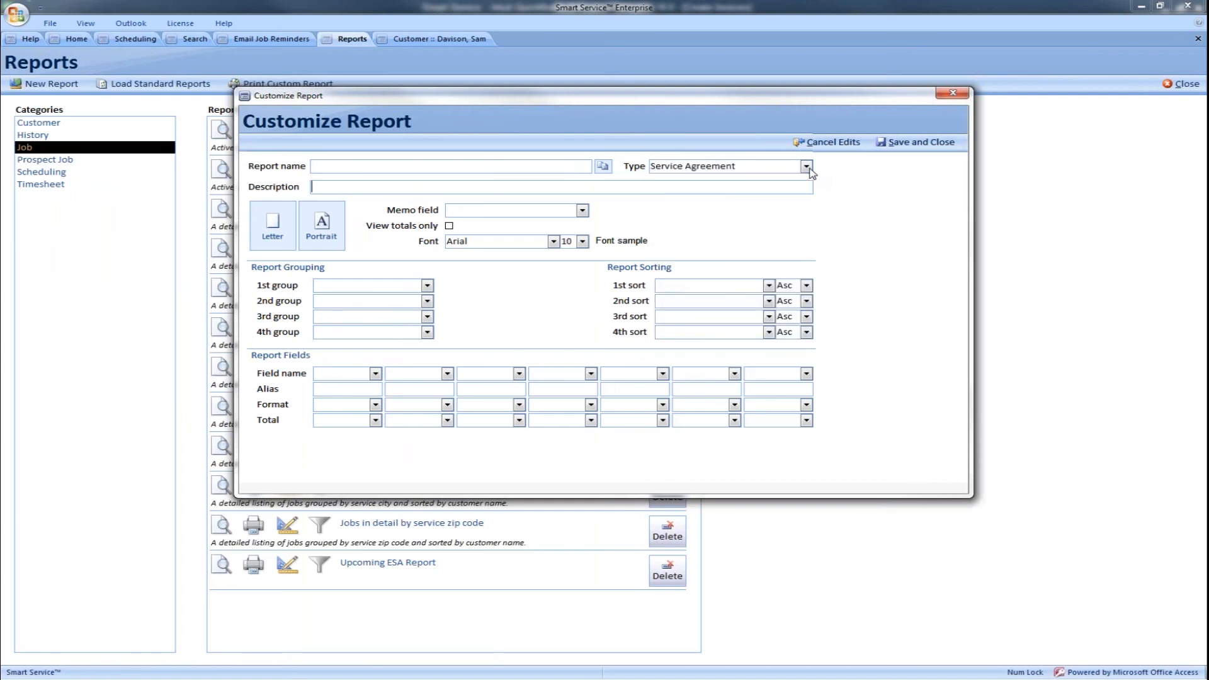
Name the report ESA Report.
left_click(481, 168)
type("ESA REport")
key("Left")
key("Left")
key("Left")
key("Left")
key("BackSpace")
type("e")
Set the first two report fields to Customer Name and Service Agreement Expiration Date.
left_click(375, 374)
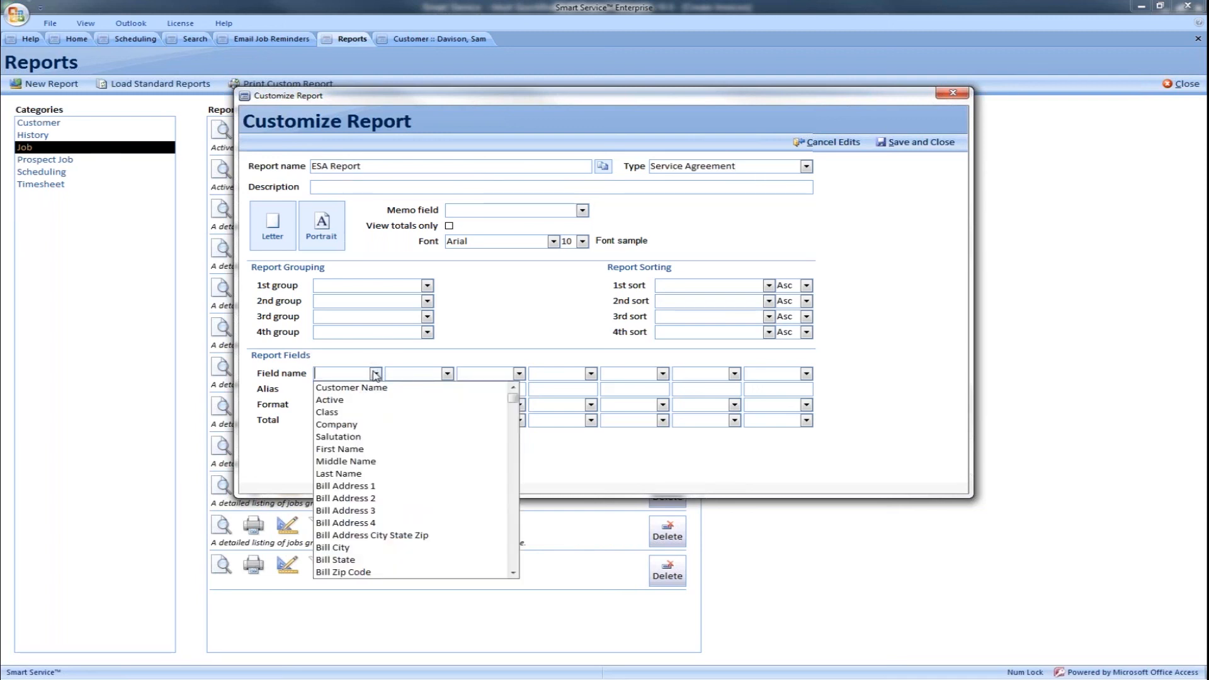
left_click(353, 387)
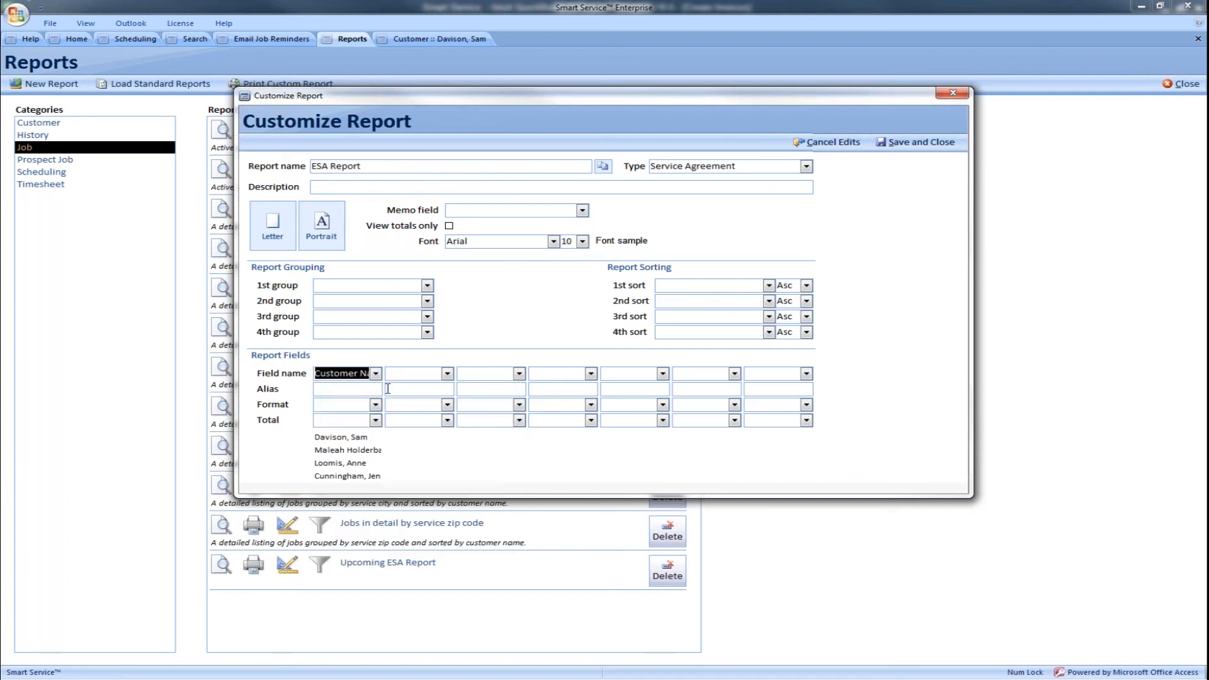
left_click(447, 374)
scroll(453, 438, "down", 4)
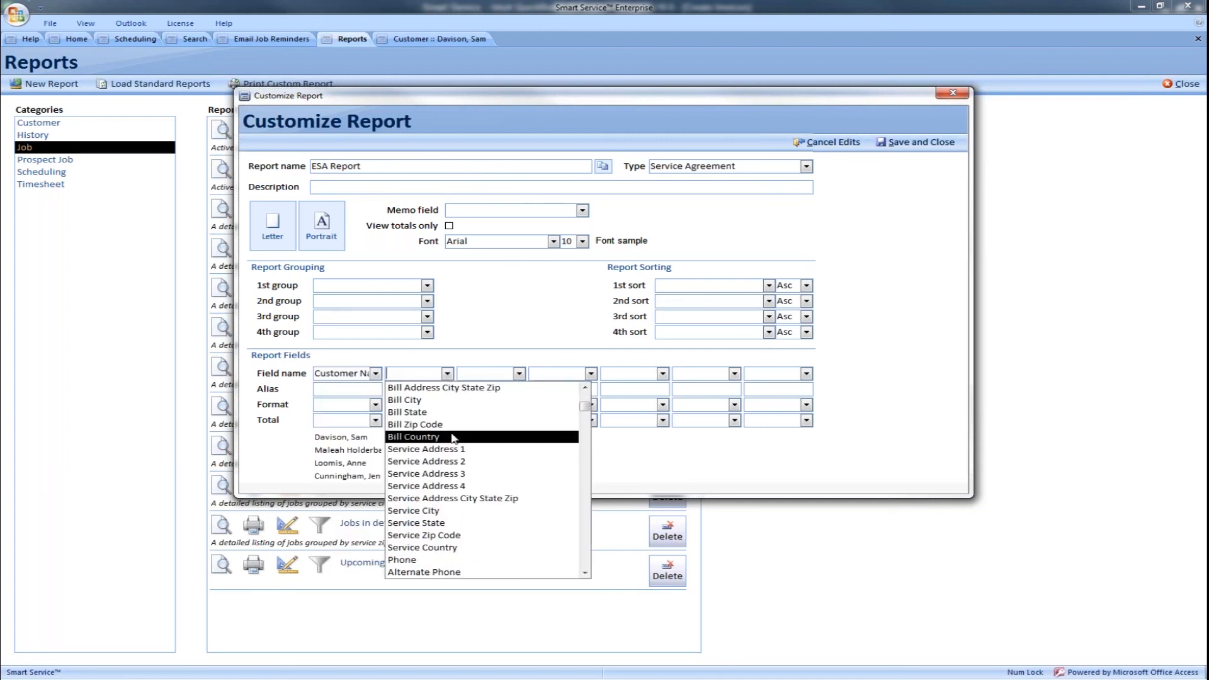
scroll(454, 438, "down", 6)
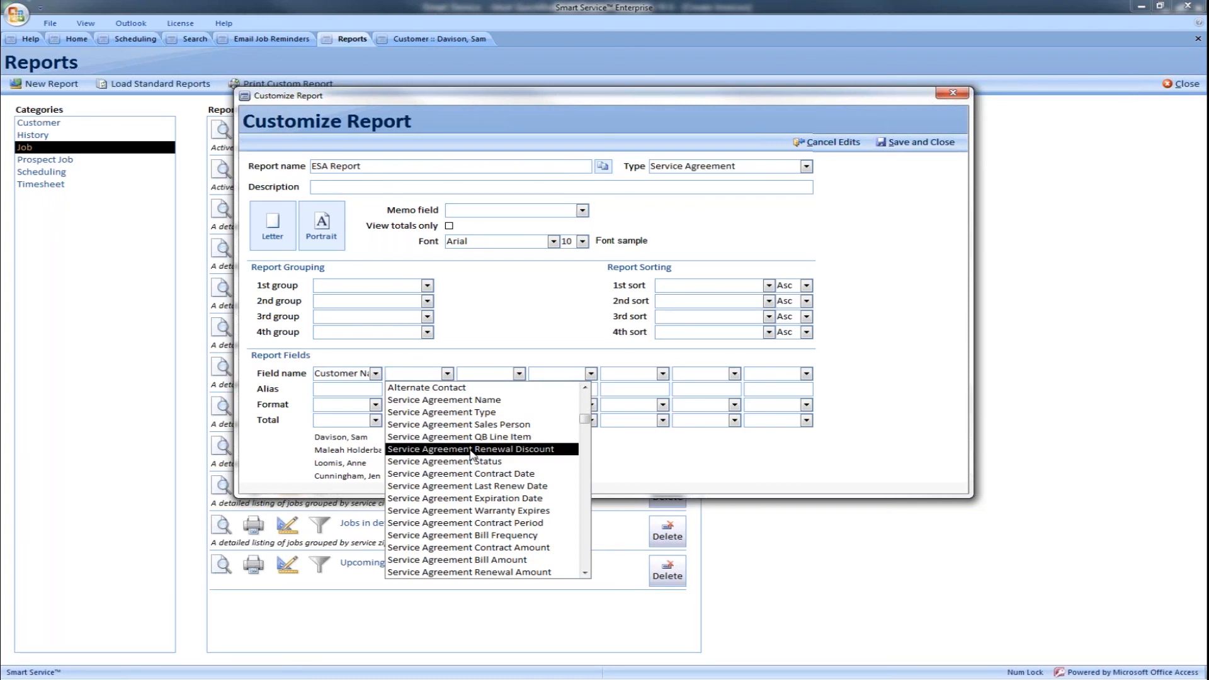
scroll(473, 453, "down", 1)
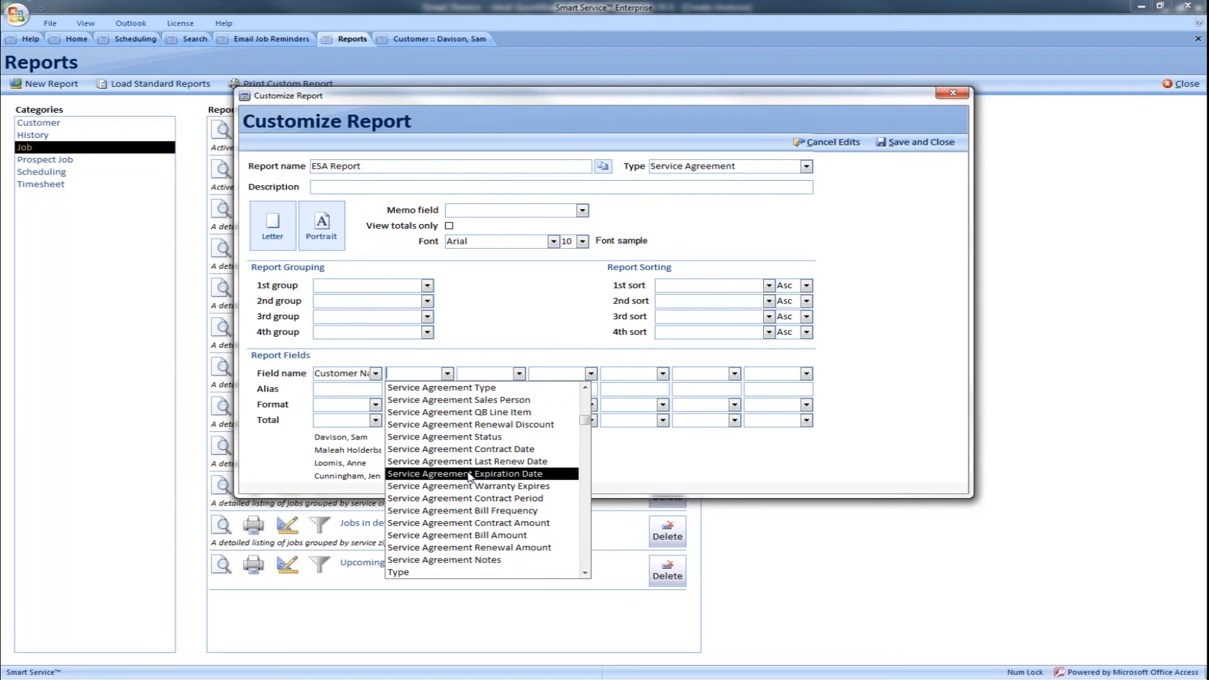
left_click(469, 475)
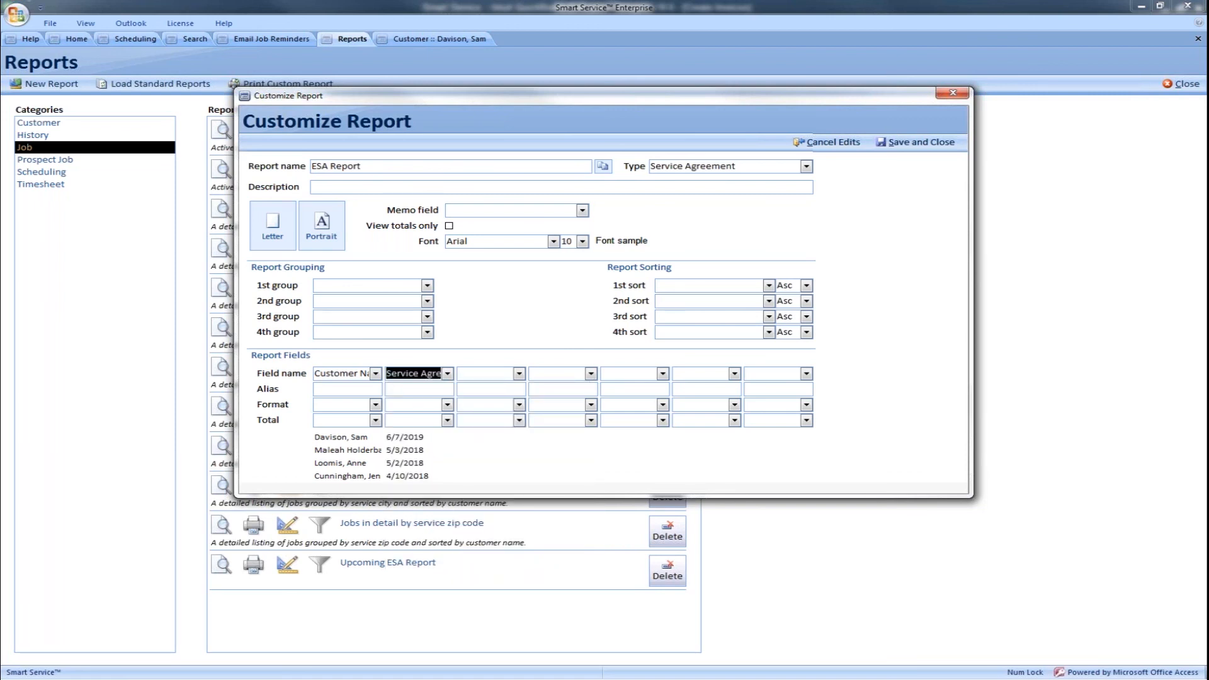
Set the third and fourth report fields to Service Agreement Status and Phone.
left_click(519, 374)
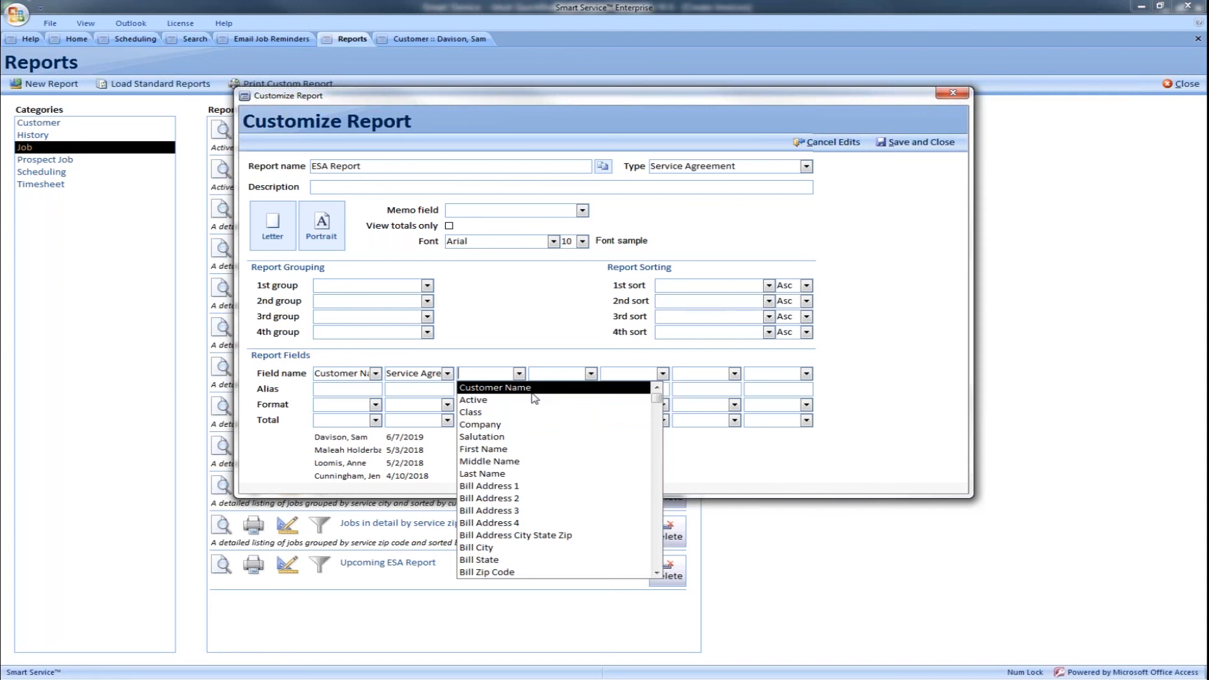
type("service a")
type("greeme")
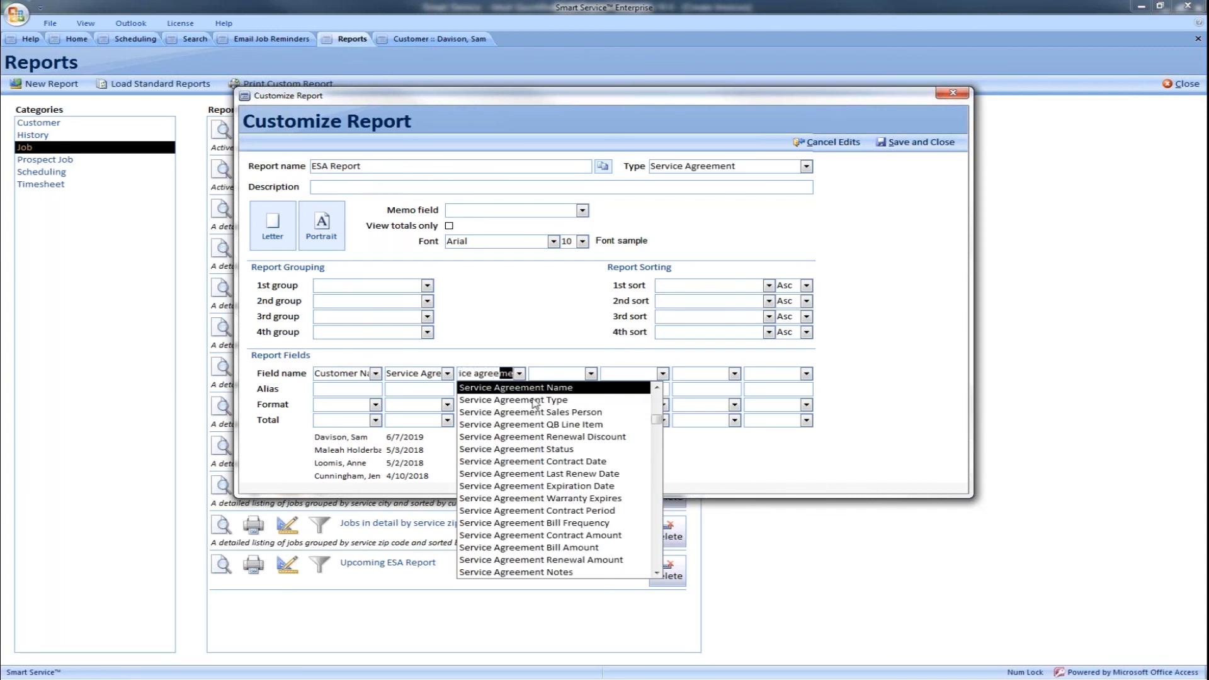
left_click(546, 449)
left_click(591, 373)
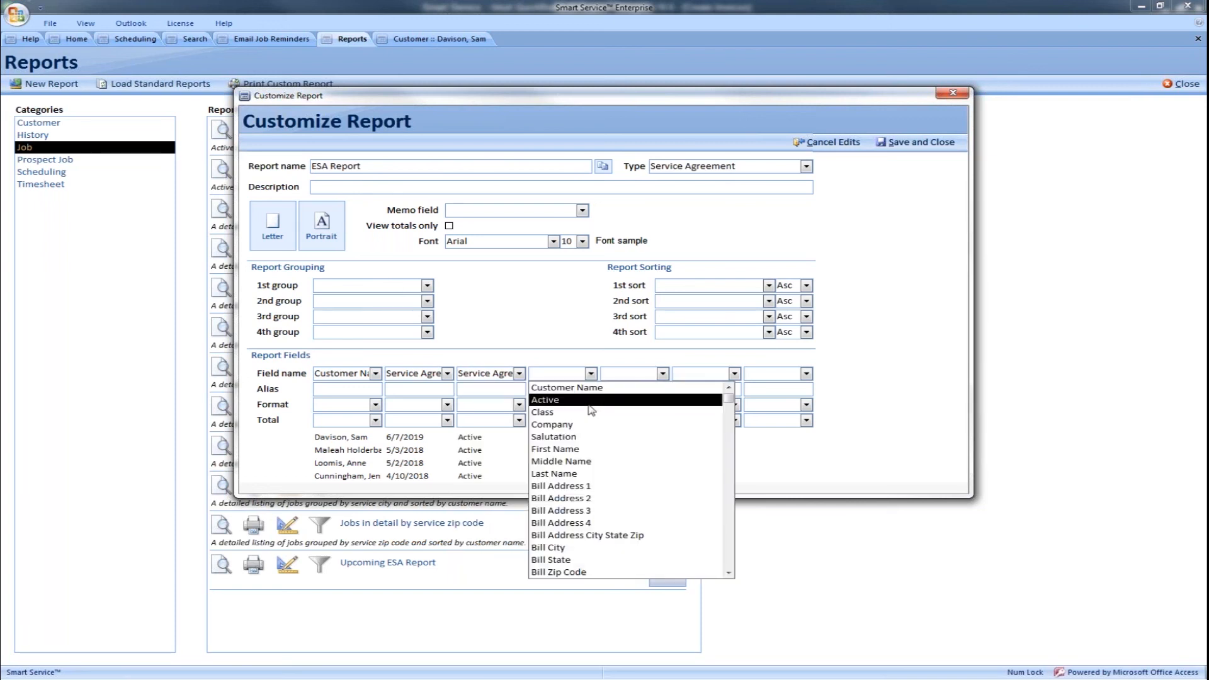
scroll(592, 422, "down", 7)
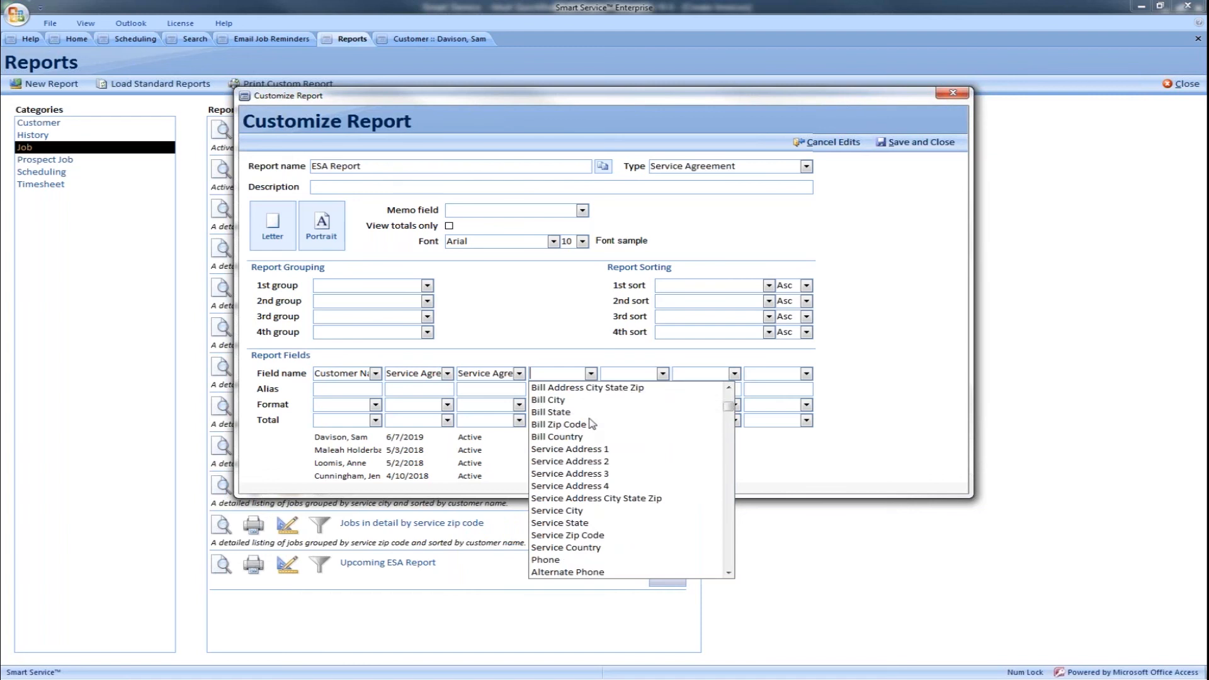
left_click(545, 461)
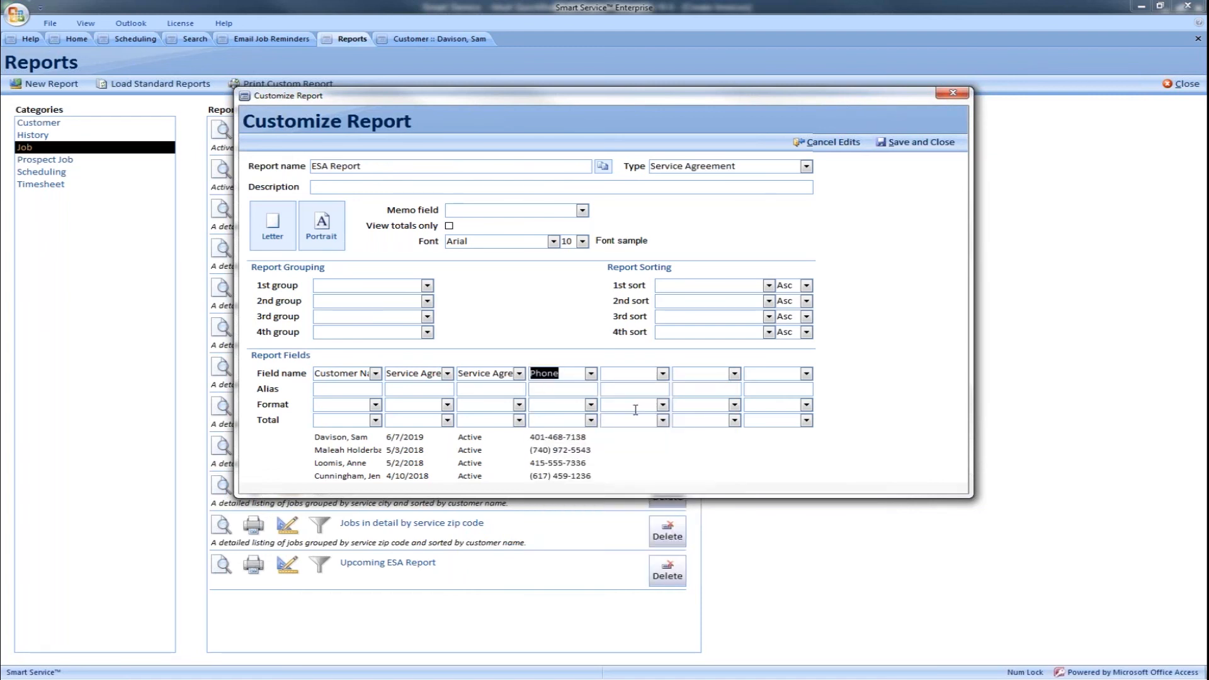
Set the fifth report field to Service Agreement Contract Amount and format it as Currency.
left_click(663, 374)
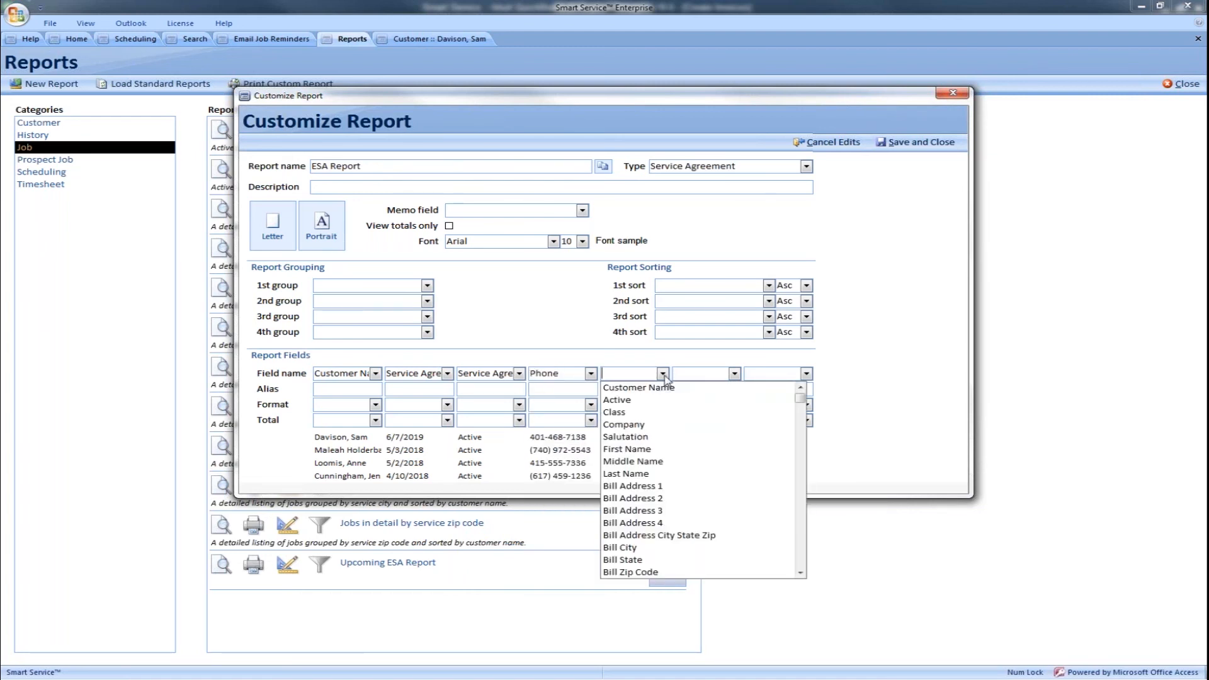
type("service ag")
type("reeme")
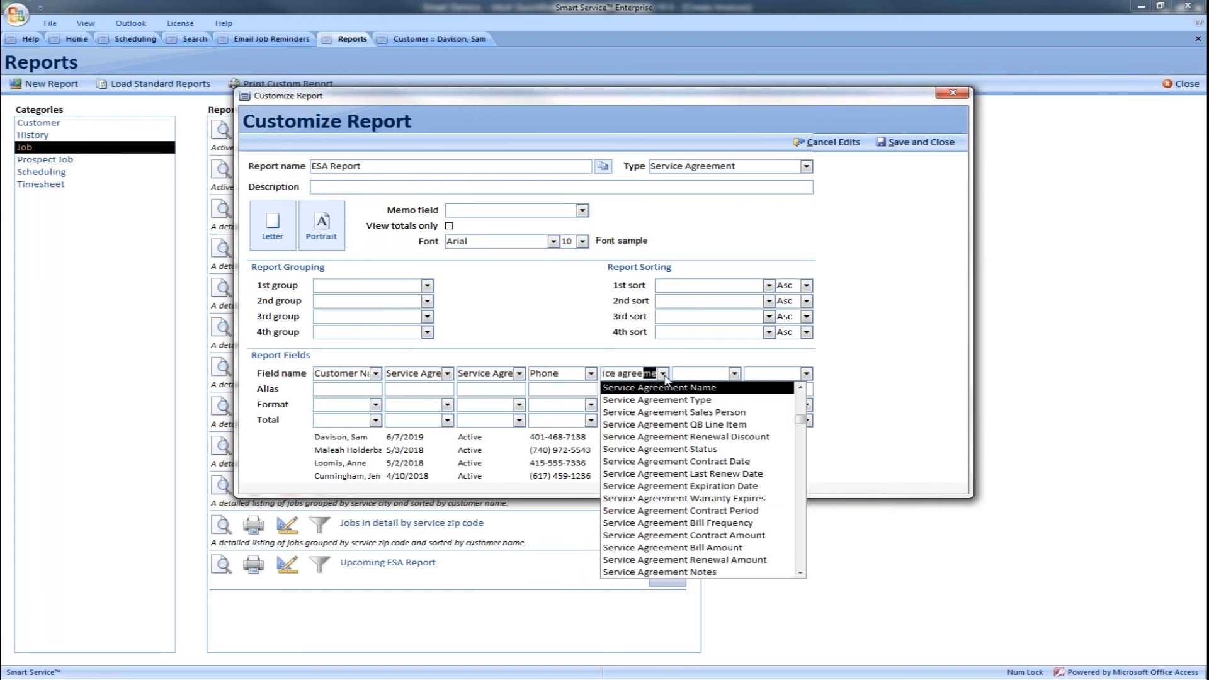
left_click(694, 536)
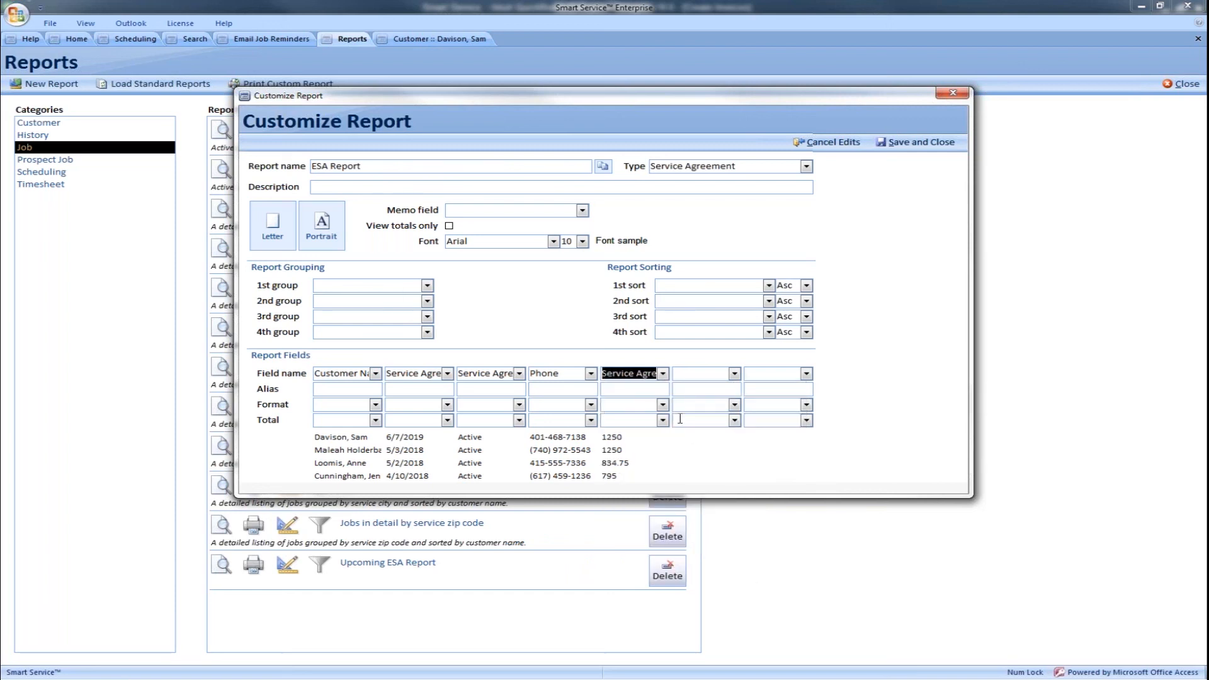
left_click(662, 409)
left_click(663, 410)
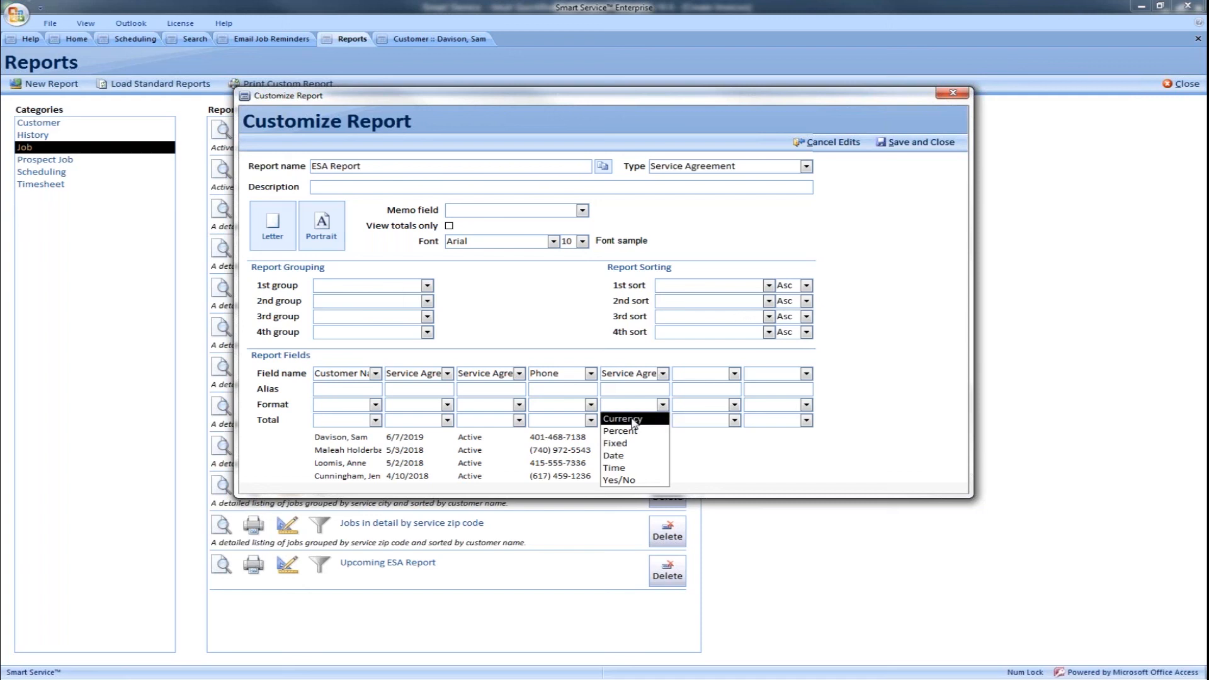
left_click(657, 414)
left_click(665, 459)
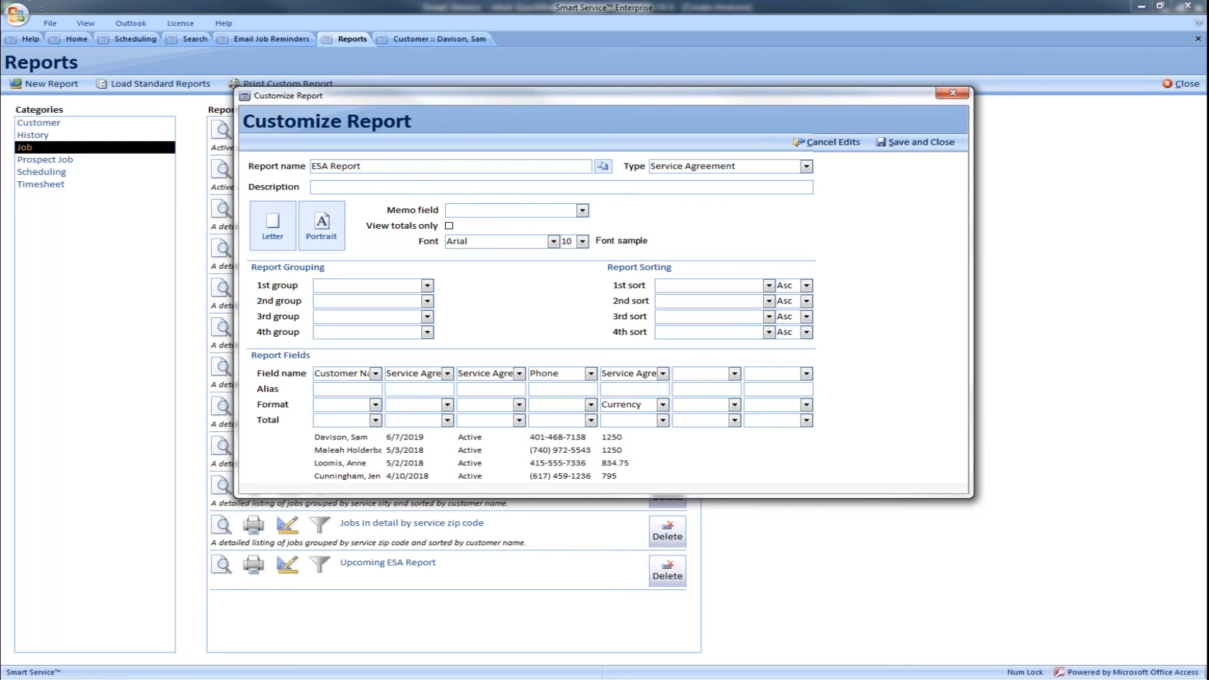
Sort the report first by Service Agreement Expiration Date in ascending order and save it.
left_click(769, 286)
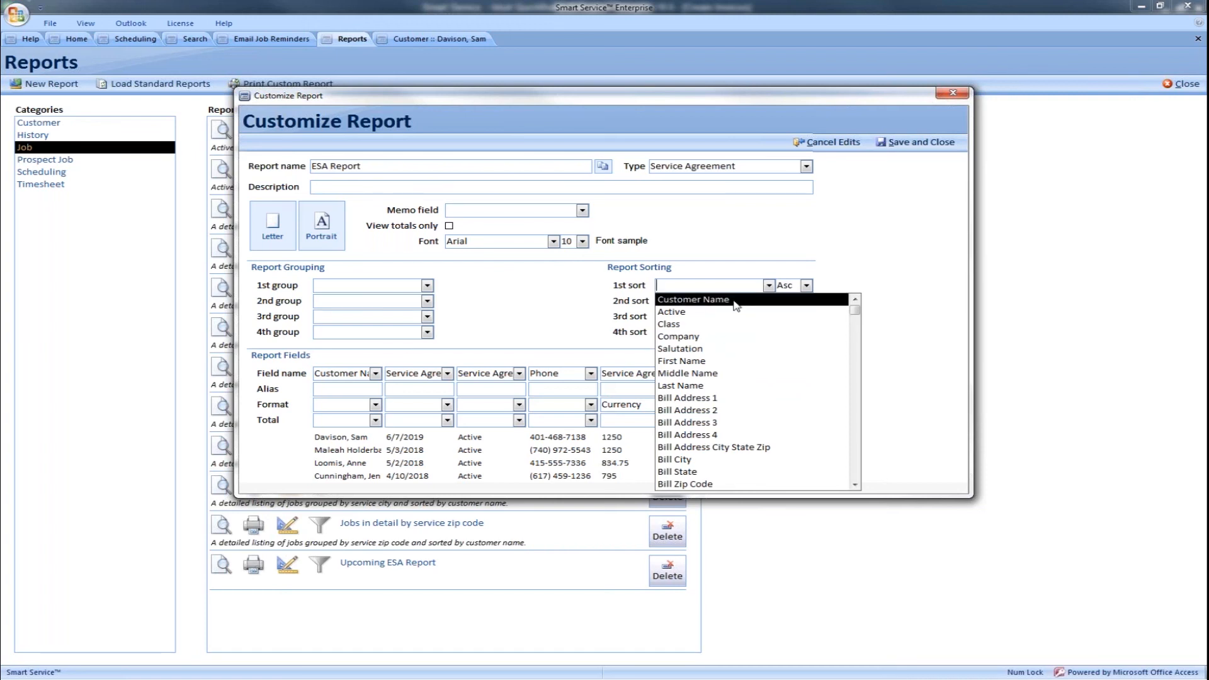
type("service agreement Nam")
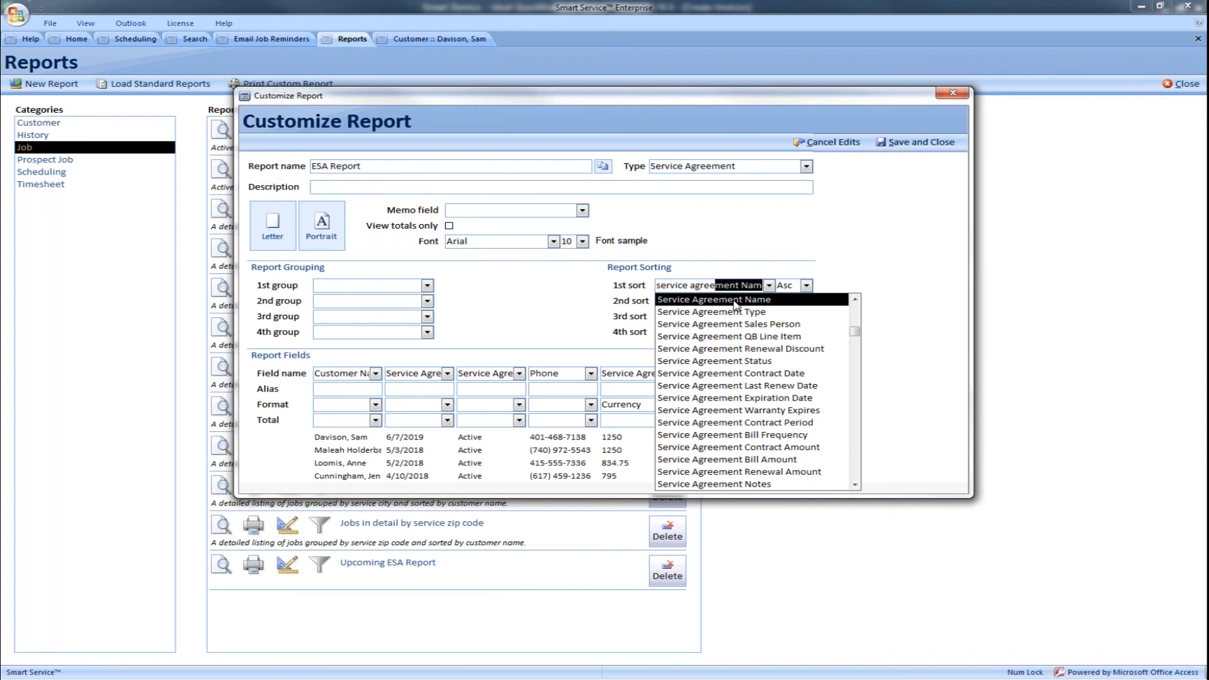
left_click(753, 399)
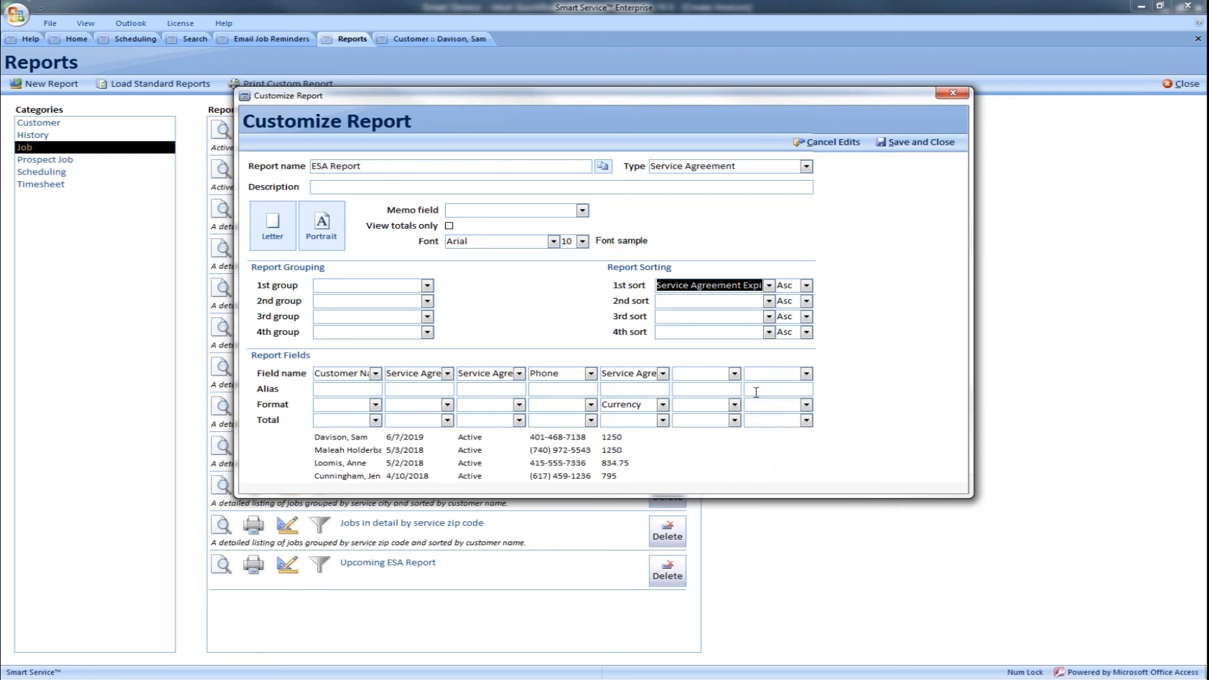
left_click(933, 144)
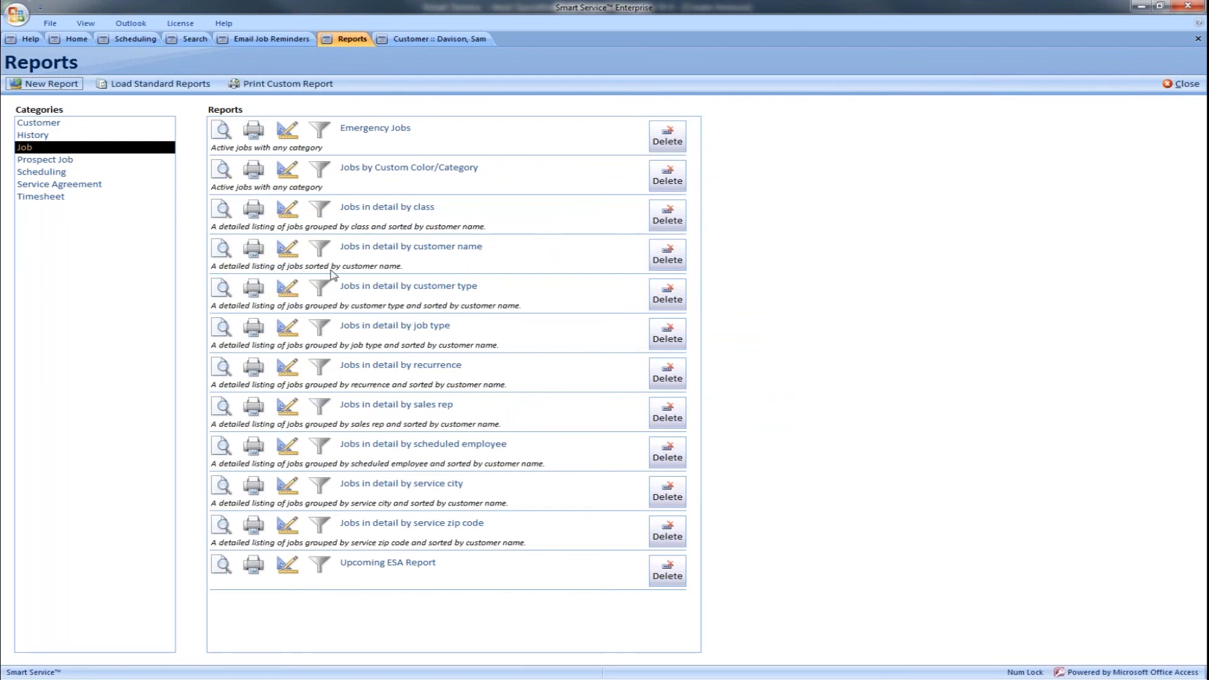
Preview the ESA Report from the Service Agreement category and examine its customer rows up close.
left_click(101, 186)
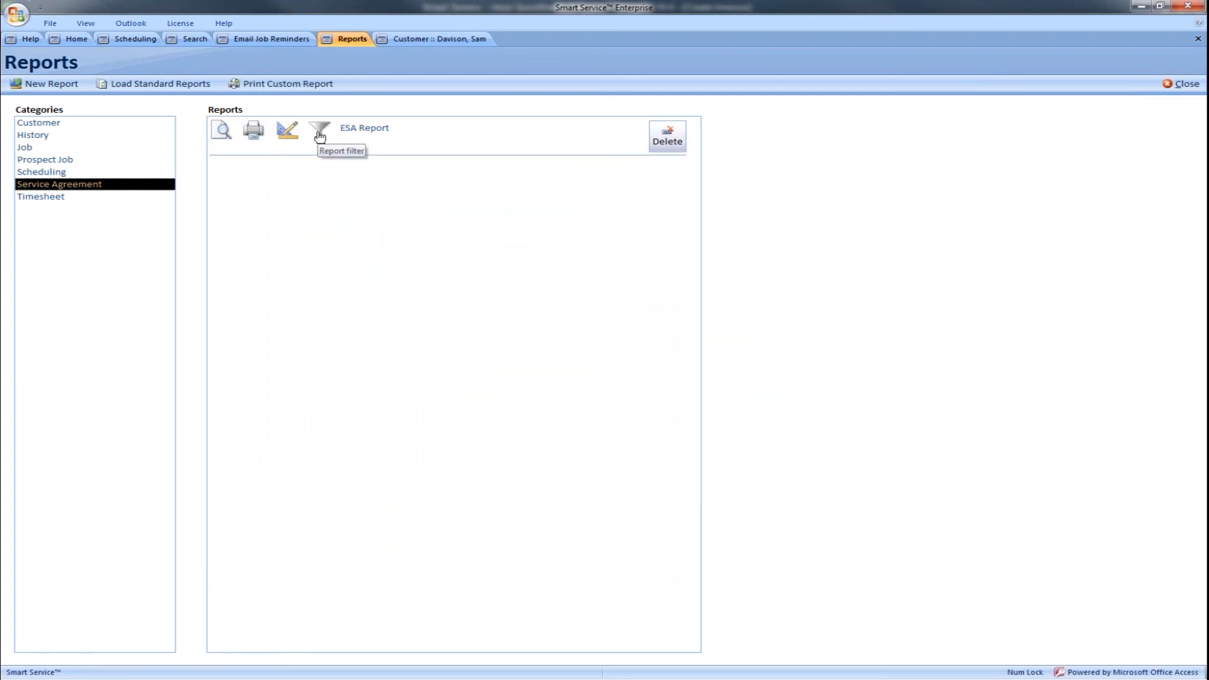
left_click(223, 132)
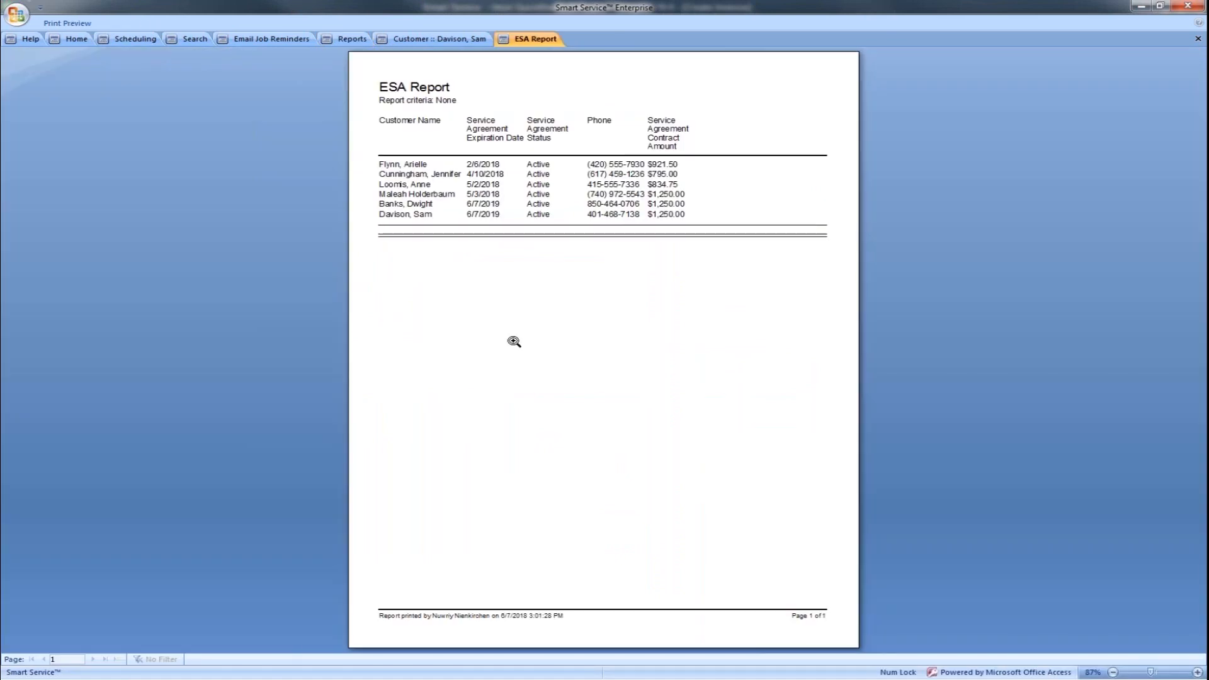
left_click(585, 157)
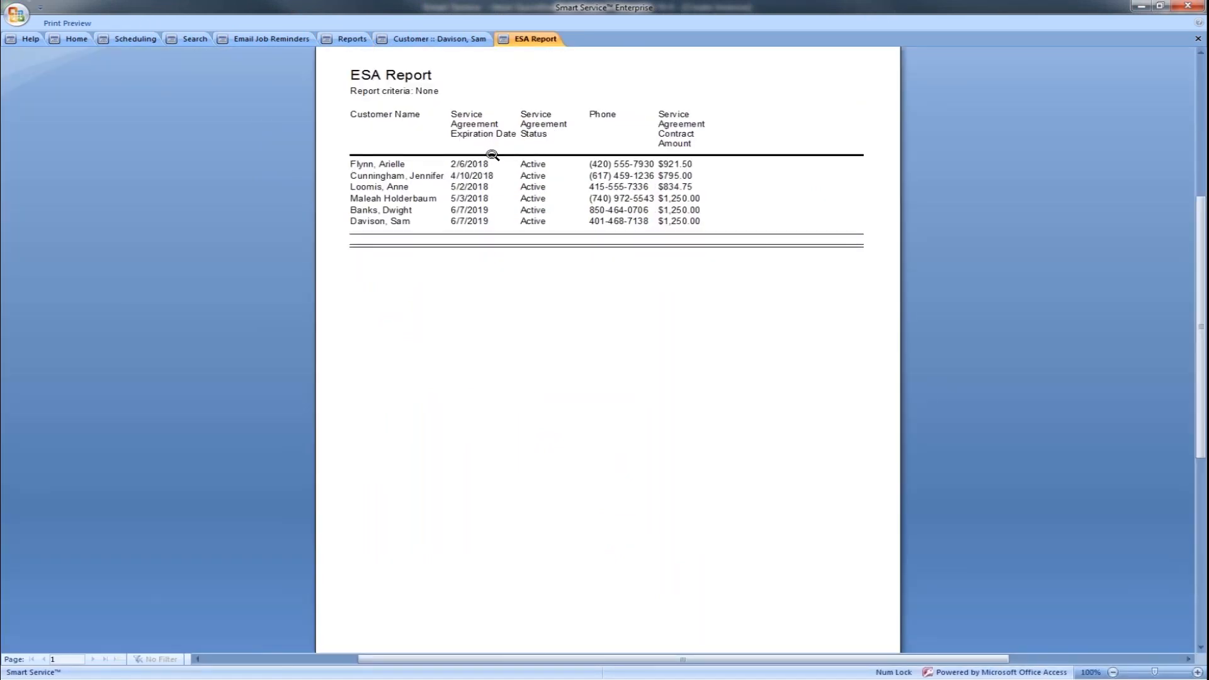